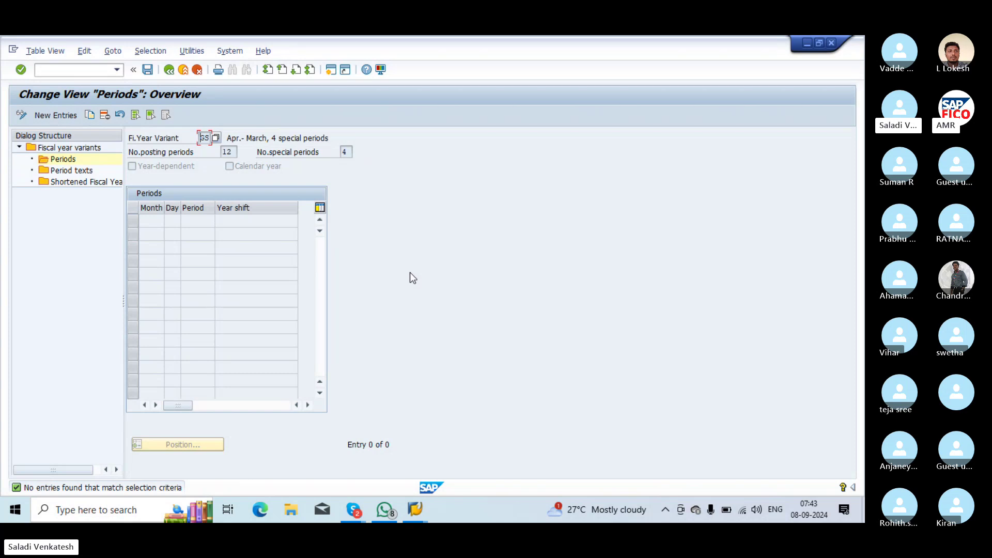
Leave the fiscal year periods view and start transaction FB50 for G/L account document entry
left_click(51, 68)
type("/N")
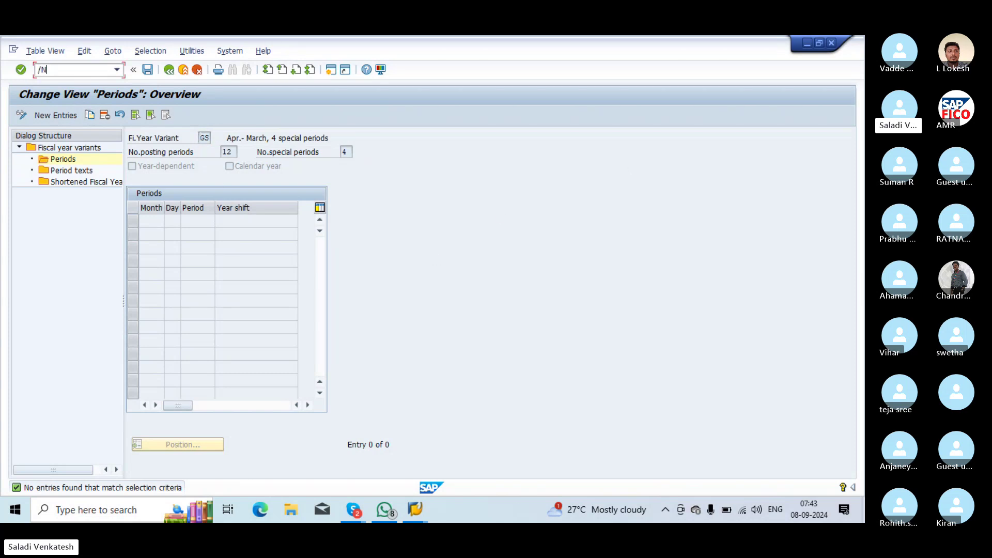
type("FB50")
key("Return")
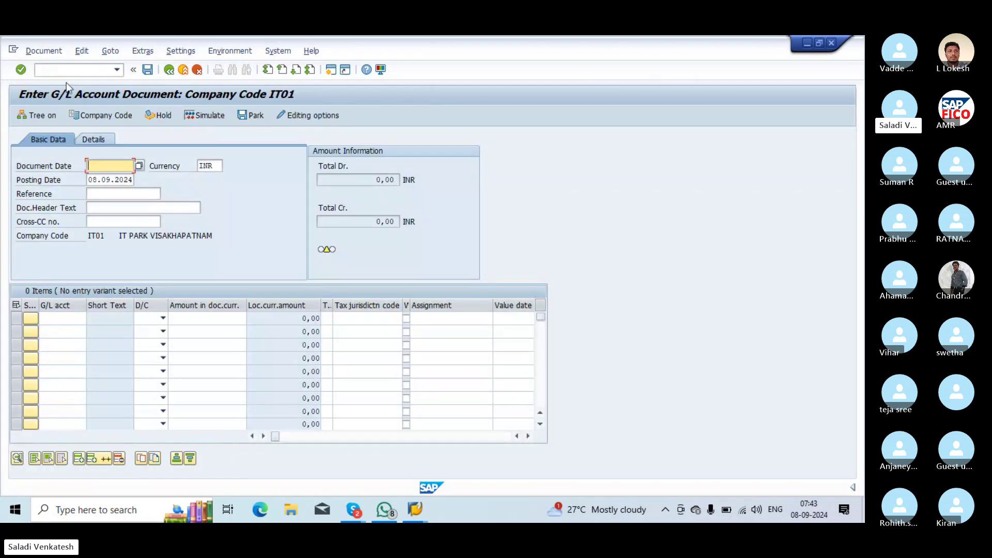
left_click(139, 167)
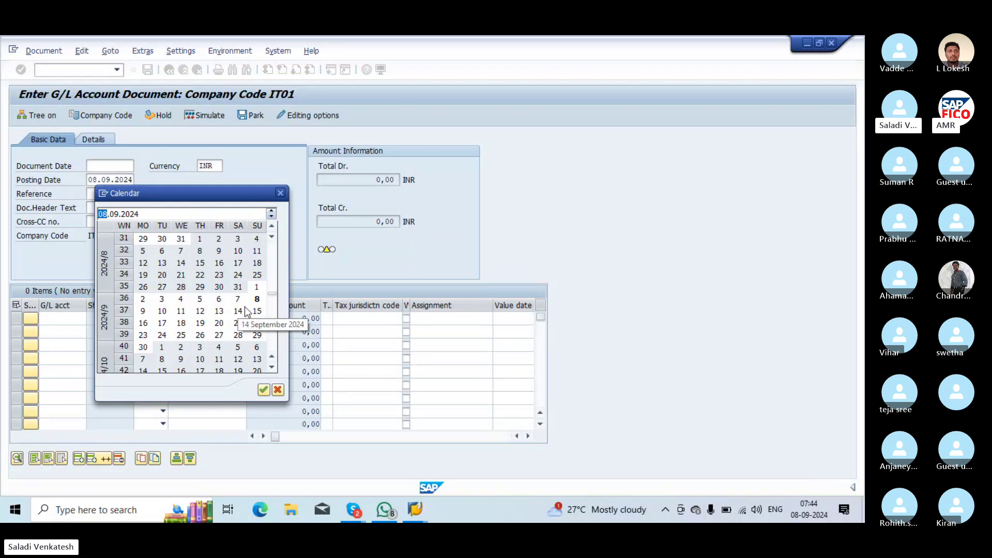
double_click(257, 300)
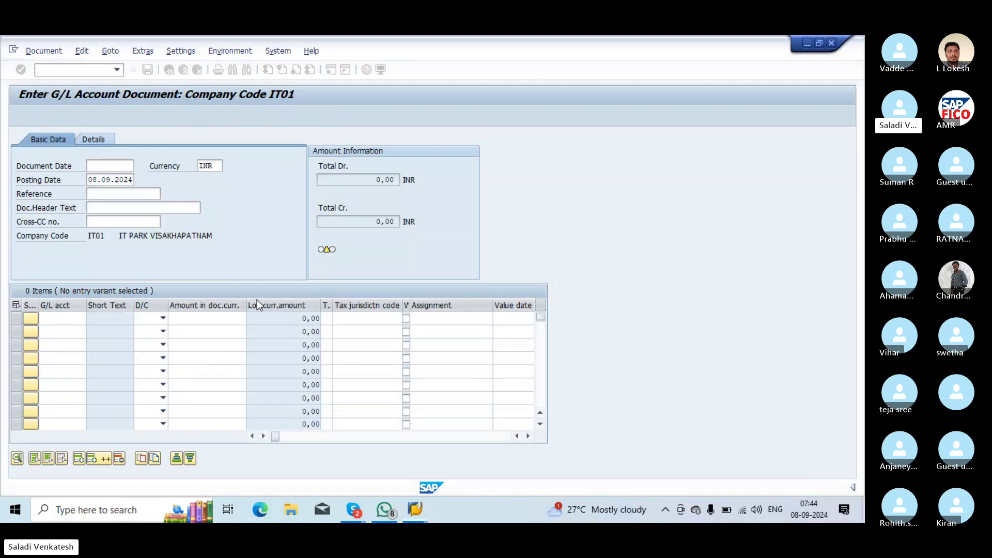
left_click(55, 318)
key("Return")
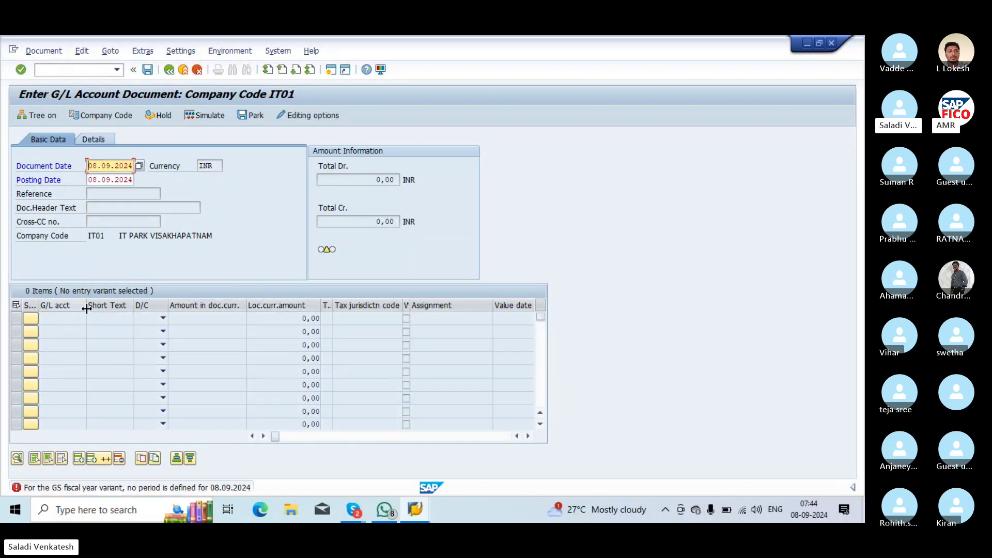
left_click(75, 317)
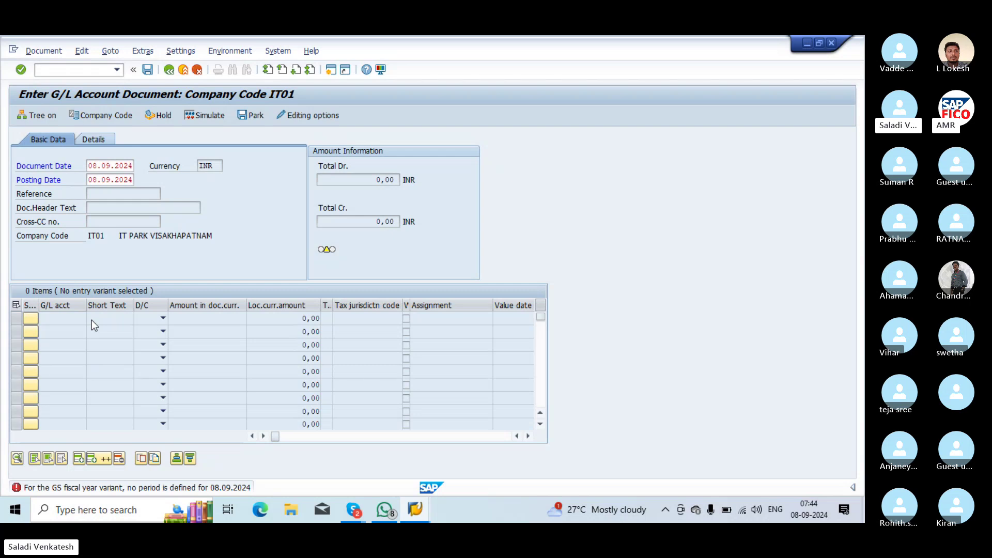
left_click(91, 320)
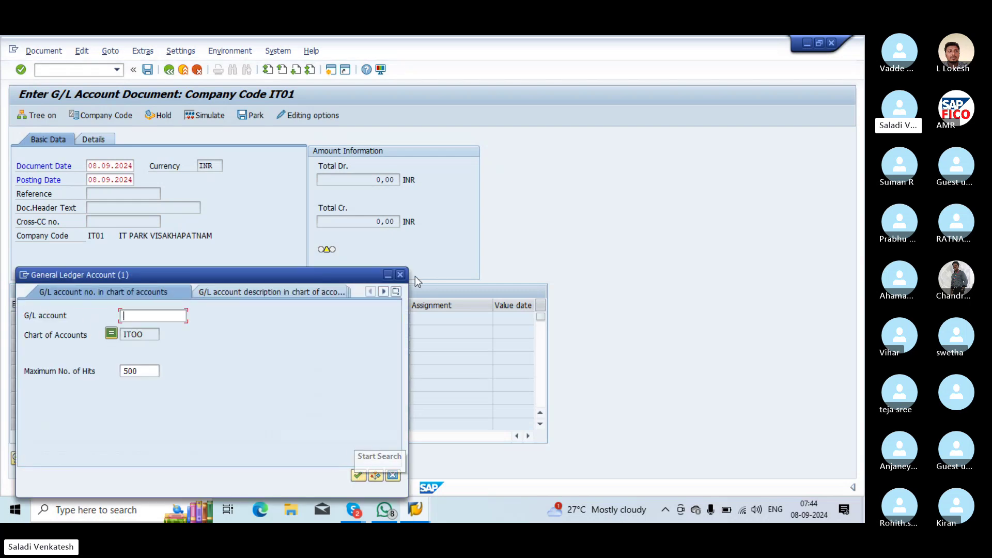
left_click(392, 475)
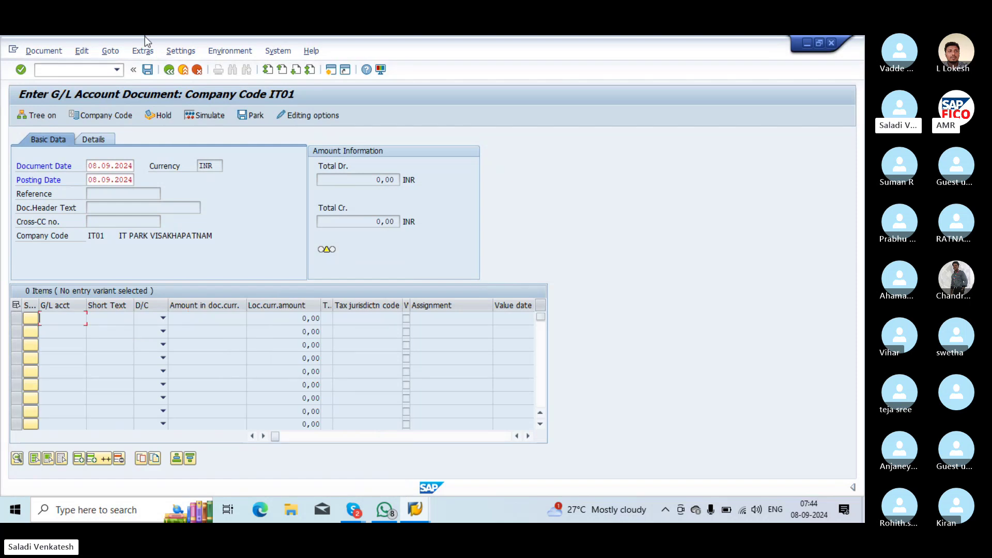
Restart transaction FB50 with a blank G/L document and set its document date to 08.09.2024
left_click(69, 65)
type("/NFB50")
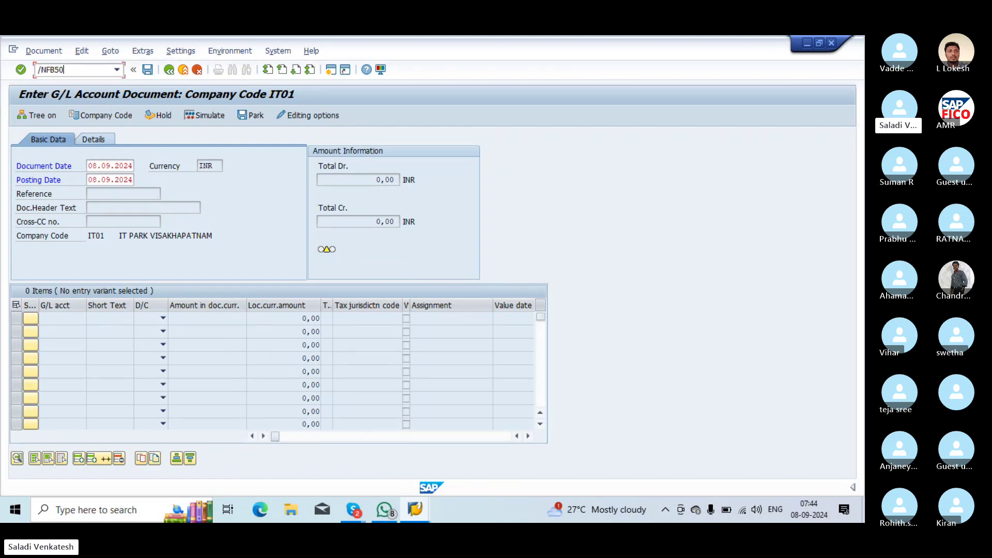
key("Return")
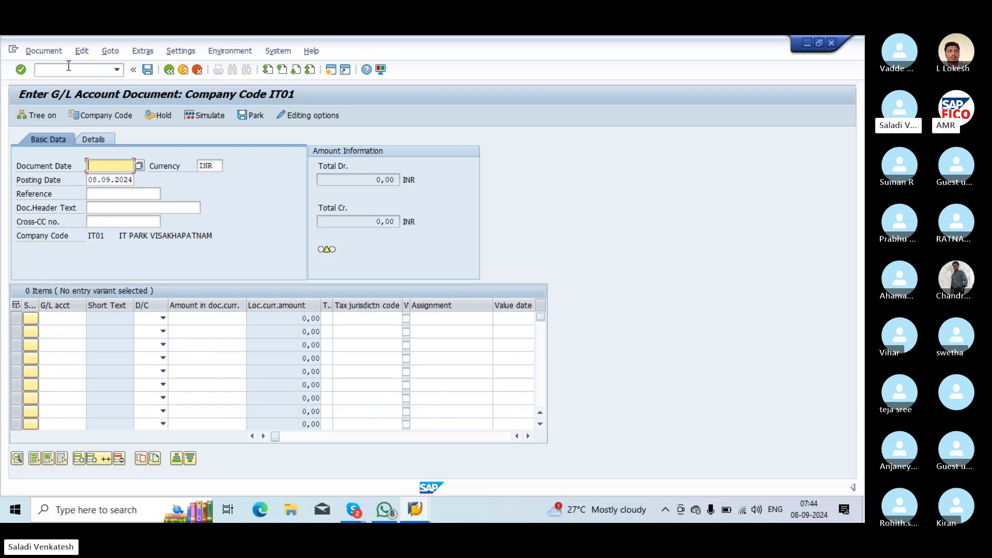
left_click(137, 165)
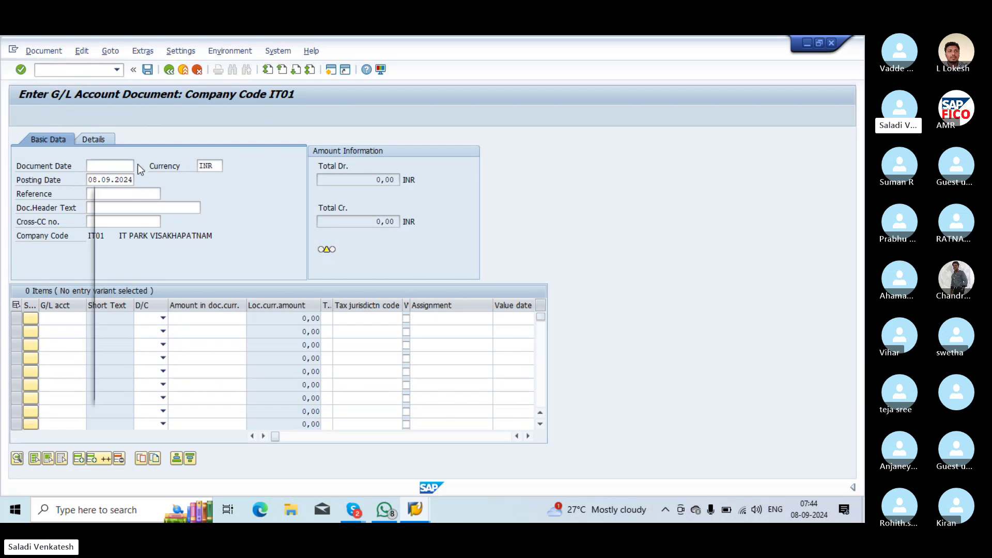
double_click(257, 299)
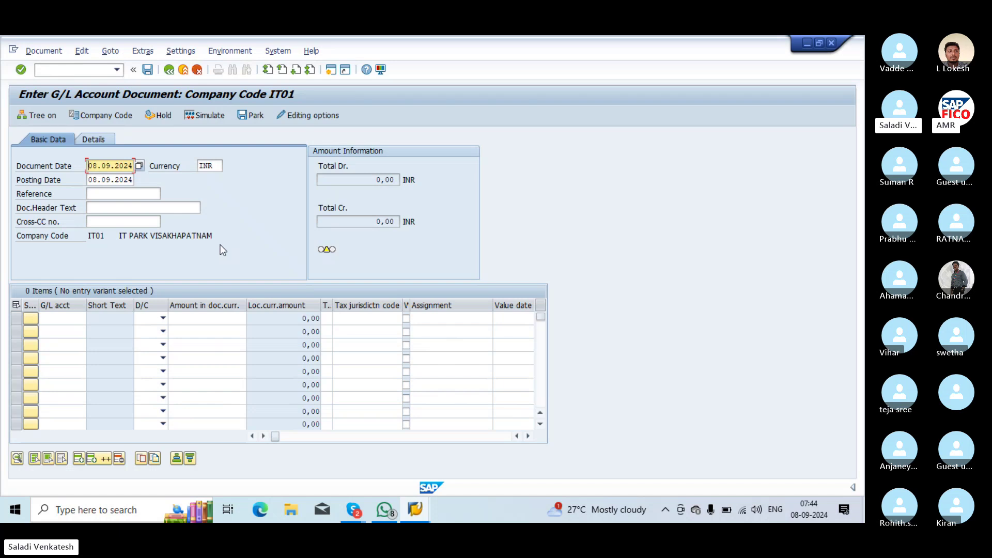
Enter the first line item as a debit of 10000 to RENT ACCOUNT, picked from the G/L account search
left_click(71, 318)
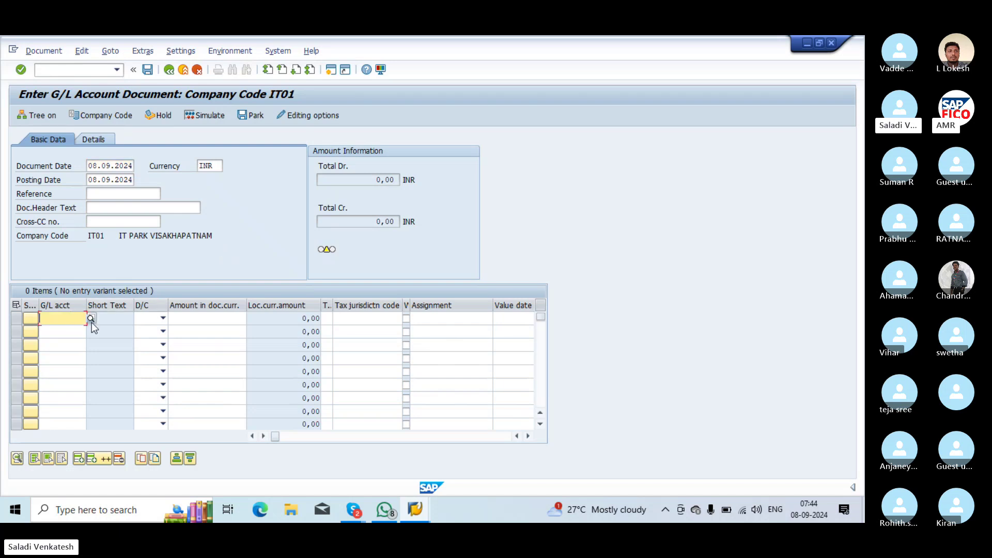
left_click(91, 317)
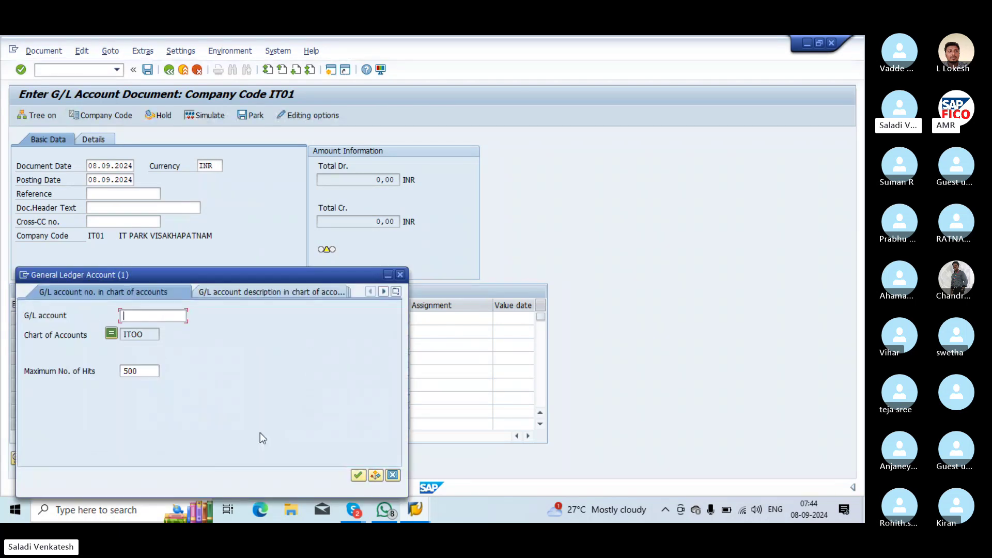
left_click(358, 475)
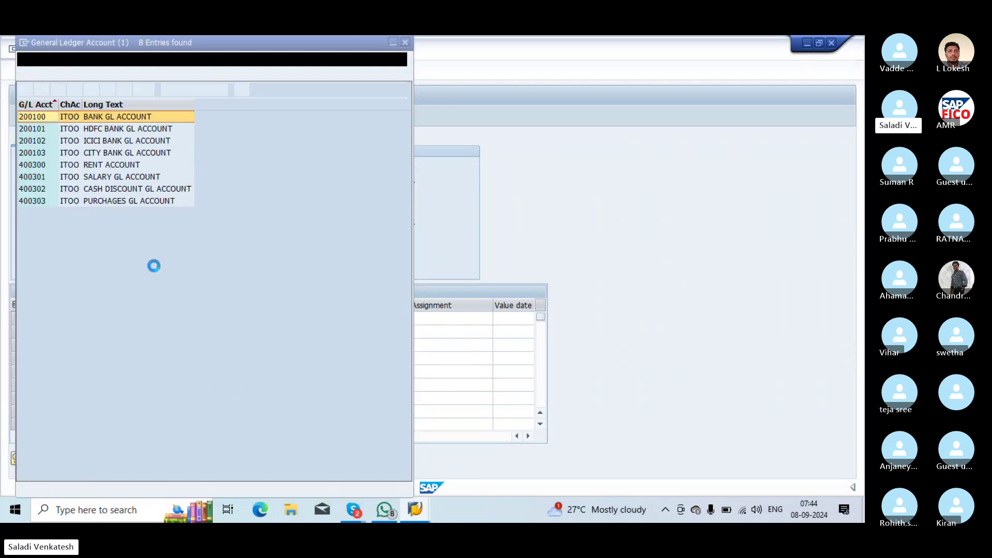
left_click(71, 166)
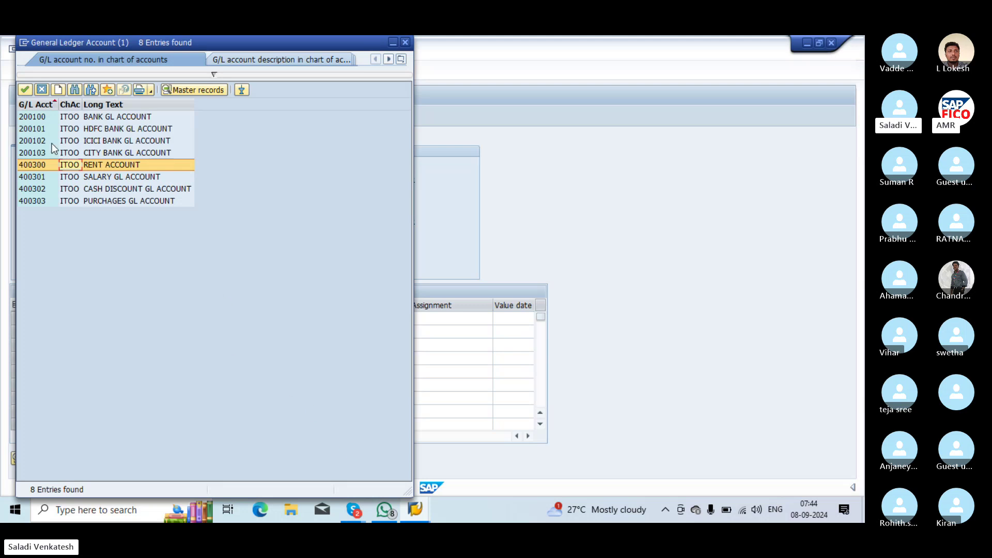
left_click(25, 90)
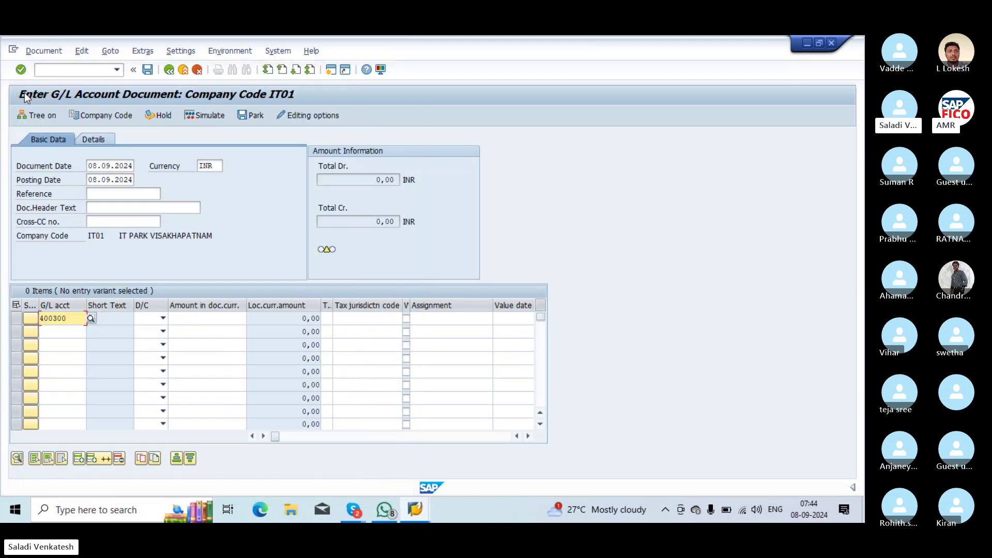
left_click(163, 318)
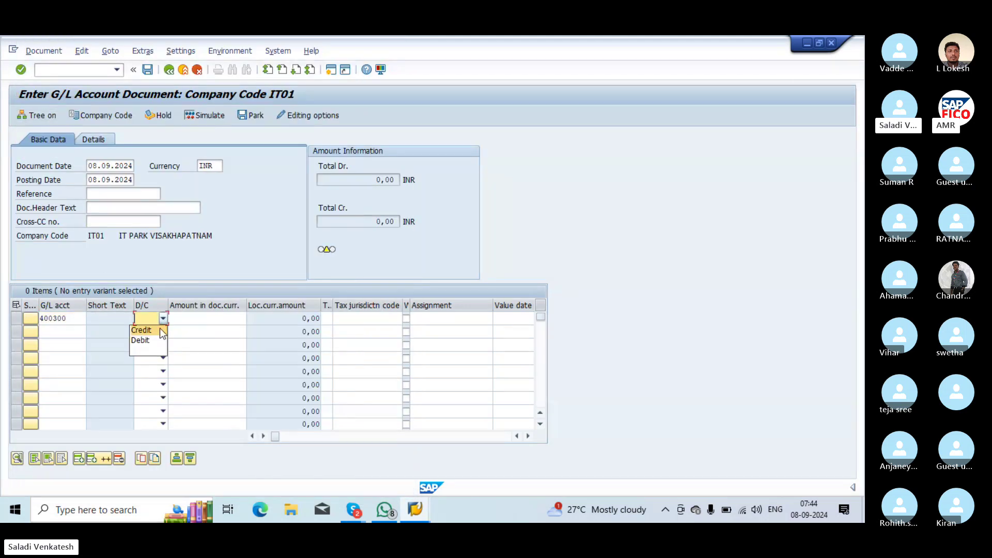
left_click(147, 344)
left_click(197, 318)
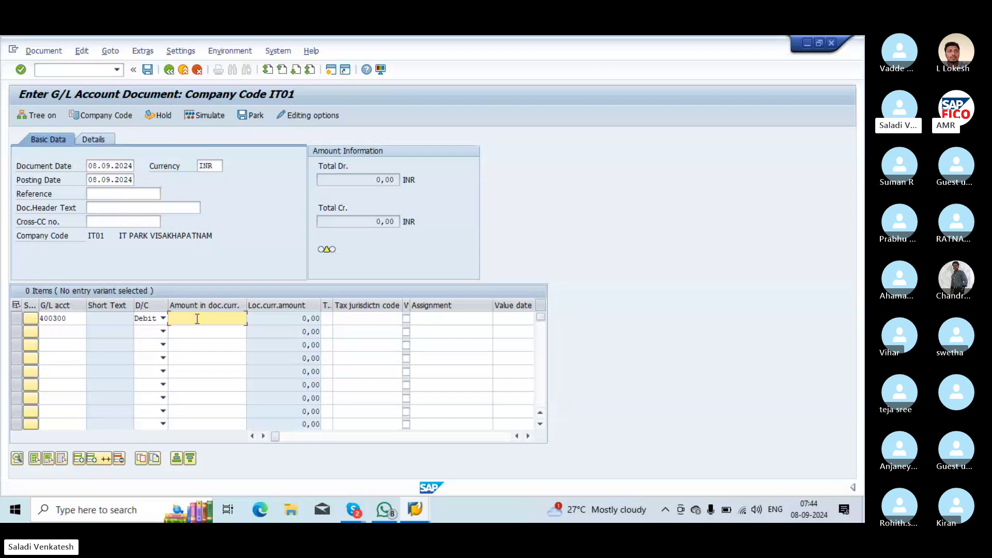
type("10000")
Enter the second line item as a credit of 10000 to HDFC BANK GL ACCOUNT, picked from the G/L account search
left_click(67, 331)
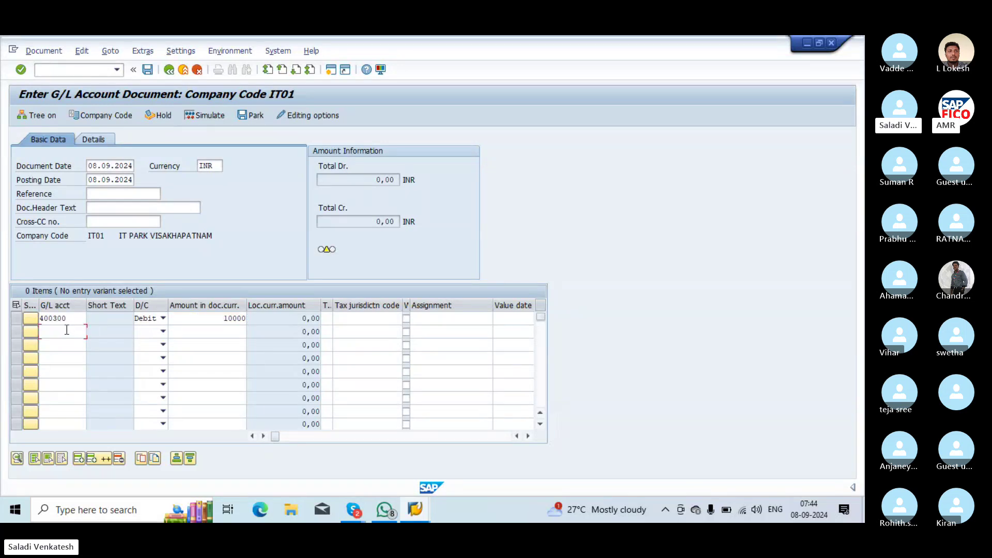
left_click(95, 334)
key("F4")
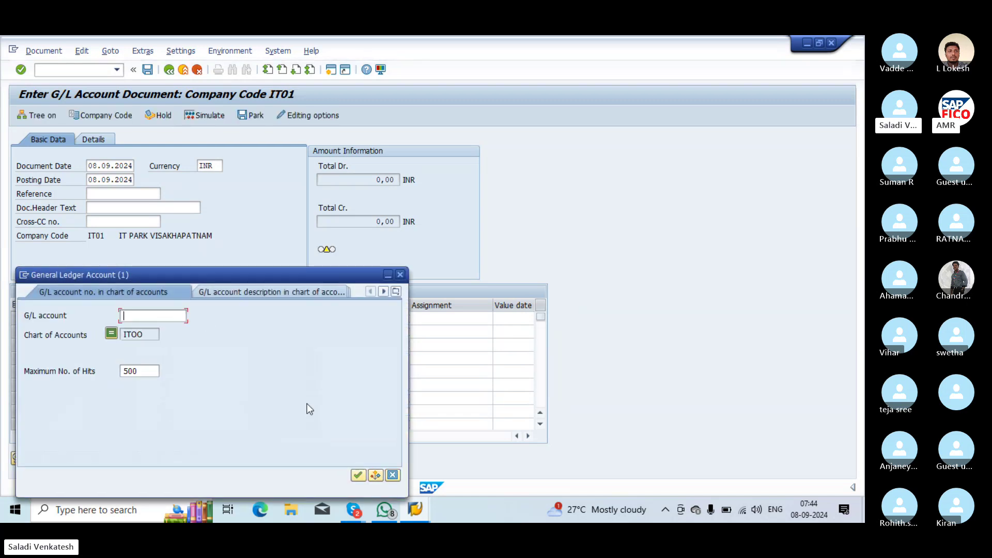
left_click(357, 475)
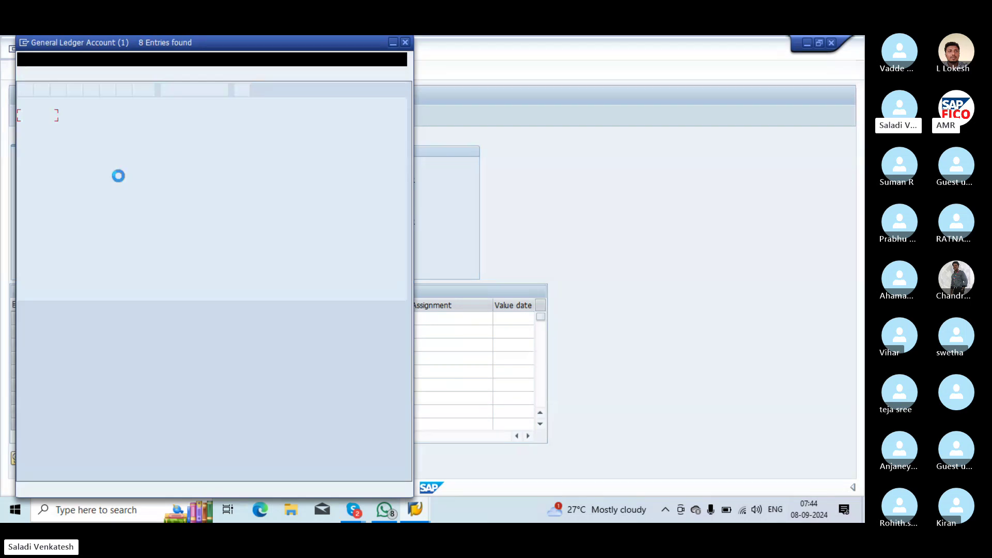
left_click(46, 130)
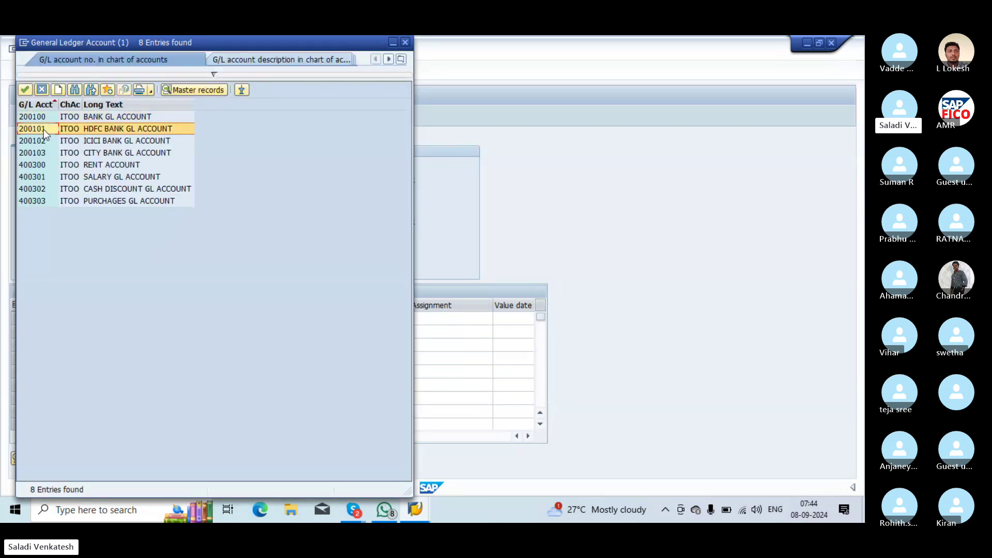
left_click(25, 90)
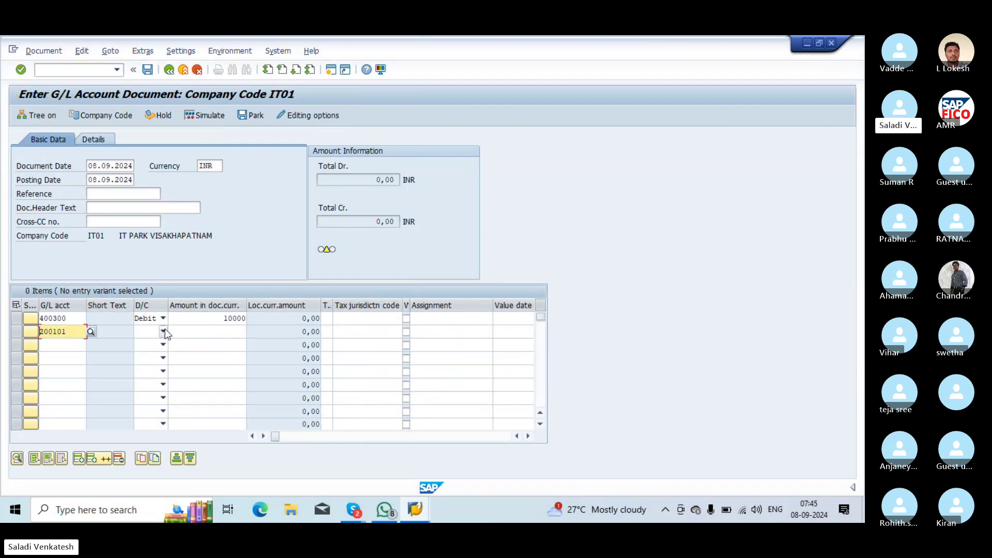
left_click(163, 332)
left_click(148, 343)
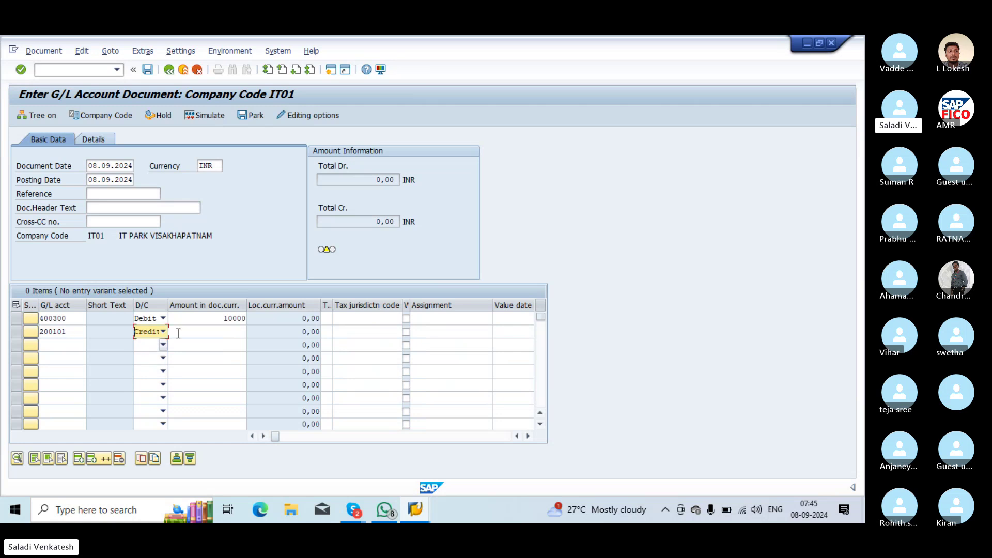
left_click(208, 332)
type("10")
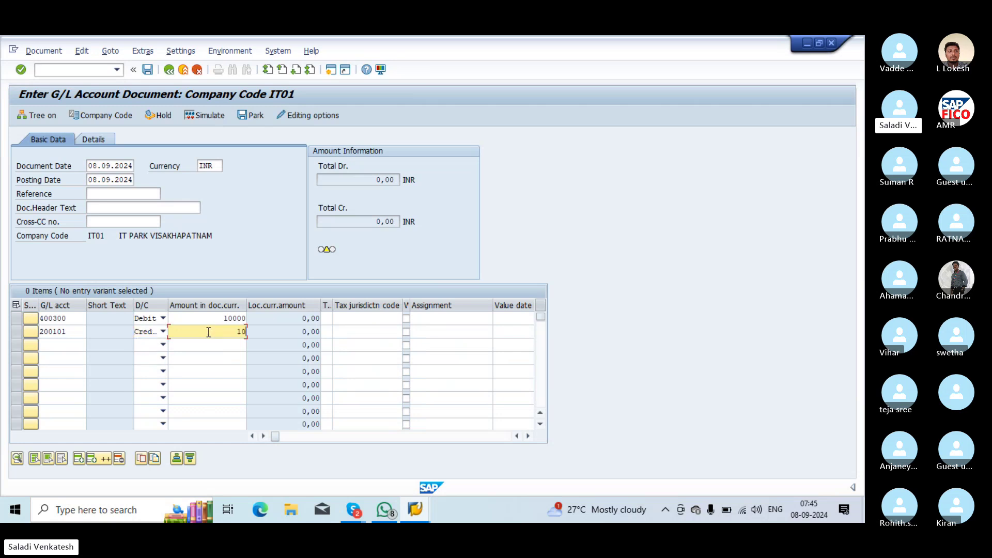
type("000")
Validate the G/L document entries and view the detailed help for the status message
key("Return")
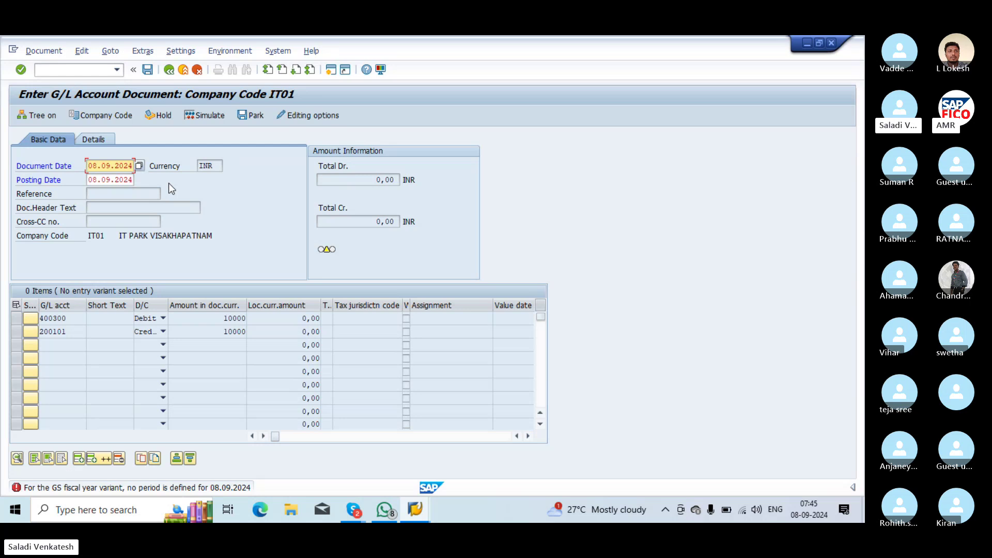
left_click(26, 488)
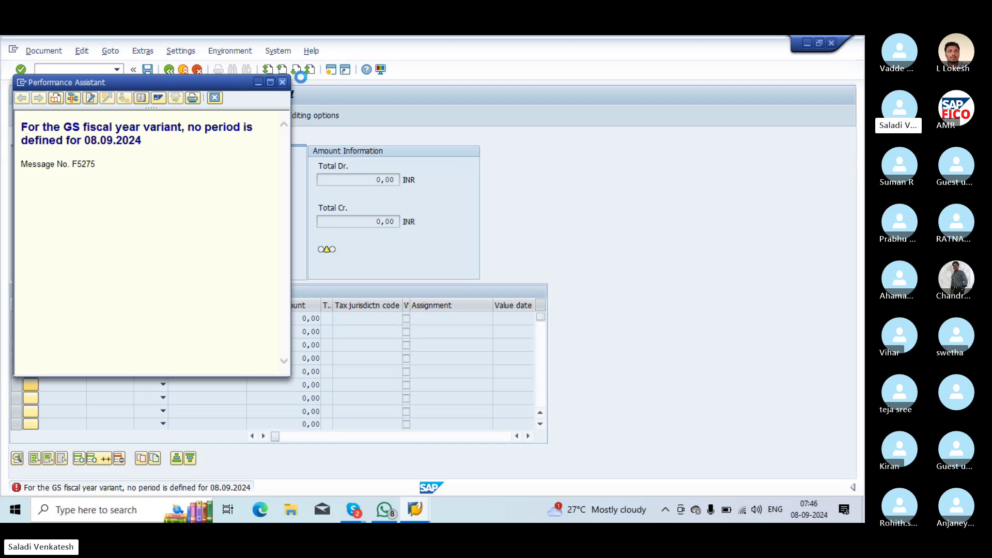
left_click(283, 84)
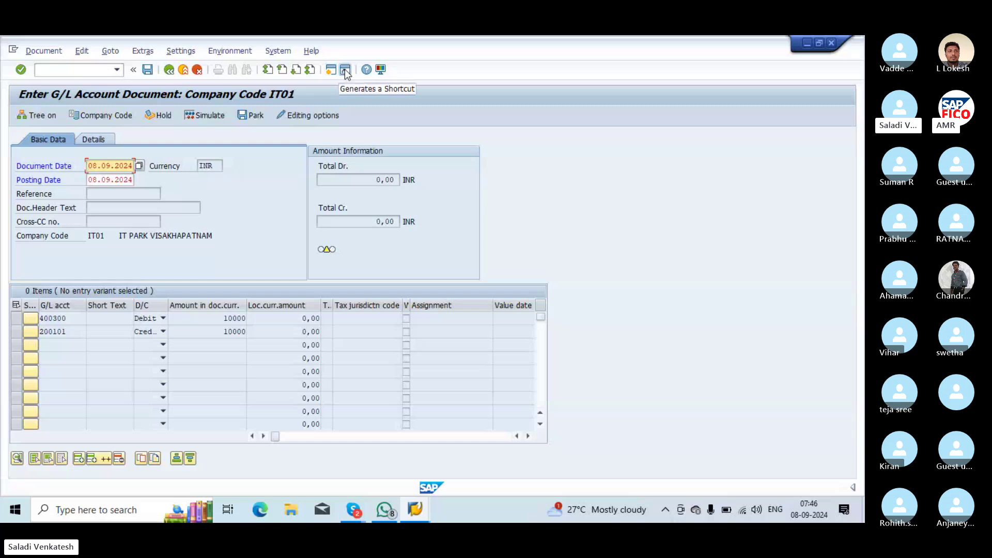
Open a second session and start transaction OB29 for fiscal year variants there
left_click(330, 69)
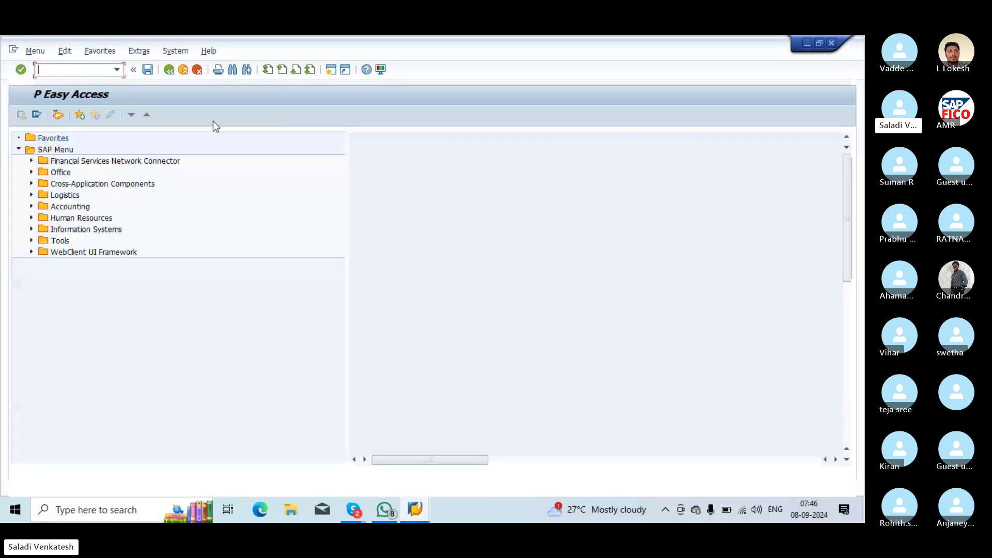
type("/")
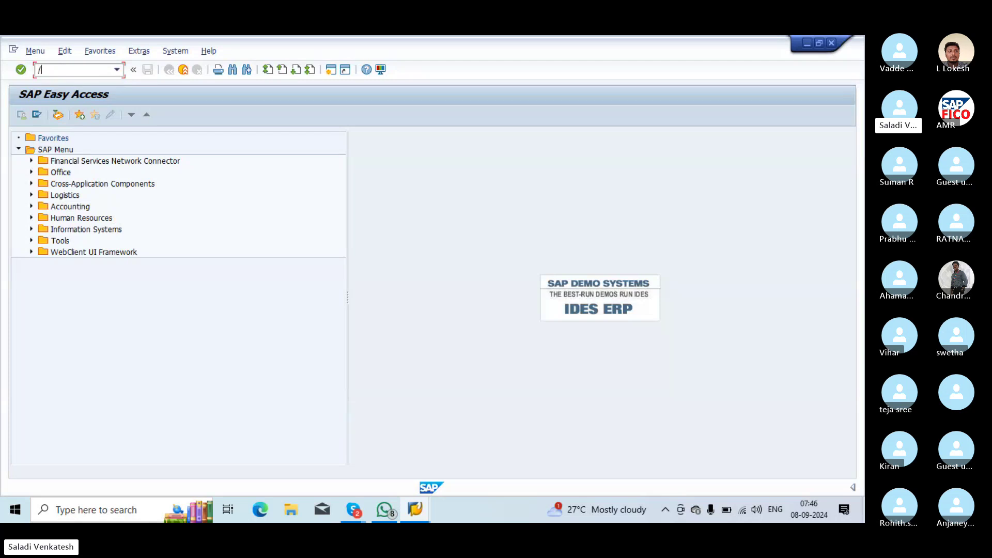
type("NOB29")
key("Return")
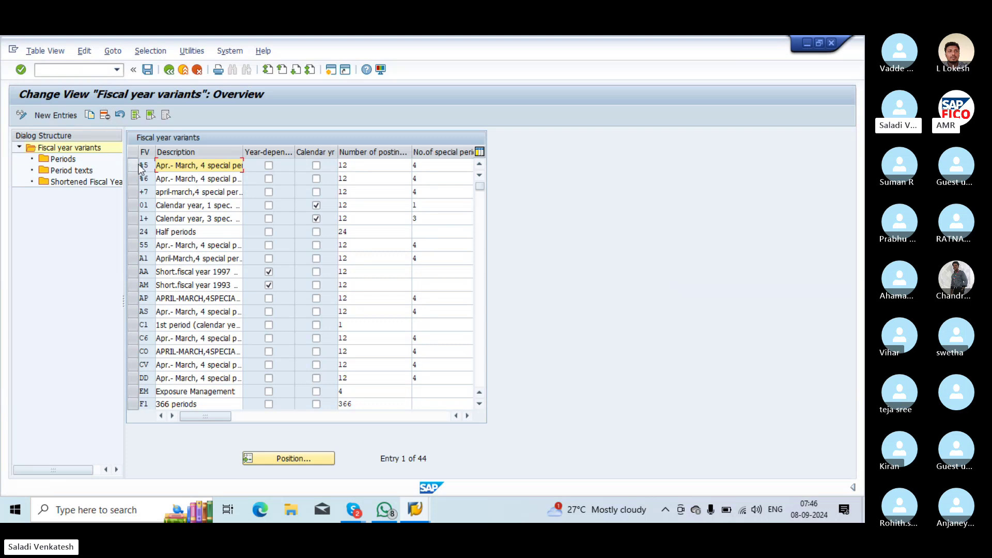
Position the fiscal year variants list on variant GS and select its row
left_click(290, 458)
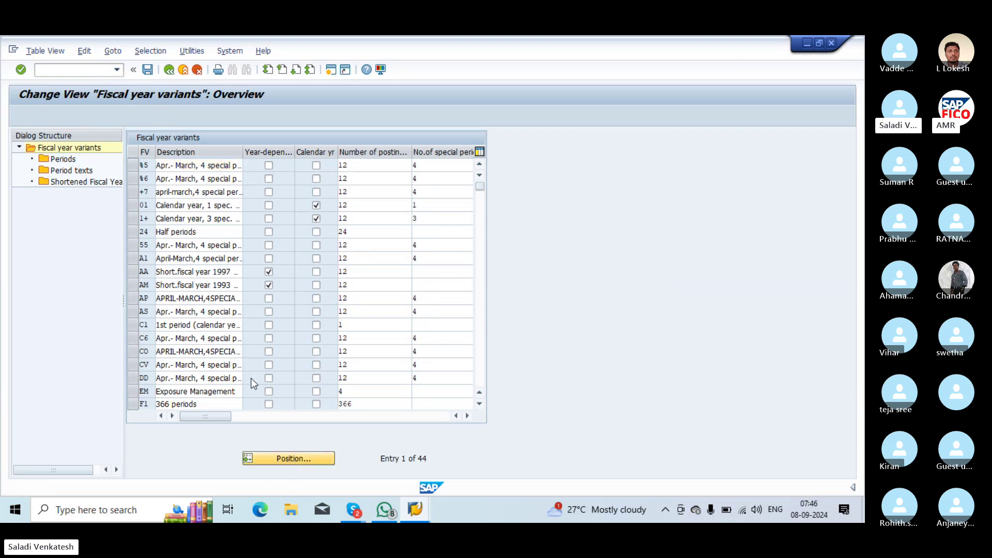
type("GS")
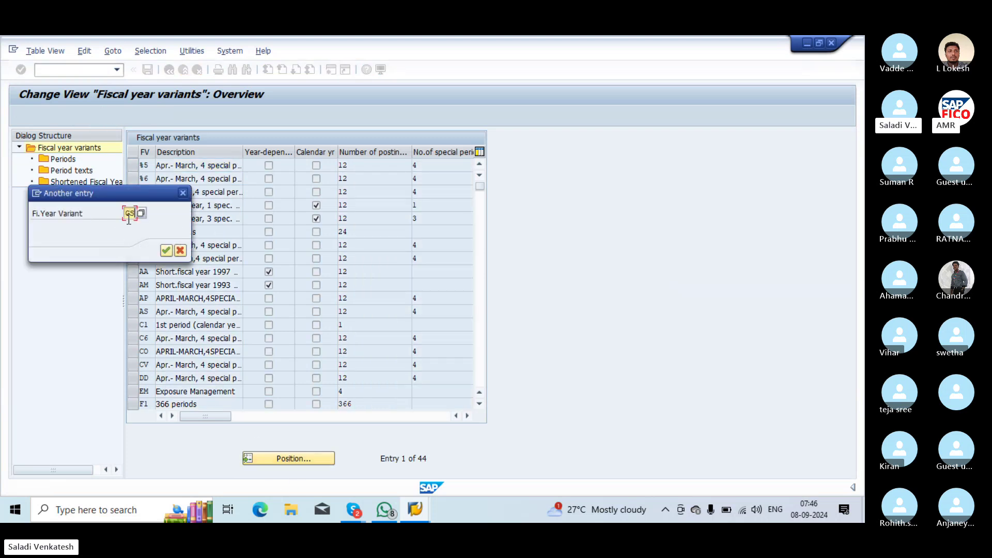
left_click(166, 250)
left_click(132, 165)
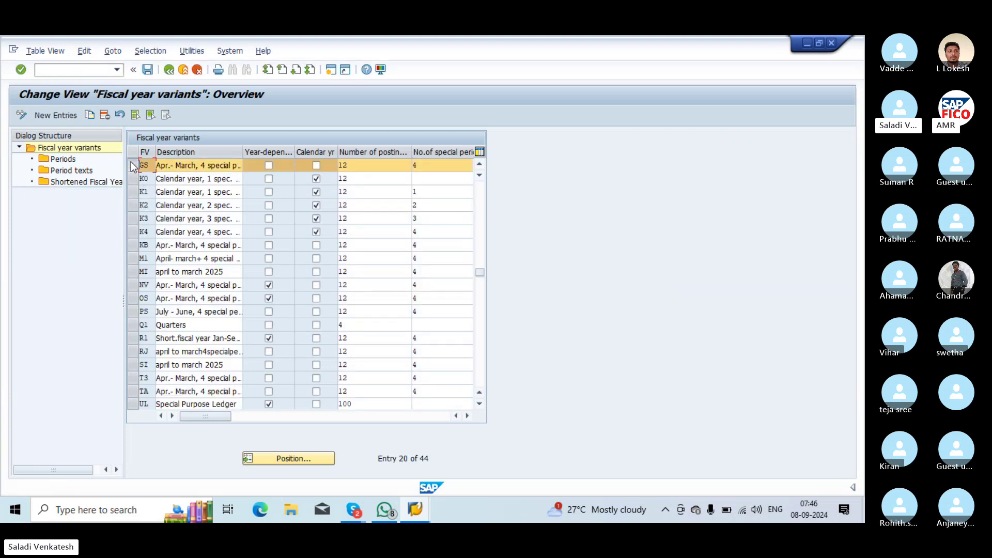
Open the Periods view of variant GS, and download and open GL ACC.XLSX from the Skype meeting chat
double_click(62, 160)
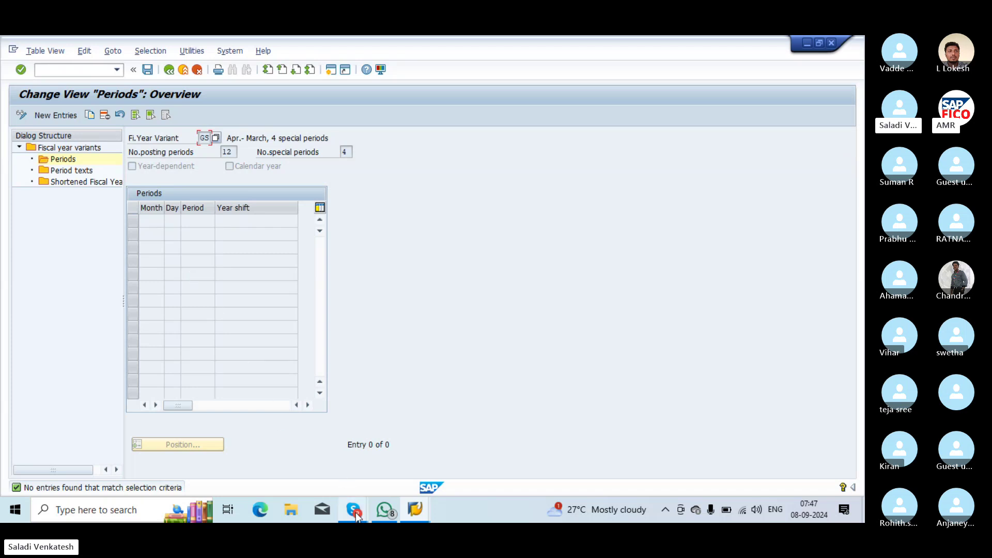
mouse_move(353, 510)
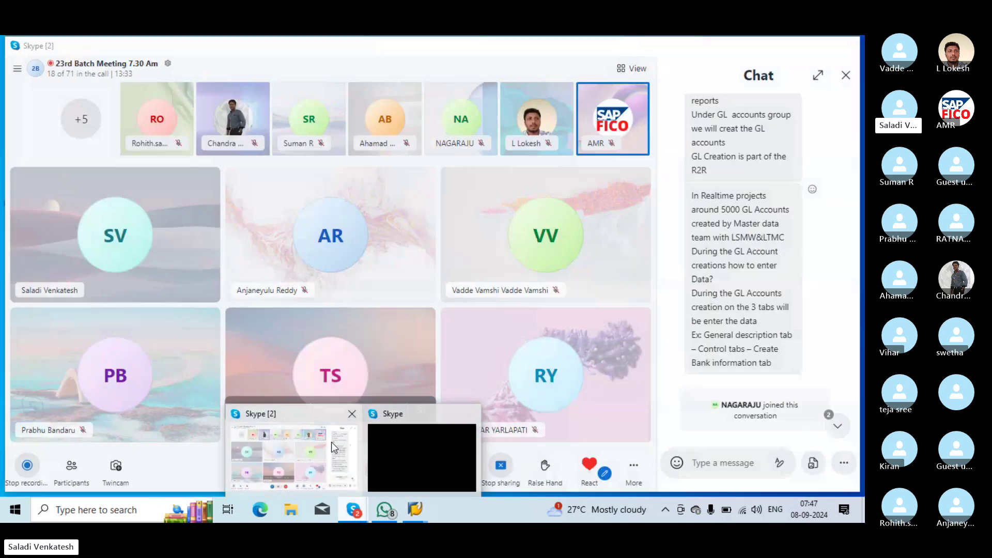
left_click(331, 442)
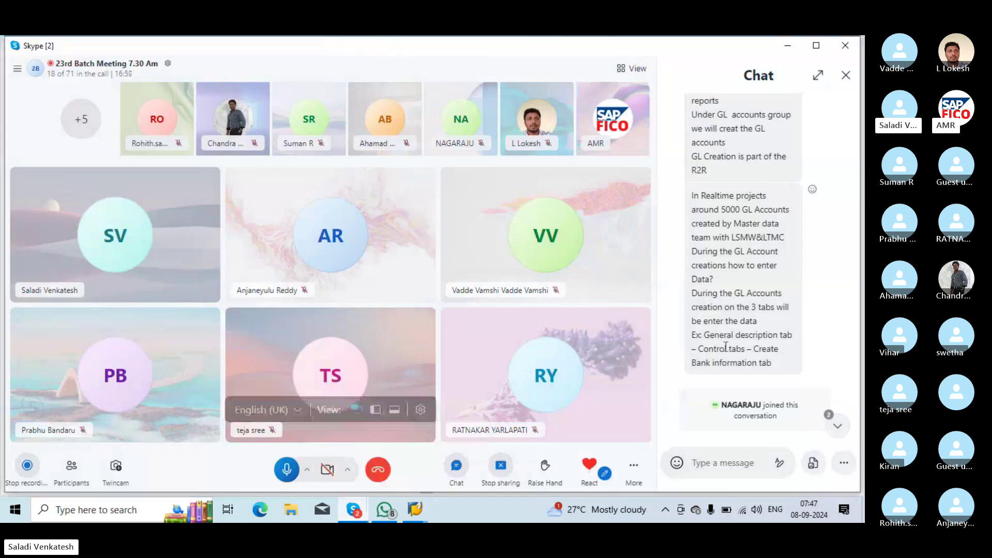
scroll(776, 331, "down", 5)
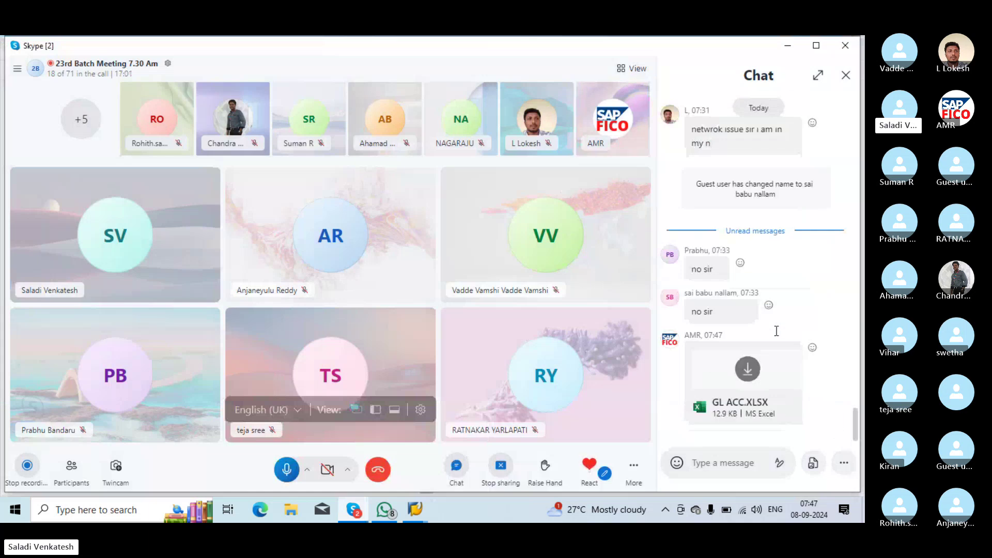
left_click(745, 382)
left_click(417, 288)
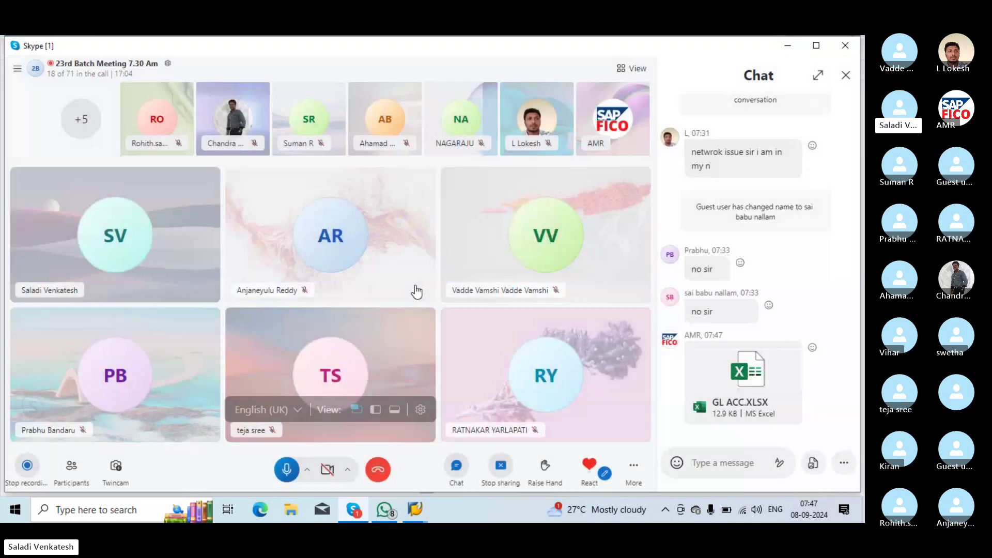
left_click(723, 379)
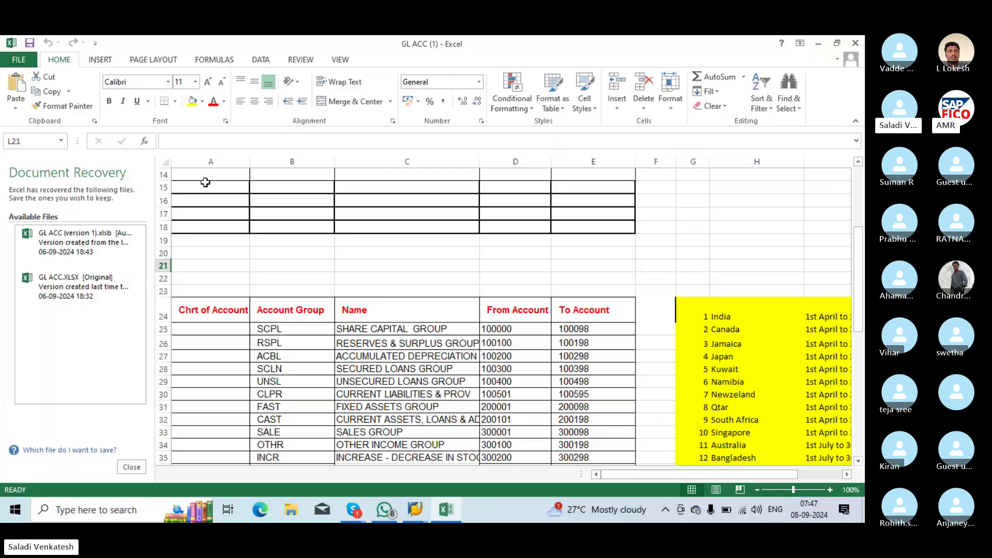
Copy the month, day, period and year shift table in H1:K12 of the GL ACC workbook
left_click(837, 228)
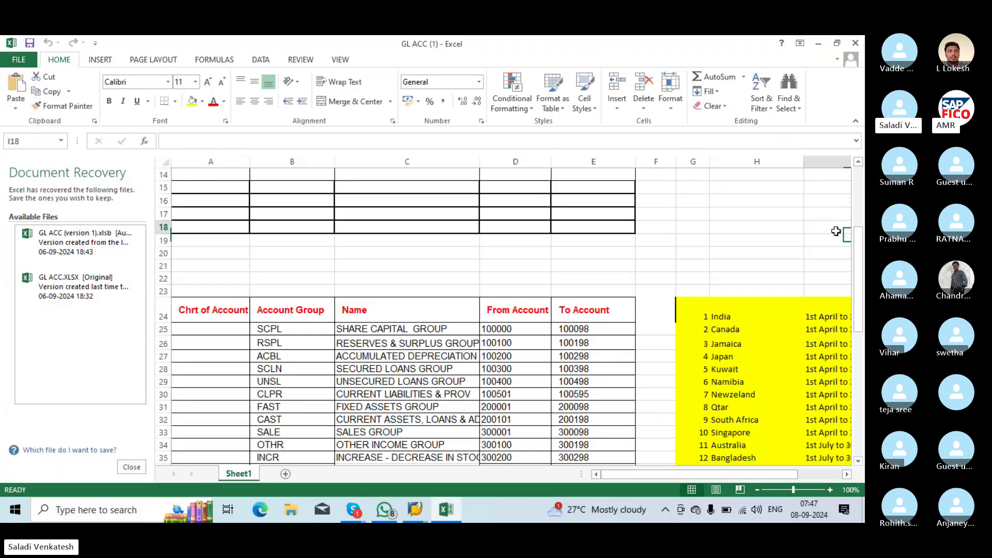
scroll(451, 269, "down", 1)
scroll(450, 269, "down", 2)
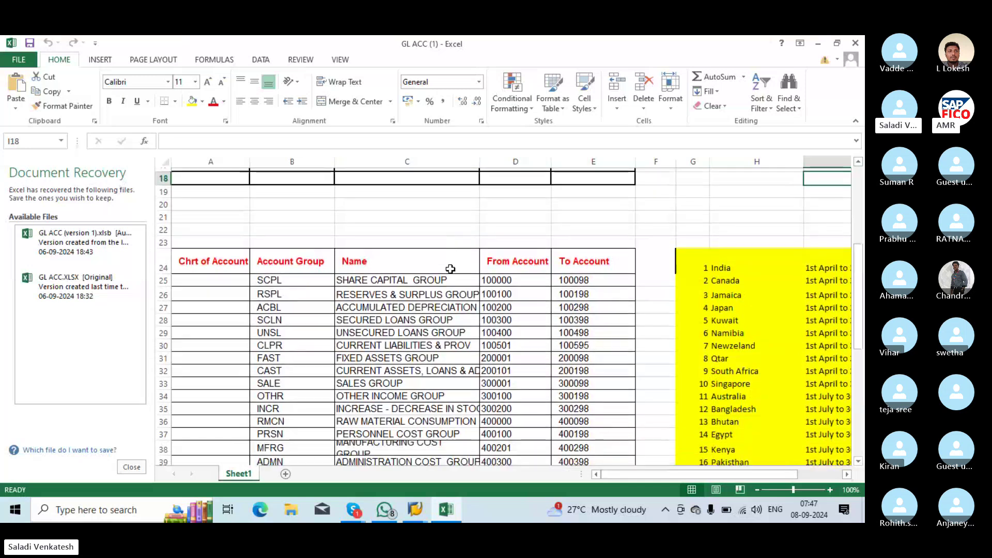
scroll(451, 269, "up", 7)
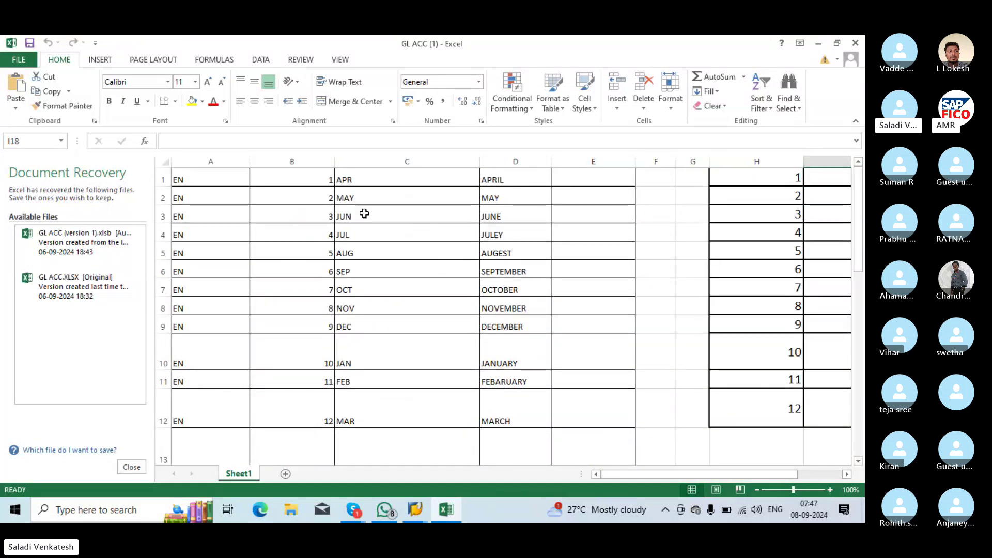
left_click(771, 130)
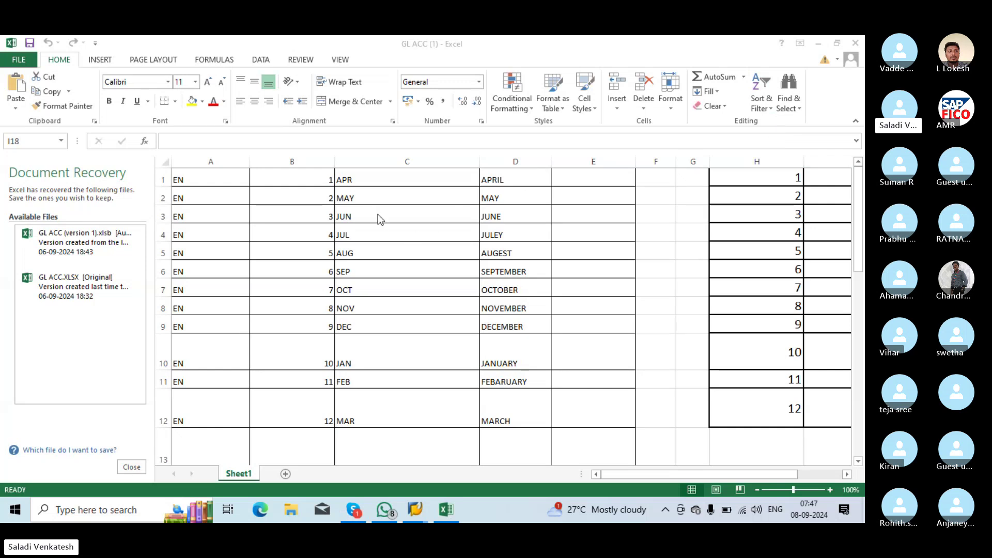
left_click(132, 467)
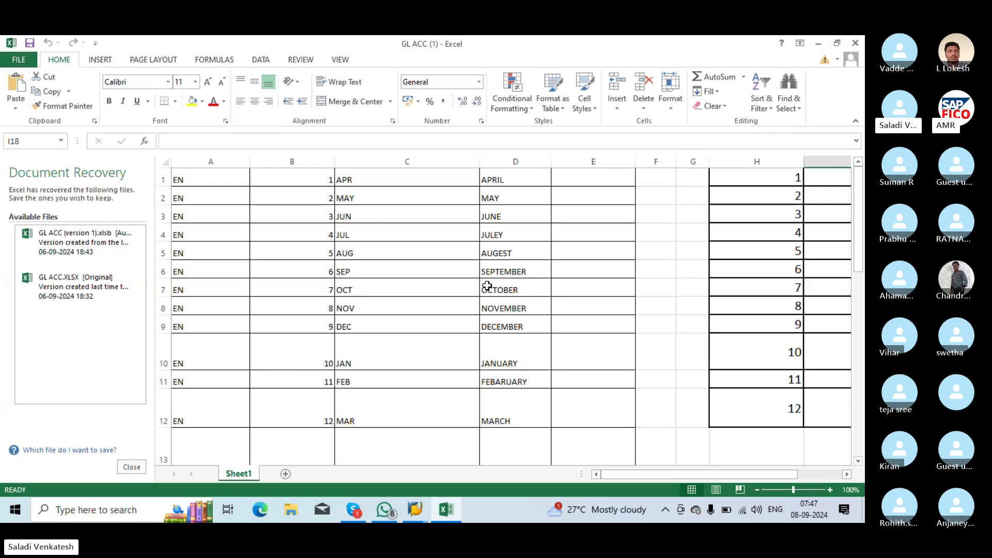
scroll(581, 274, "right", 3)
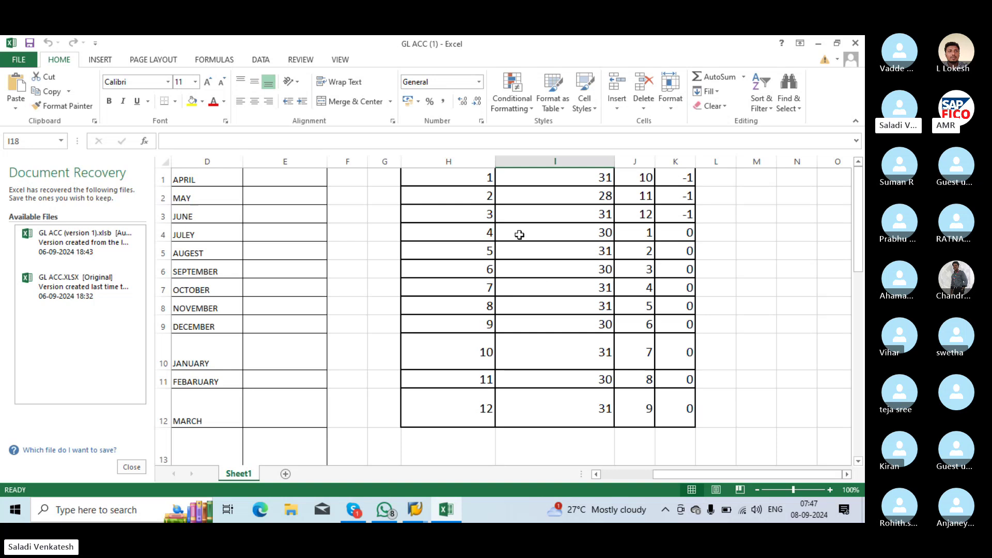
left_click(455, 176)
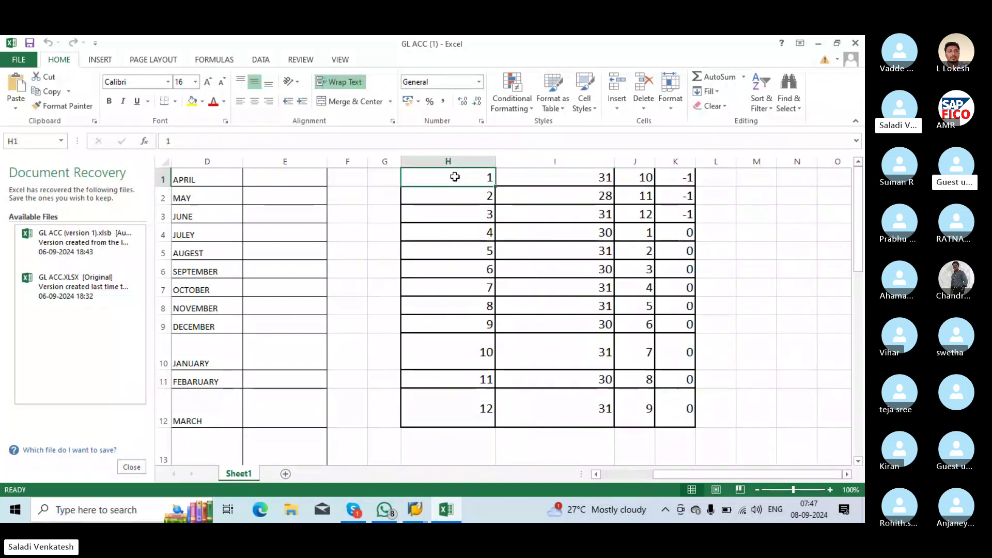
key("shift+Down")
key("shift+Down")
key("shift+Down")
key("shift+Down")
key("shift+Down")
key("shift+Down")
key("shift+Down")
key("shift+Down")
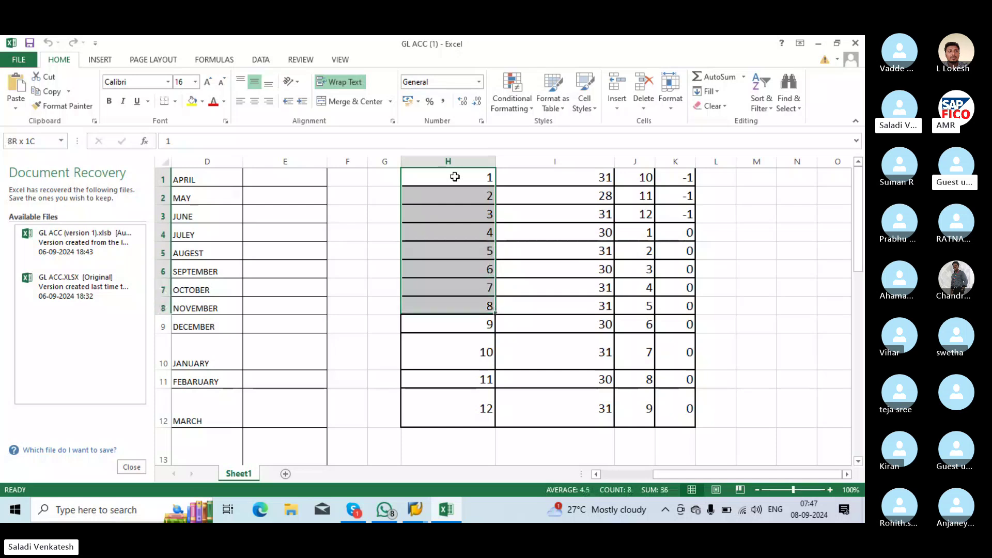
key("shift+Right")
key("shift+Right")
key("shift+Right")
key("shift+Down")
key("shift+Down")
key("shift+Down")
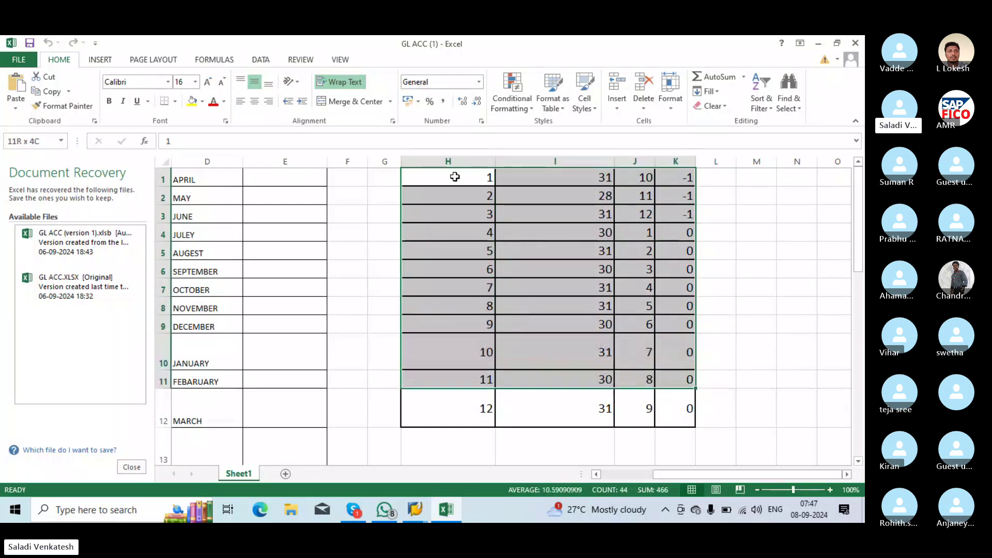
key("ctrl+c")
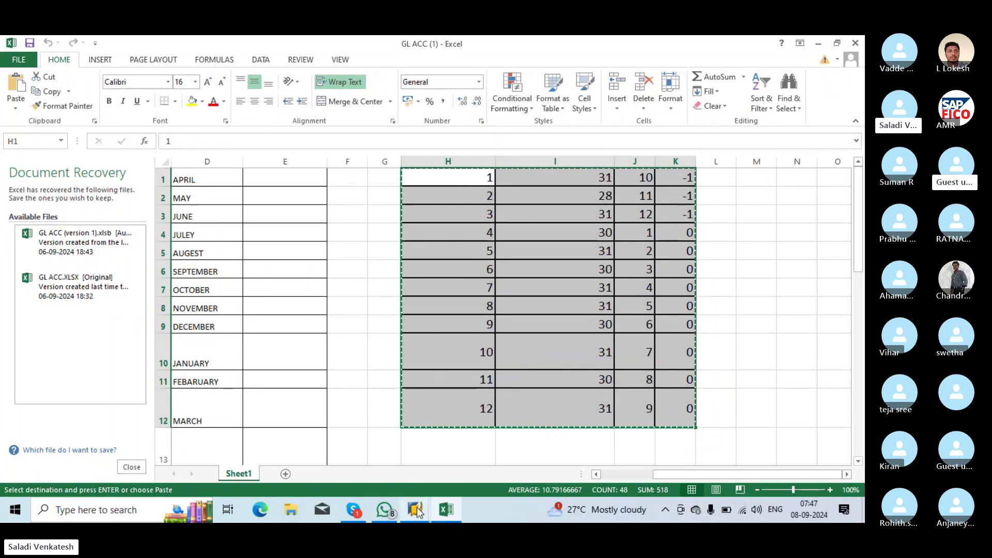
Switch back to SAP and paste the copied rows as new period entries for variant GS, saving them with the proposed customizing request
mouse_move(415, 509)
left_click(485, 466)
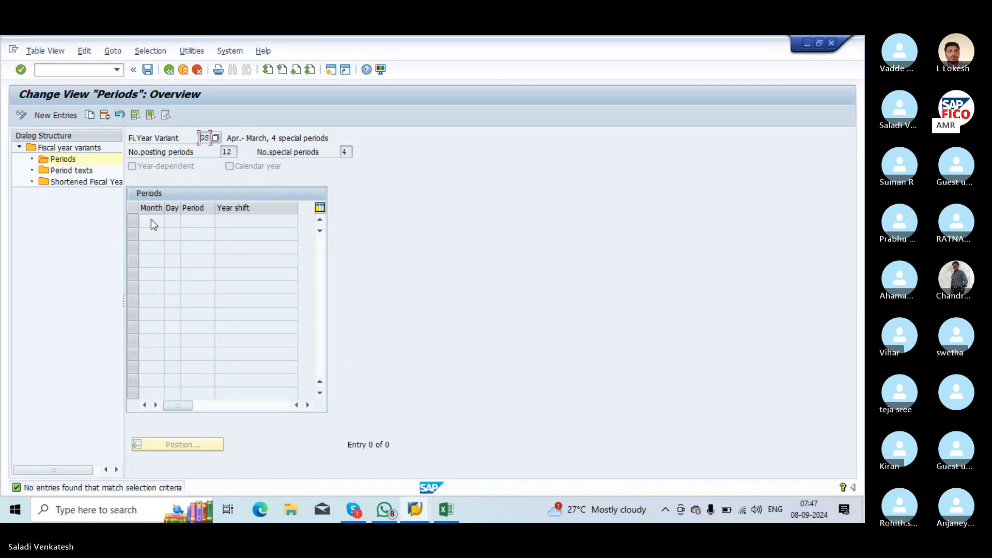
left_click(57, 115)
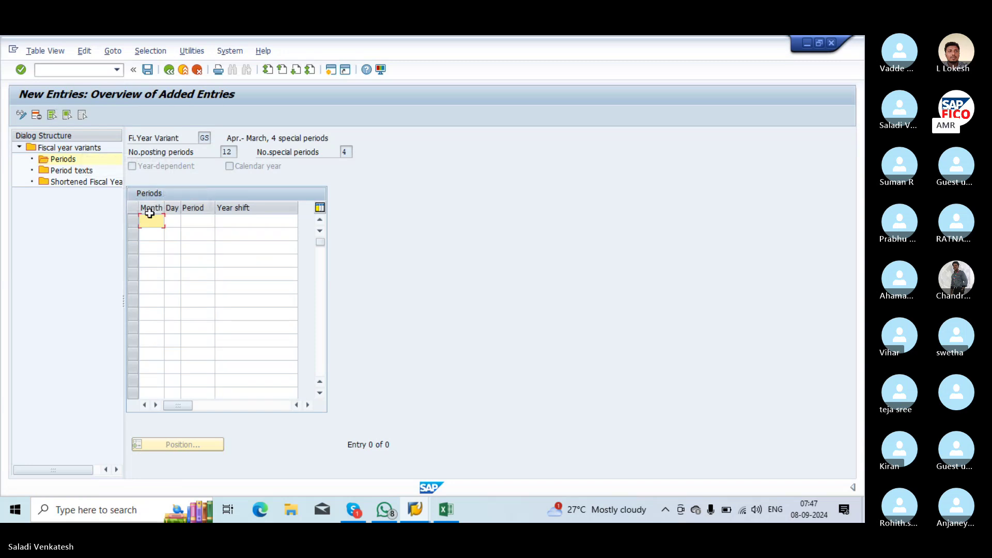
key("ctrl+v")
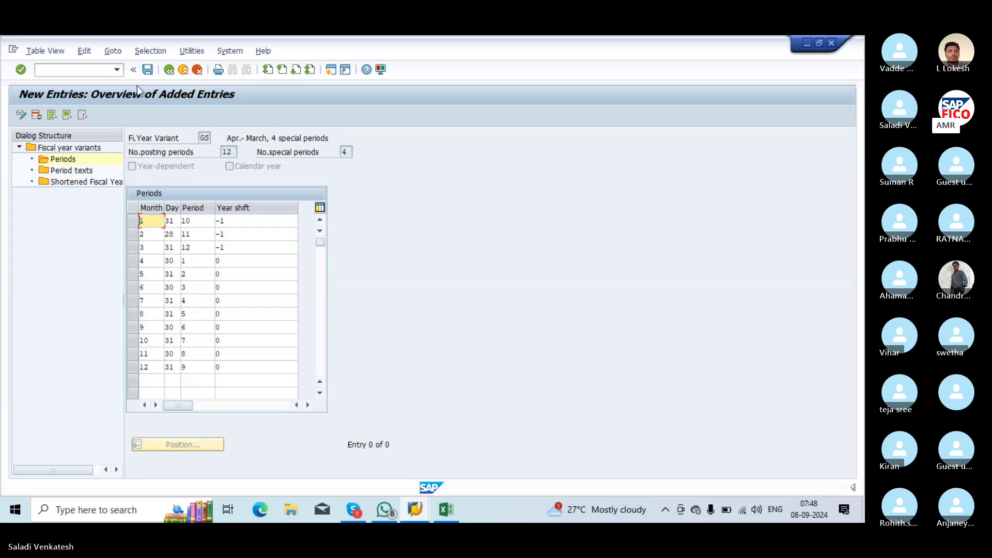
left_click(147, 70)
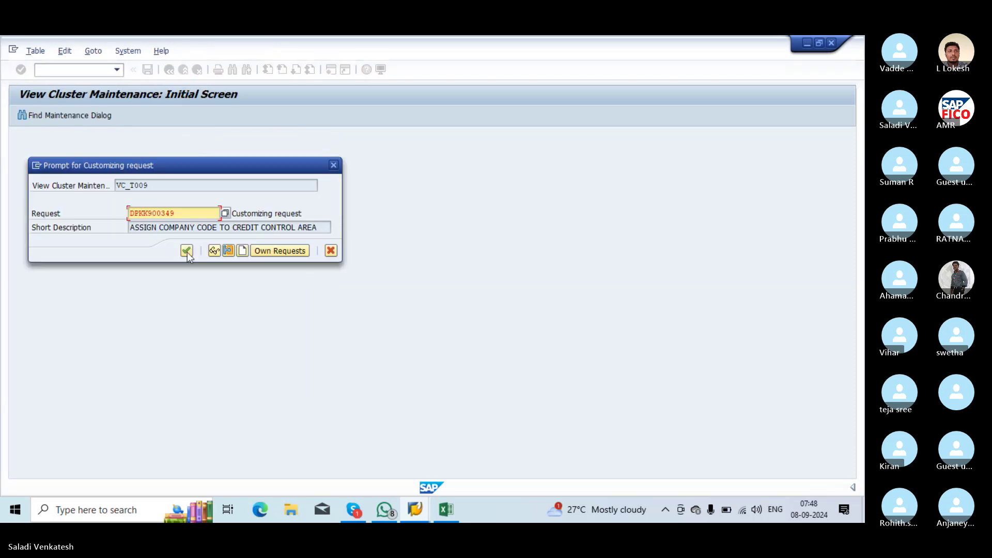
left_click(187, 251)
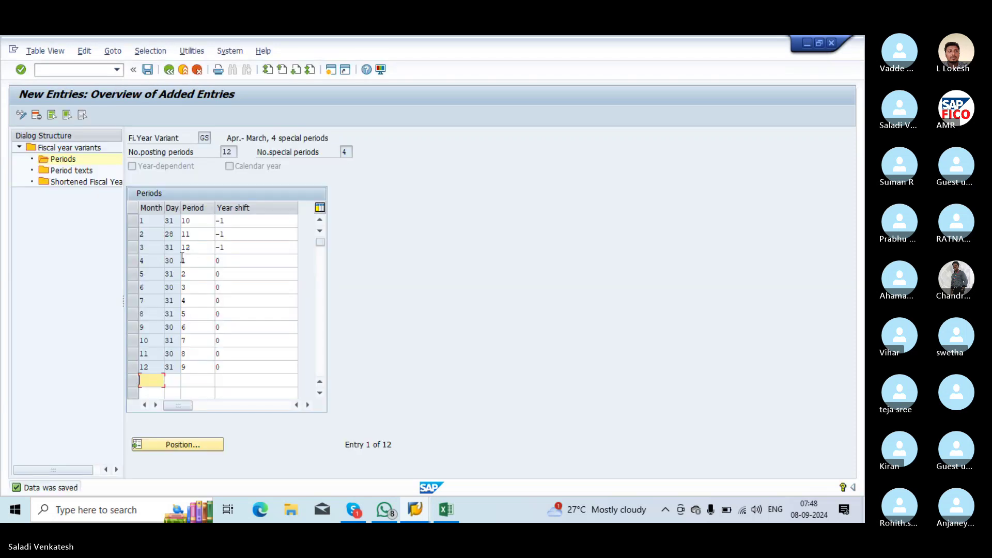
Open the Period texts view of variant GS and start new entries
double_click(70, 170)
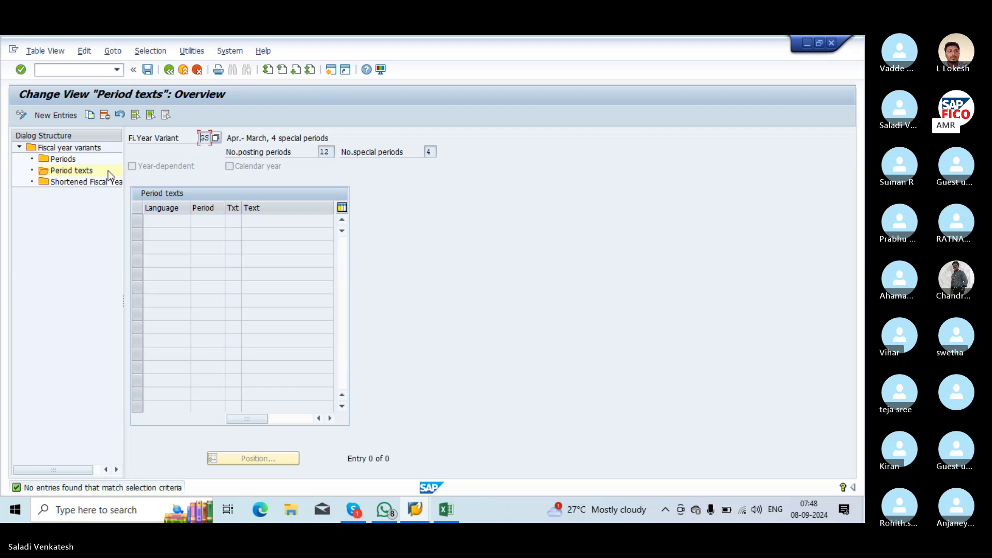
left_click(70, 116)
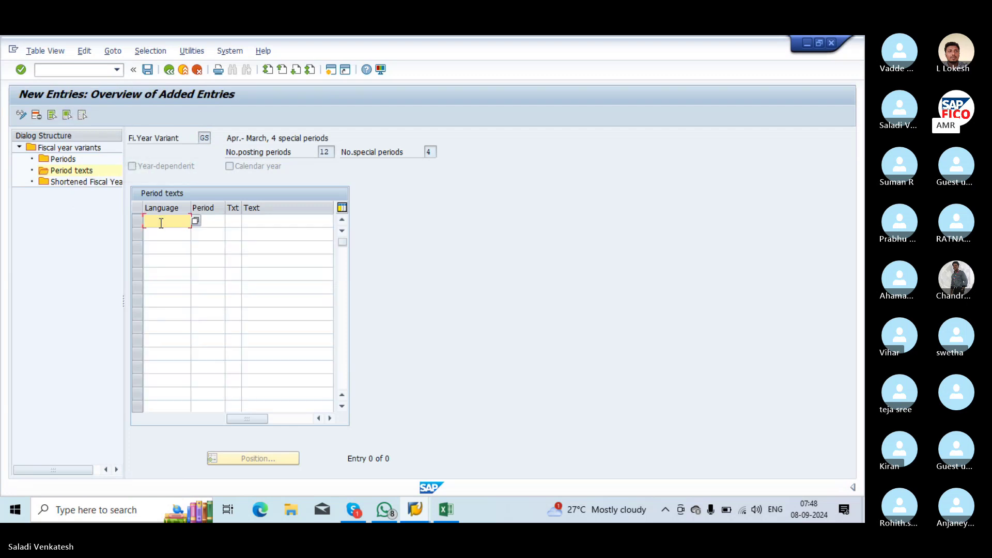
Switch to the GL ACC workbook in Excel and close the Document Recovery pane
left_click(446, 509)
left_click(248, 288)
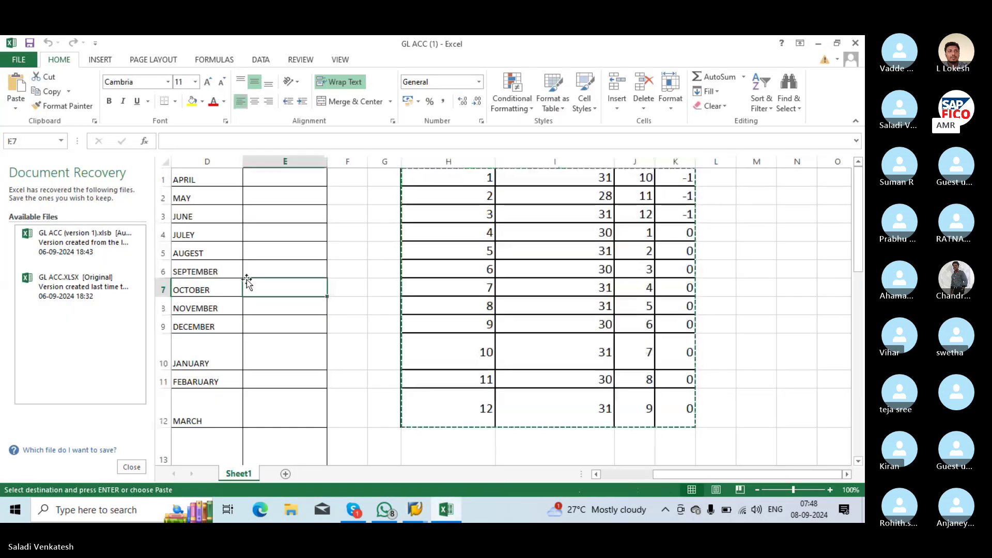
left_click(186, 185)
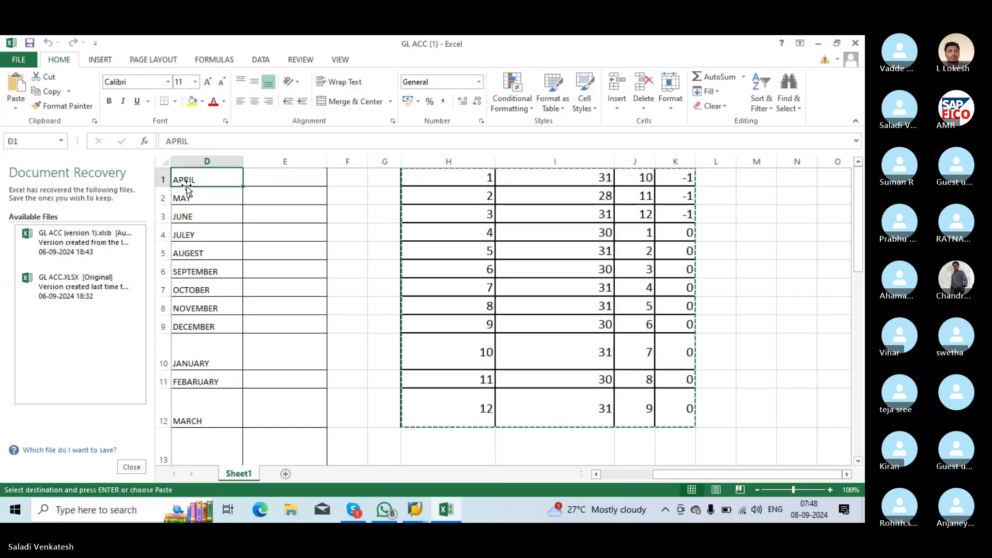
key("shift+Down")
key("shift+Down")
key("shift+Down")
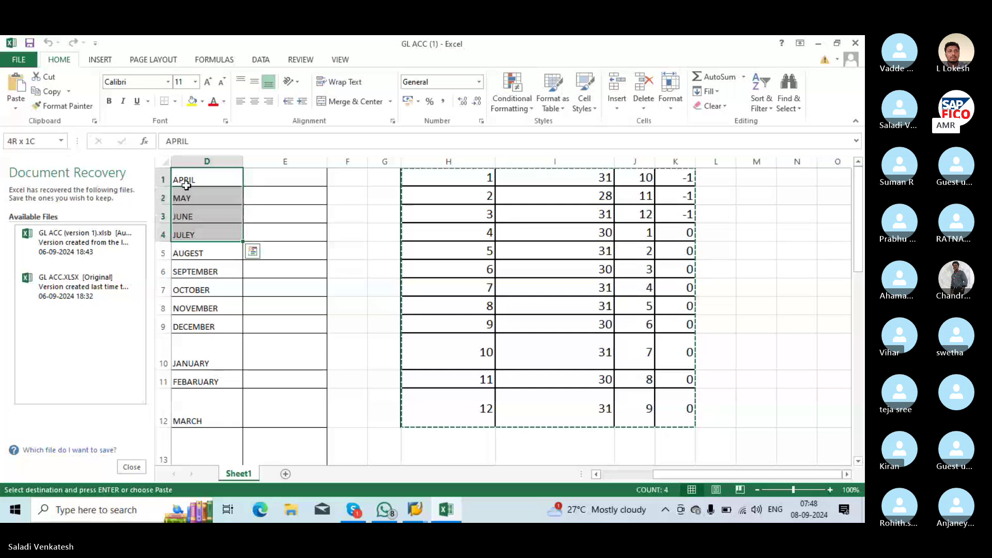
left_click(132, 466)
left_click(319, 230)
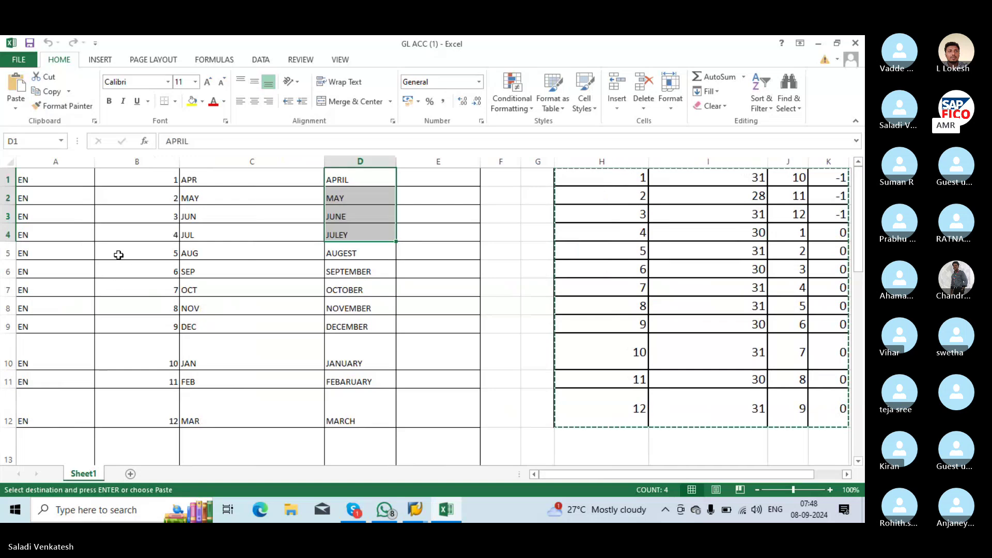
Copy the language, period, month abbreviation and month name table in A1:D12
left_click(31, 182)
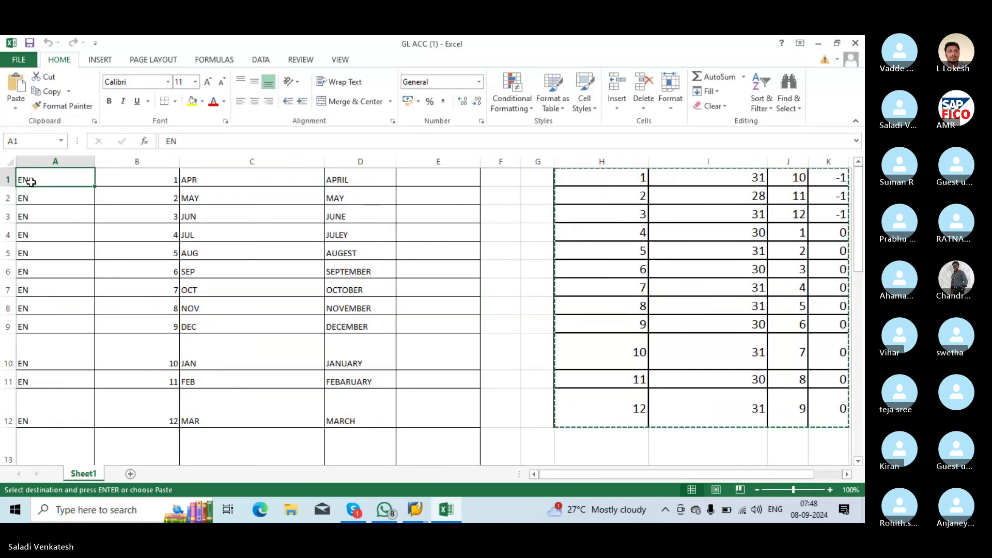
key("shift+Down")
key("shift+Down")
key("shift+Down")
key("shift+Down")
key("shift+Down")
key("shift+Down")
key("shift+Down")
key("shift+Down")
key("shift+Down")
key("shift+Down")
key("shift+Down")
key("shift+Down")
key("shift+Down")
key("shift+Down")
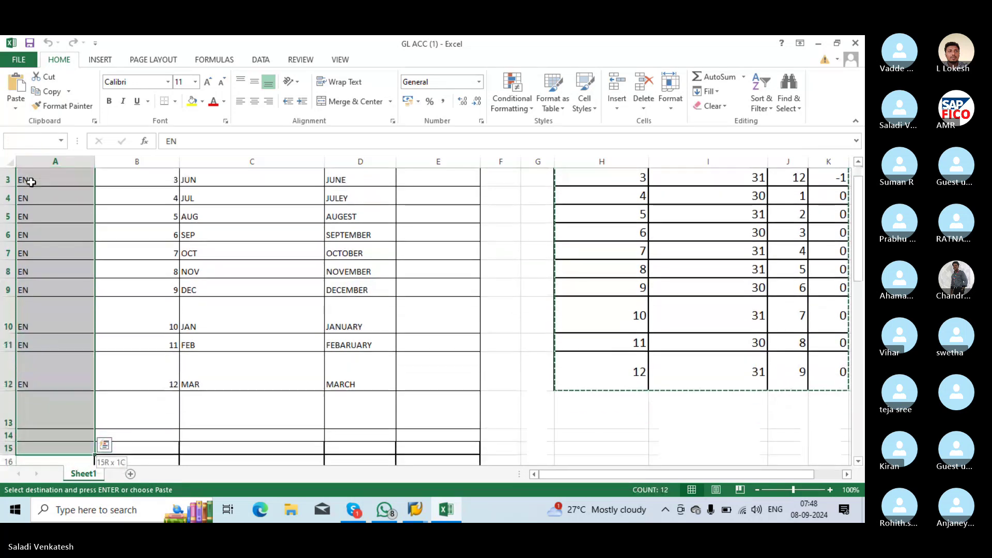
key("shift+Up")
key("shift+Up")
key("shift+Up")
key("shift+Right")
key("shift+Right")
key("shift+Right")
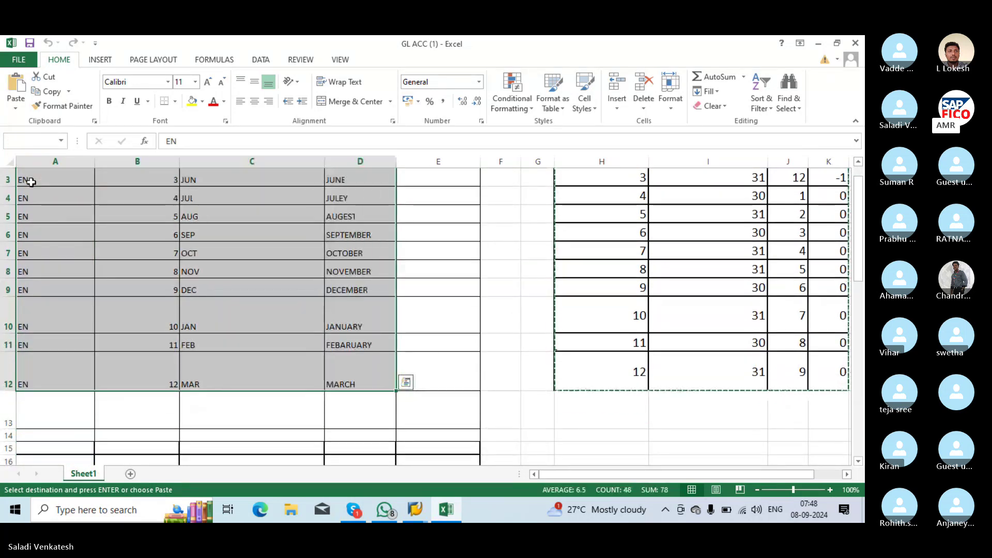
key("ctrl+c")
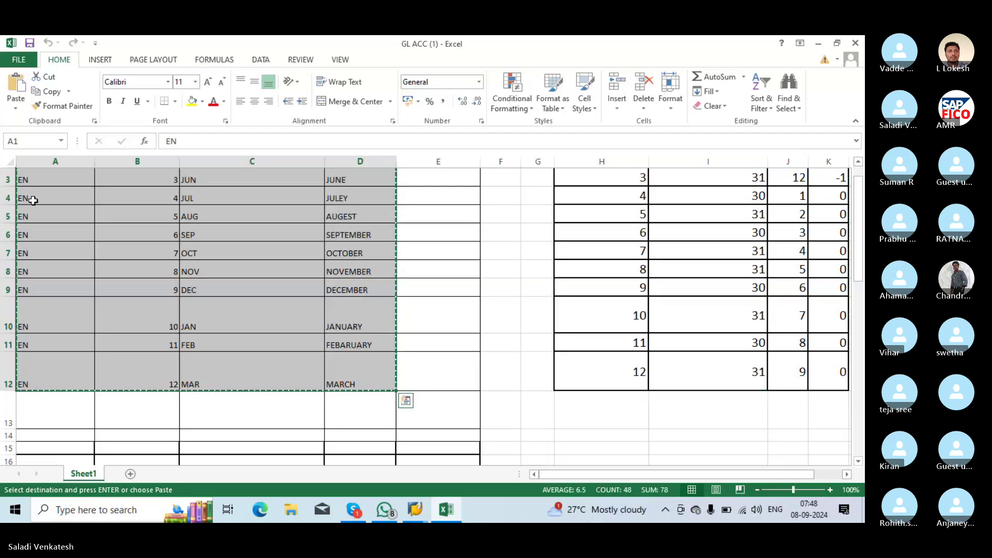
Switch back to SAP, paste the copied rows as new period texts for variant GS and save them
left_click(446, 510)
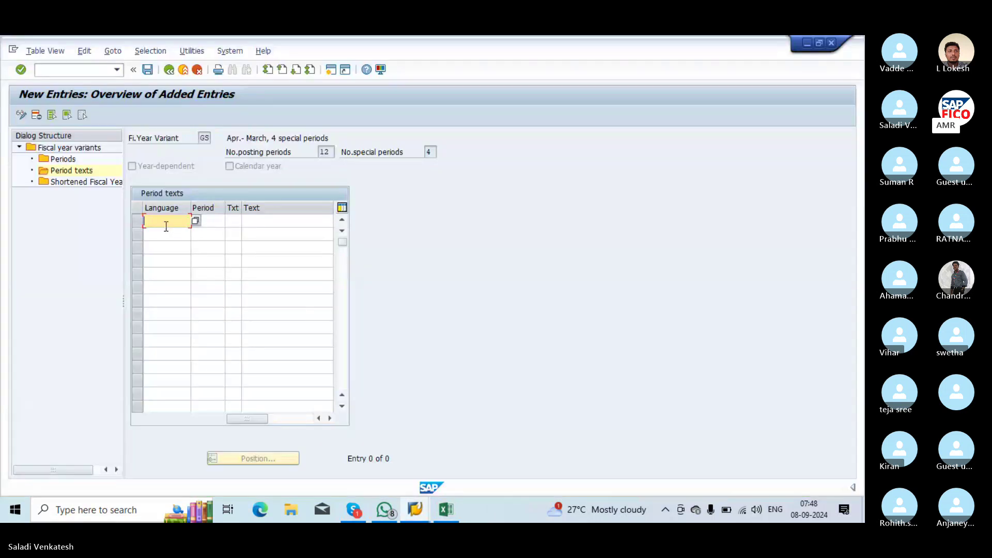
key("ctrl+v")
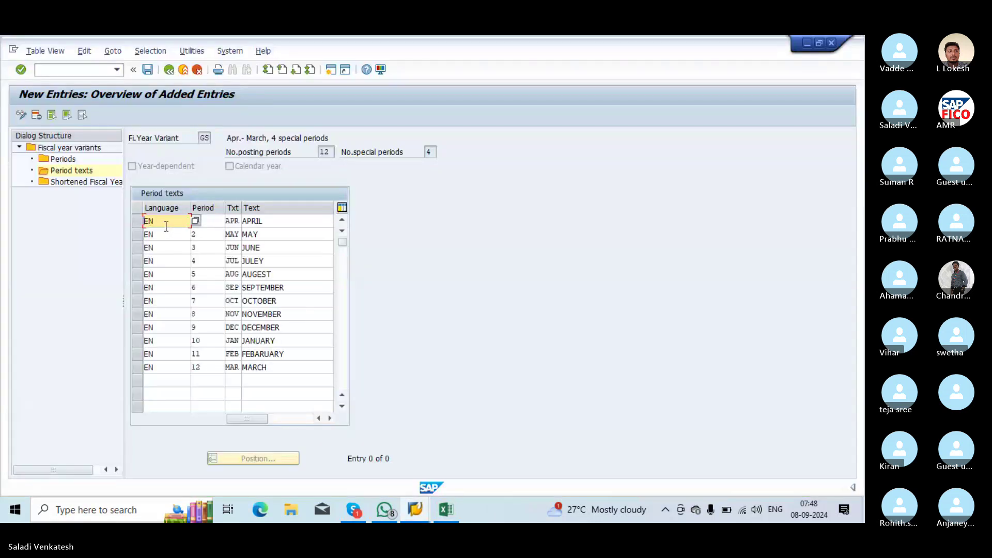
left_click(147, 70)
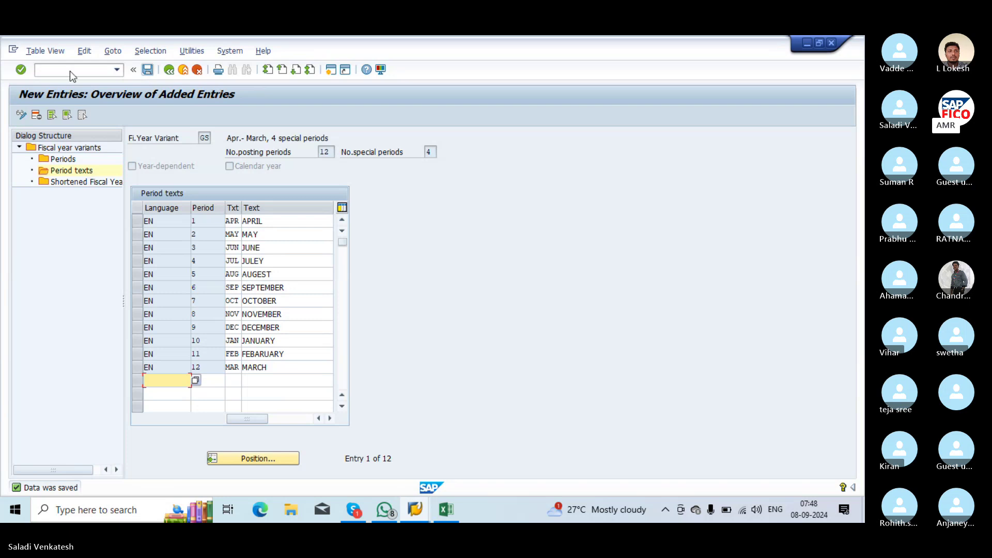
Return to the Enter G/L Account Document session for company code IT01 and validate the rent payment document again
left_click(54, 69)
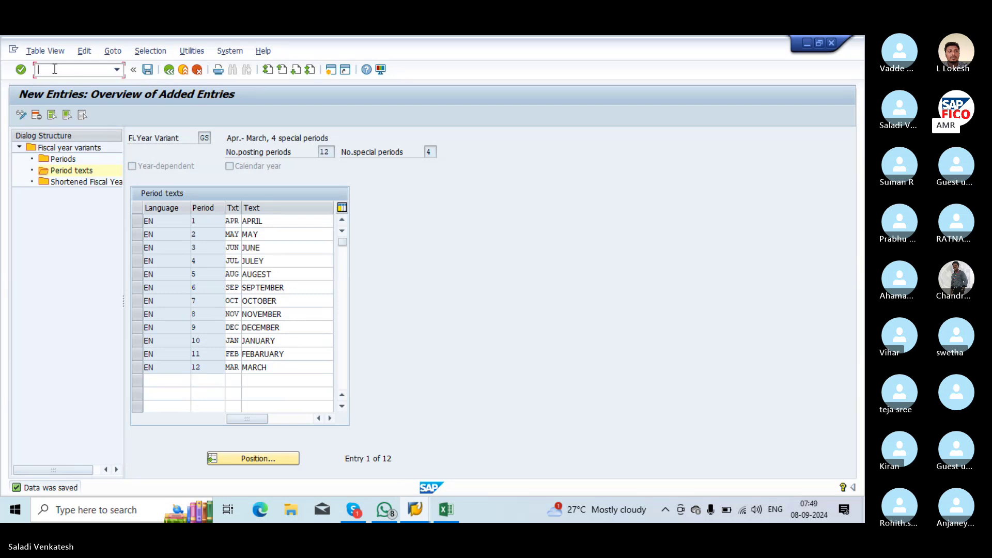
type("/")
left_click(420, 507)
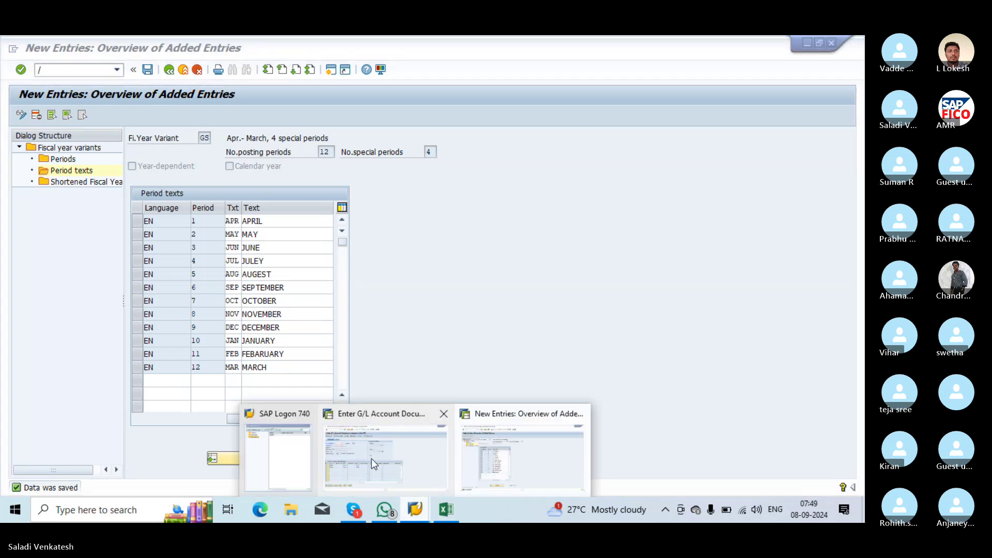
left_click(418, 472)
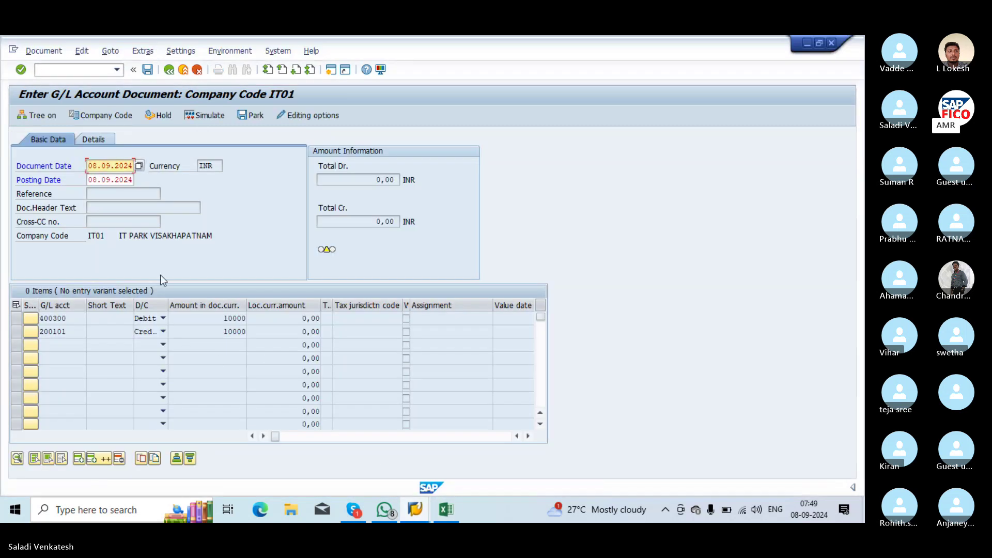
key("Return")
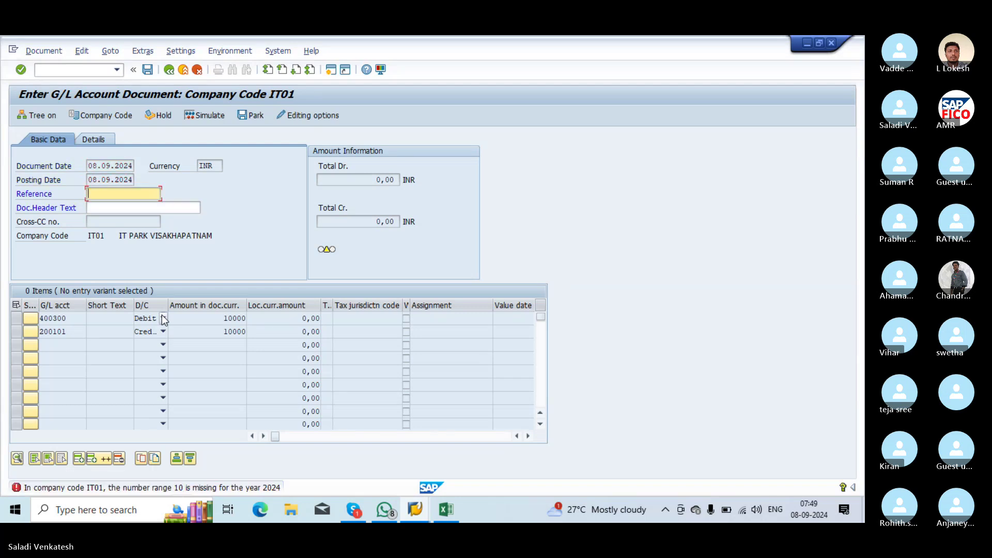
key("Return")
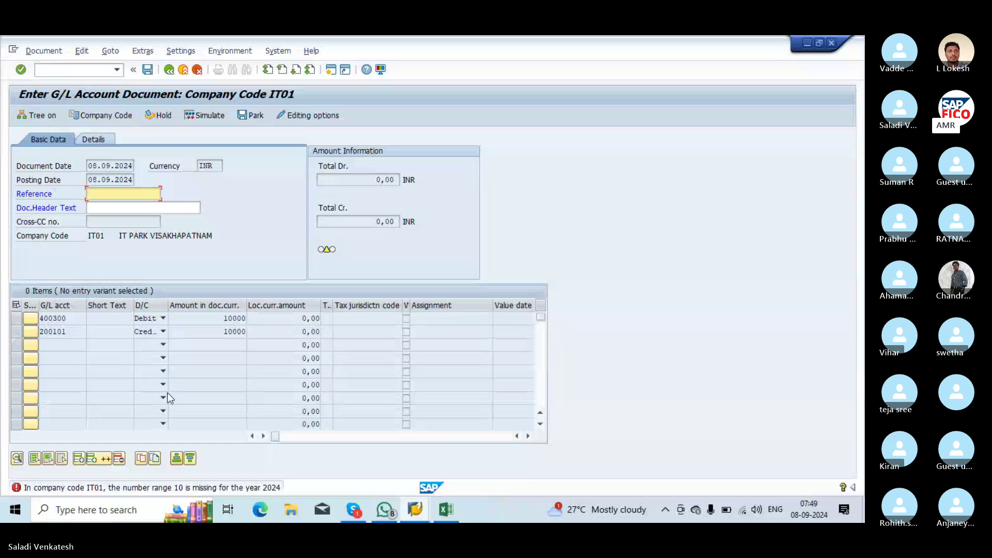
Create a new session and open the Document Types configuration with transaction OBA7
left_click(334, 70)
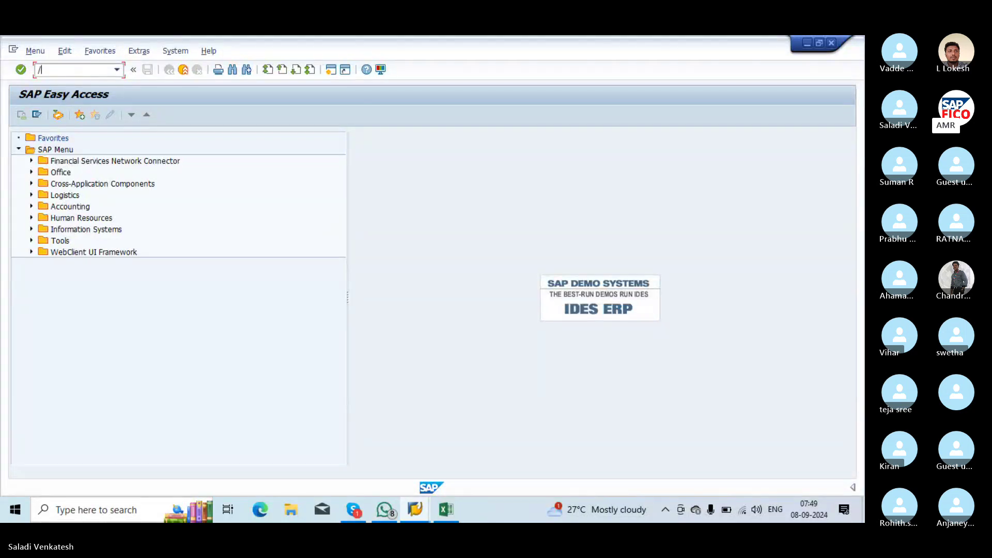
type("o")
key("Return")
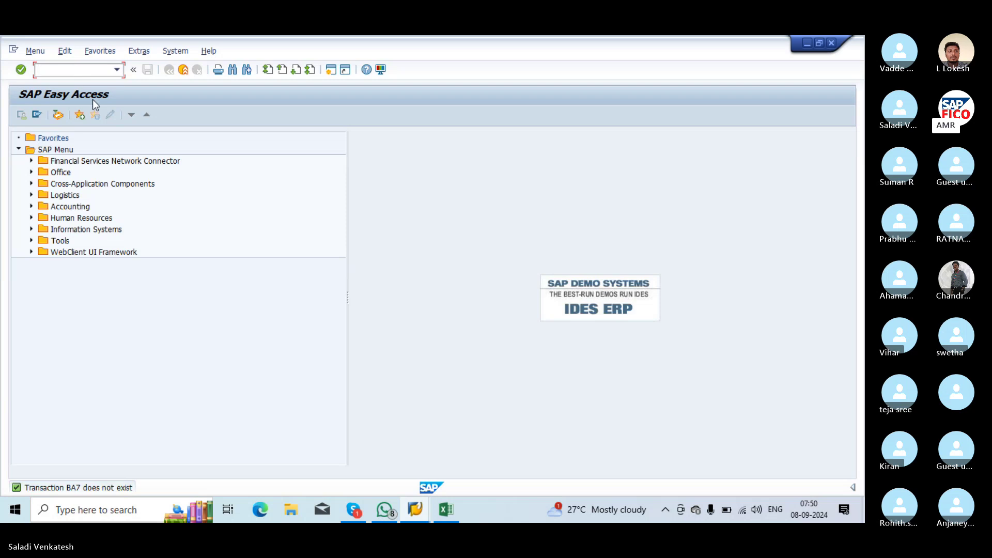
type("/NOBA7")
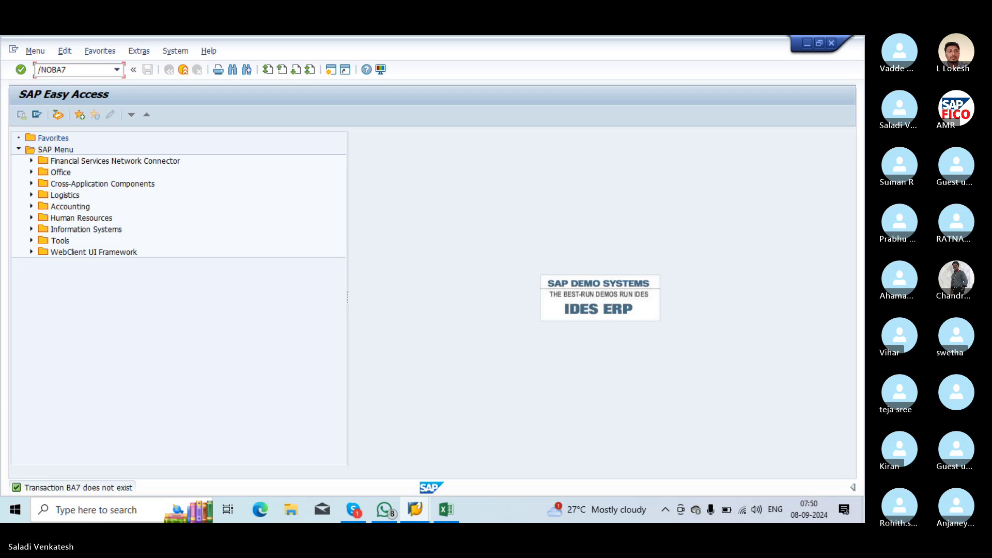
key("Return")
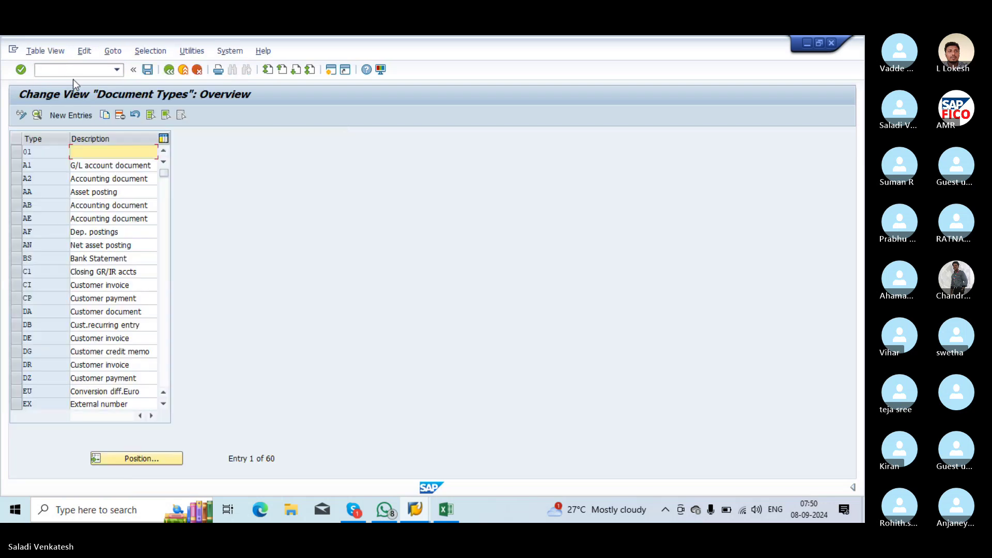
Position the document types list on SA (G/L account document) and open its details
left_click(133, 458)
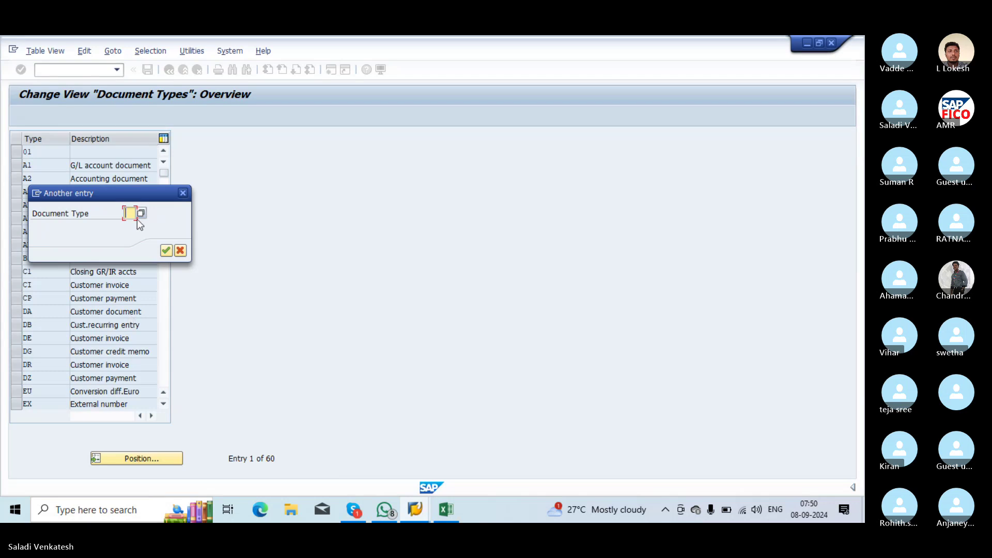
type("SA")
left_click(166, 251)
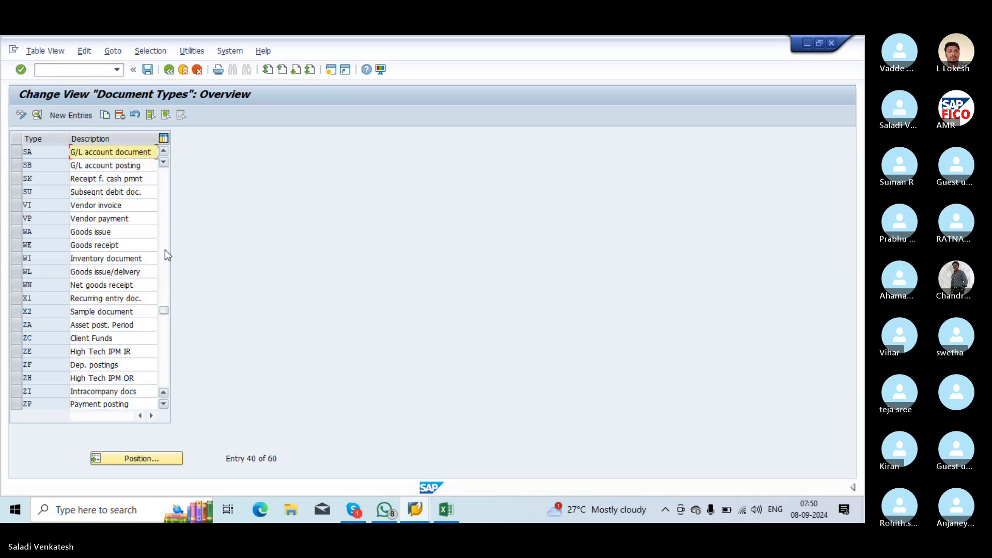
double_click(33, 152)
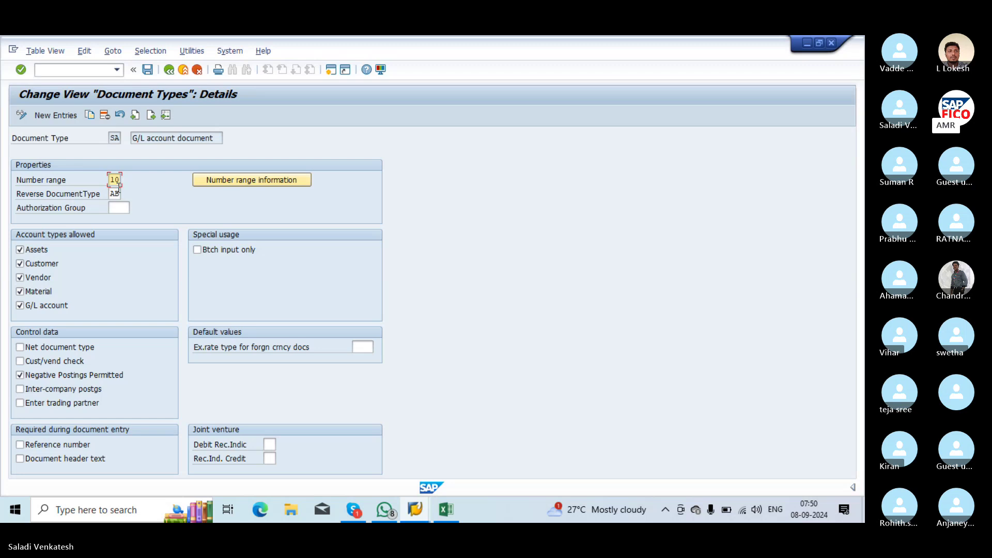
Set the number range of document type SA to 01 and save it under the proposed customizing request
key("BackSpace")
key("BackSpace")
type("01")
left_click(147, 70)
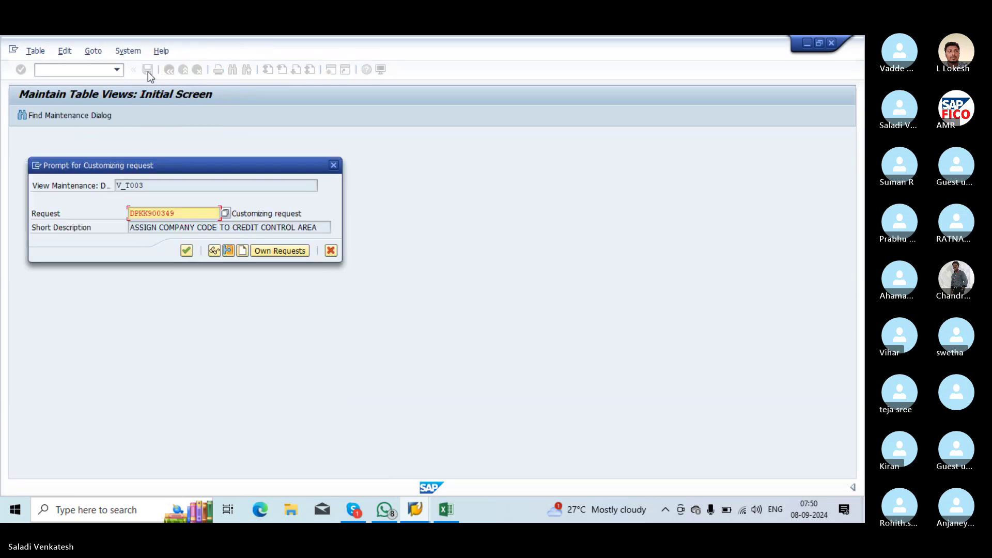
left_click(187, 252)
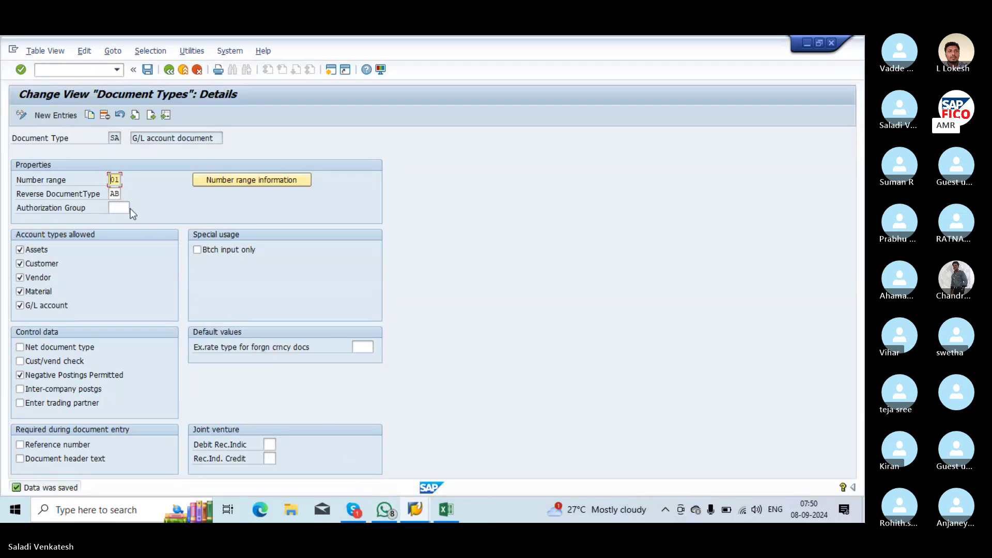
Open the number range intervals of company code IT01 in change mode from document type SA's number range information
left_click(231, 184)
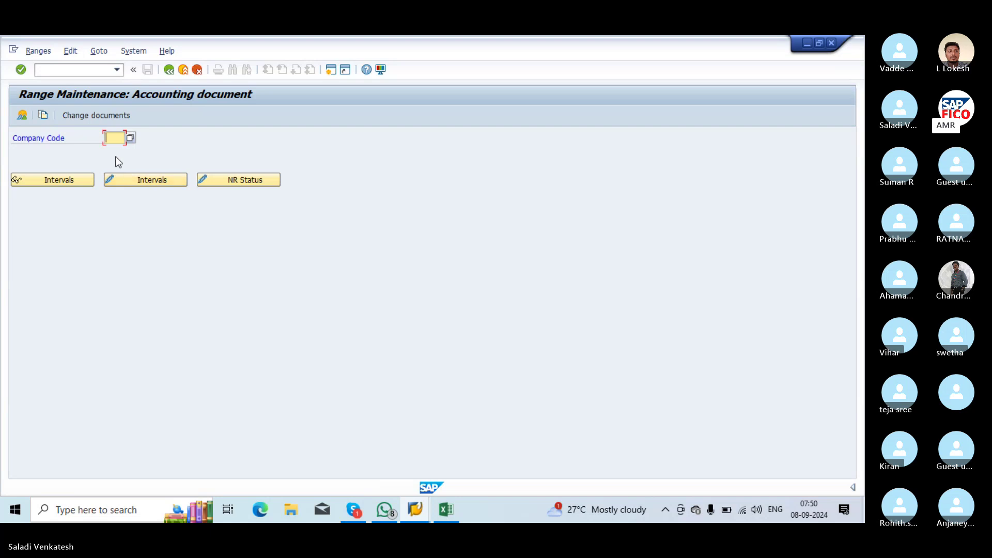
type("i")
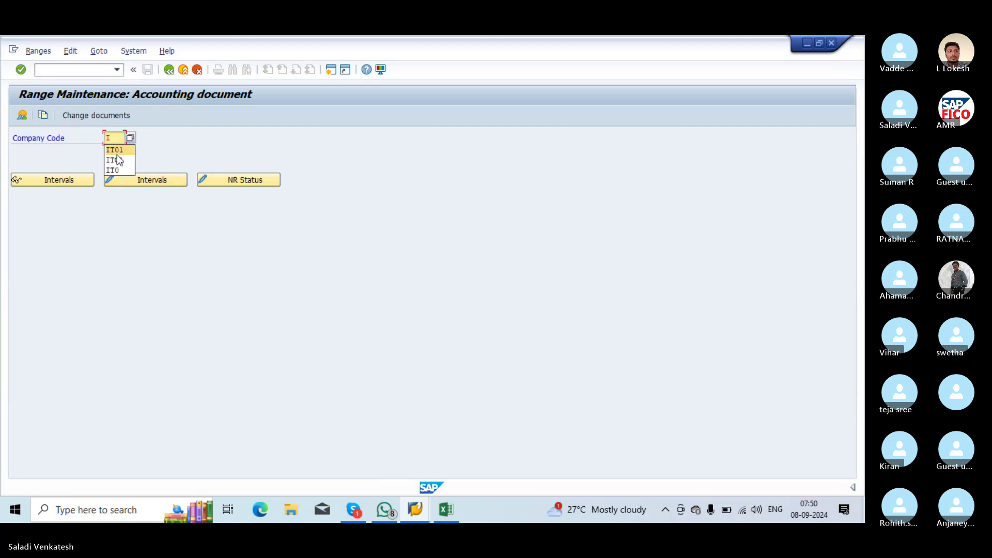
left_click(114, 154)
left_click(143, 182)
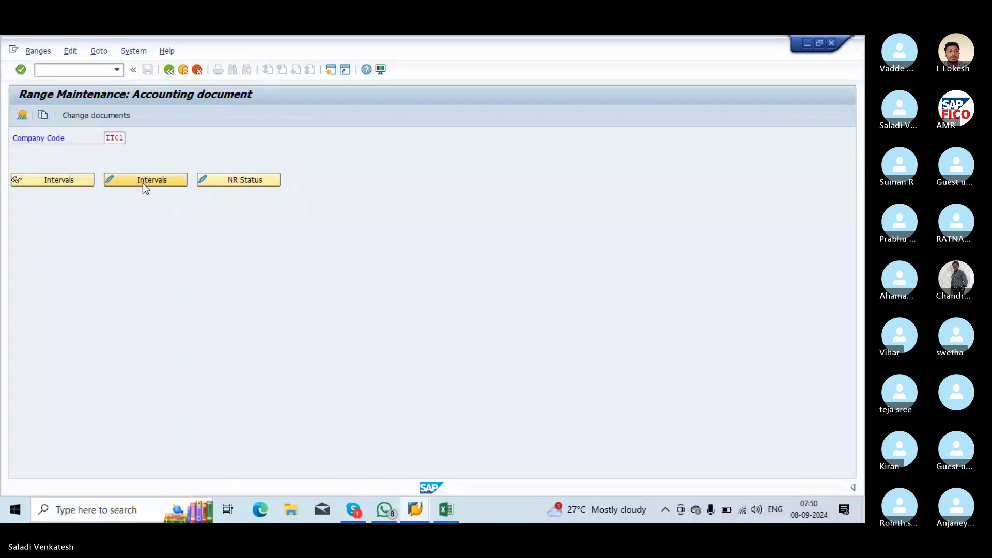
left_click(143, 179)
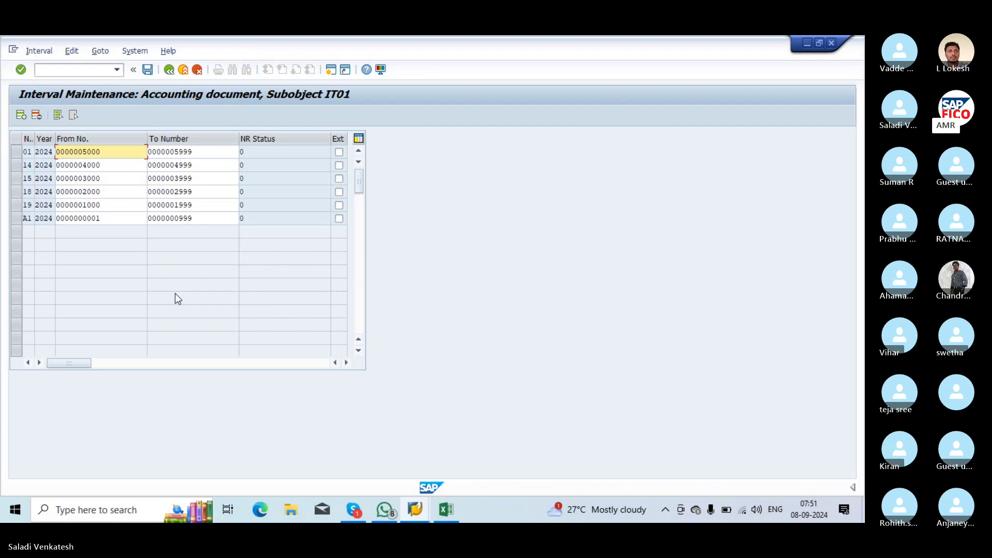
Switch back to the G/L account document session and recheck the existing document against the changed number range
left_click(415, 510)
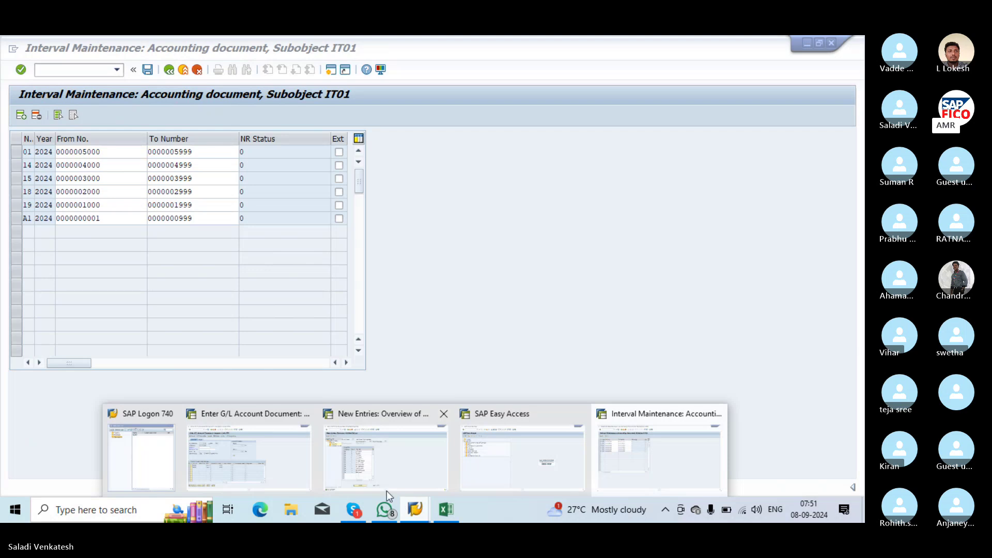
left_click(243, 446)
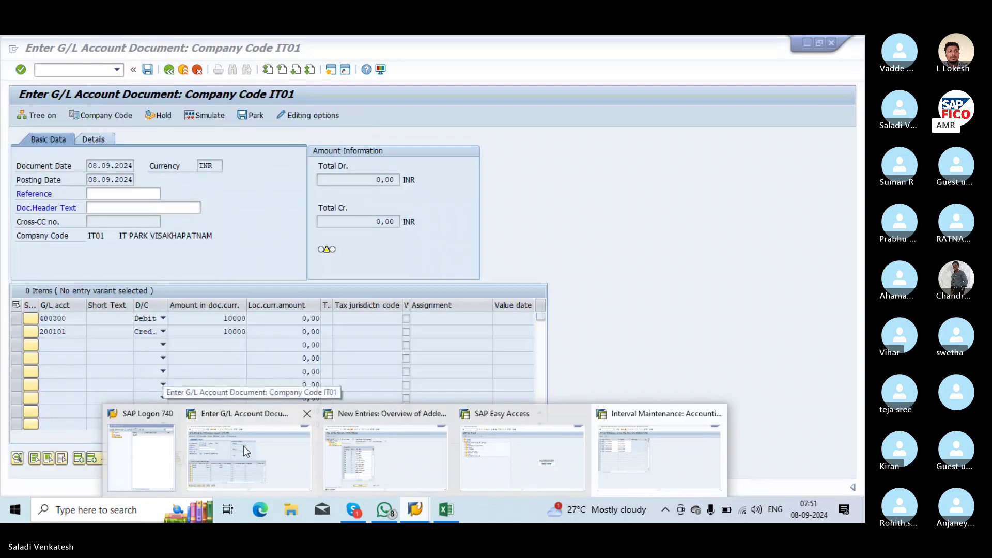
left_click(256, 445)
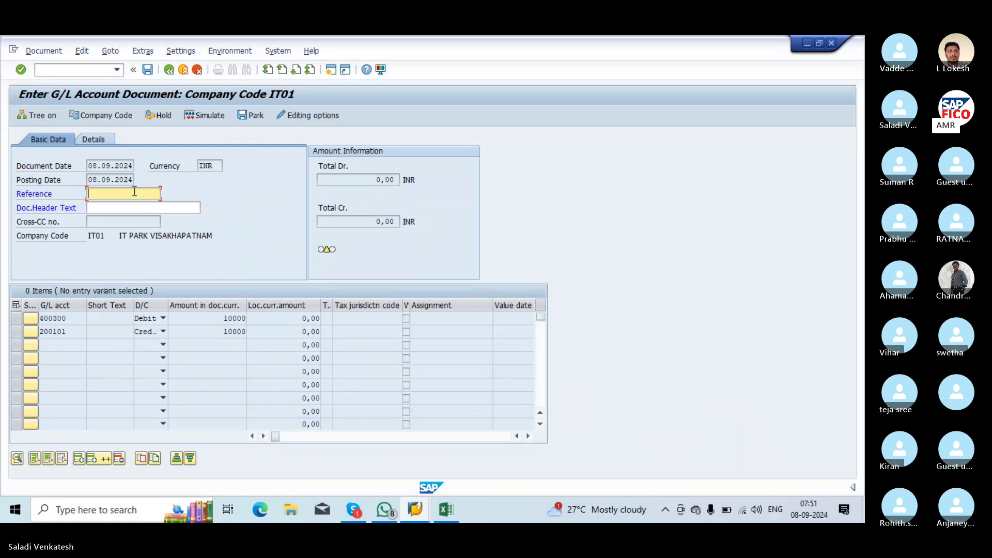
key("Return")
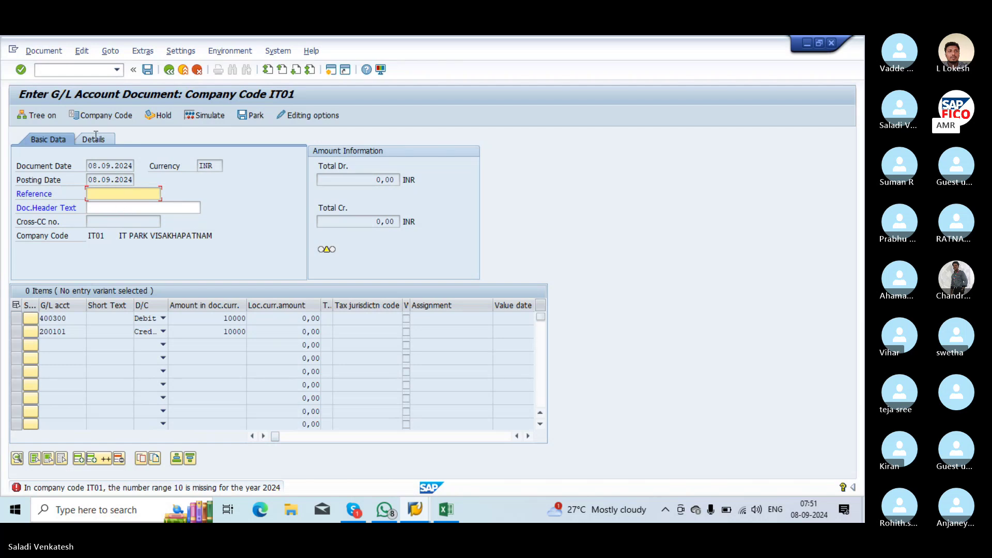
Restart transaction FB50 for a fresh document and set its document date to 08.09.2024
left_click(58, 70)
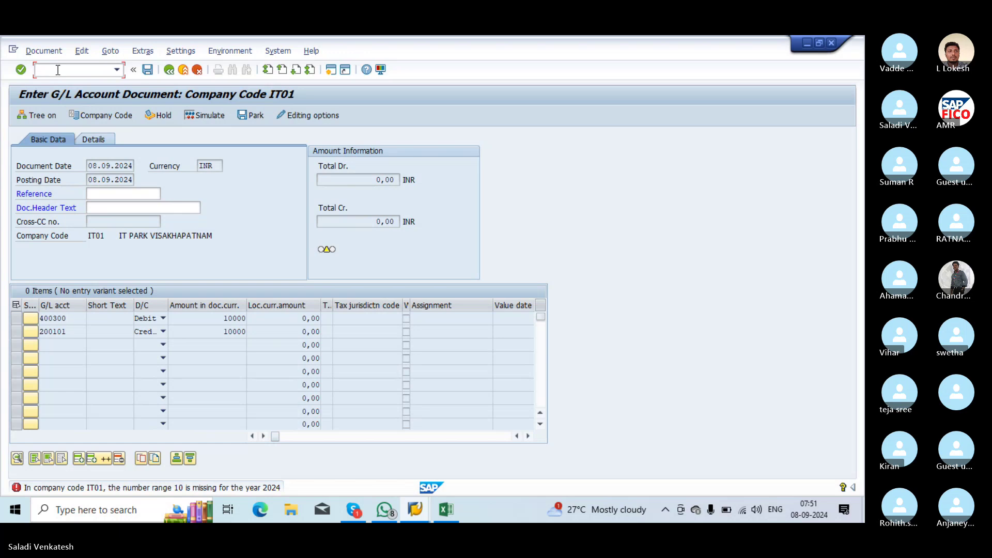
type("/NFB50")
key("Return")
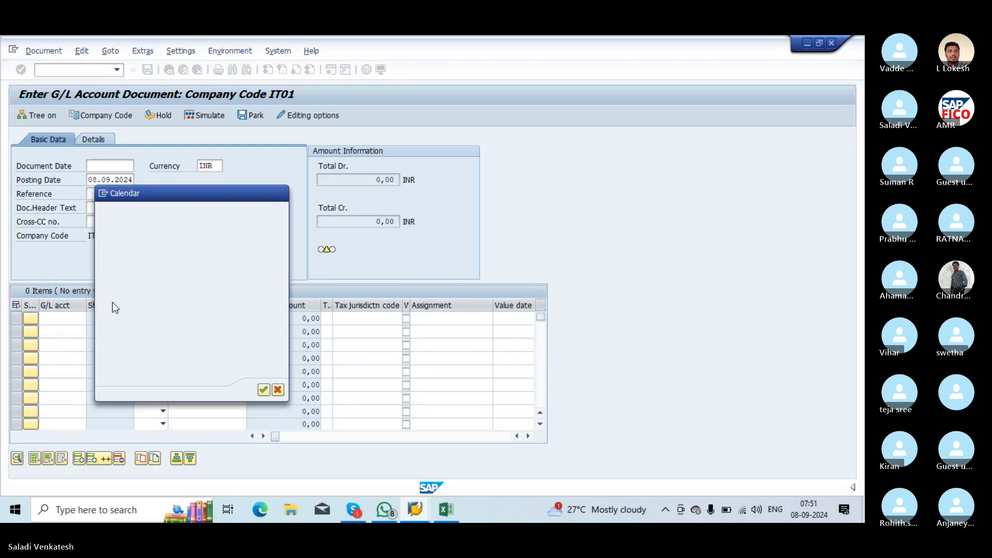
Enter the first line item with G/L account 400300 (RENT ACCOUNT) as Debit for an amount of 10000
left_click(73, 318)
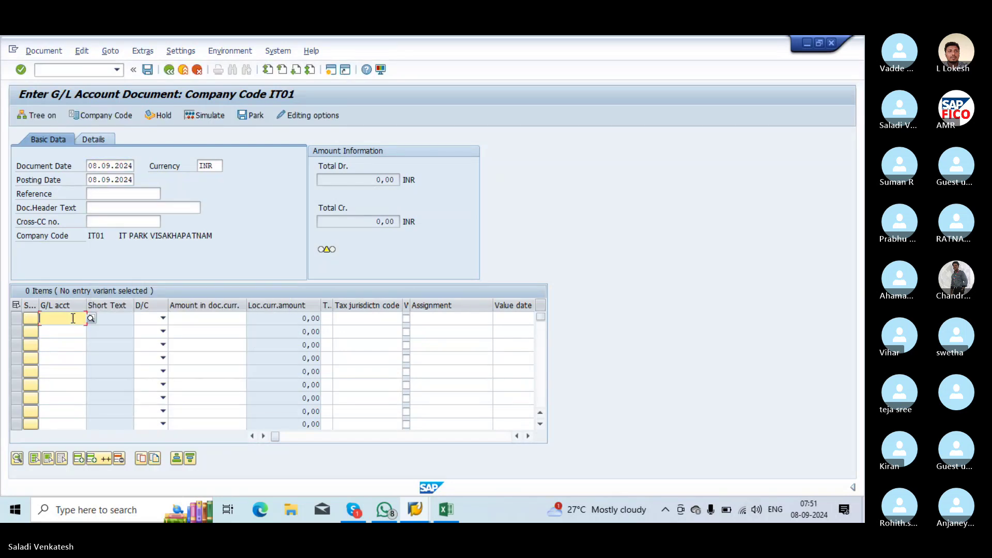
left_click(89, 321)
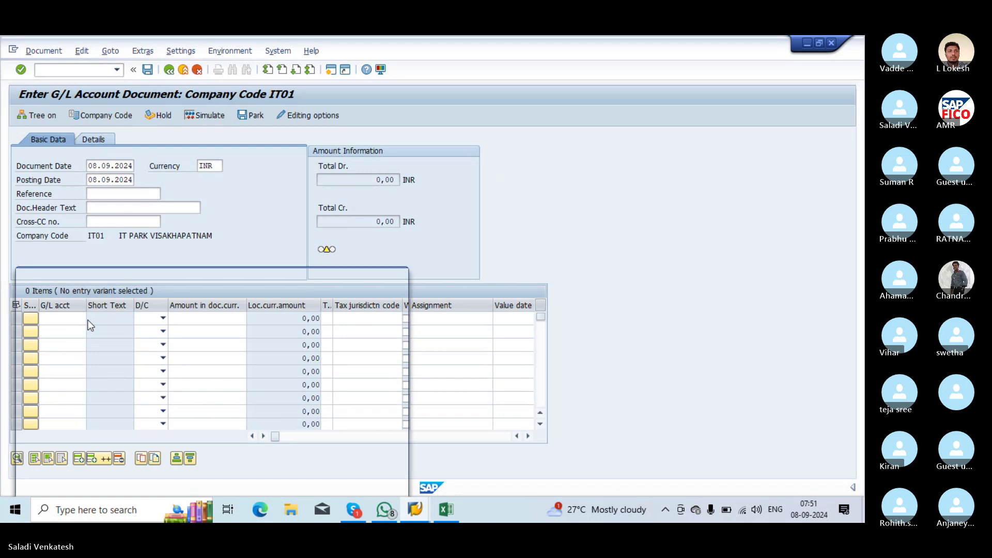
left_click(358, 473)
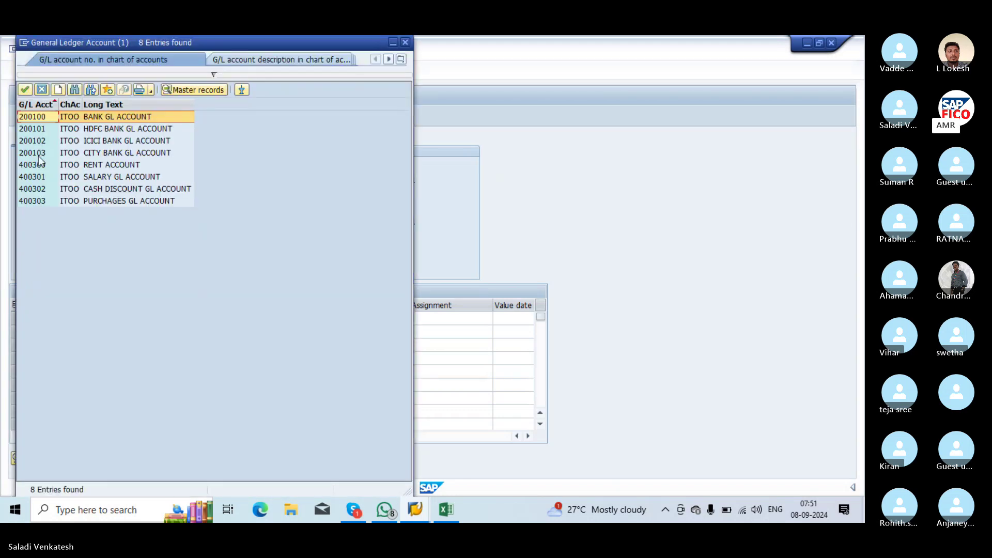
left_click(40, 165)
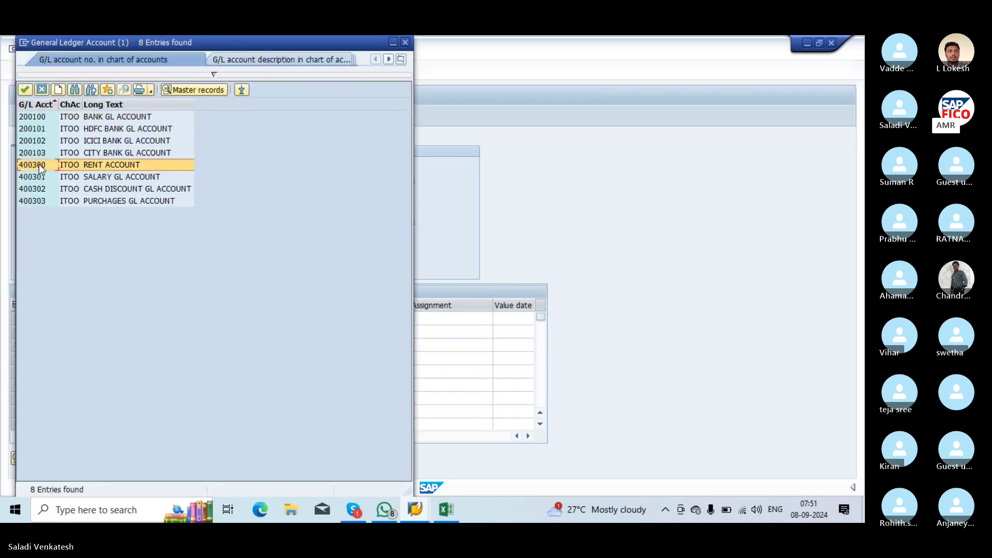
left_click(25, 90)
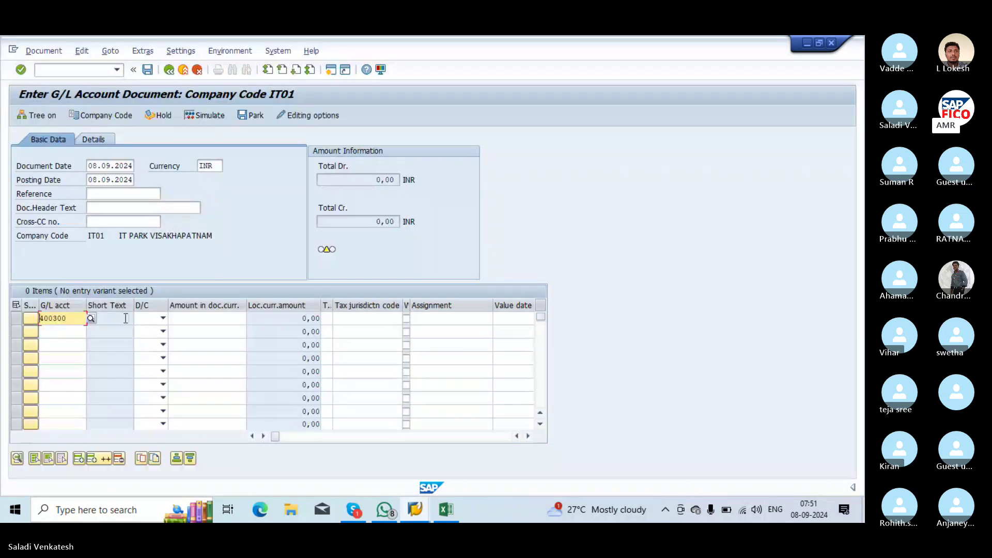
left_click(162, 318)
left_click(144, 330)
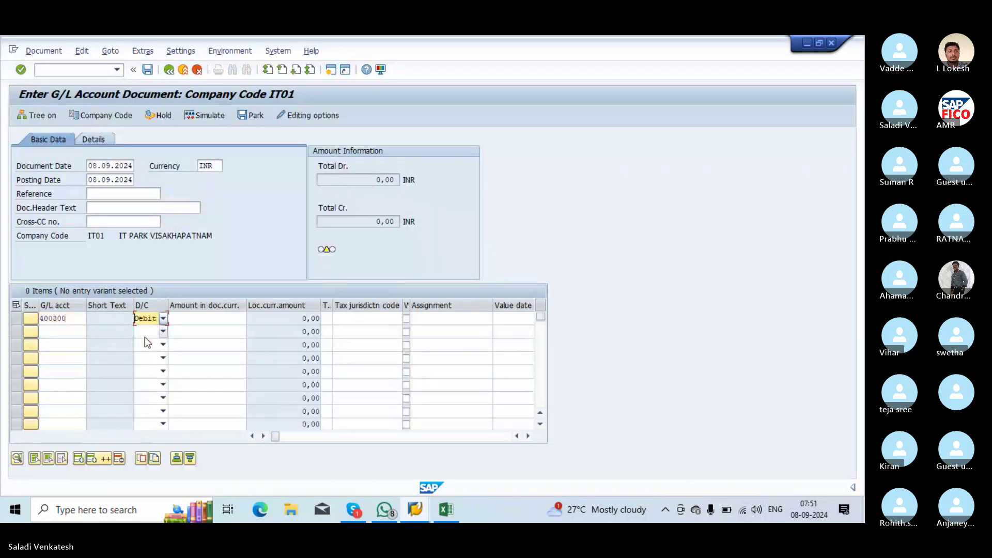
left_click(190, 318)
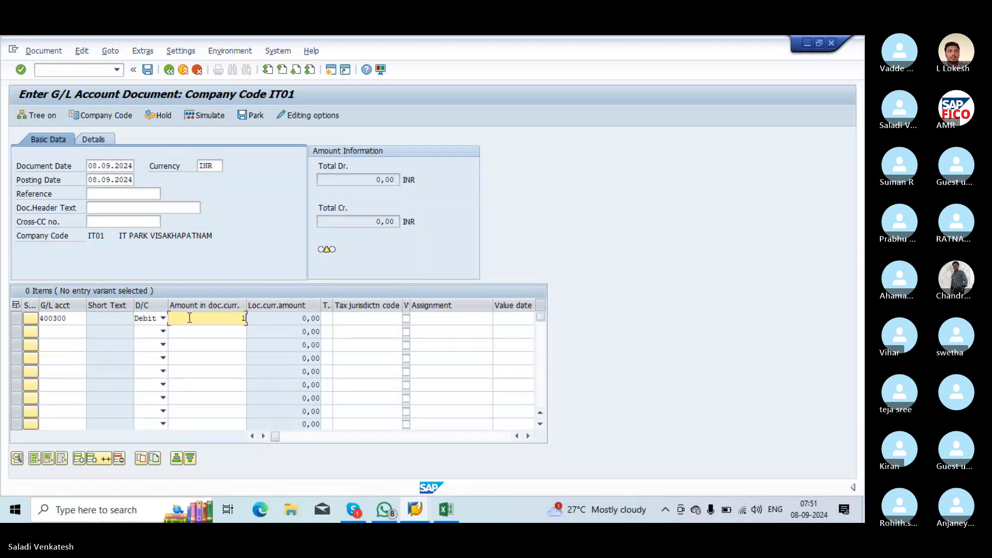
type("10000")
Look up the second line item's G/L account and choose 200101 (HDFC BANK GL ACCOUNT)
left_click(62, 332)
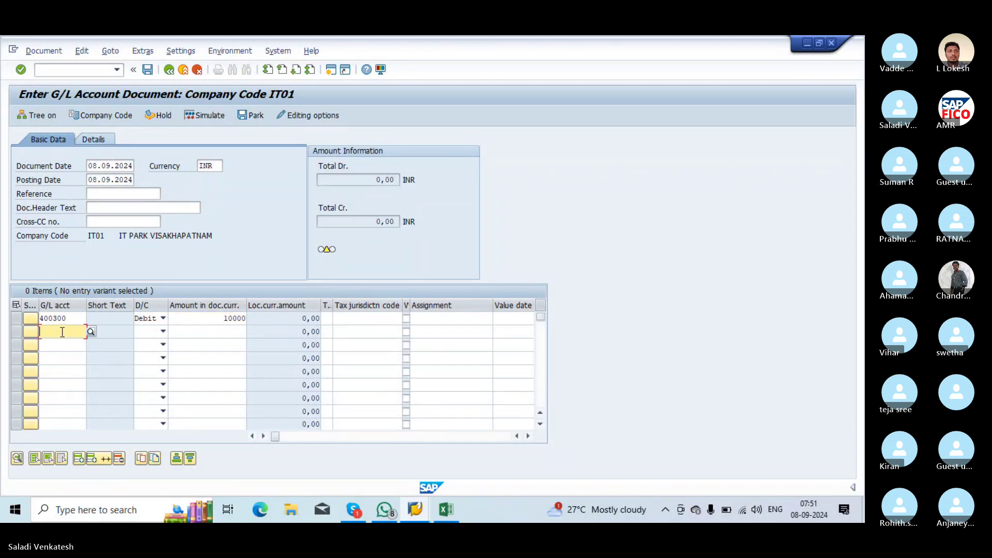
left_click(91, 332)
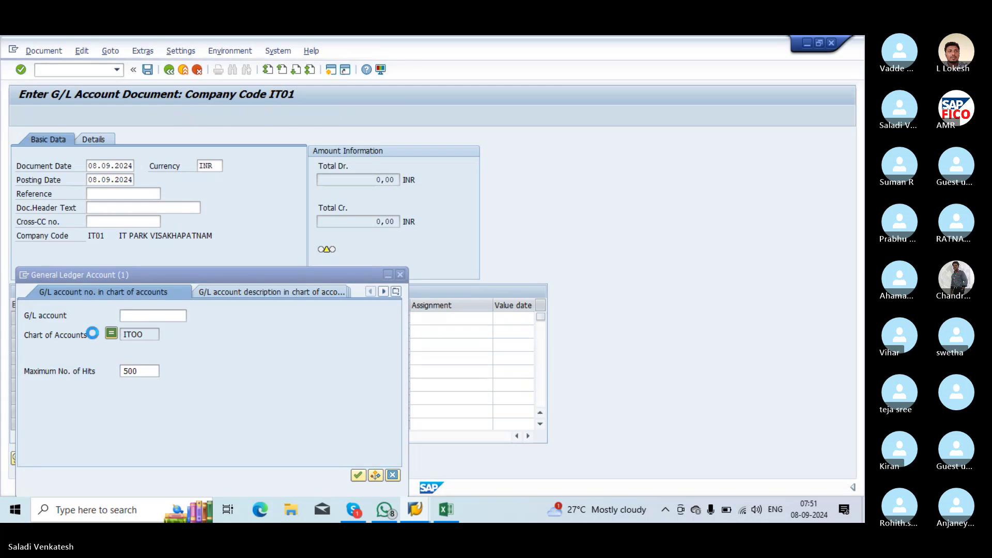
left_click(358, 474)
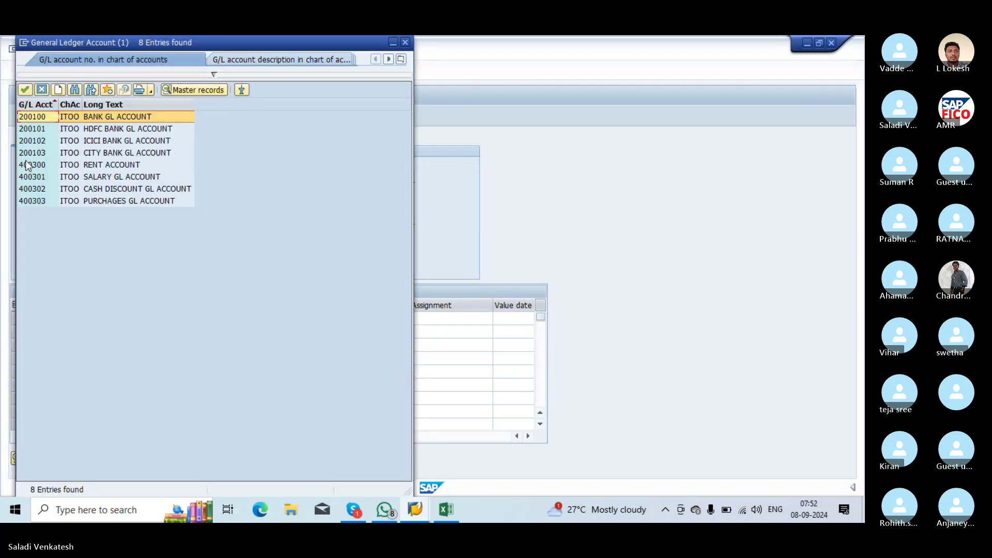
left_click(23, 130)
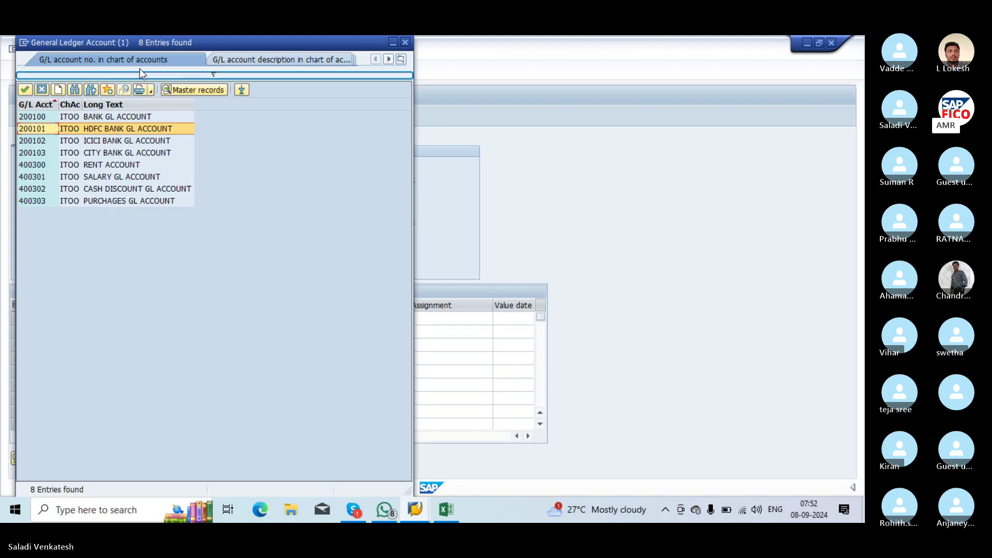
left_click(25, 89)
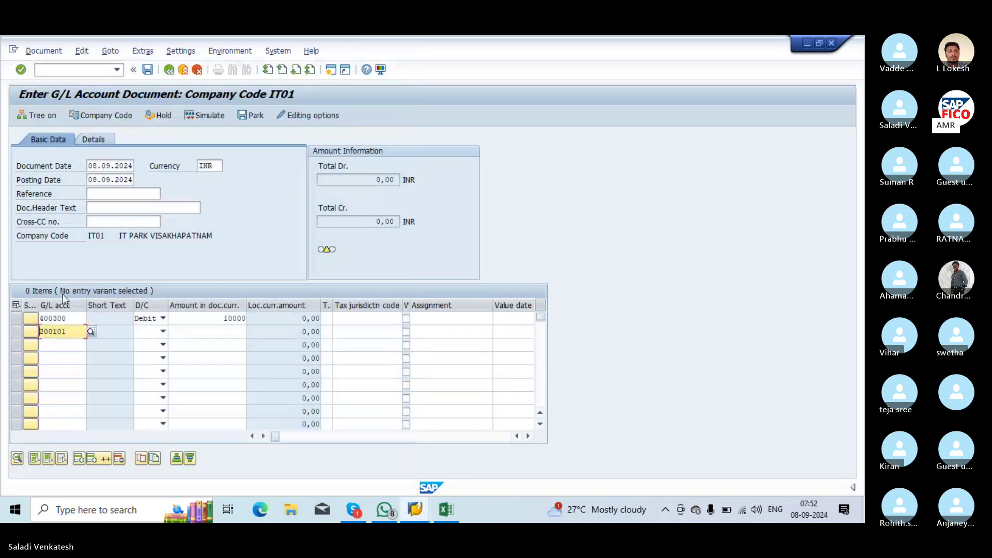
Set the 200101 line item to Credit with an amount of 10000 and have the document entries checked
left_click(162, 333)
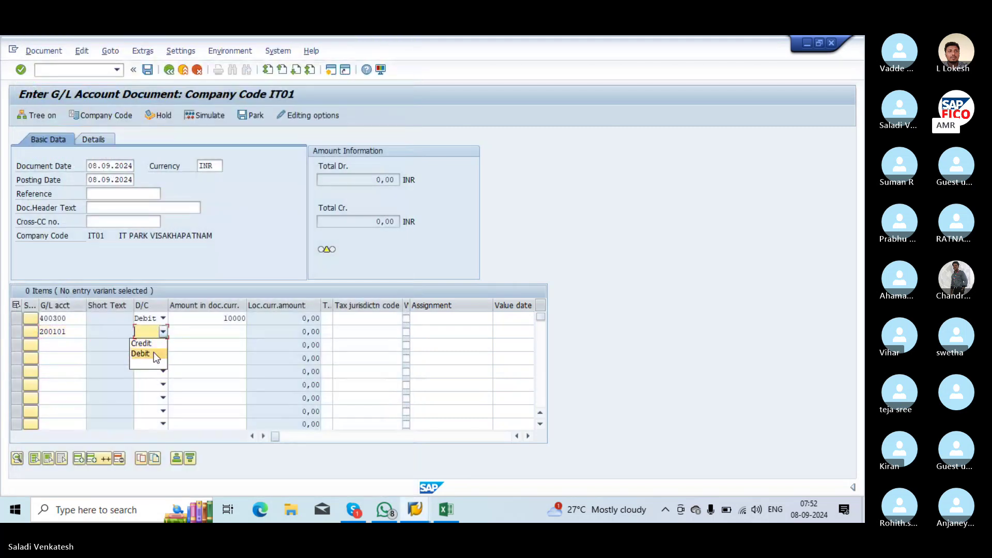
left_click(151, 351)
left_click(162, 333)
left_click(153, 342)
left_click(213, 331)
type("10000")
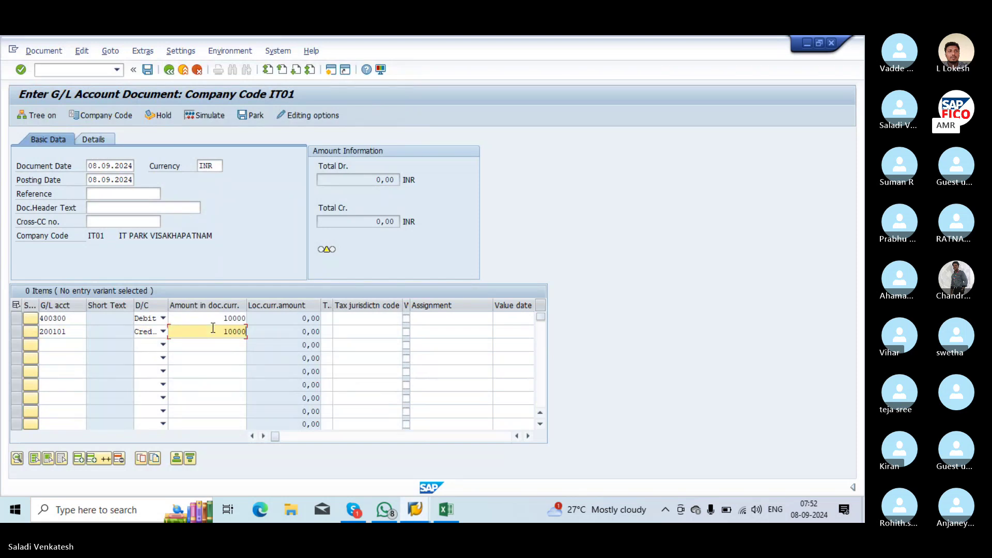
key("Return")
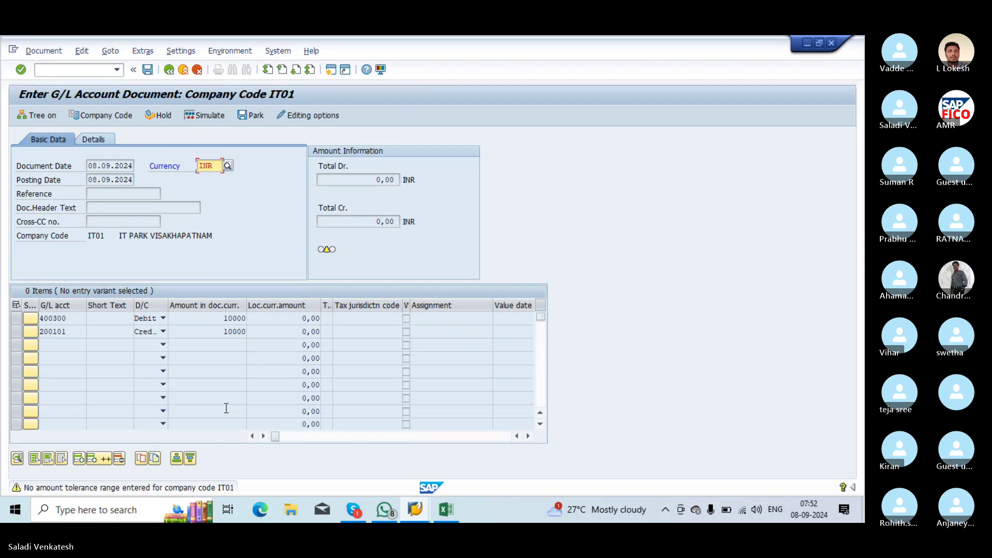
key("Return")
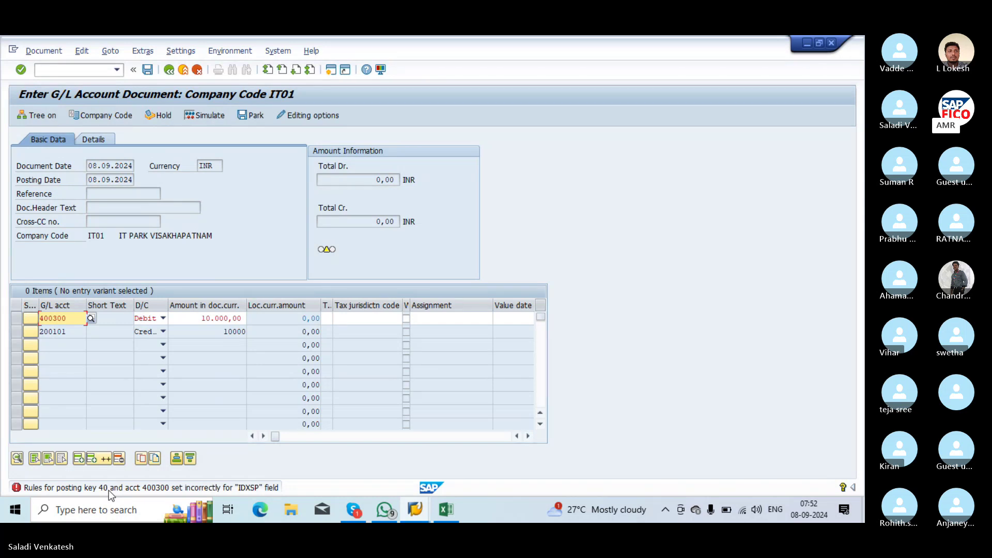
Switch to Skype, unmute the microphone in the meeting, and return to the SAP G/L document
left_click(355, 510)
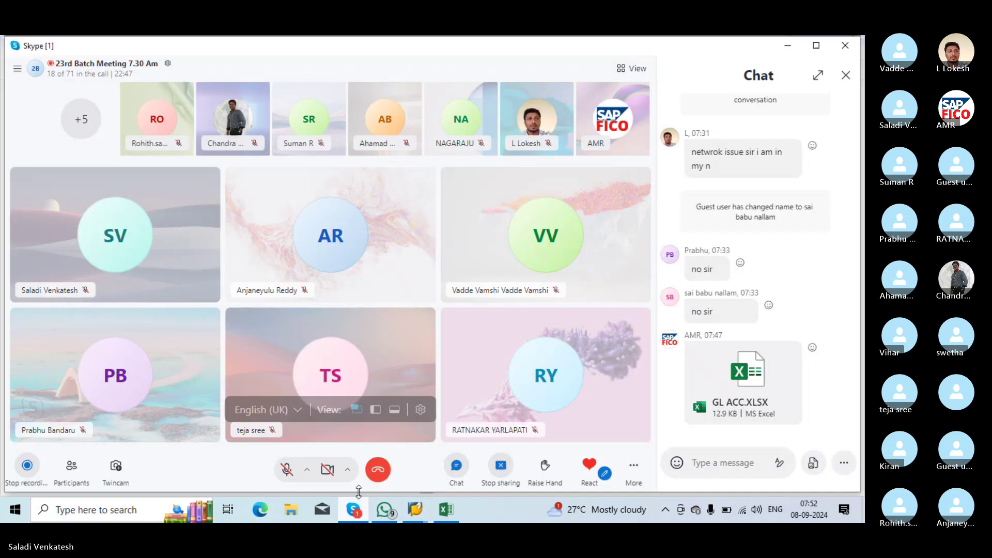
left_click(287, 469)
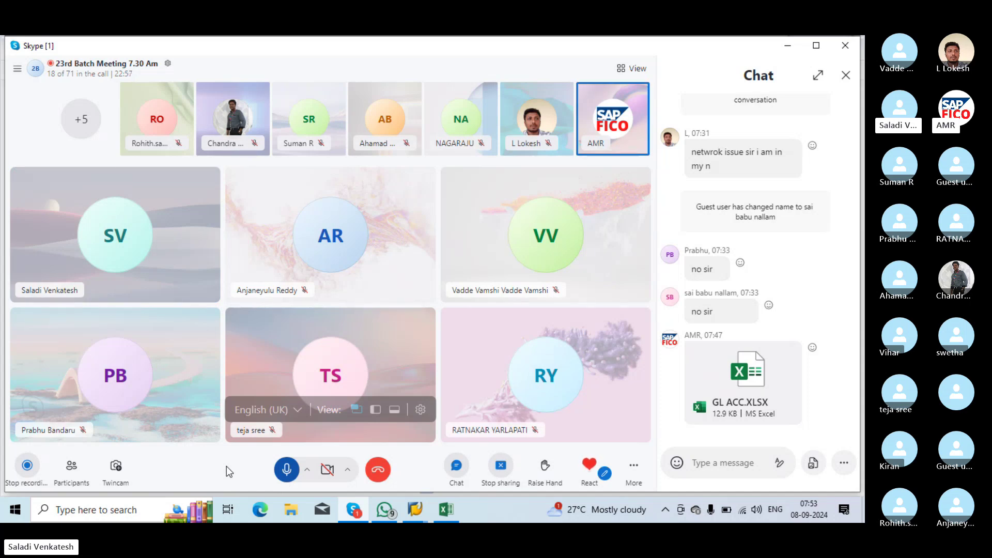
left_click(415, 509)
left_click(258, 458)
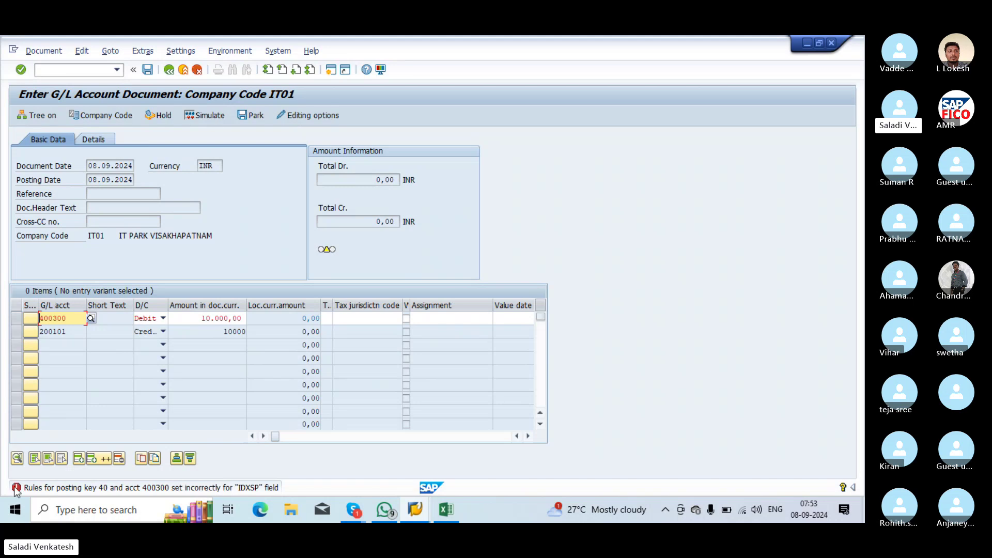
Expand the system status information and examine the remaining line item columns, from value date to segment and product group, for account 400300
left_click(855, 488)
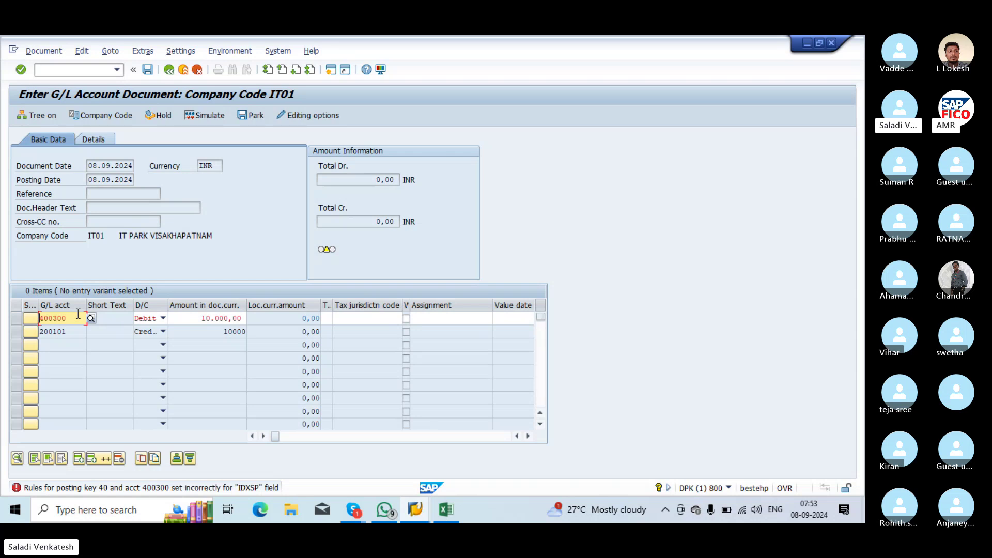
key("Right")
left_click(527, 436)
left_click(528, 436)
left_click(528, 437)
left_click(527, 437)
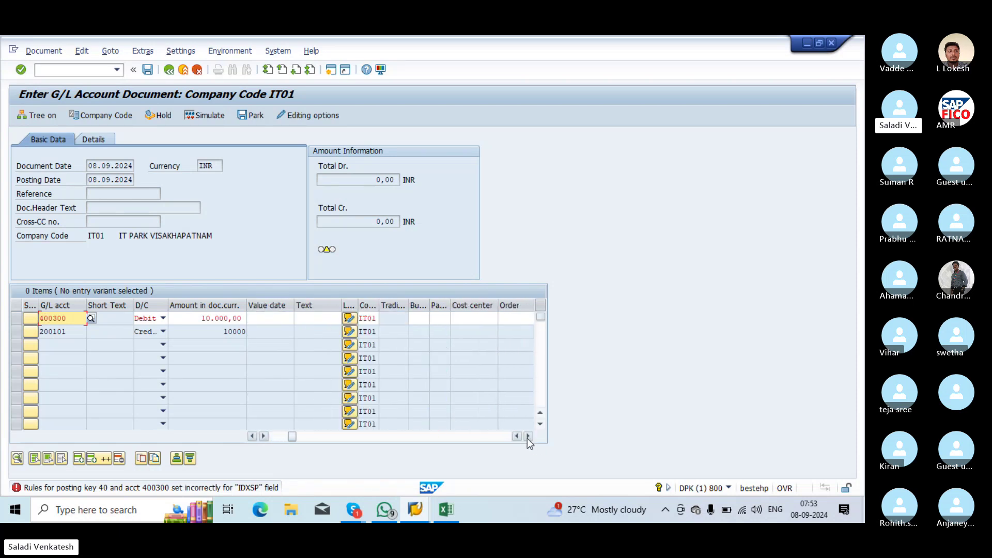
left_click(527, 437)
left_click(528, 437)
left_click(528, 438)
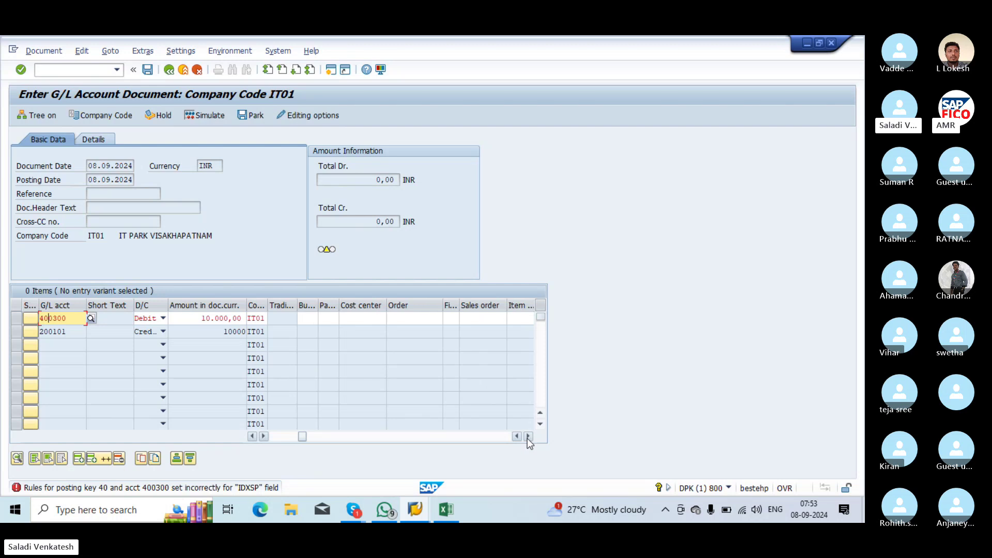
left_click(527, 437)
left_click(527, 438)
left_click(527, 437)
left_click(527, 437)
left_click(528, 437)
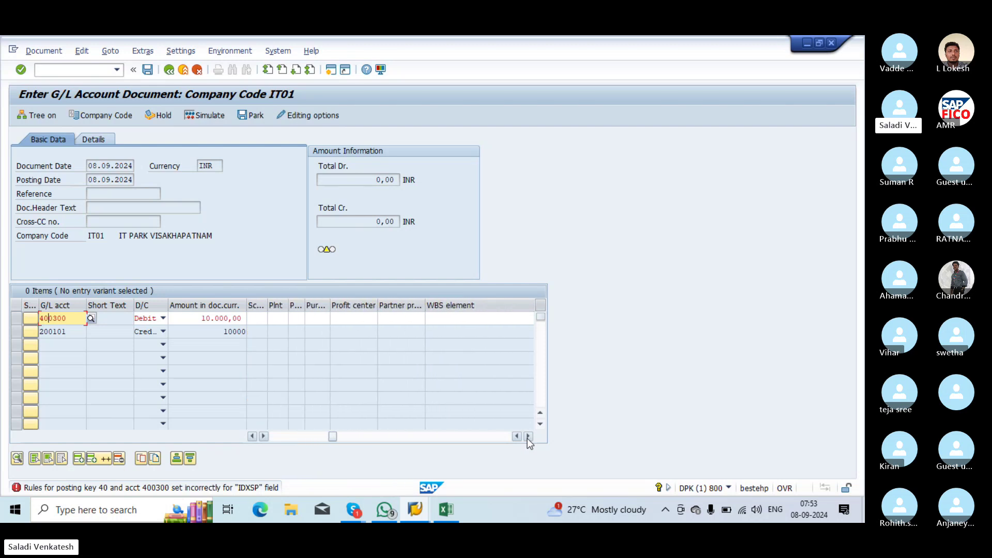
left_click(528, 437)
left_click(527, 438)
left_click(528, 437)
left_click(528, 437)
left_click(528, 438)
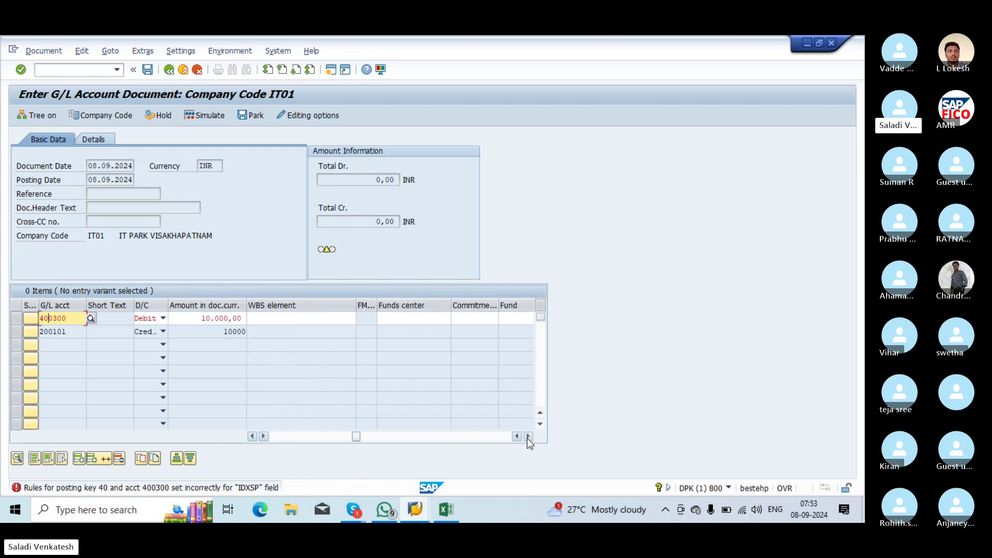
left_click(527, 437)
left_click(528, 437)
left_click(528, 437)
left_click(528, 437)
left_click(528, 437)
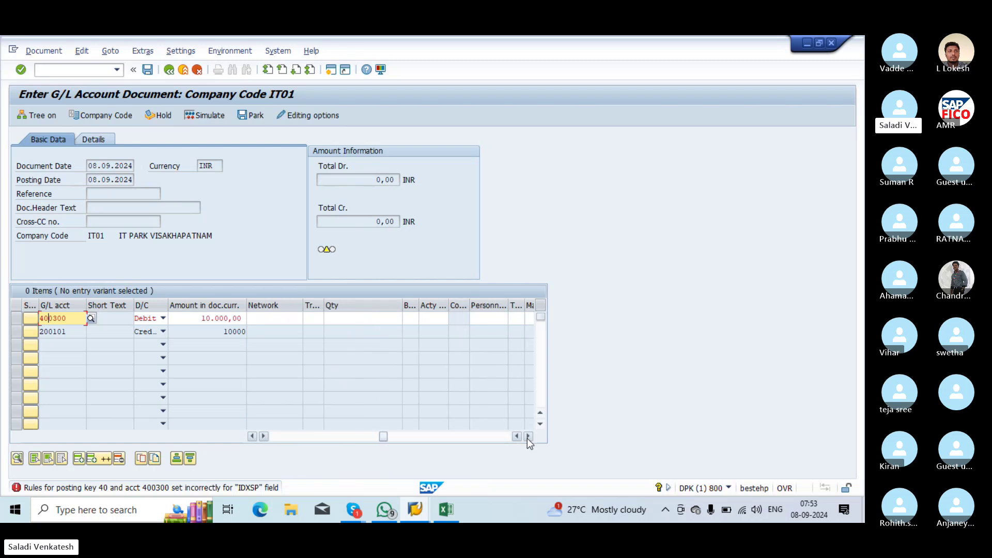
left_click(528, 437)
left_click(528, 437)
left_click(528, 437)
left_click(527, 437)
left_click(528, 438)
left_click(528, 437)
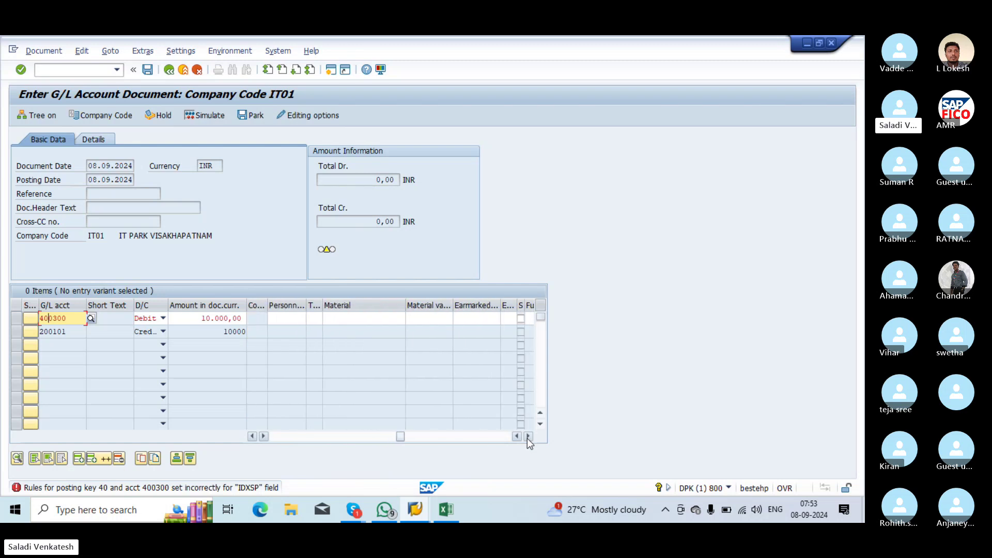
left_click(527, 437)
left_click(528, 437)
left_click(527, 437)
left_click(528, 438)
left_click(527, 437)
left_click(528, 437)
left_click(528, 437)
left_click(527, 437)
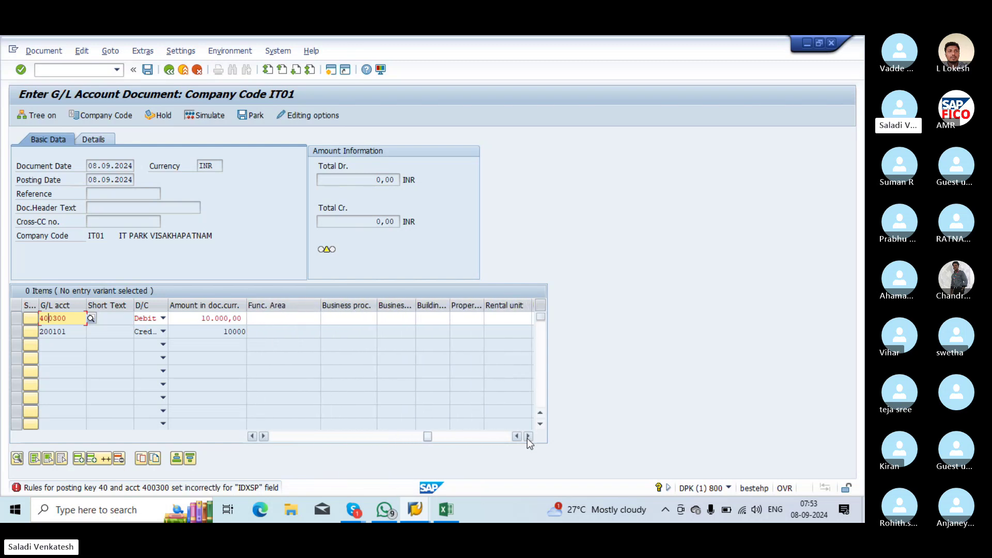
left_click(527, 437)
left_click(528, 437)
left_click(528, 437)
left_click(528, 437)
left_click(528, 437)
left_click(527, 437)
left_click(528, 437)
left_click(527, 437)
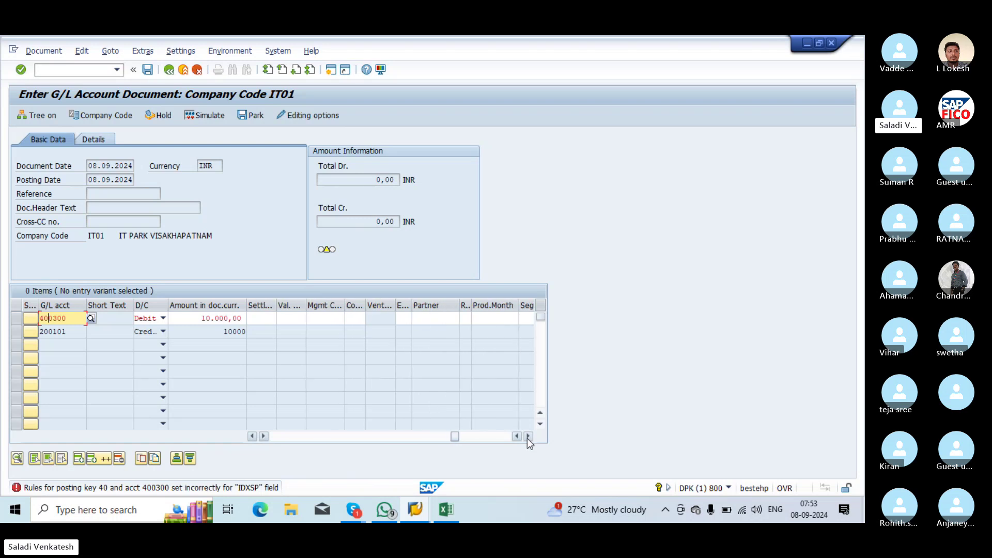
left_click(528, 437)
left_click(528, 438)
left_click(528, 438)
left_click(527, 437)
left_click(527, 437)
left_click(527, 437)
left_click(528, 437)
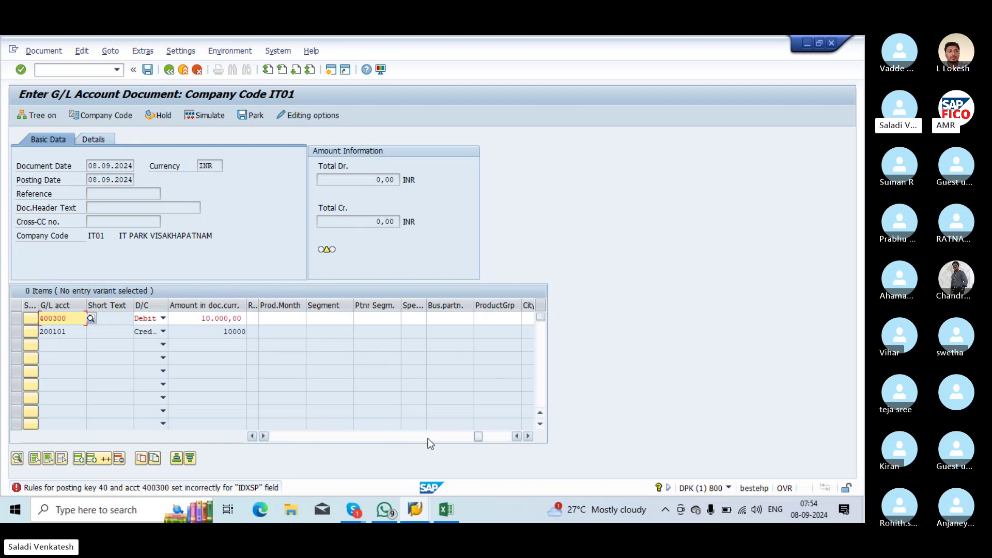
Open the detailed help for the posting key error in full size and follow its link to the G/L account master record
left_click(20, 489)
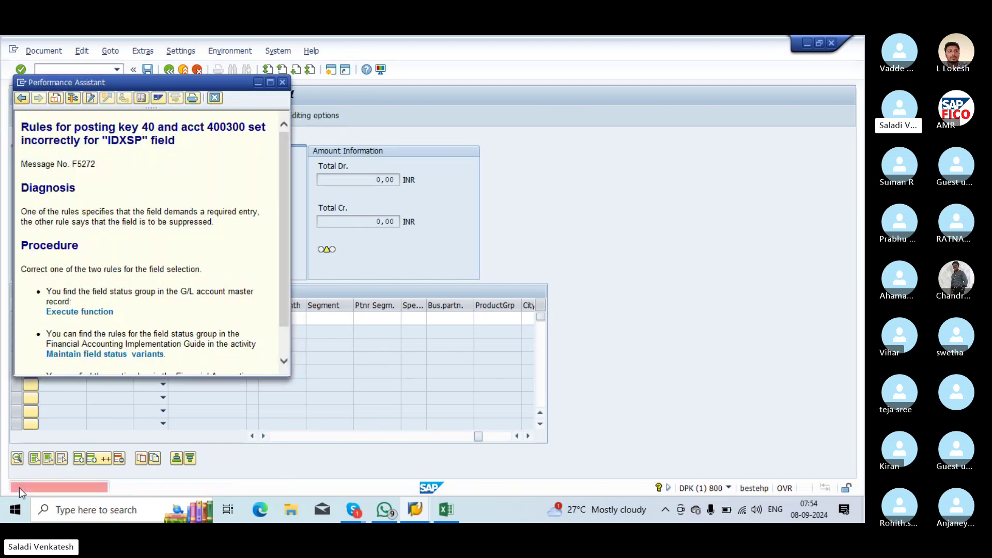
left_click(270, 82)
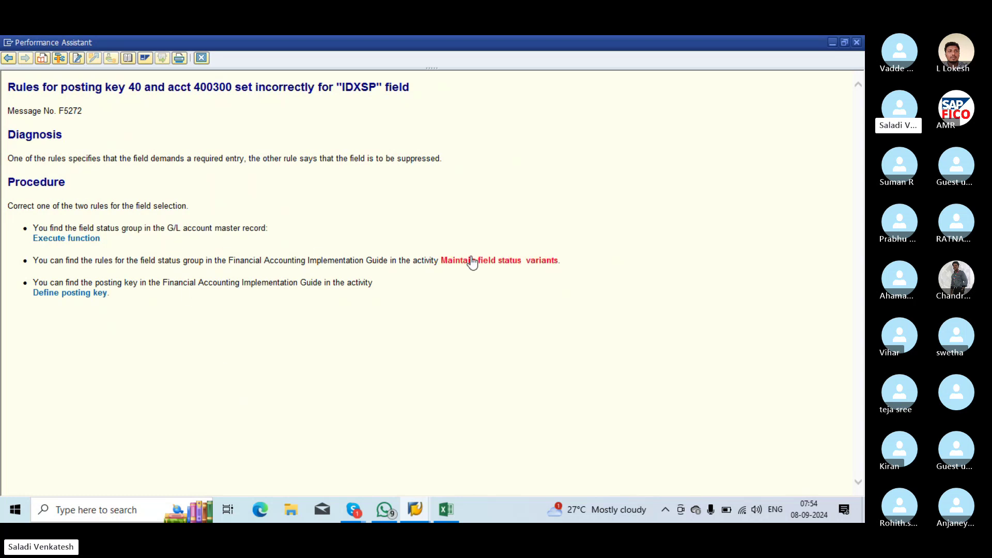
left_click(48, 239)
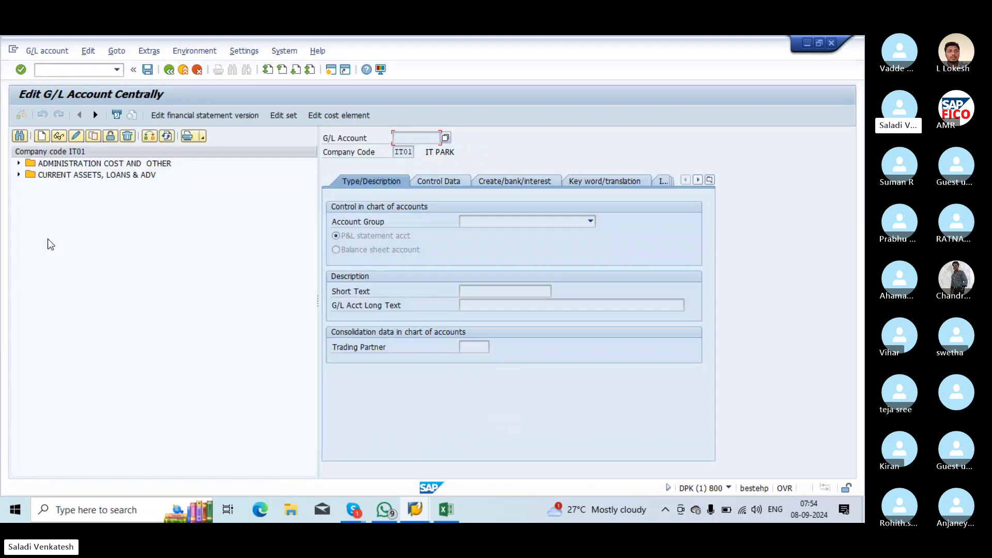
left_click(776, 129)
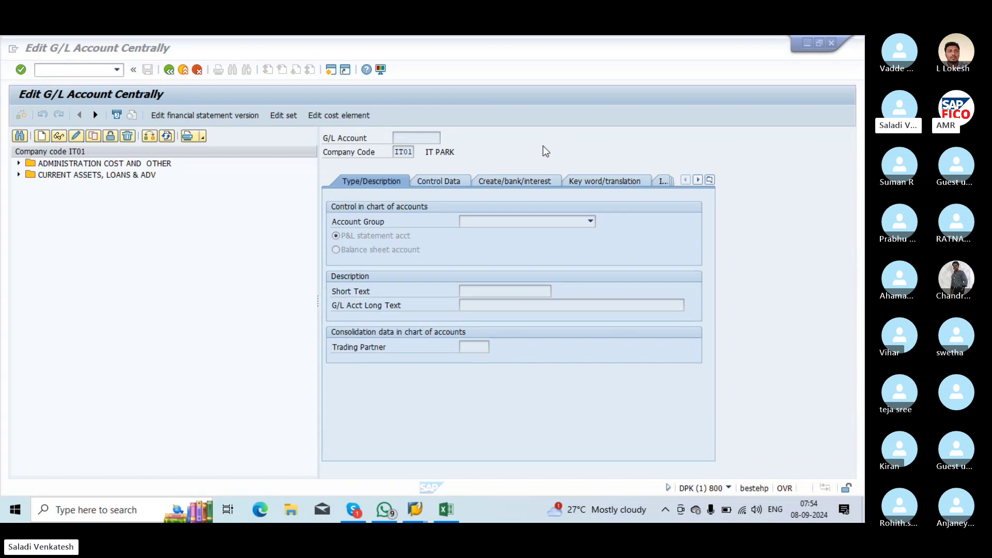
Open account 400300 RENT ACCOUNT in change mode and review its control data and its document creation, bank and interest settings
left_click(20, 163)
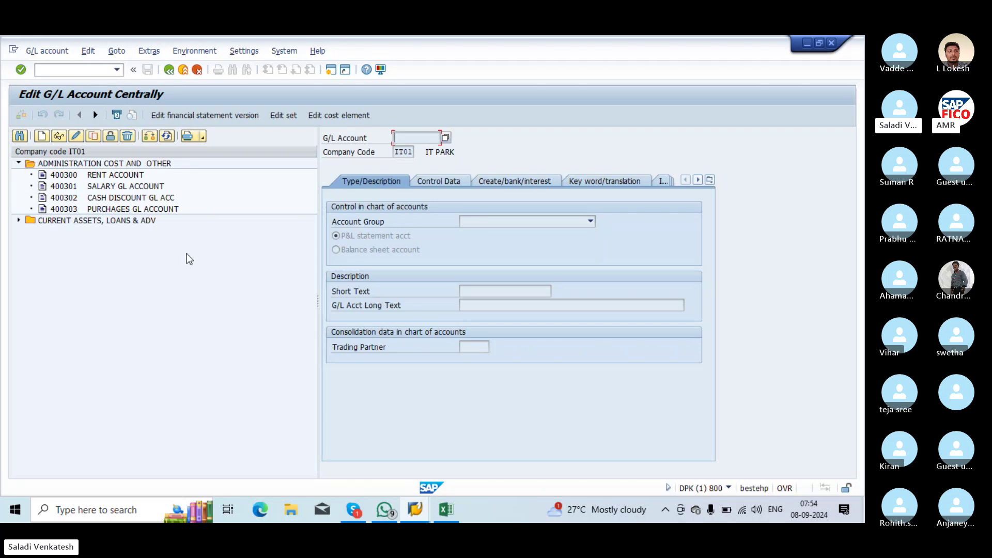
left_click(59, 176)
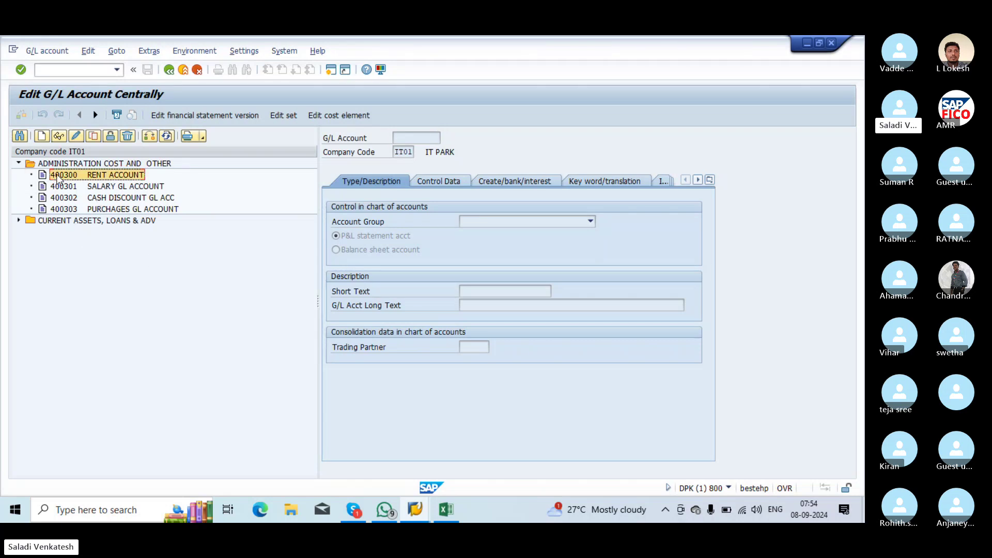
double_click(58, 176)
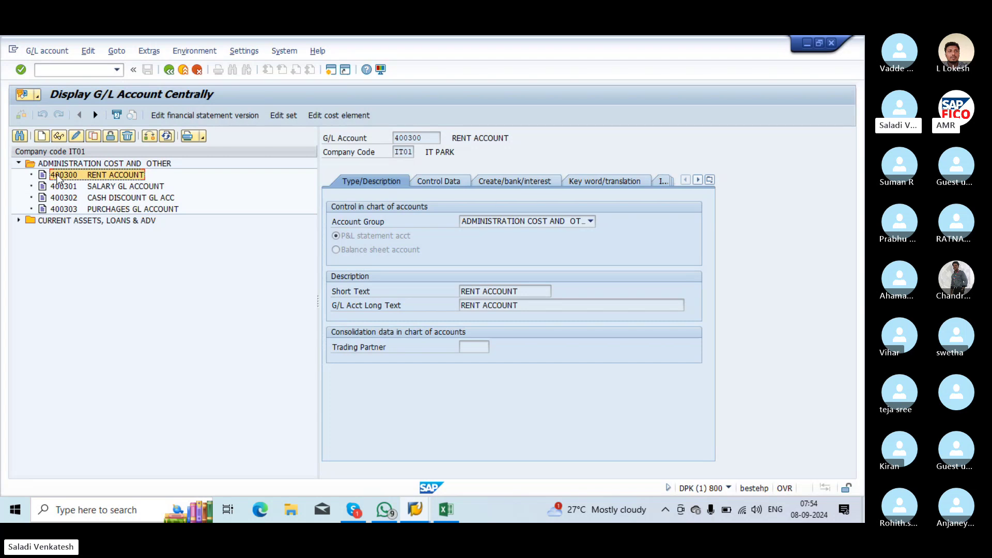
left_click(76, 136)
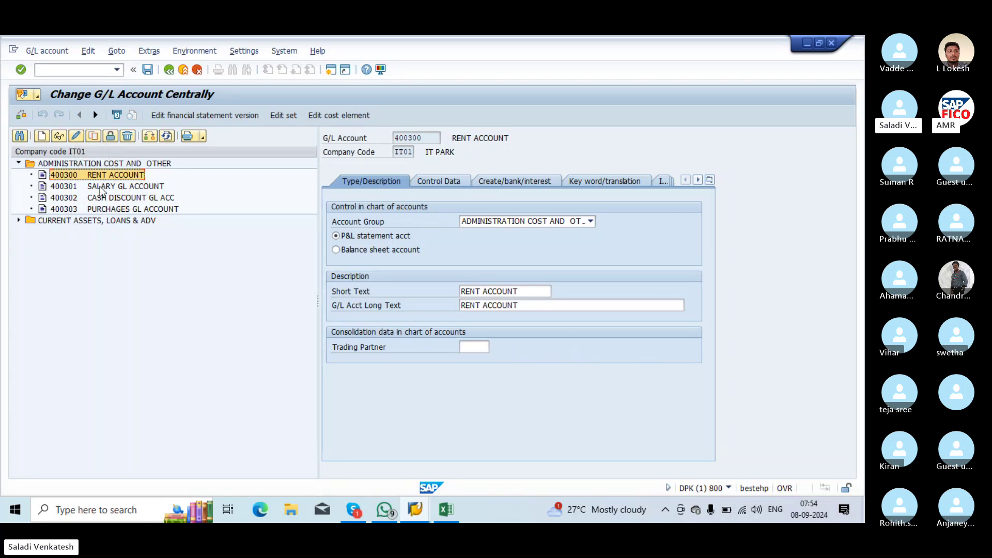
left_click(434, 182)
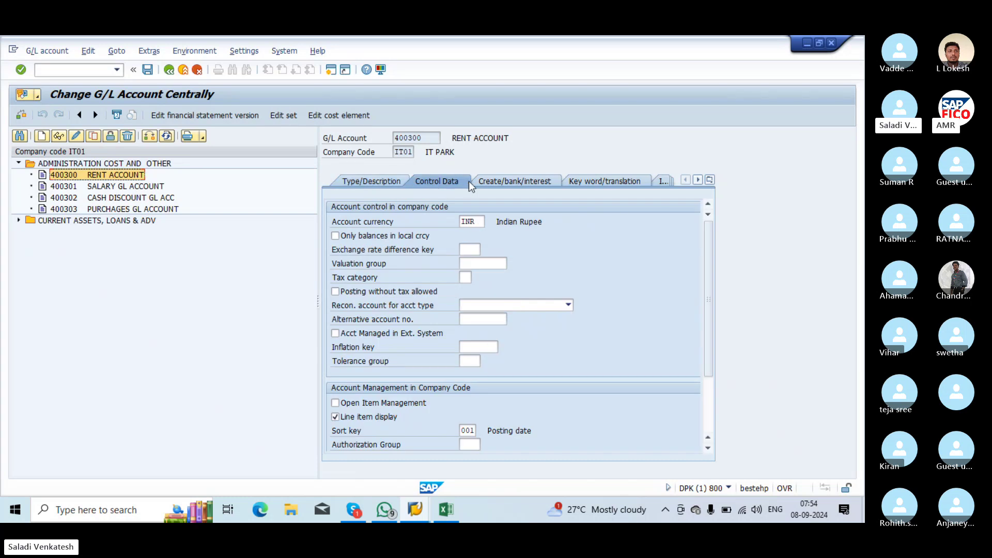
left_click(497, 182)
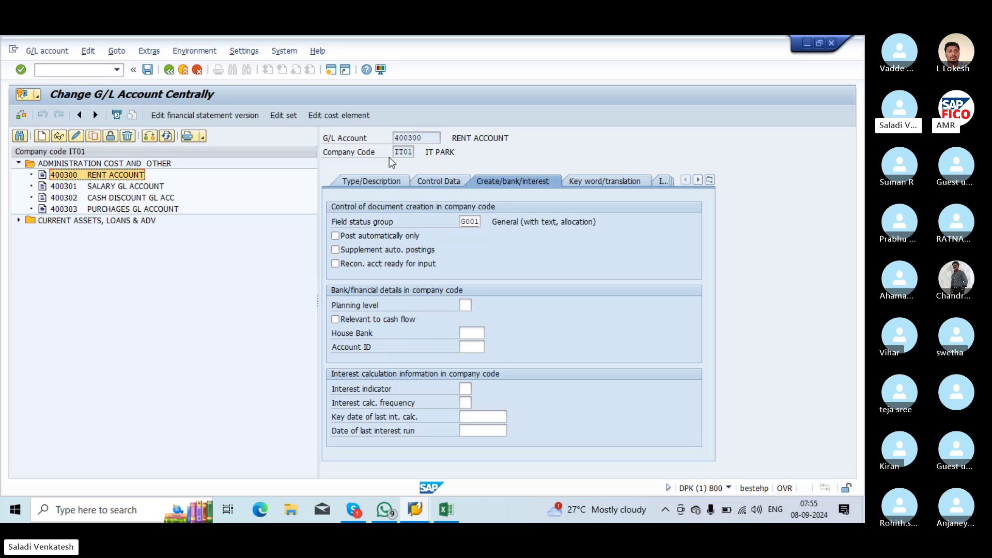
Save the RENT ACCOUNT master record and go back to the error's help text
left_click(148, 69)
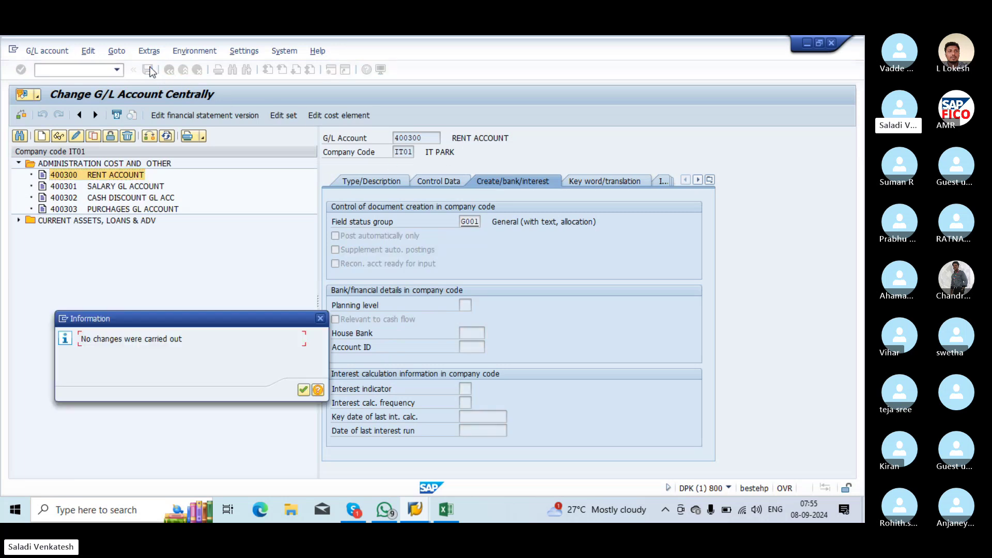
left_click(302, 394)
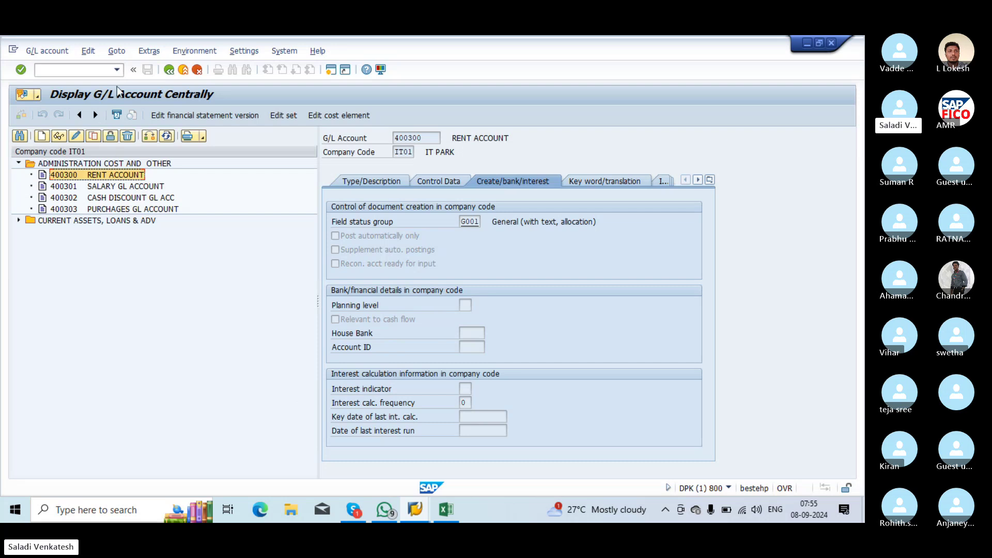
left_click(168, 71)
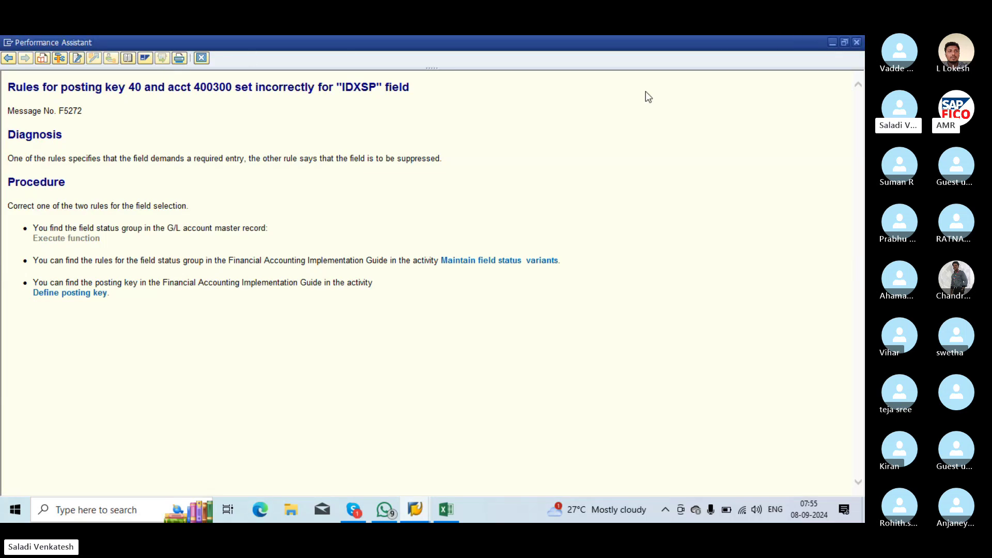
Open the field status variants configuration from the error's help text and position the list at variant ITFV
left_click(501, 263)
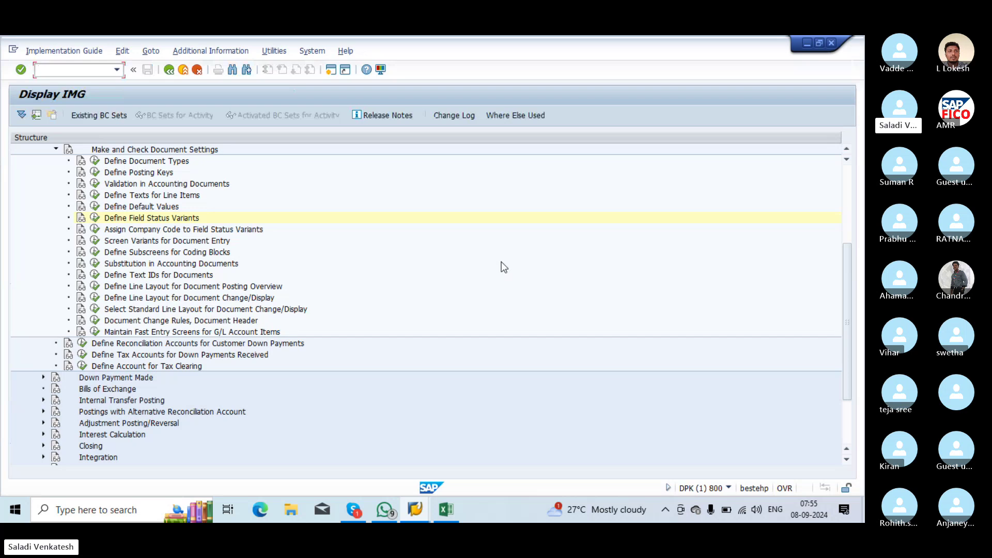
left_click(95, 219)
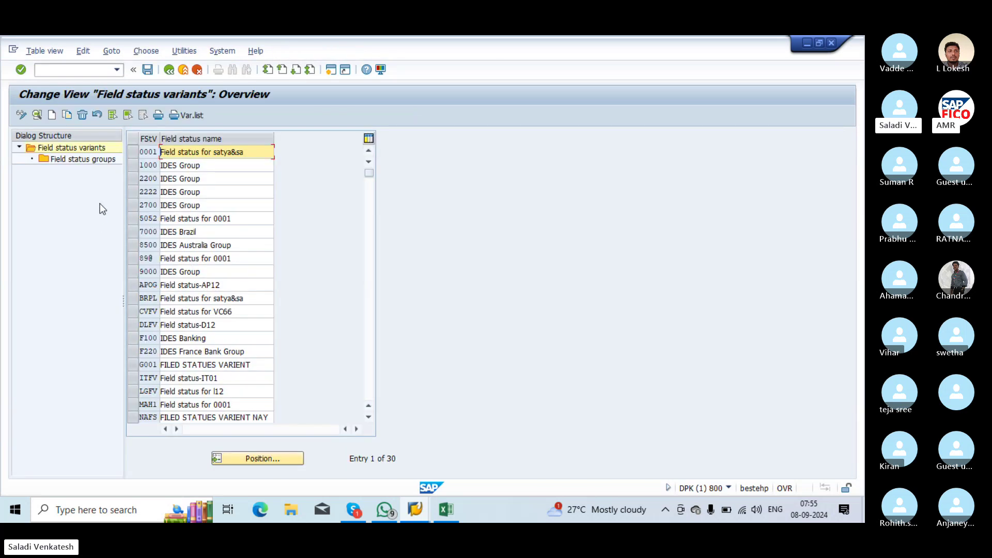
left_click(250, 459)
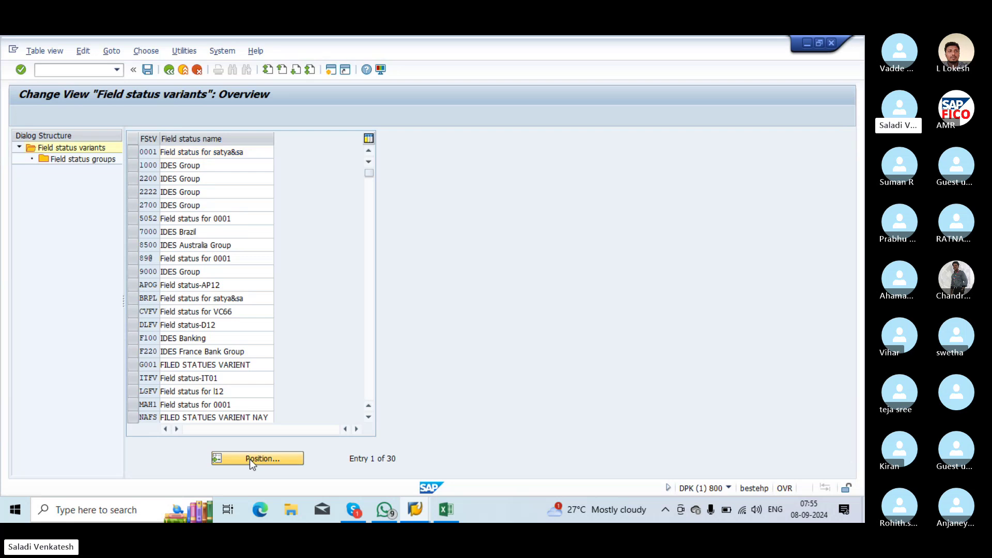
left_click(134, 214)
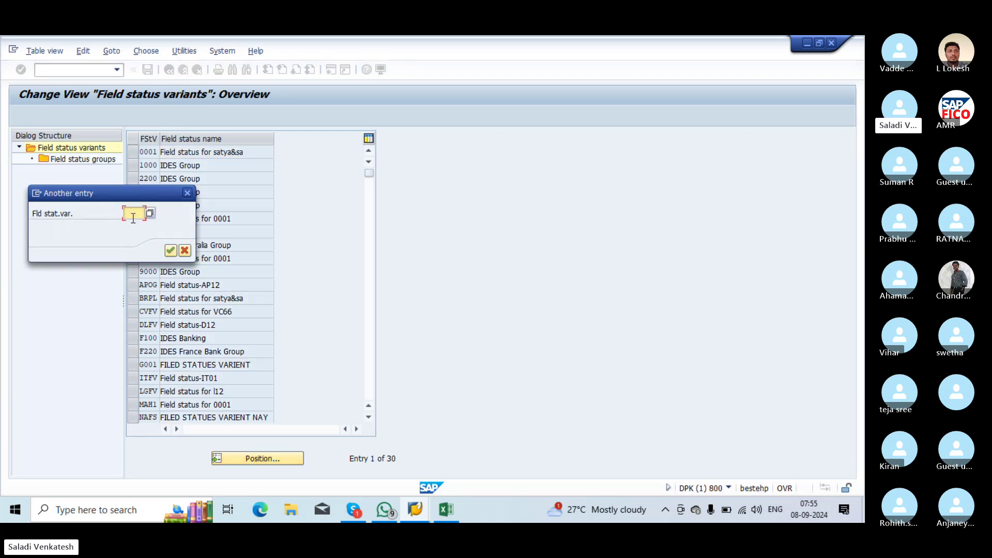
type("I")
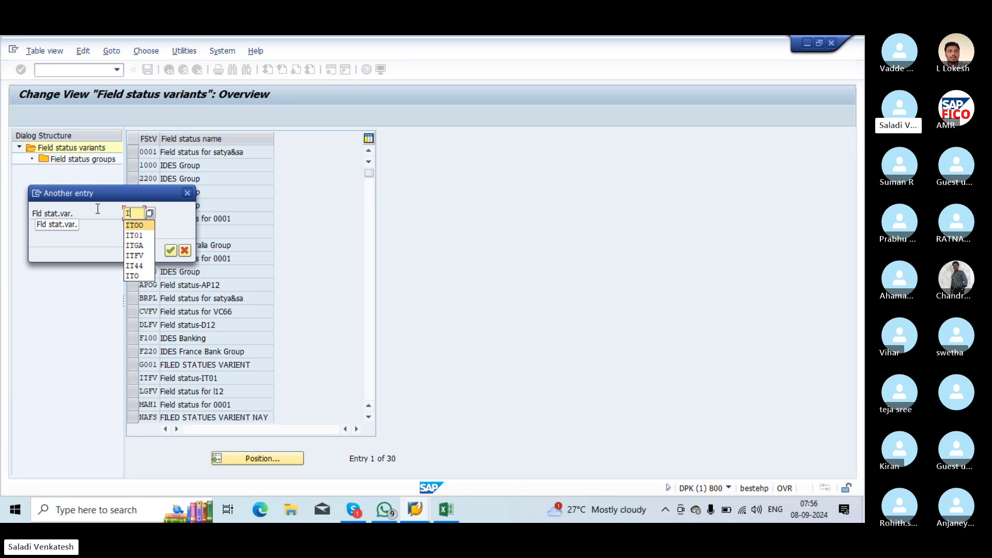
type("TF")
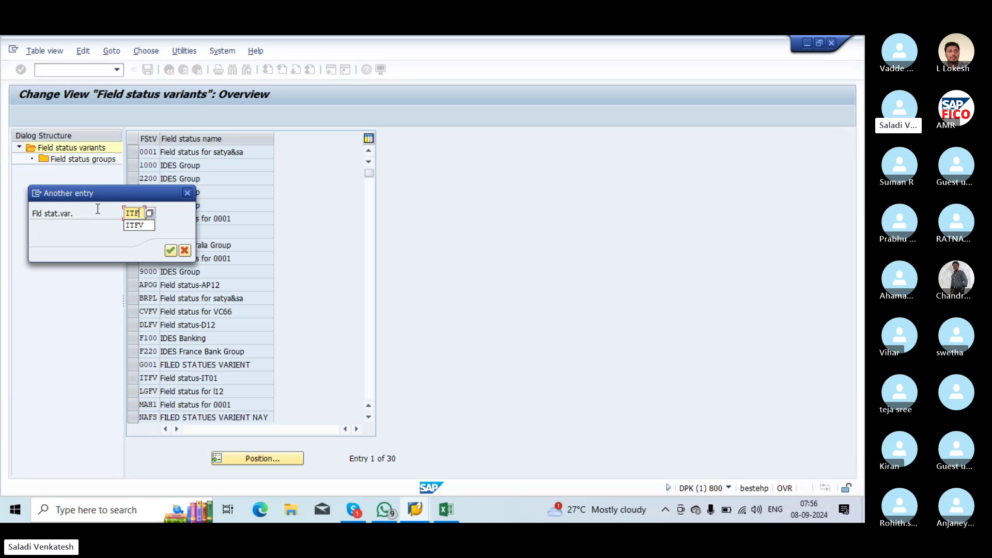
left_click(137, 225)
left_click(170, 250)
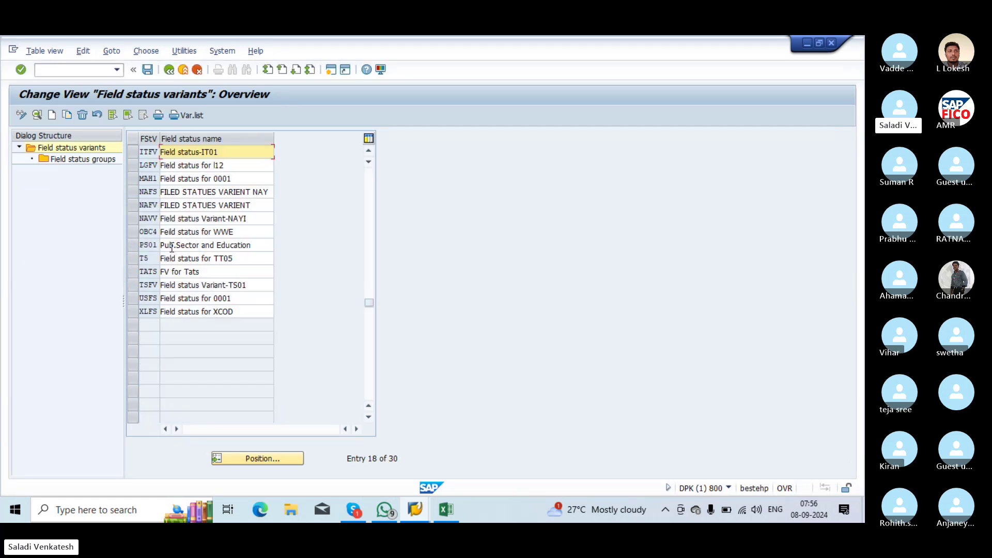
Review the field status groups of variant ITFV, save them and go back to the error's help text
left_click(132, 153)
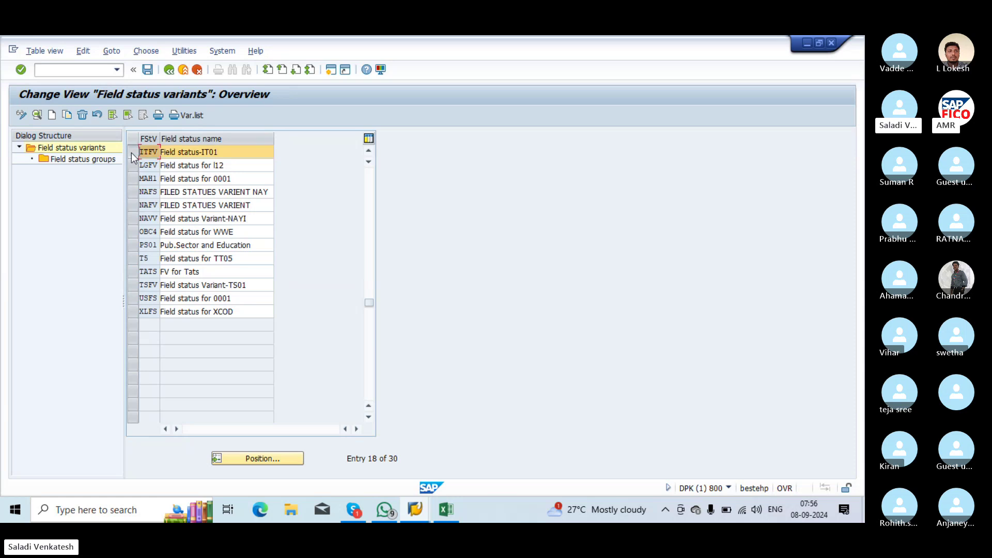
left_click(89, 160)
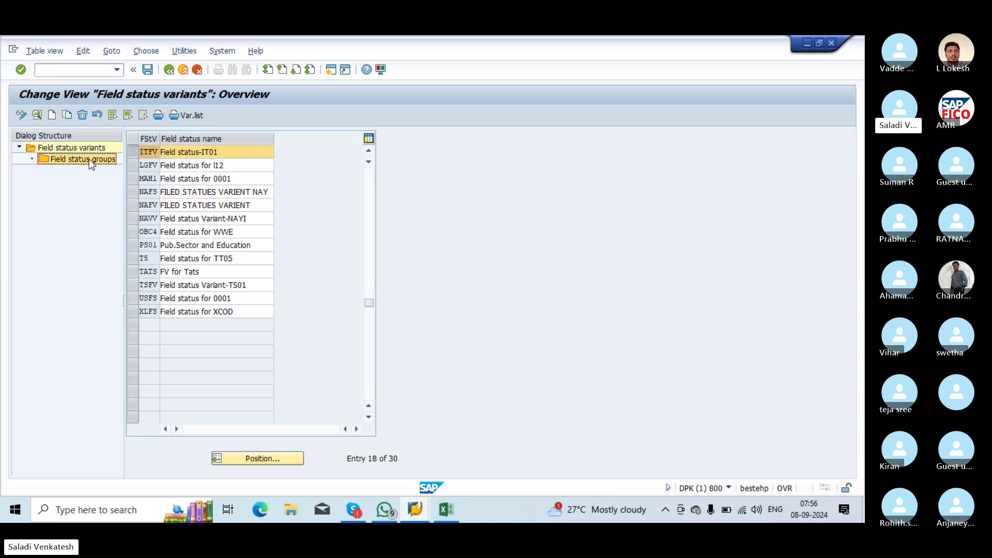
double_click(88, 159)
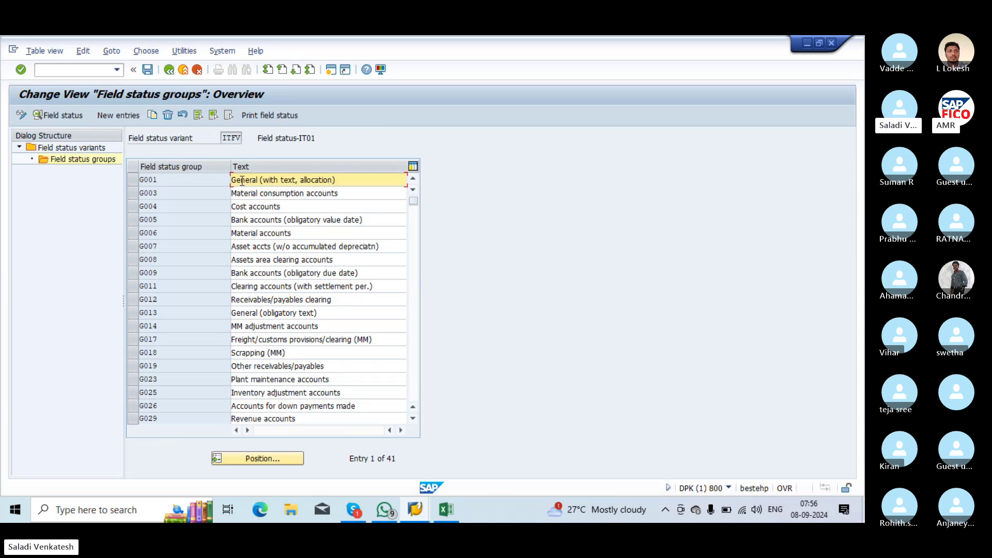
left_click(147, 69)
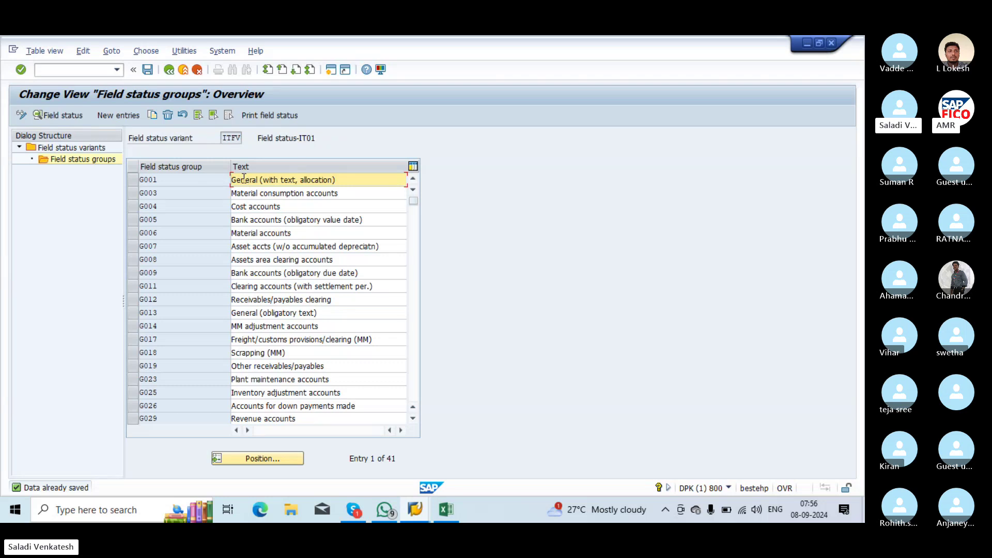
left_click(170, 71)
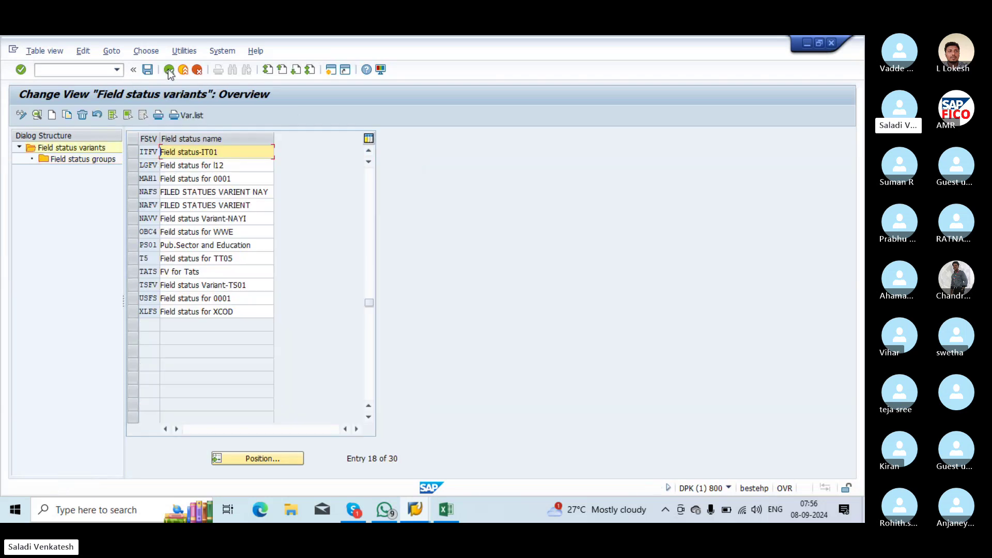
left_click(169, 70)
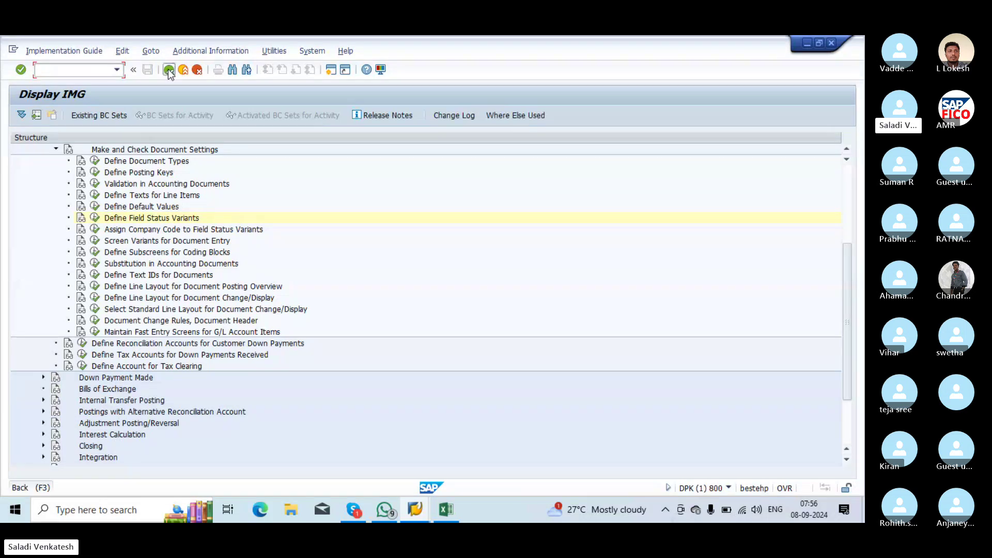
left_click(169, 70)
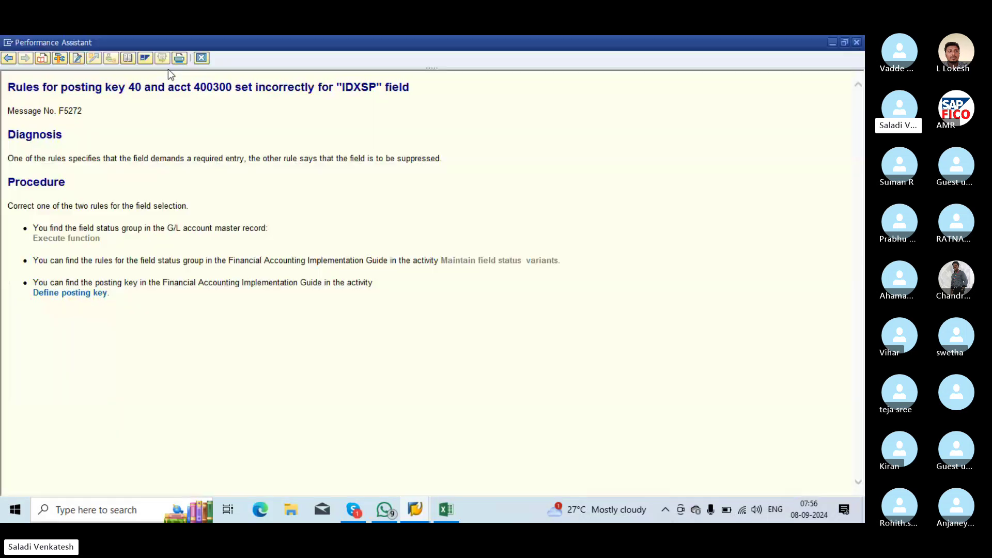
Follow the help text's link to the posting key configuration, open the details of posting key 40 (Debit entry) and save them
left_click(63, 298)
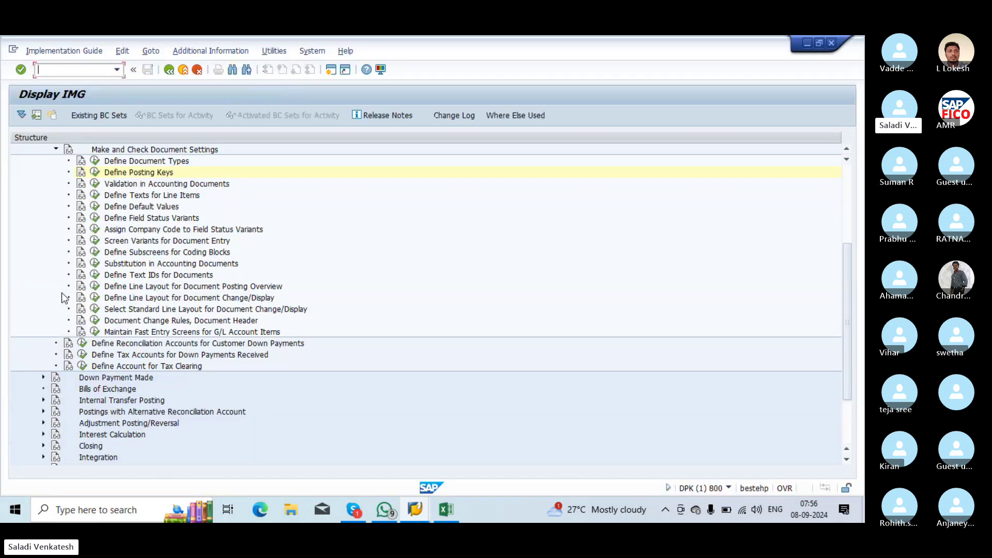
left_click(95, 173)
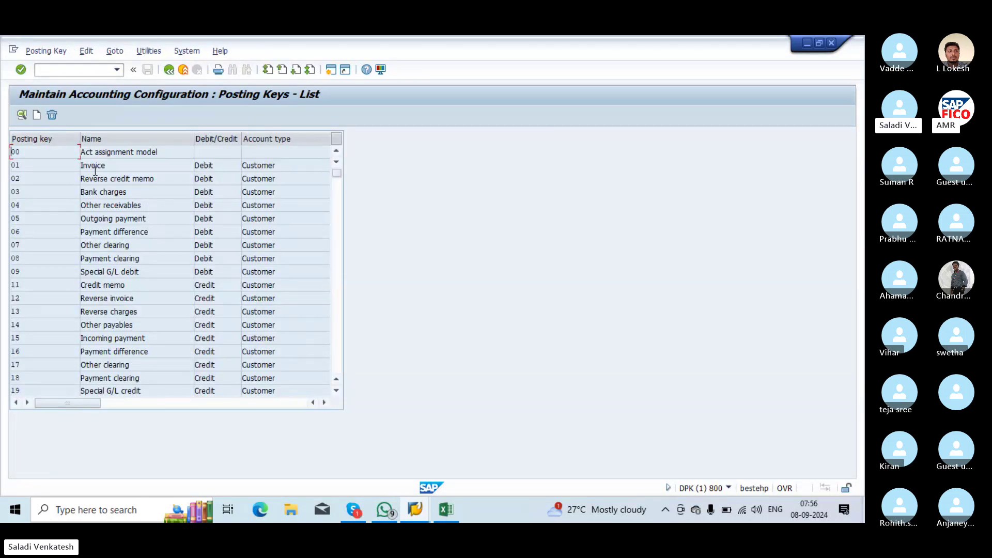
left_click(336, 391)
left_click(336, 391)
left_click(336, 391)
scroll(336, 395, "down", 4)
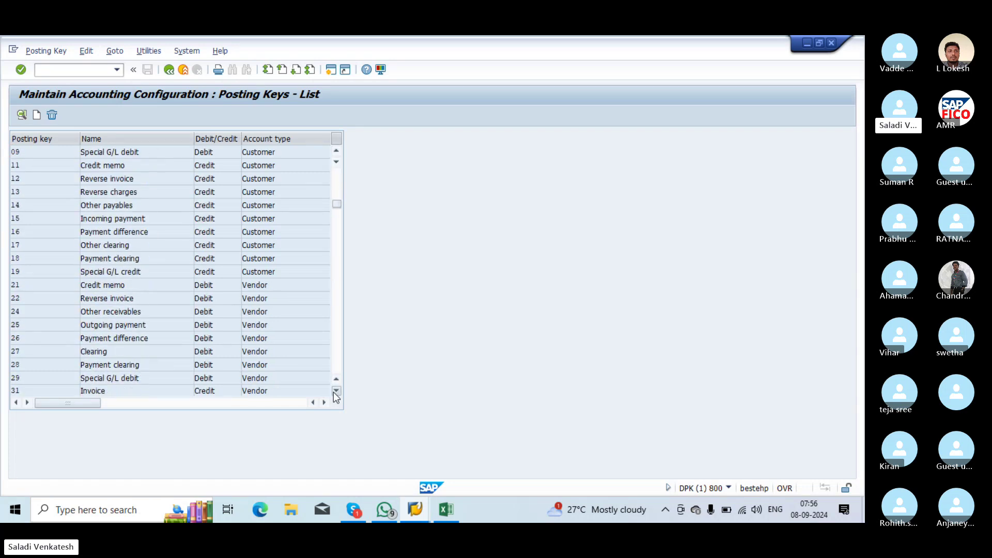
scroll(336, 393, "down", 4)
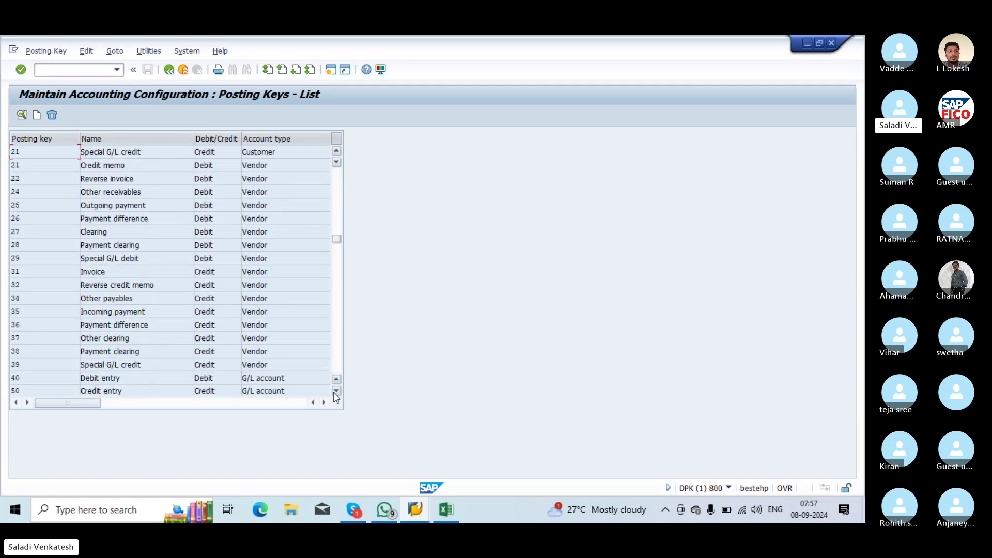
left_click(22, 364)
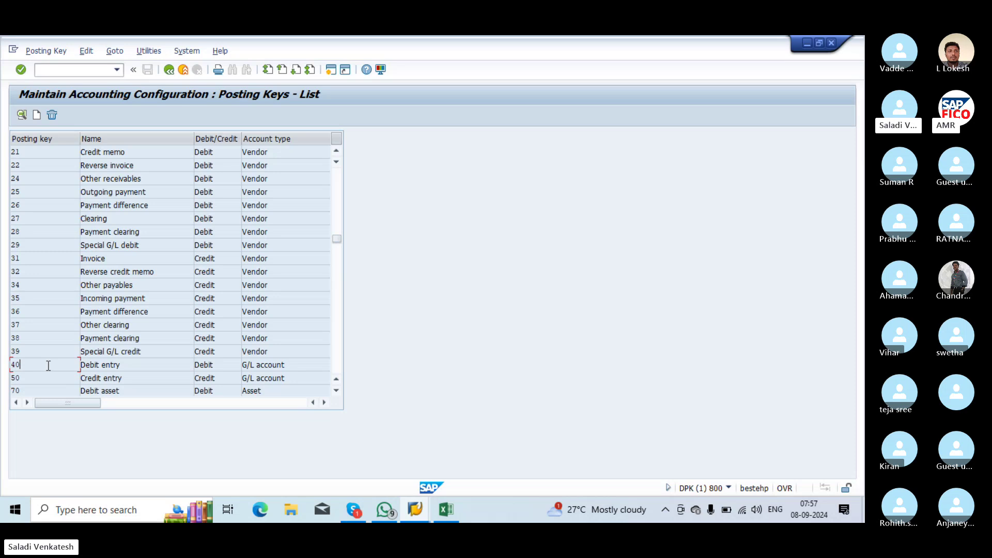
double_click(48, 365)
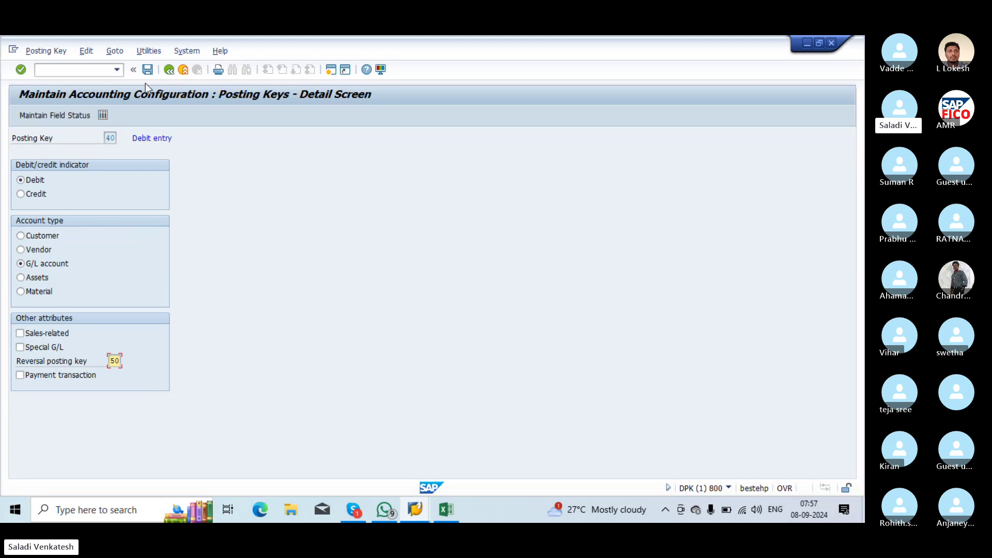
left_click(148, 70)
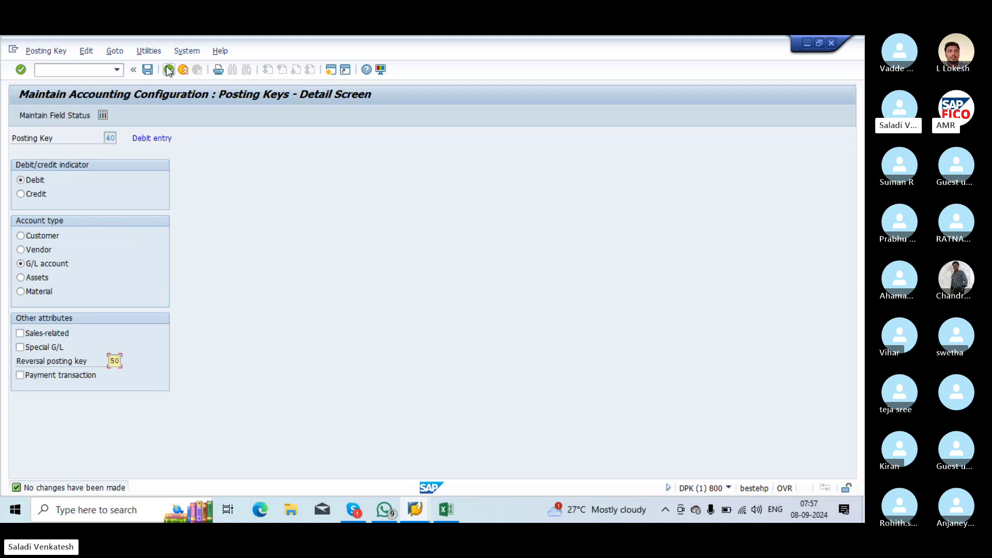
Start a new G/L account document with transaction FB50 and set its document date to 08.09.2024
left_click(53, 71)
type("/NF")
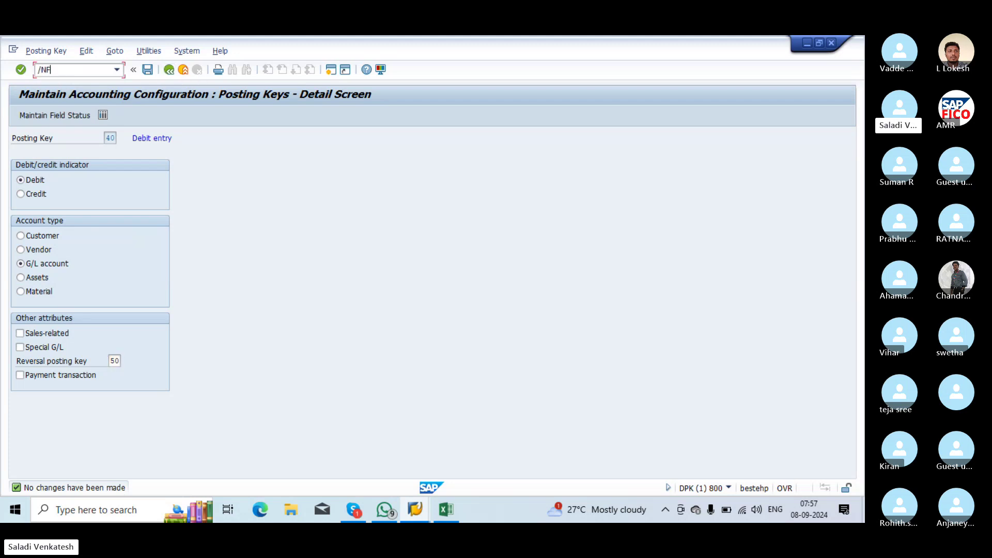
type("B50")
key("Return")
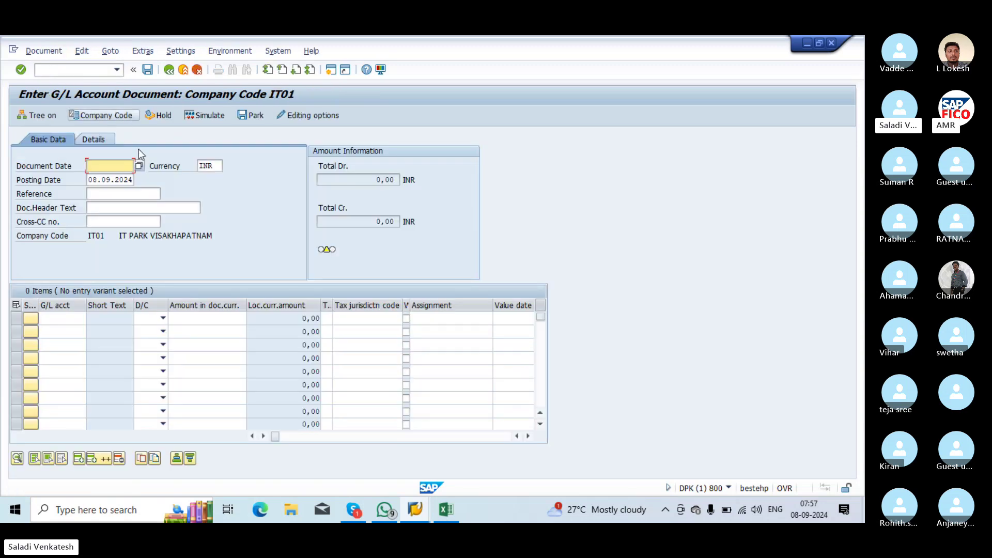
left_click(139, 166)
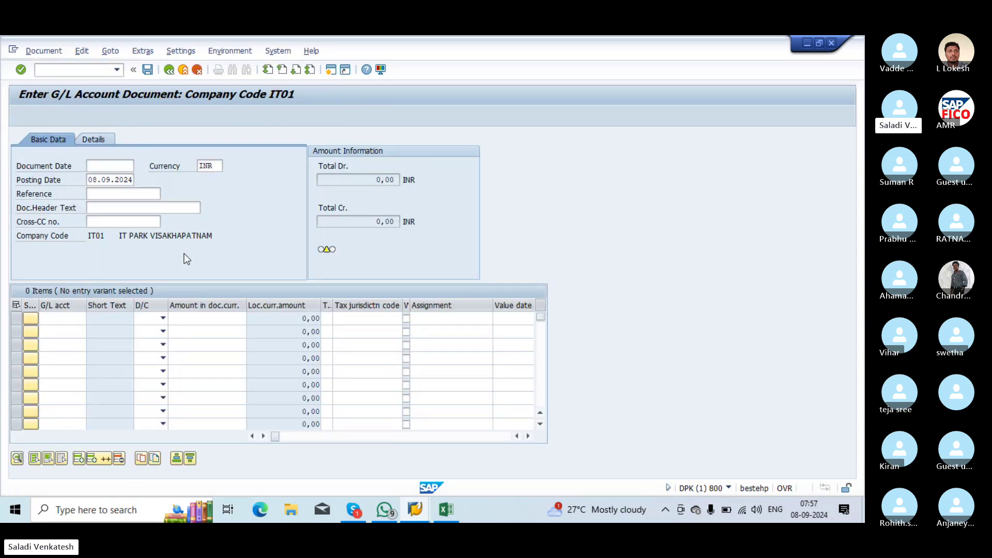
double_click(257, 299)
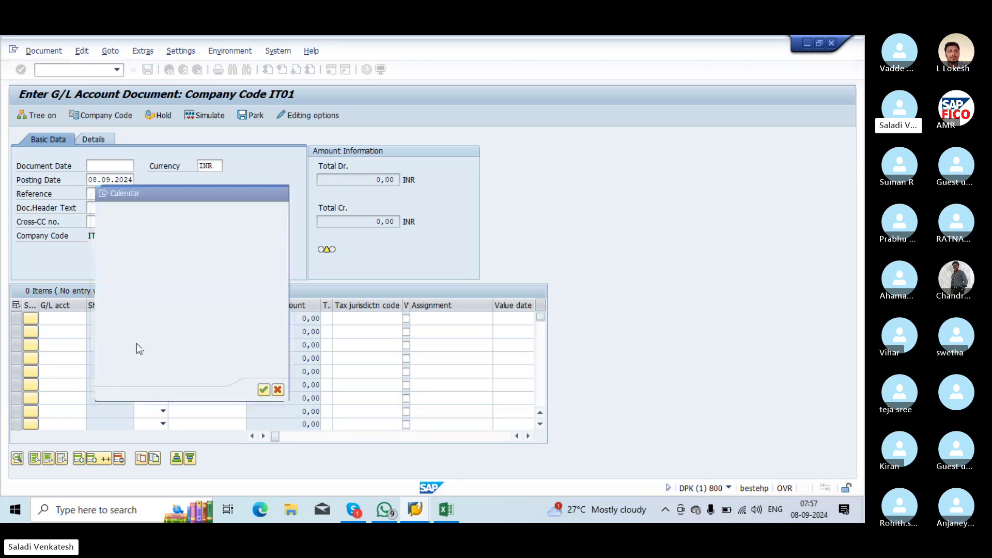
Enter the first line item with G/L account 400300 RENT ACCOUNT as a debit of 10000
left_click(58, 319)
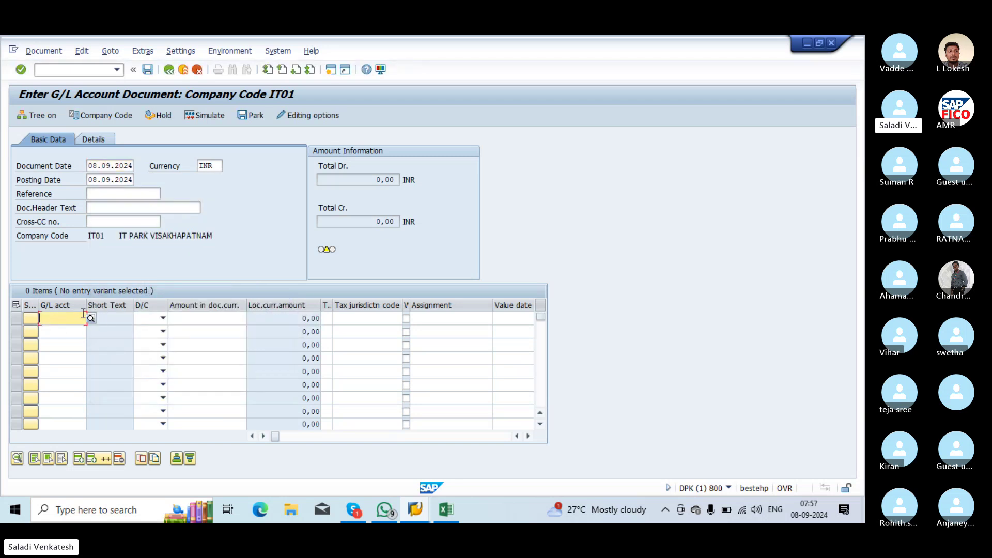
left_click(91, 319)
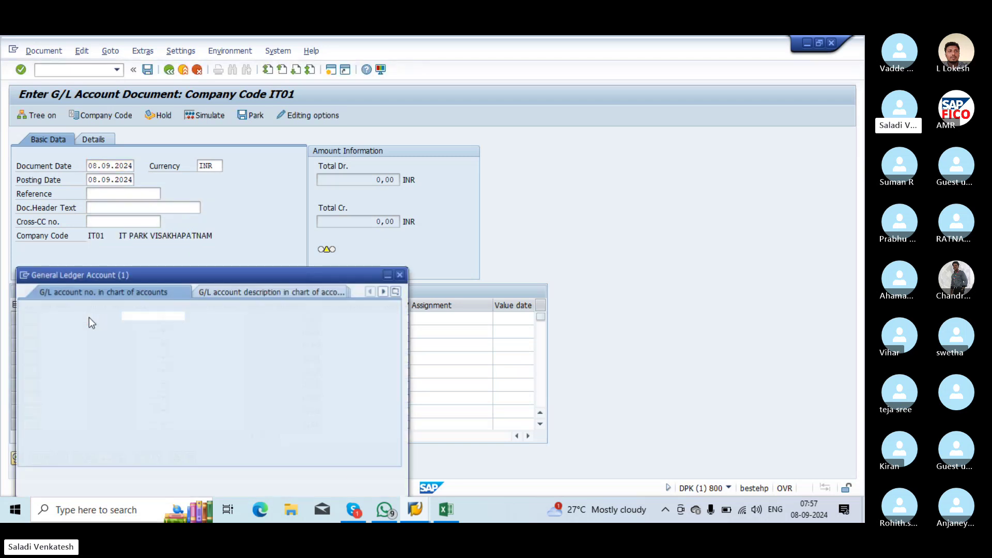
left_click(358, 474)
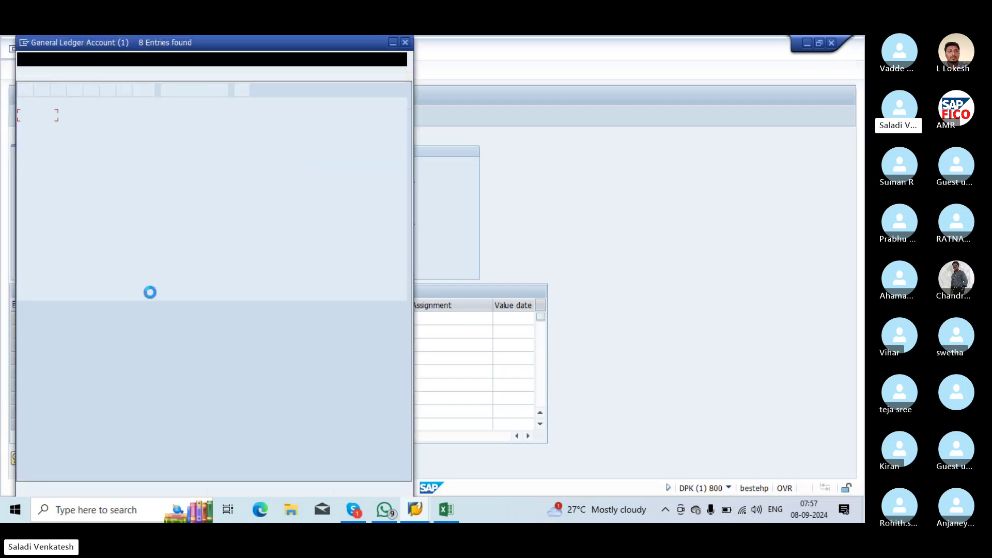
left_click(42, 166)
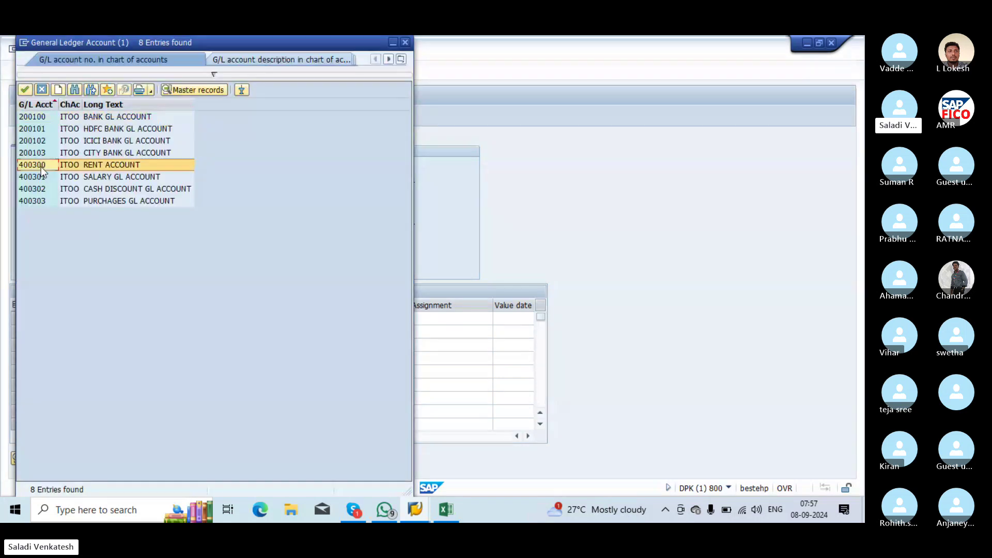
left_click(23, 90)
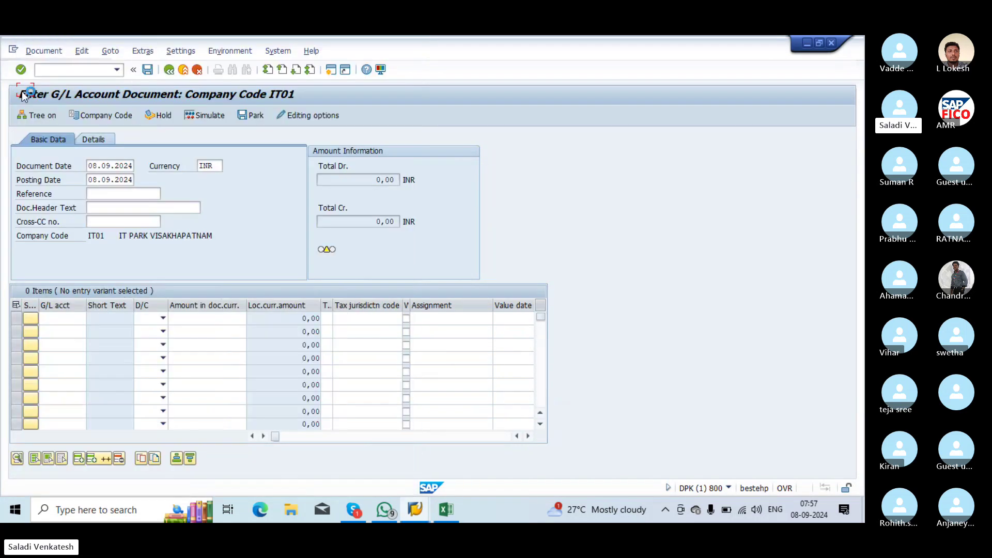
left_click(165, 318)
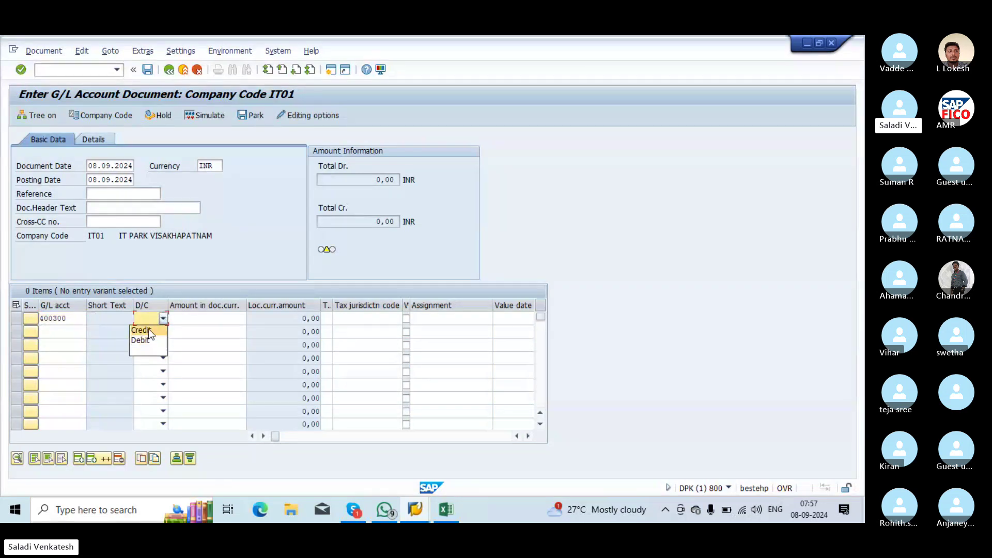
left_click(146, 340)
left_click(193, 318)
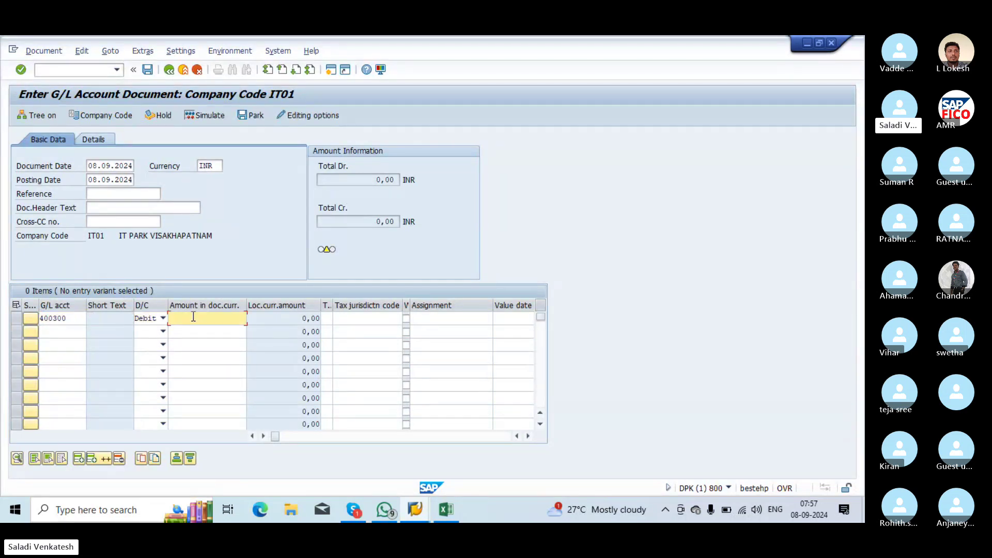
type("10000")
Enter the second line item with G/L account 200100 BANK GL ACCOUNT as a credit of 10000 and have the document checked
left_click(52, 333)
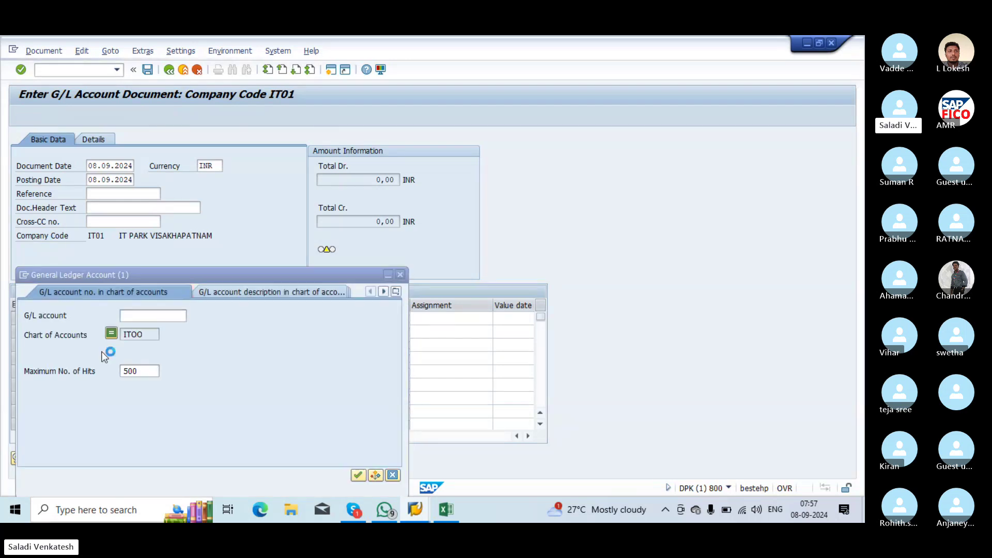
left_click(359, 475)
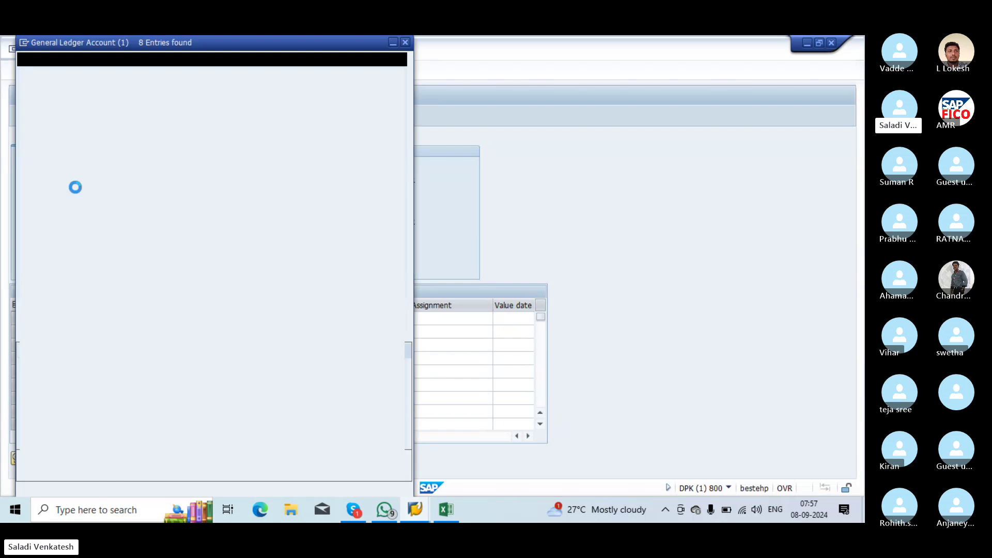
left_click(23, 90)
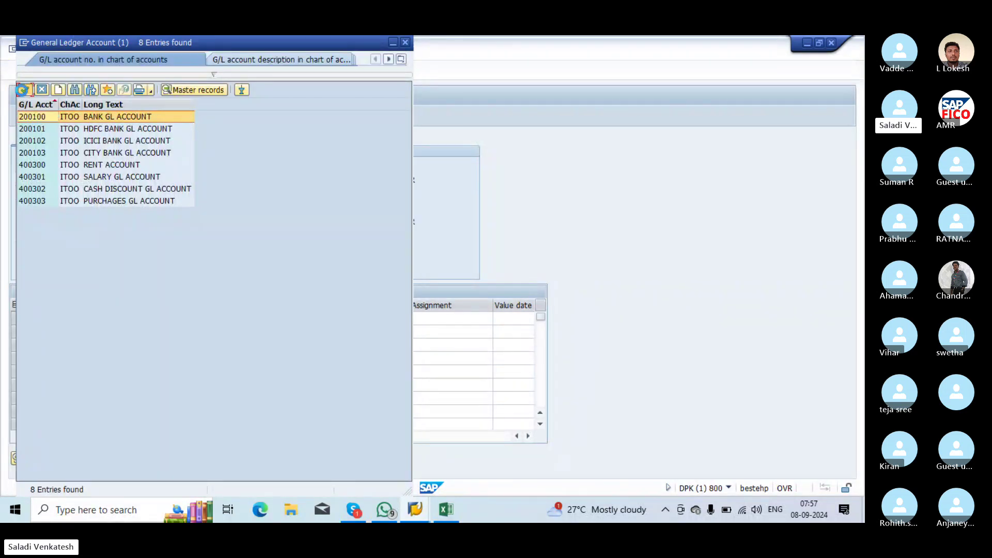
left_click(163, 332)
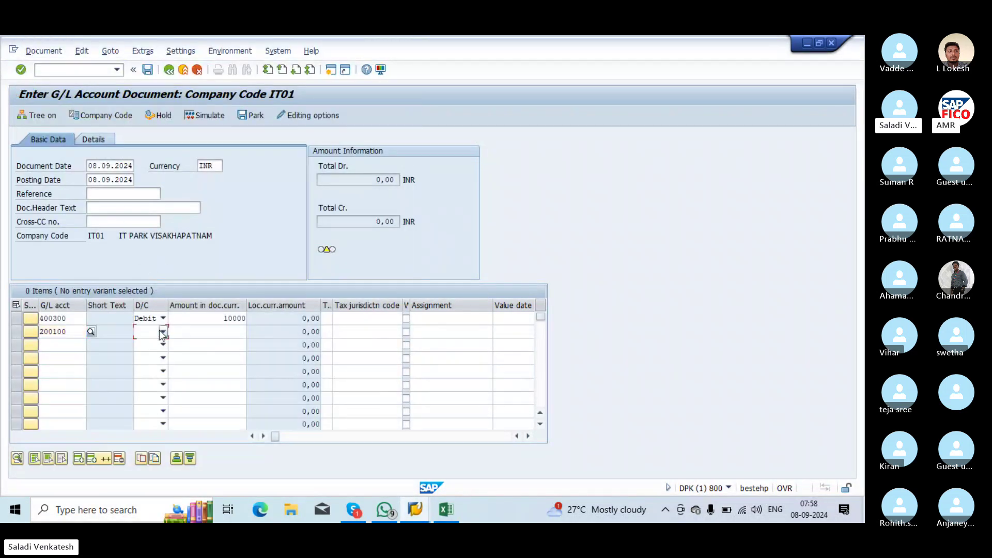
left_click(142, 344)
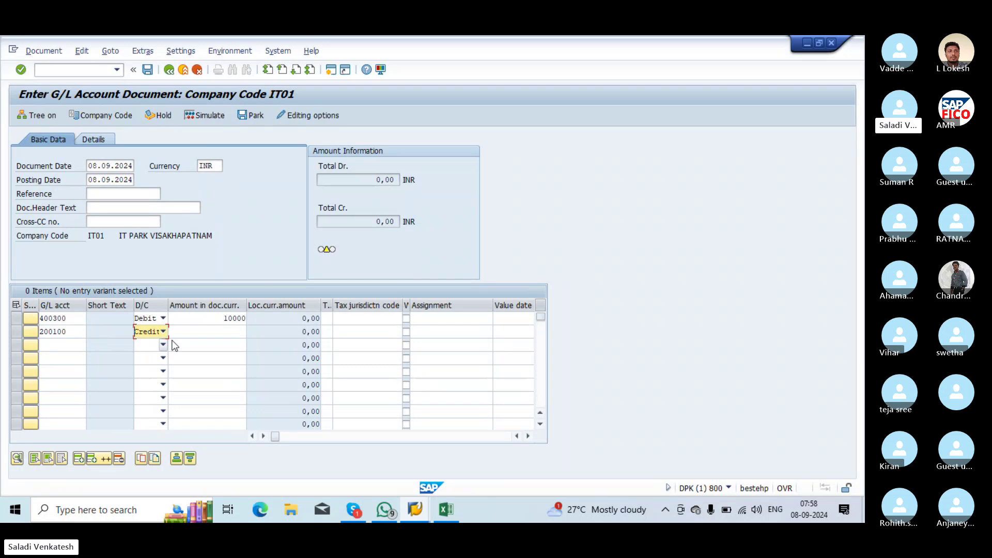
left_click(213, 331)
type("1")
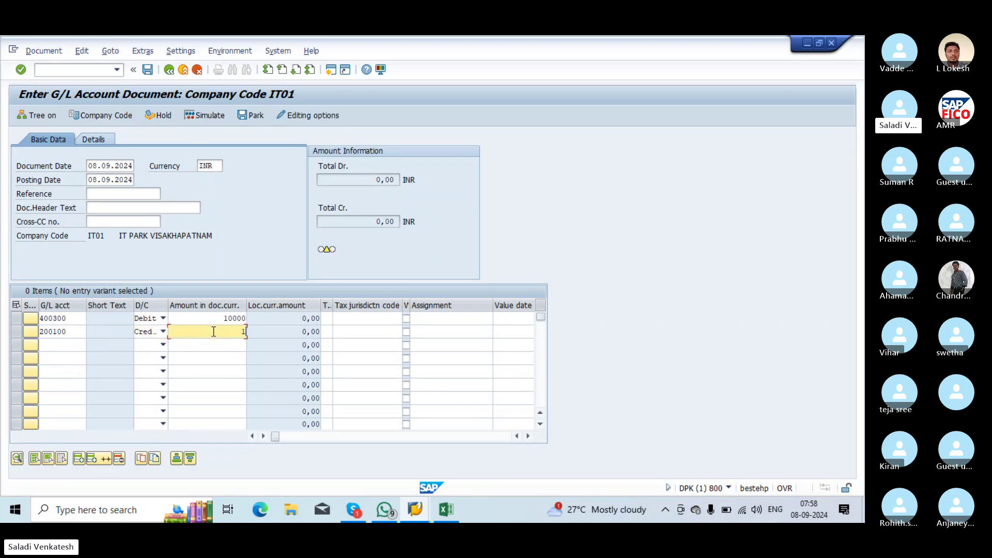
type("0000")
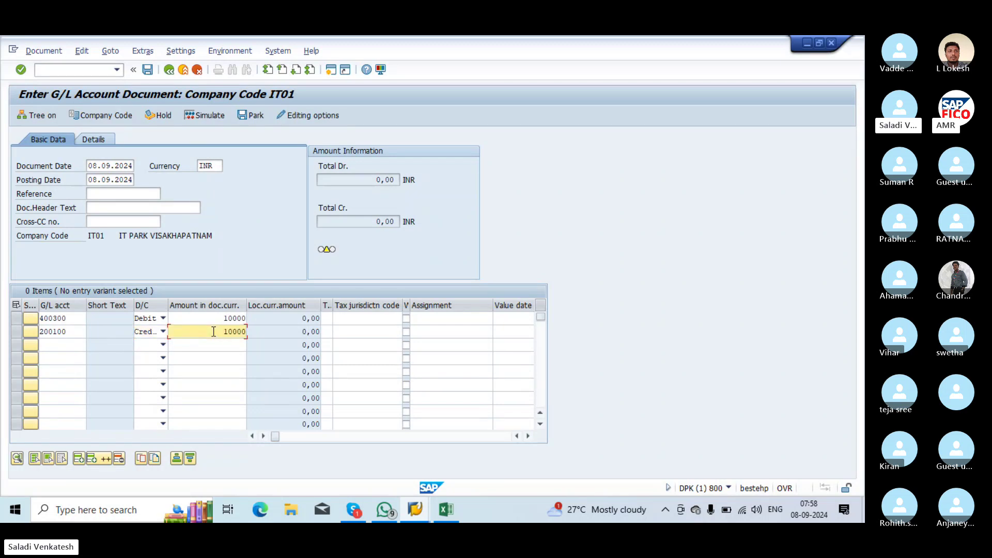
key("Return")
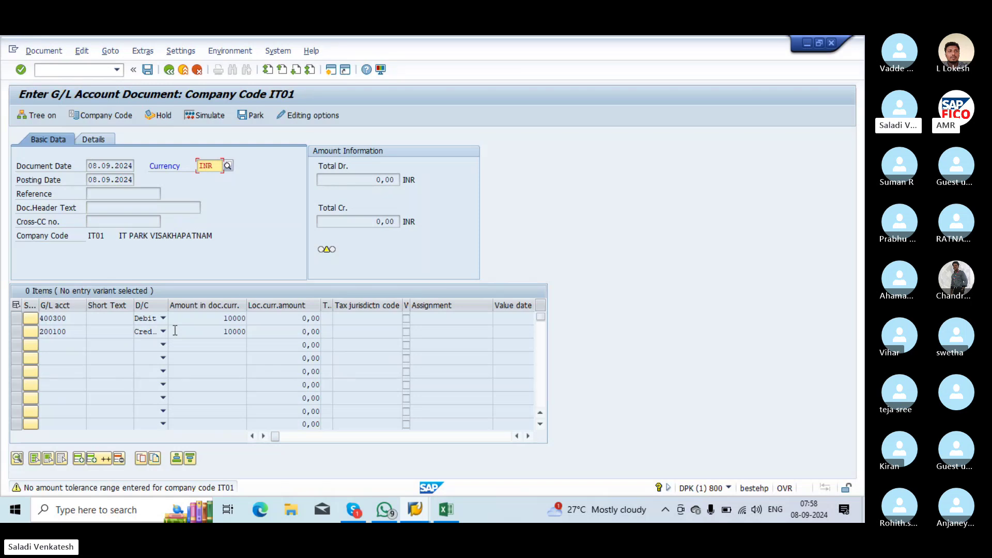
Open the help text of the missing tolerance range warning and follow its link to the Define Tolerance Groups for Employees activity
left_click(22, 490)
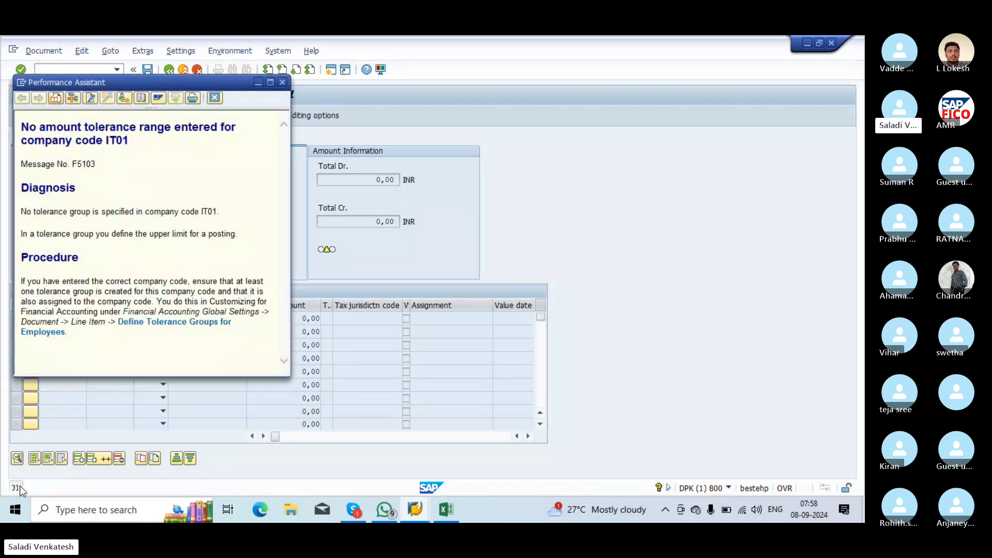
left_click(269, 82)
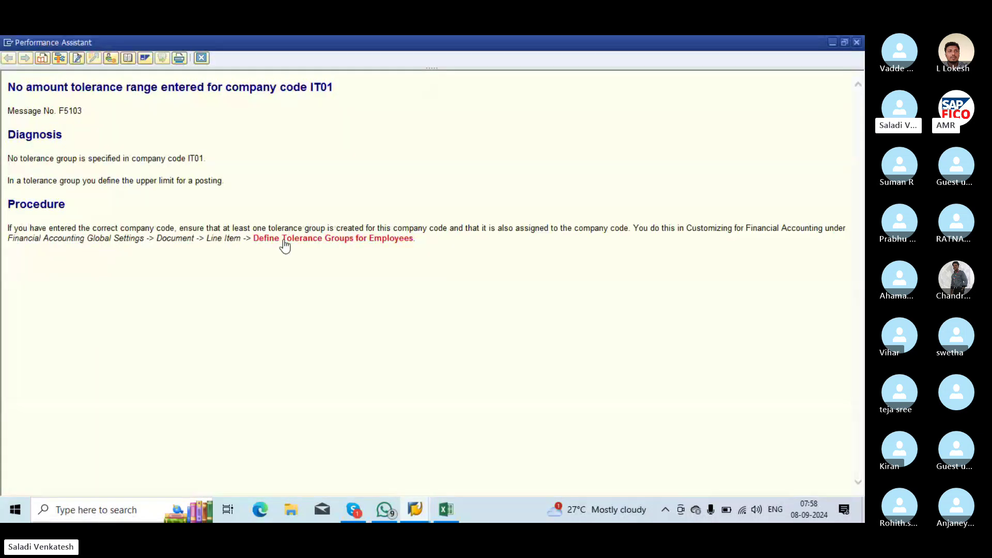
left_click(283, 240)
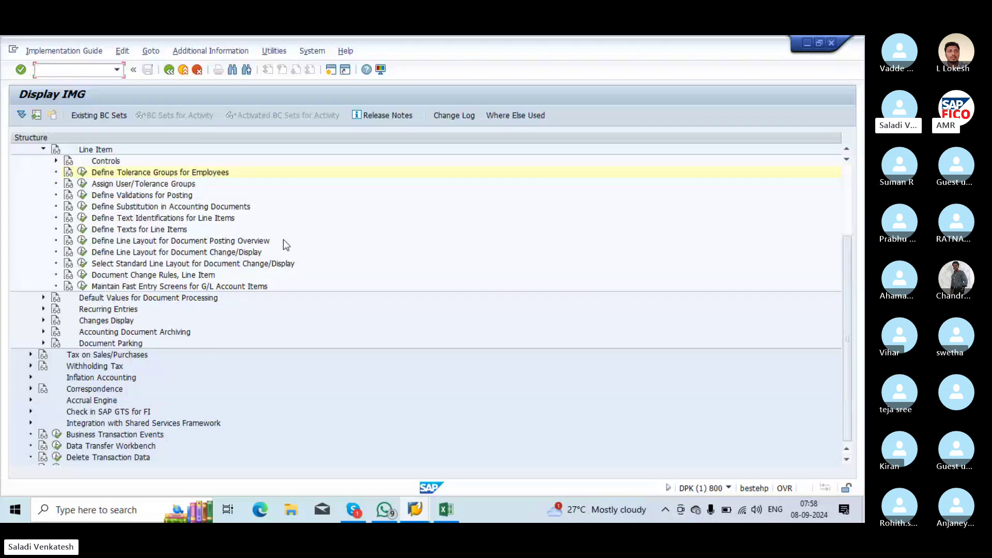
left_click(82, 172)
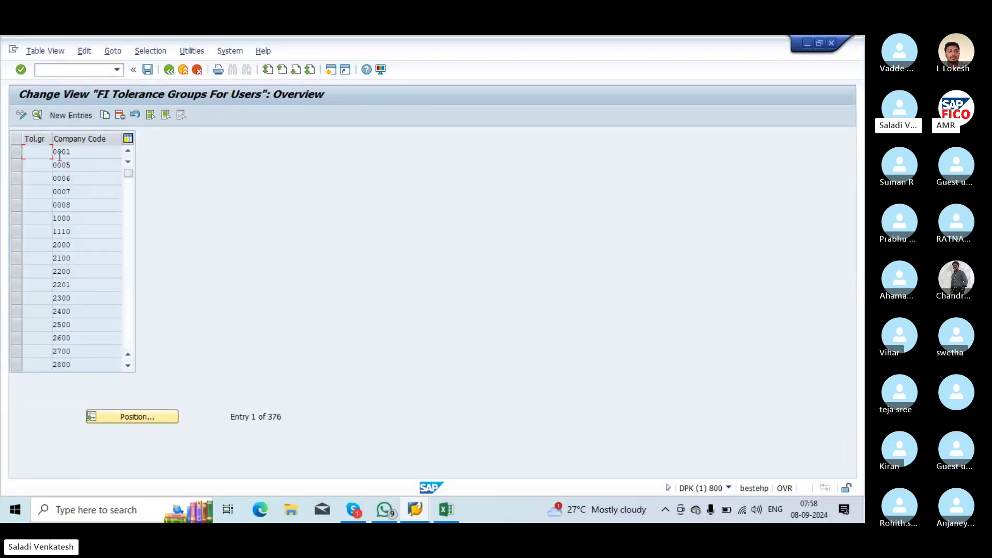
Try to position the tolerance group list on group OB57, and go back to the IMG structure
left_click(138, 416)
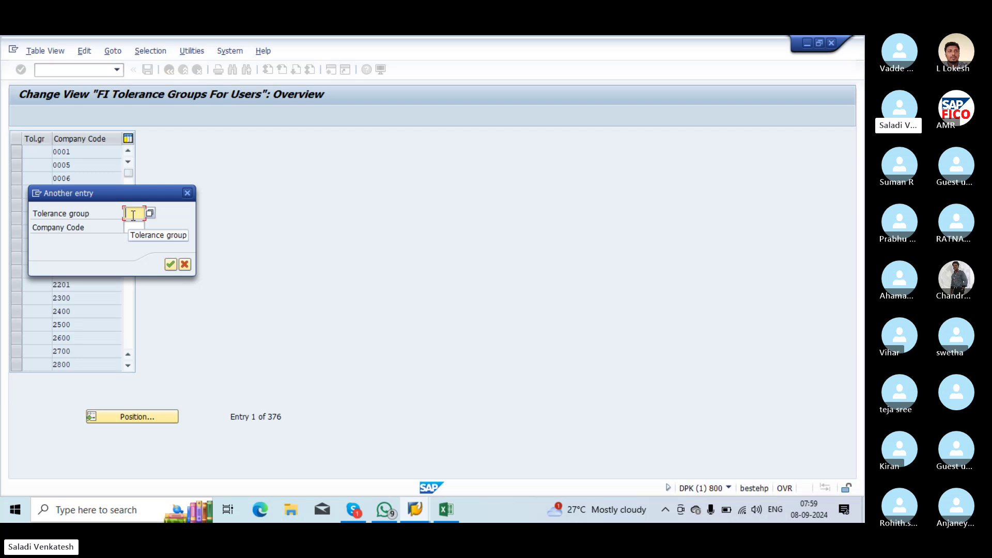
type("Ob")
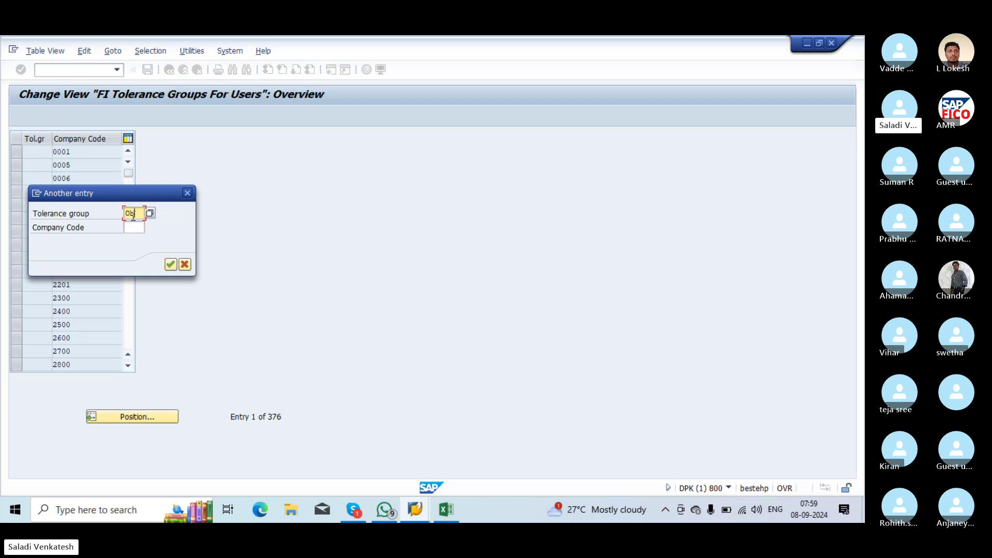
key("BackSpace")
key("BackSpace")
type("oB")
key("BackSpace")
key("BackSpace")
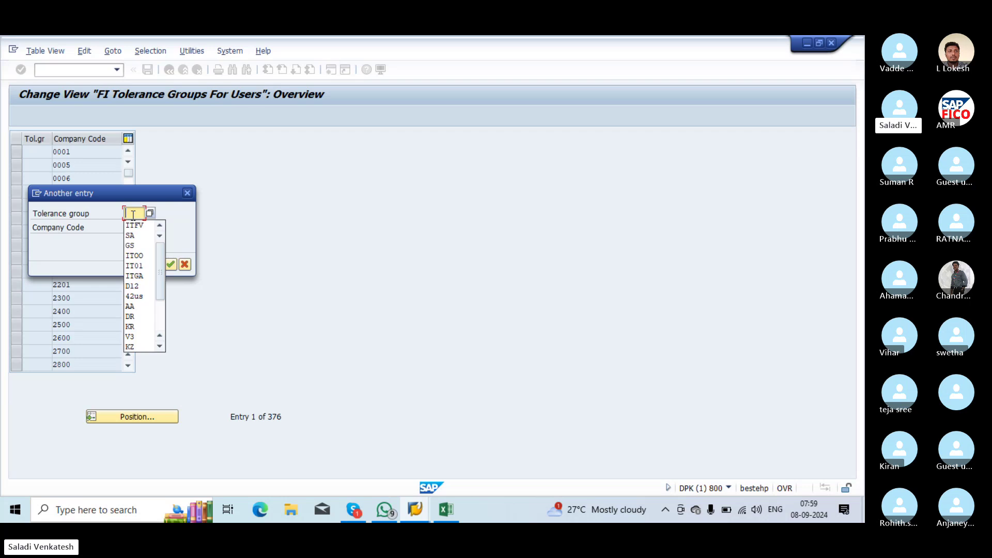
type("Ob")
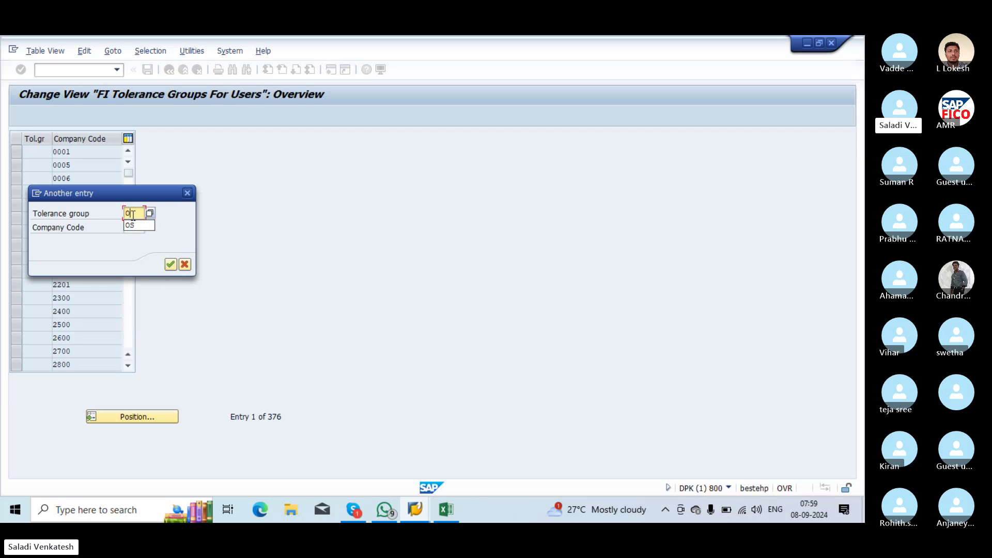
type("57")
left_click(170, 264)
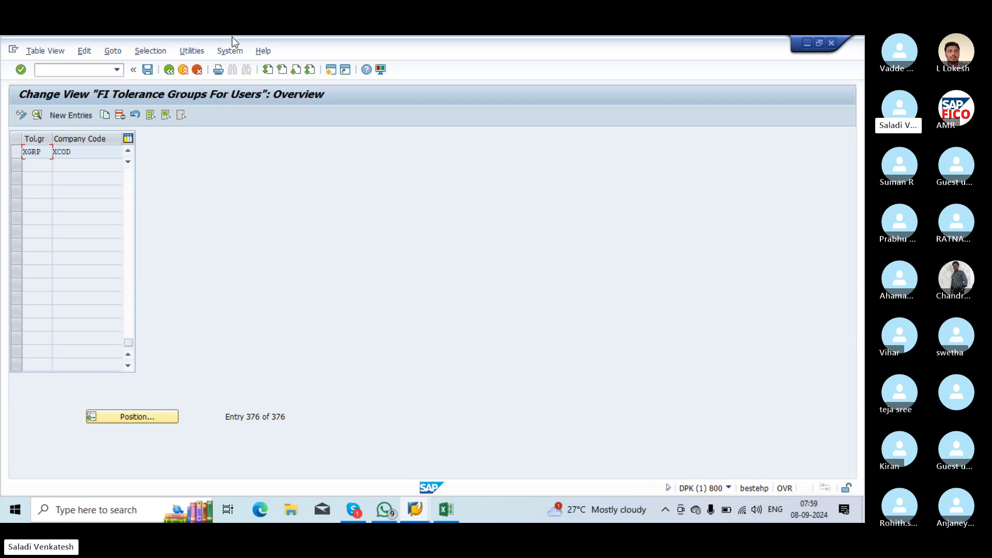
left_click(169, 70)
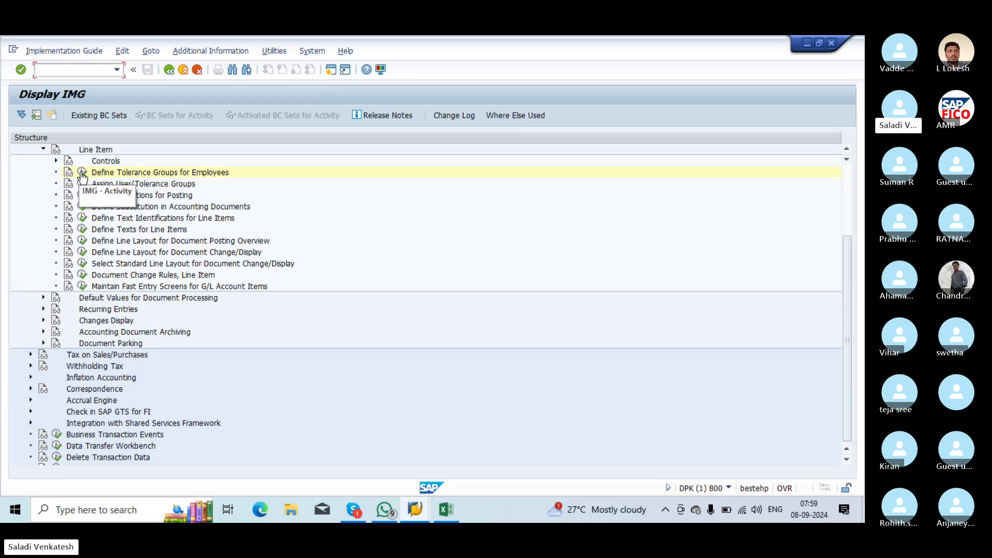
Reopen the employee tolerance groups, try once more to locate group OB57, and leave the list
left_click(82, 173)
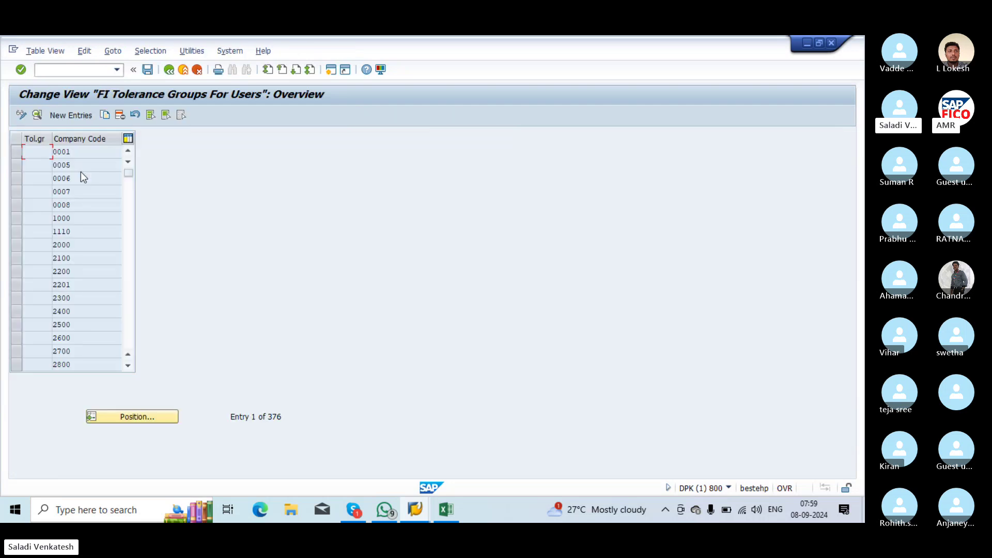
left_click(135, 417)
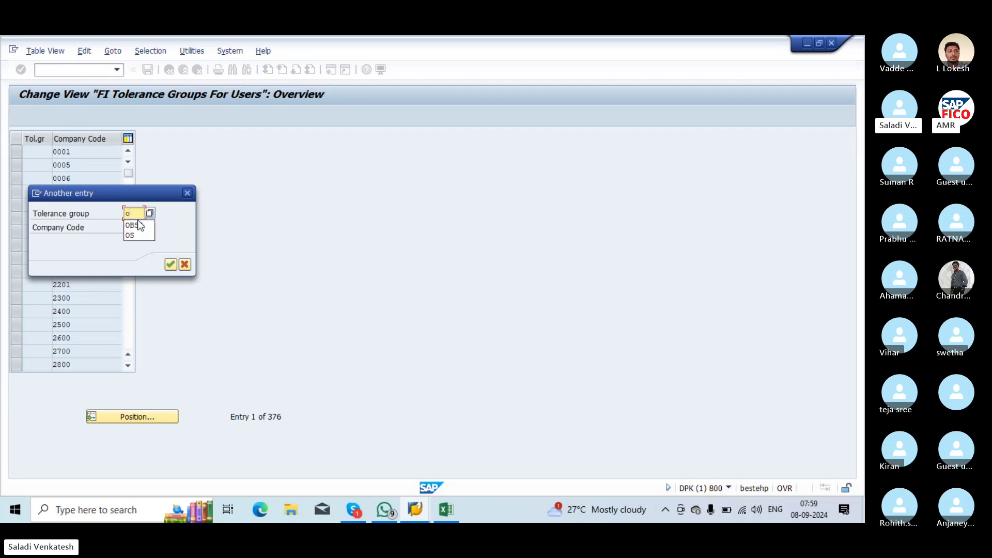
left_click(138, 219)
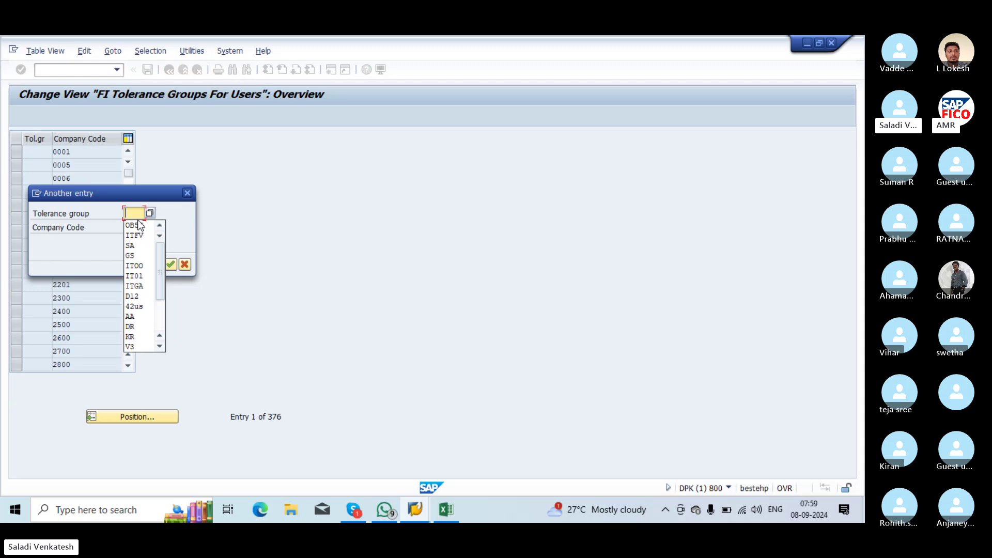
type("ob")
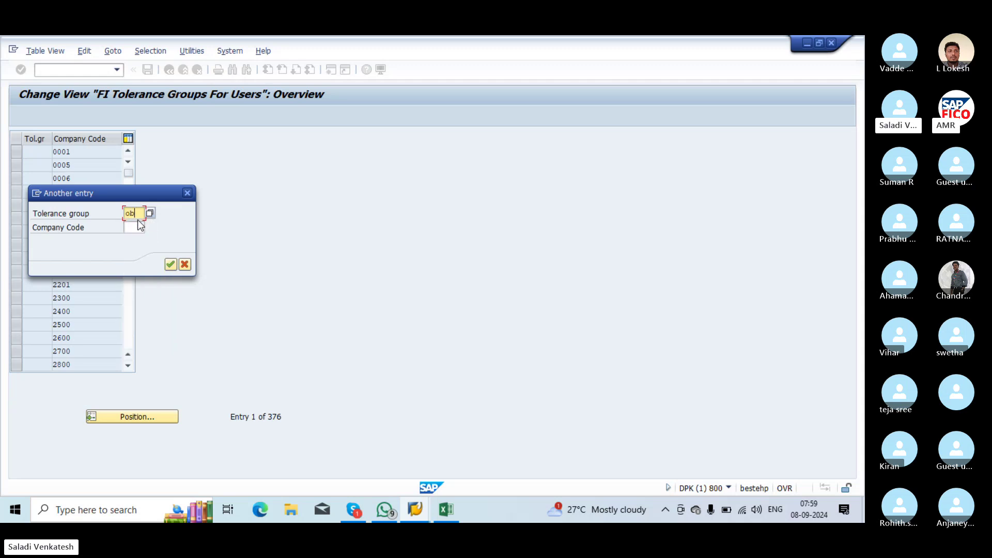
type("57")
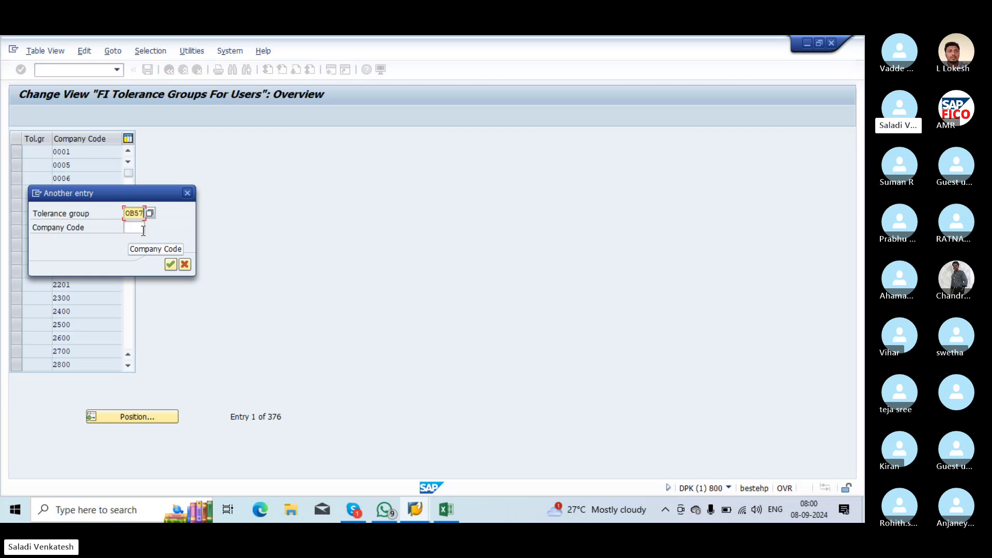
left_click(170, 265)
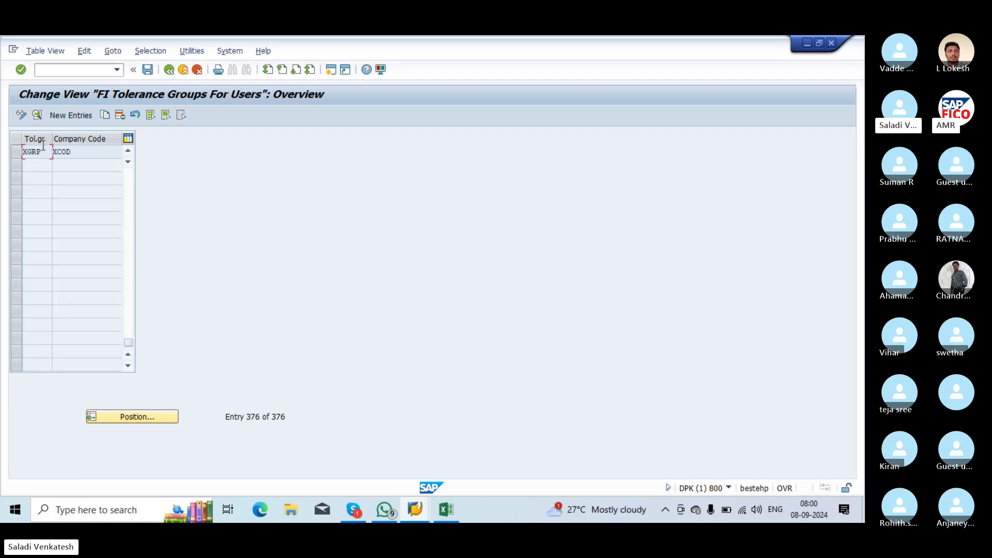
left_click(169, 70)
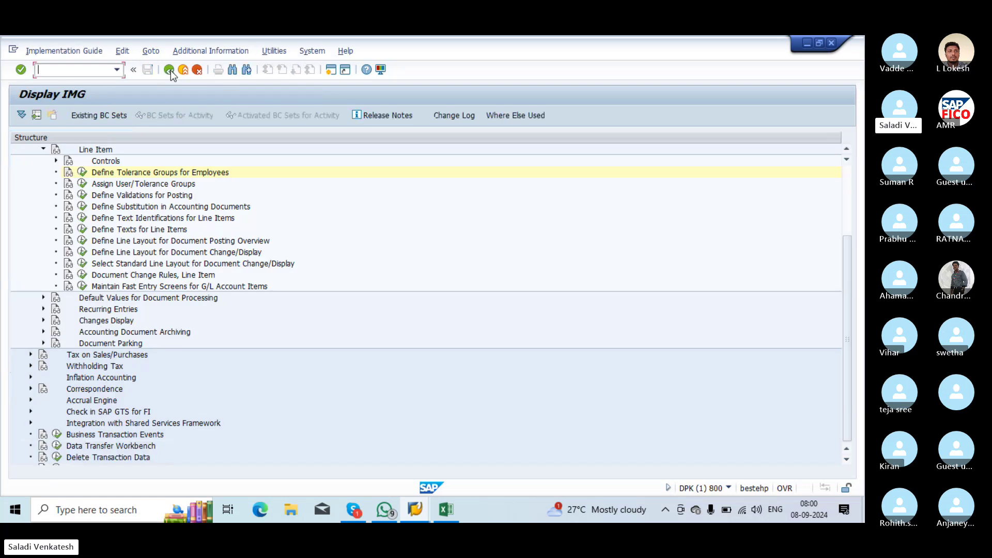
Open the employee tolerance groups again and look for an entry with company code IT01
left_click(82, 173)
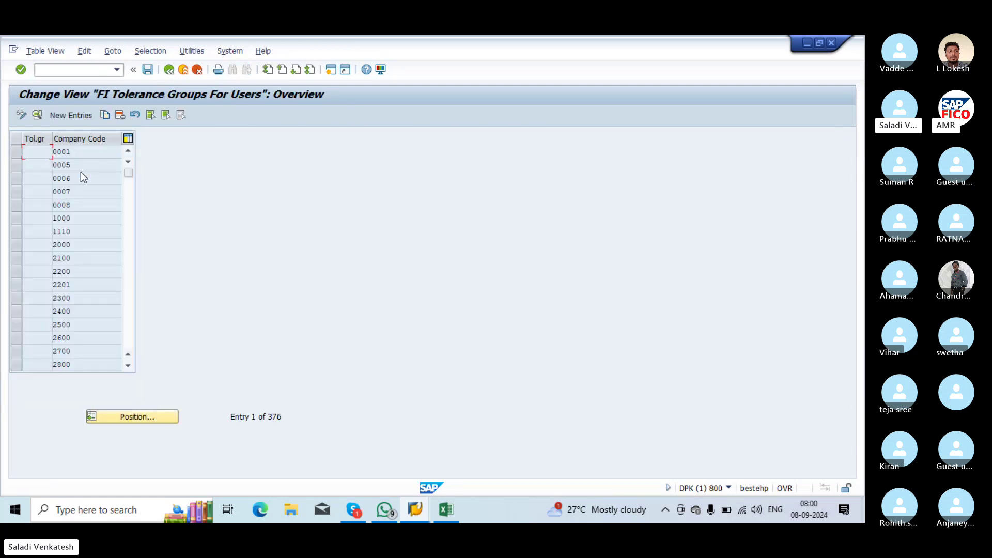
left_click(117, 413)
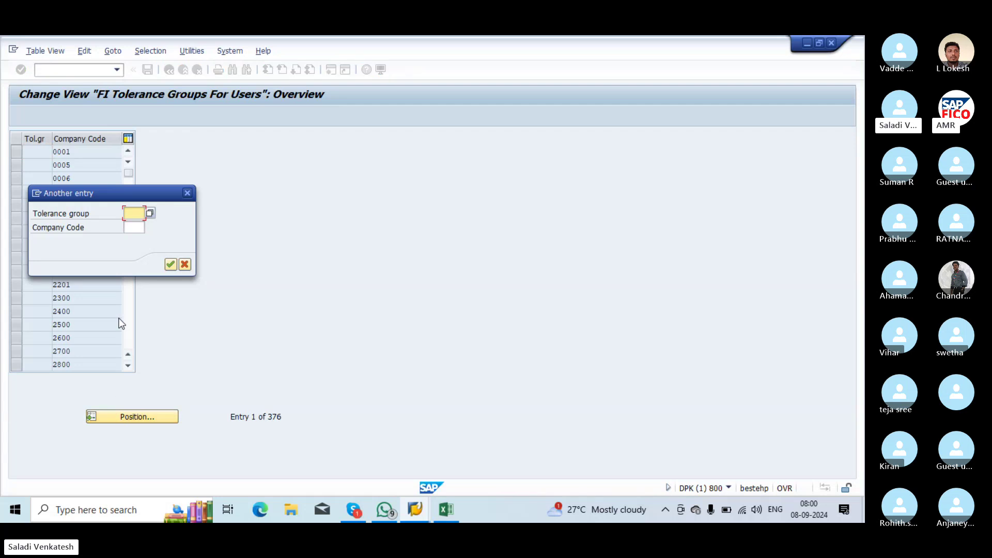
left_click(134, 228)
type("i")
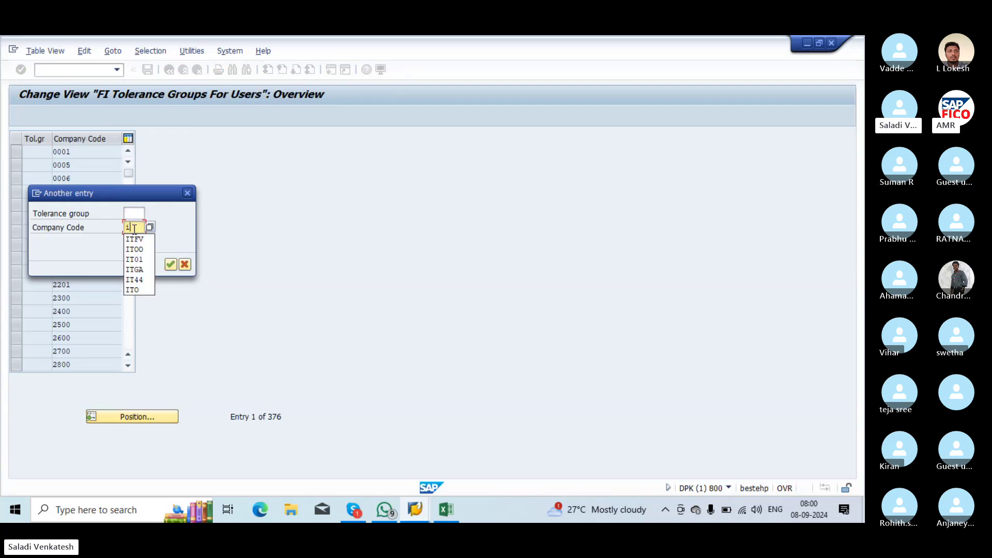
type("t")
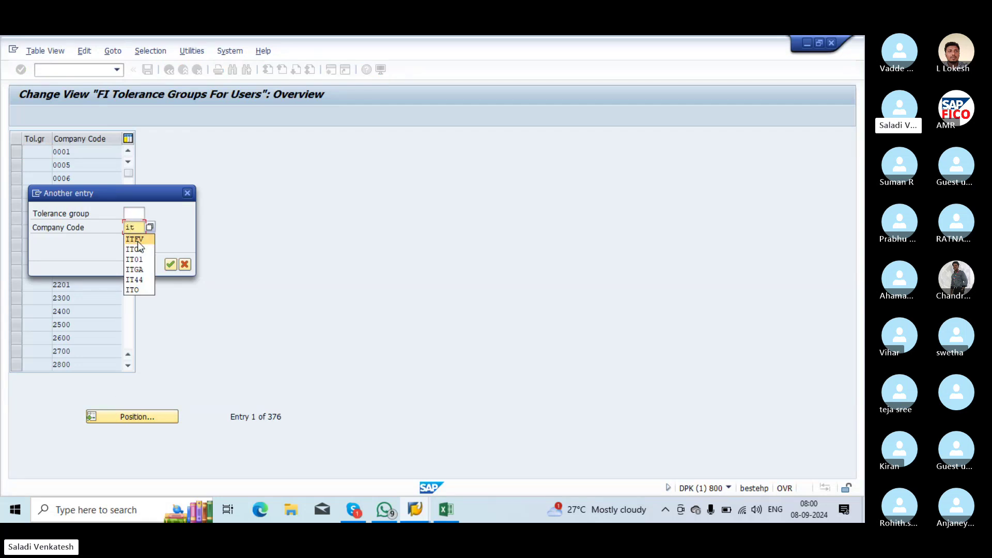
type("o")
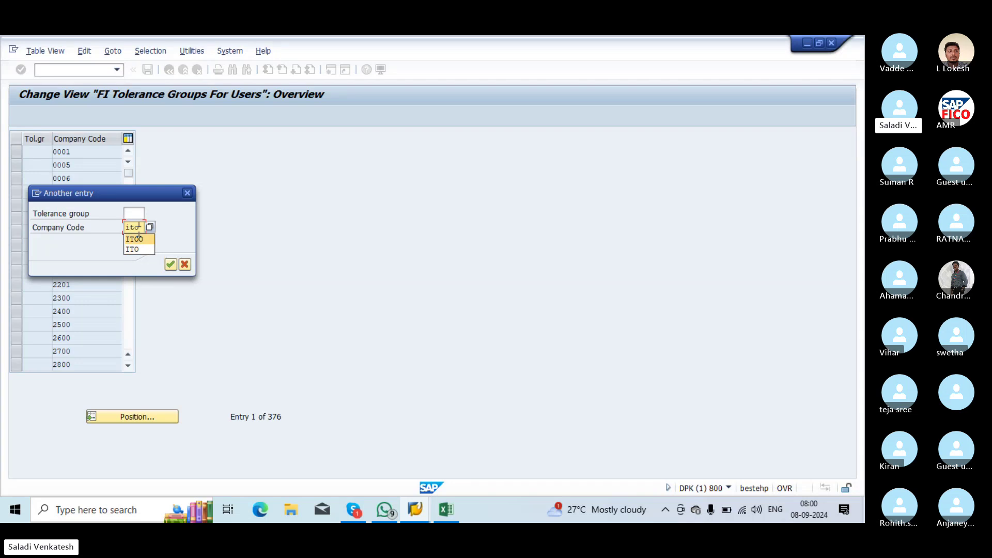
key("BackSpace")
type("0")
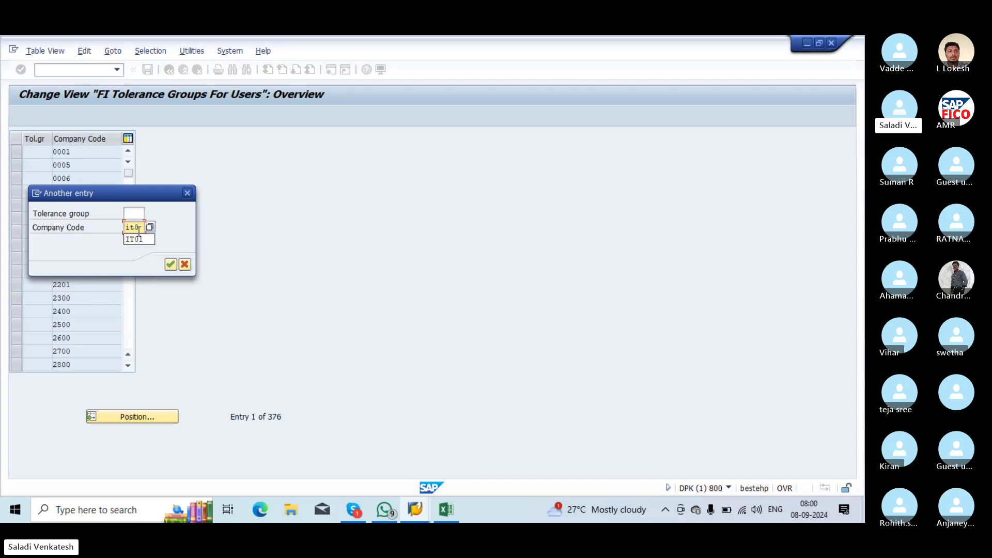
left_click(137, 239)
left_click(171, 265)
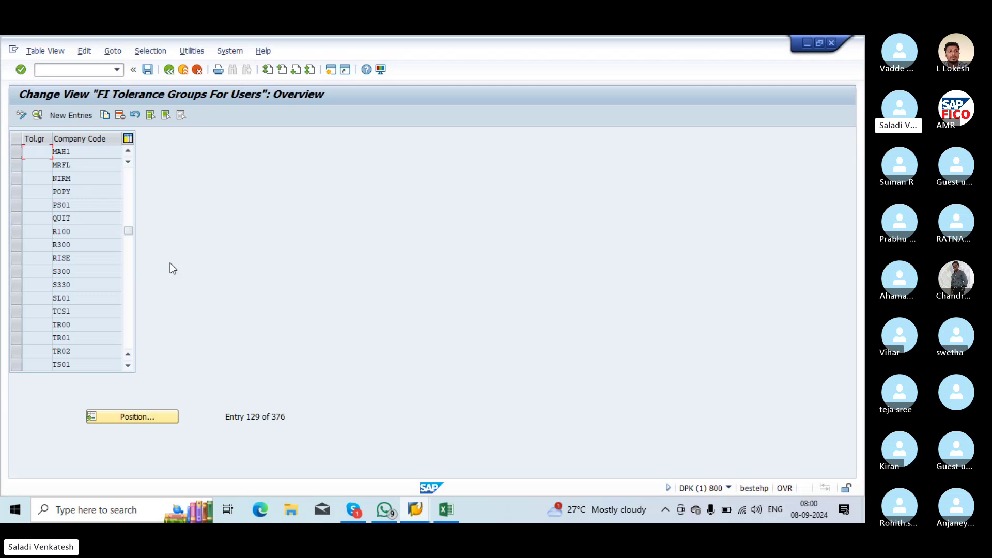
left_click(128, 364)
left_click(128, 365)
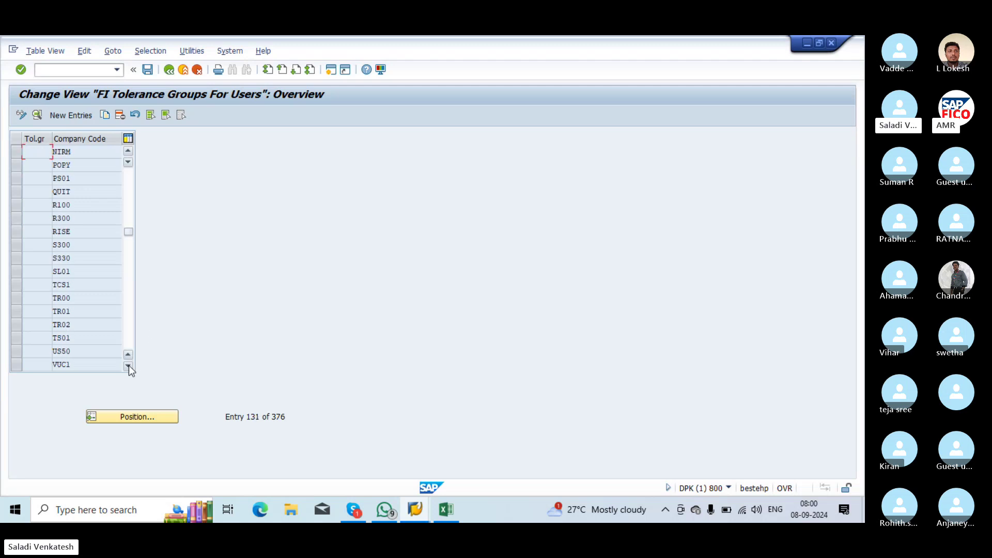
left_click(128, 365)
left_click(128, 365)
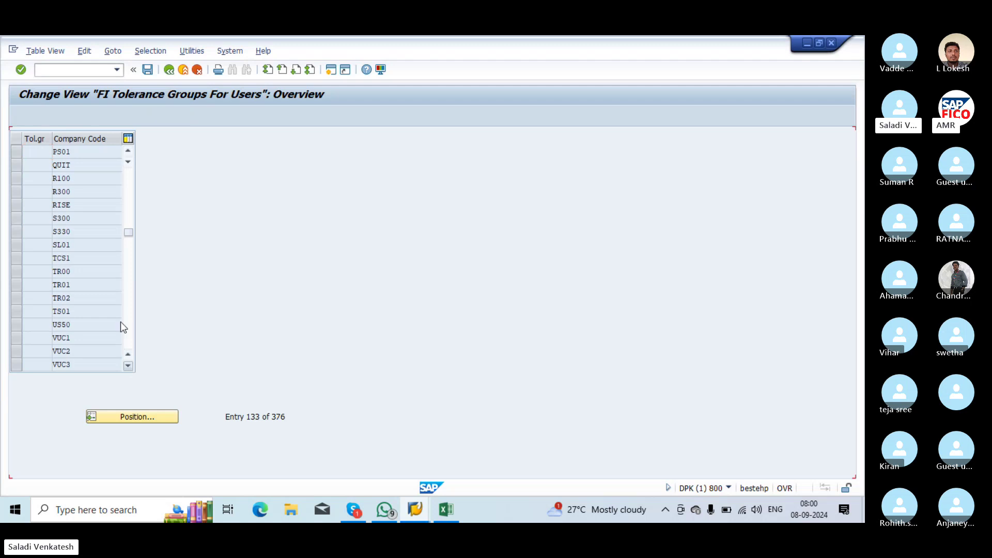
Create a new employee tolerance group entry with group ITTG for company code IT01
left_click(82, 115)
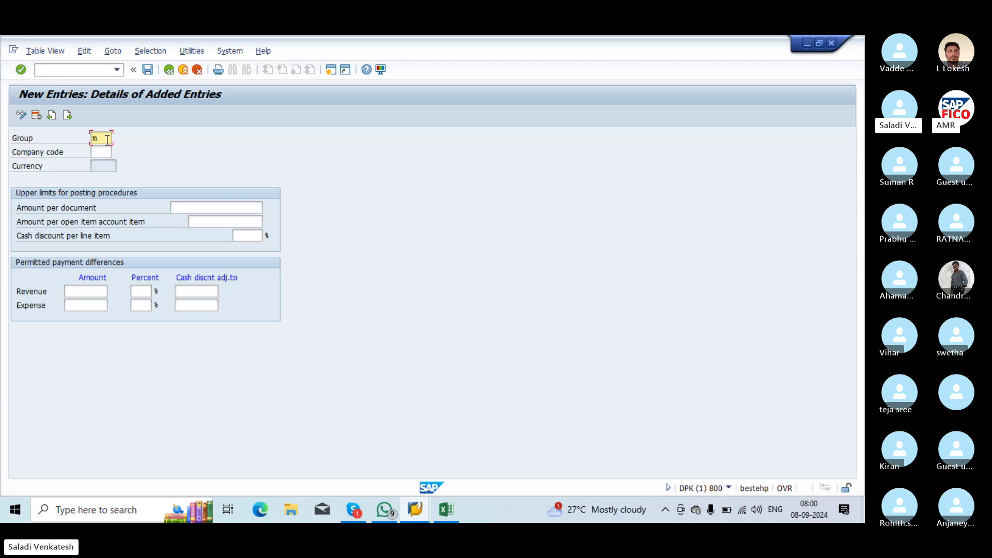
left_click(107, 140)
type("I")
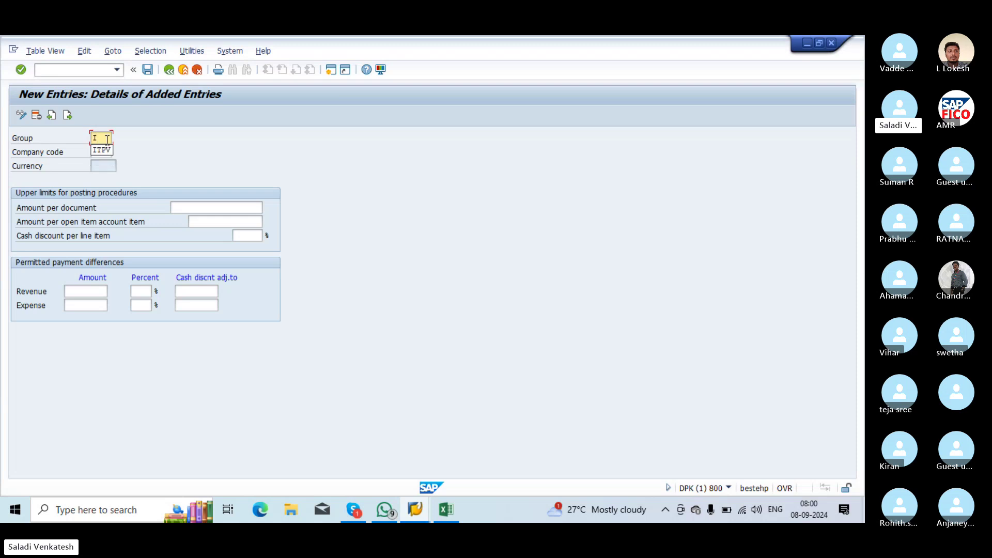
type("ITH")
key("Tab")
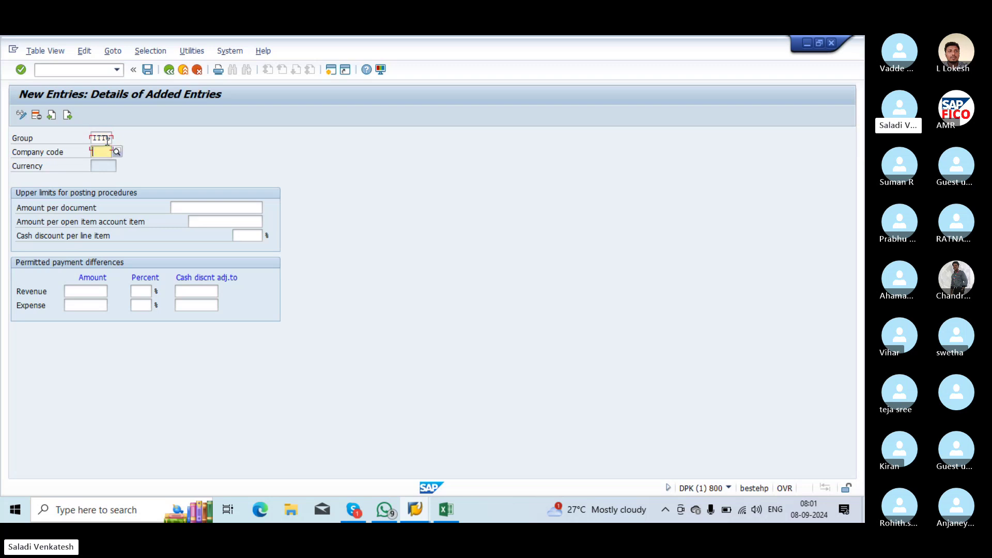
type("IT0")
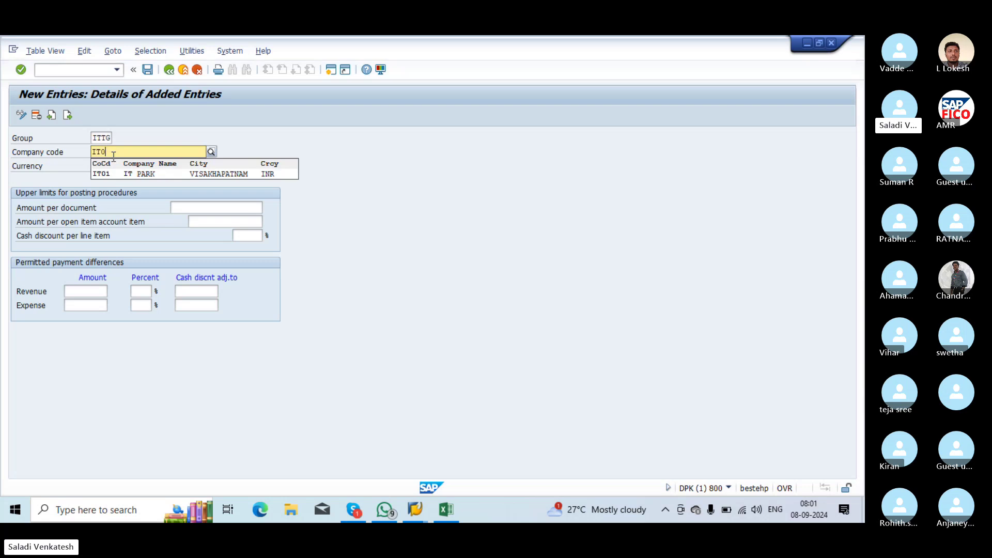
left_click(95, 172)
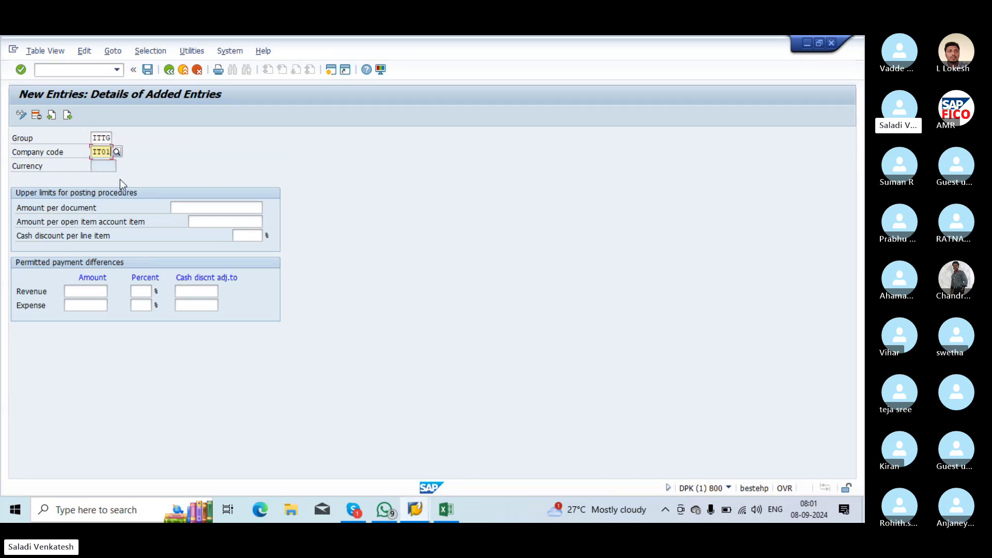
left_click(98, 164)
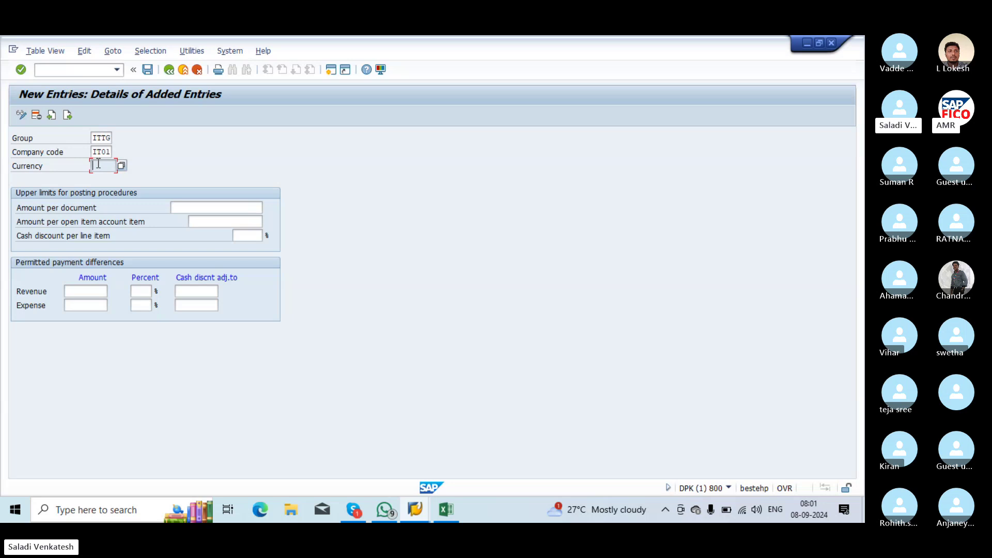
Set the posting limits to 999999999 per document, 999999999 per open item account item and 5% cash discount per line item
left_click(204, 211)
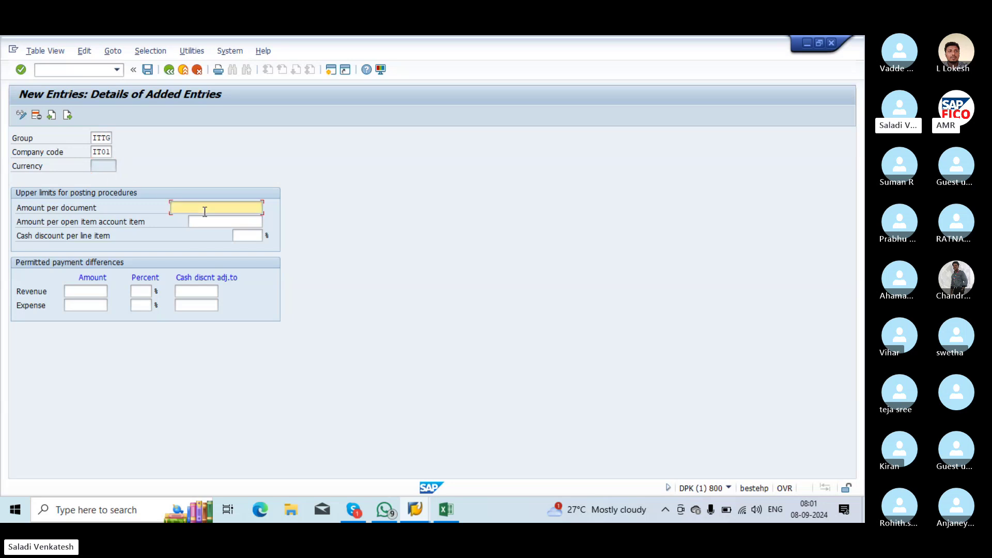
type("99999")
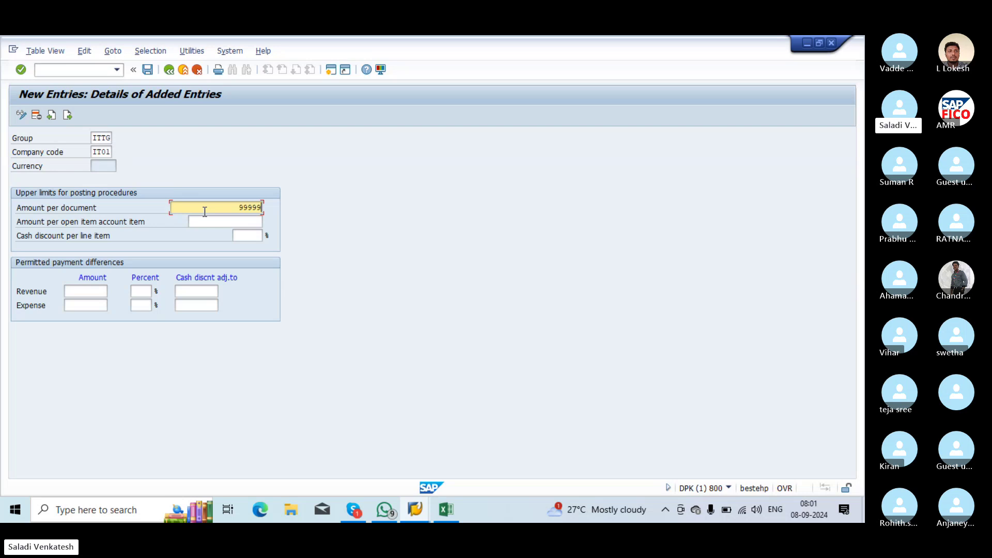
type("99")
left_click(224, 220)
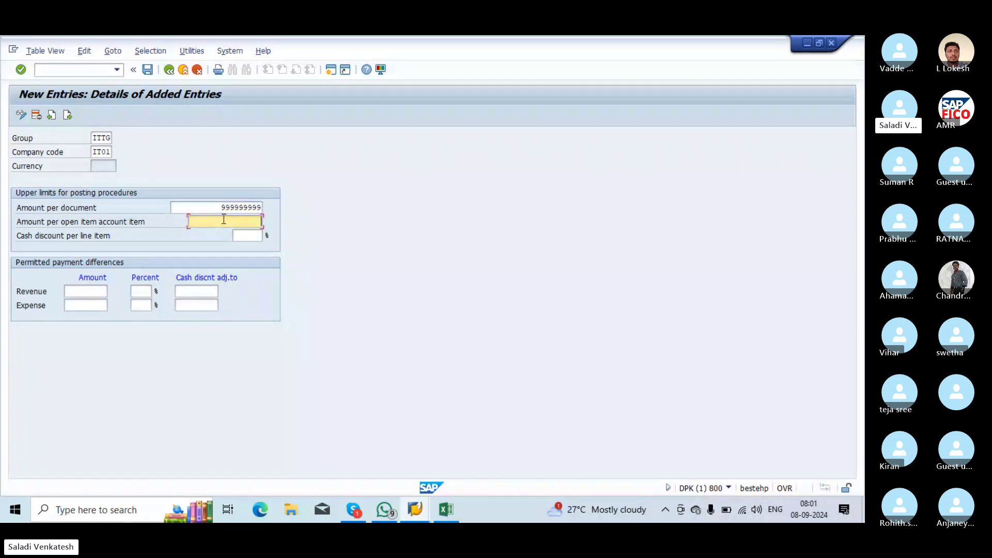
left_click(250, 237)
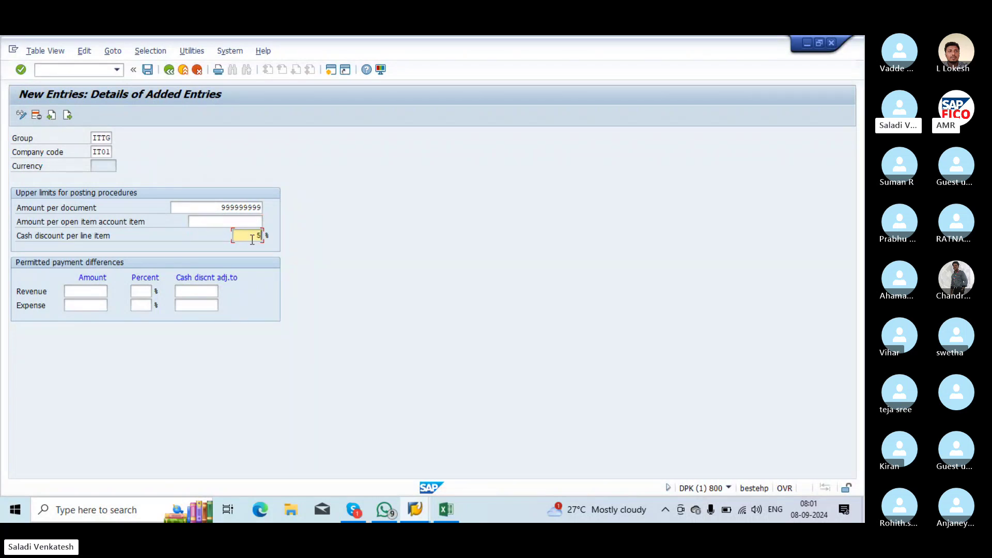
left_click(240, 220)
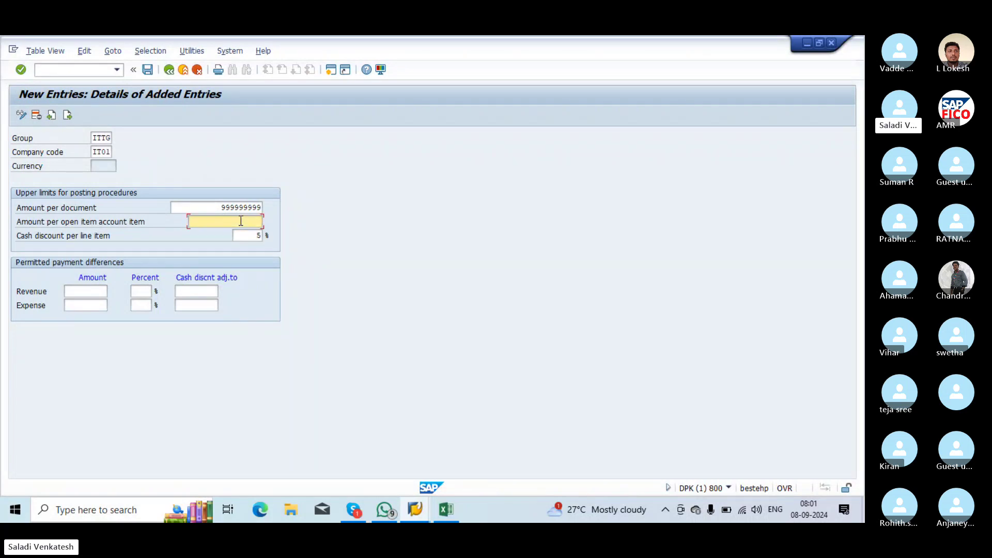
type("999999999")
Set the permitted payment differences for both revenue and expense to amount 100, 5 percent and cash discount adjustment 100
left_click(79, 293)
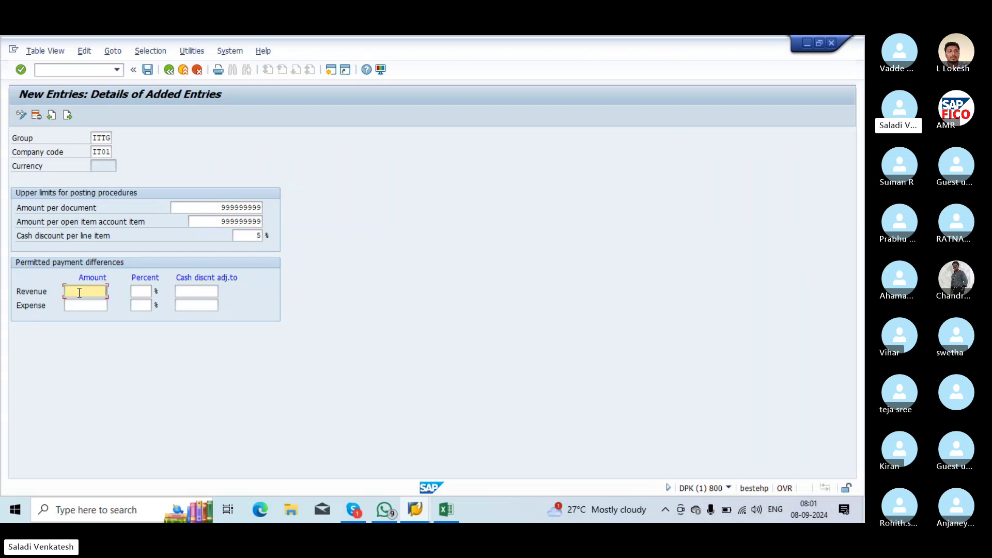
type("100")
left_click(139, 290)
type("5")
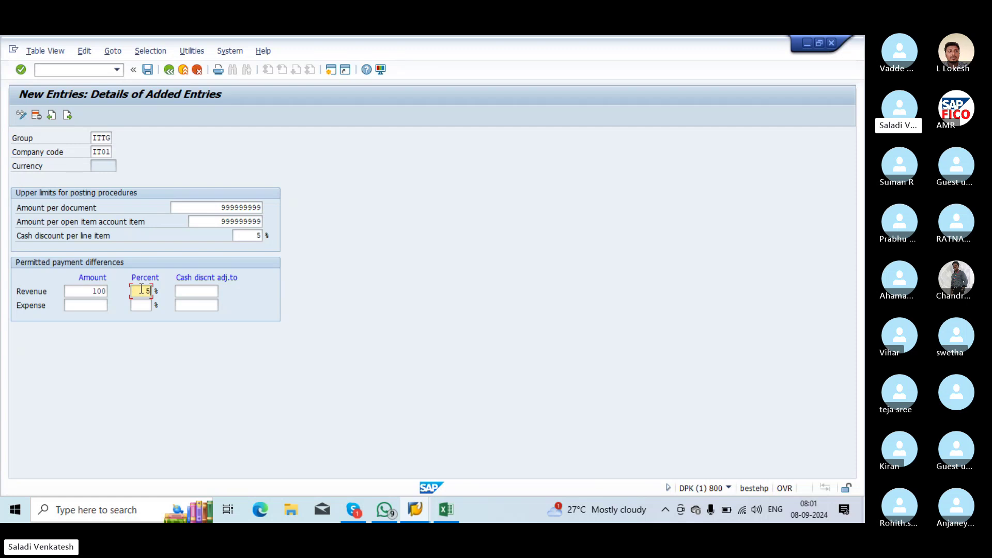
left_click(89, 303)
type("100")
left_click(136, 306)
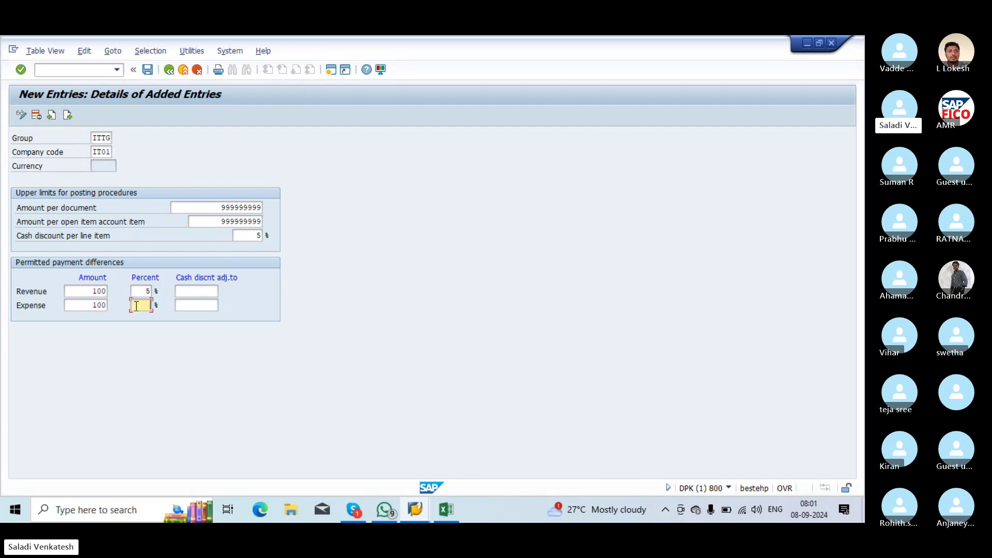
type("5")
left_click(200, 290)
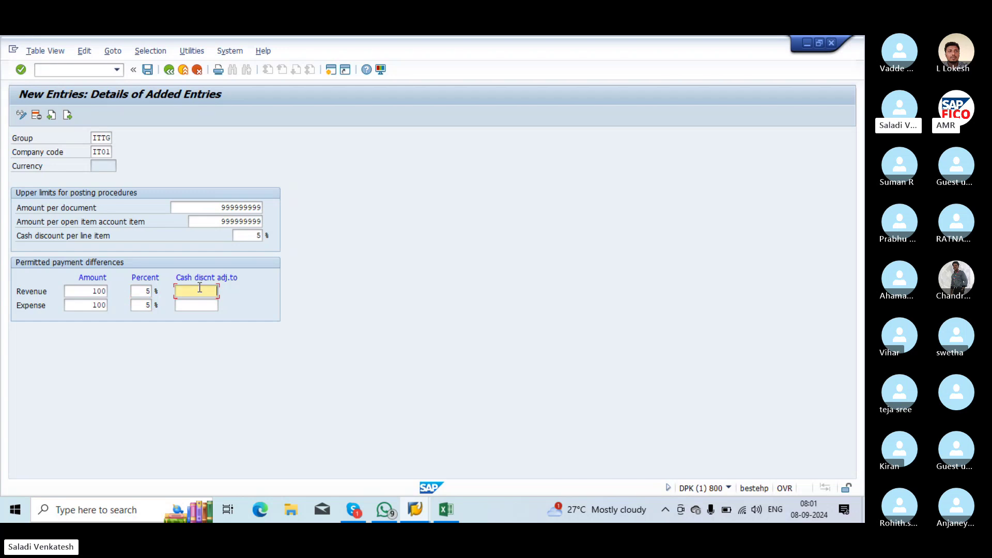
type("100")
left_click(197, 306)
type("100")
Save the new tolerance group under the proposed customizing request and return to the IMG structure
left_click(147, 70)
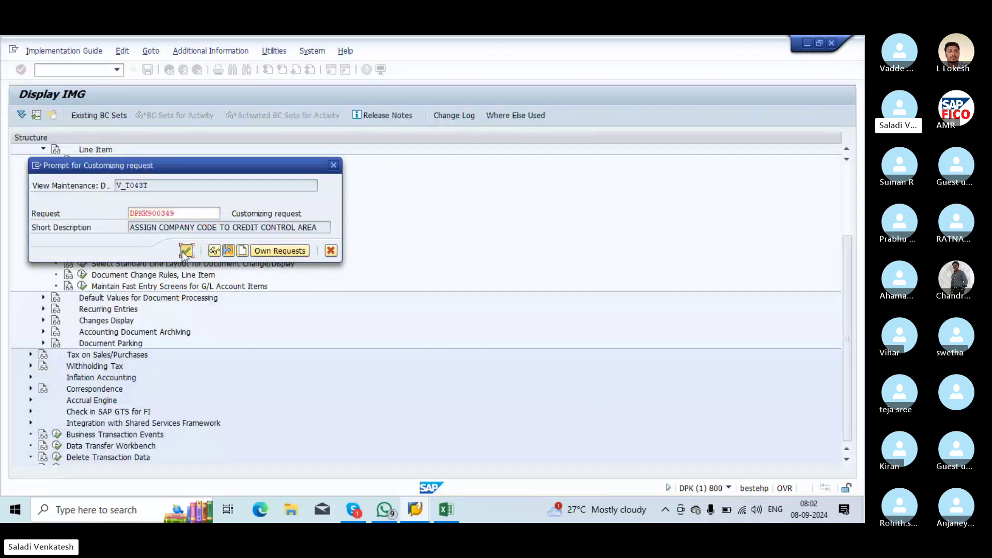
left_click(184, 252)
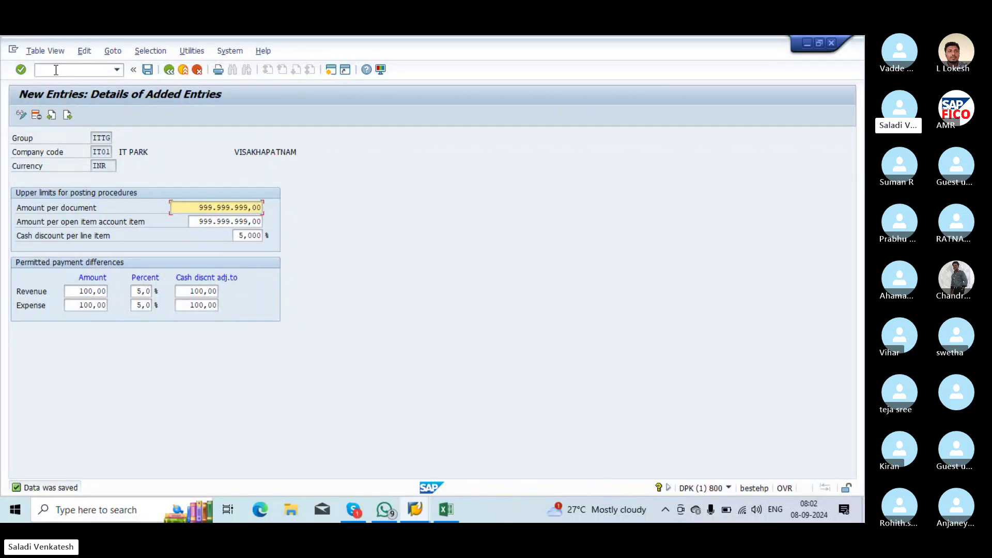
left_click(169, 70)
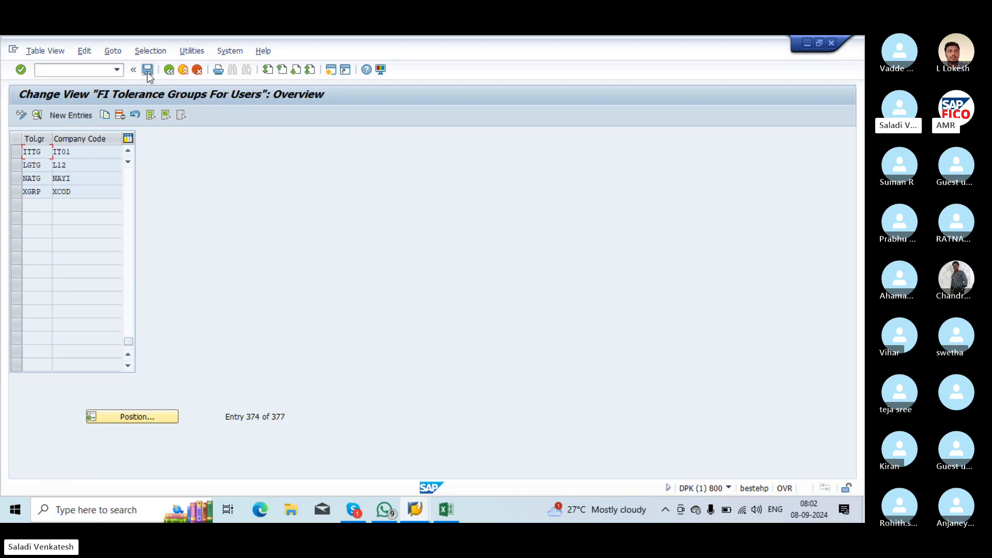
left_click(167, 71)
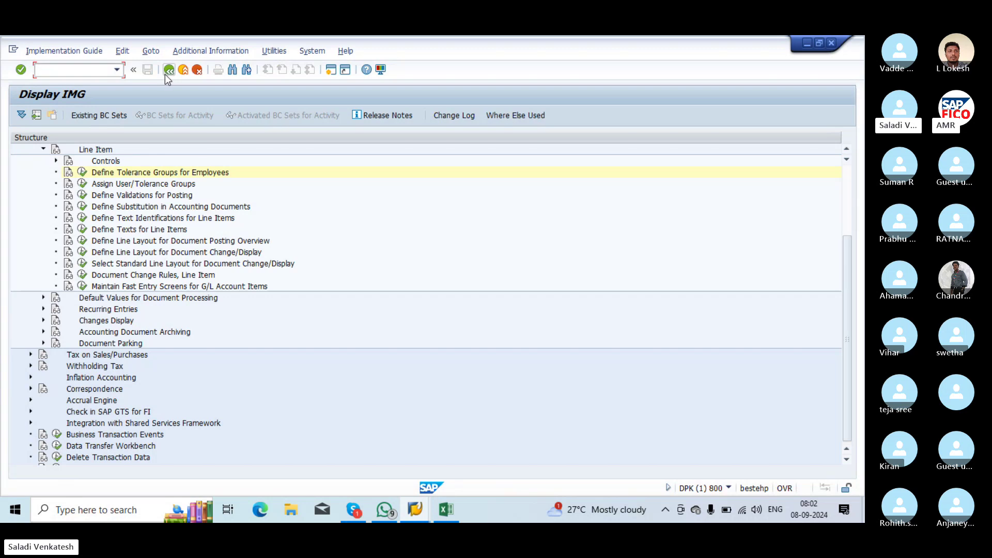
In Assign User/Tolerance Groups, assign tolerance group ITTG to user 42USER46 and save under the proposed customizing request
left_click(83, 185)
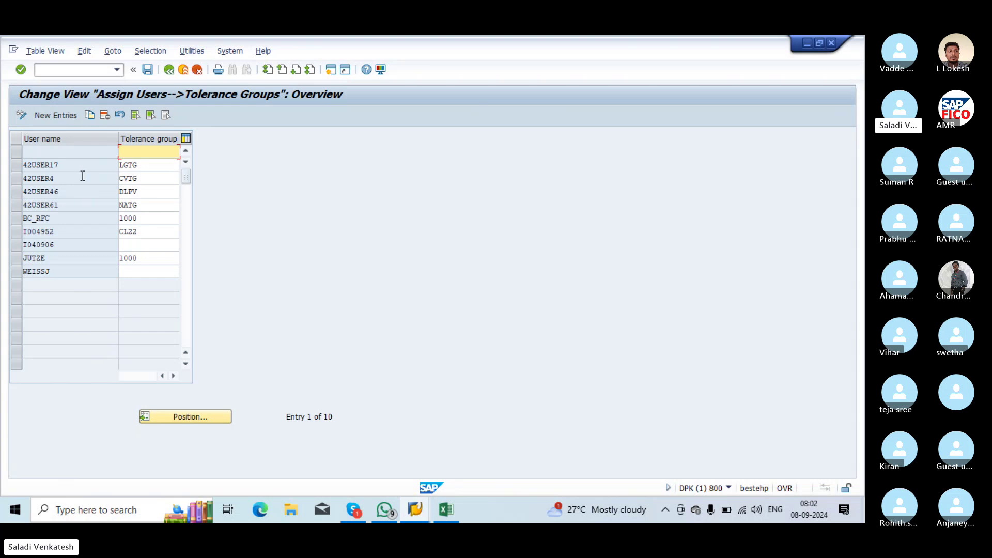
left_click(19, 192)
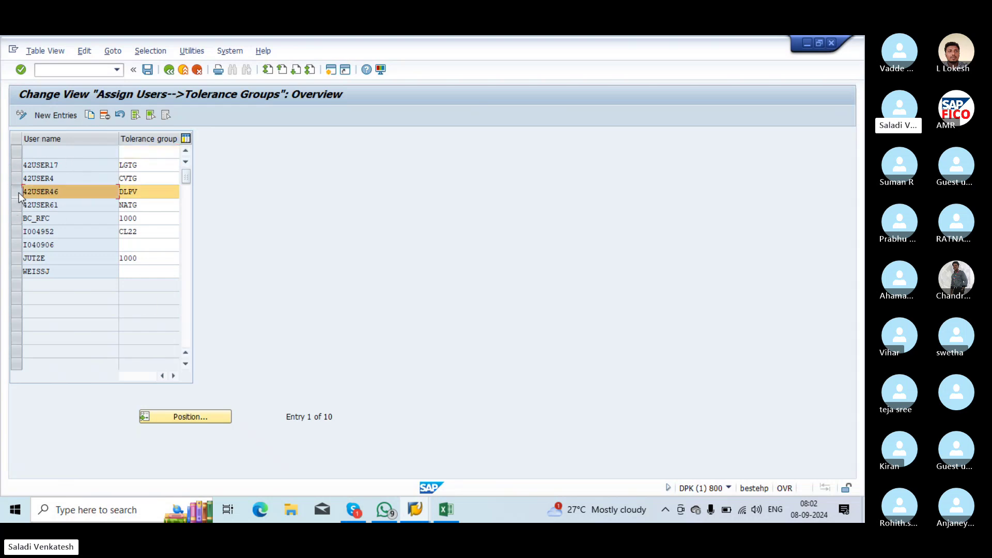
left_click(142, 193)
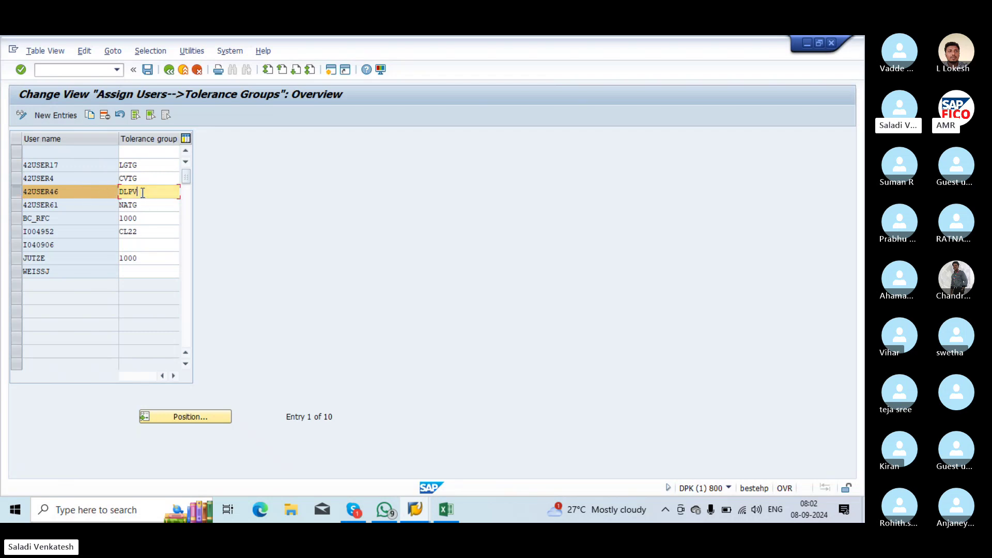
key("BackSpace")
key("BackSpace")
key("BackSpace")
key("BackSpace")
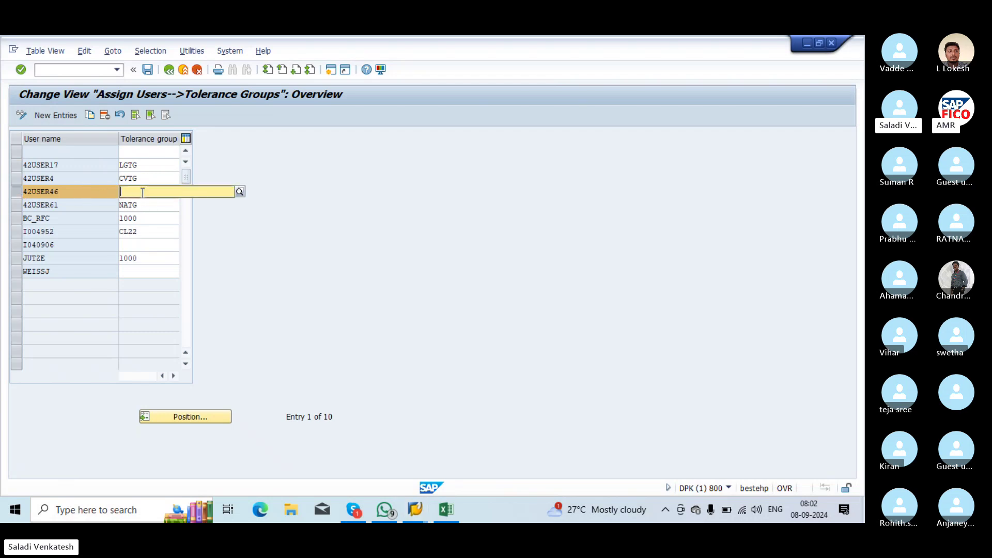
type("IT")
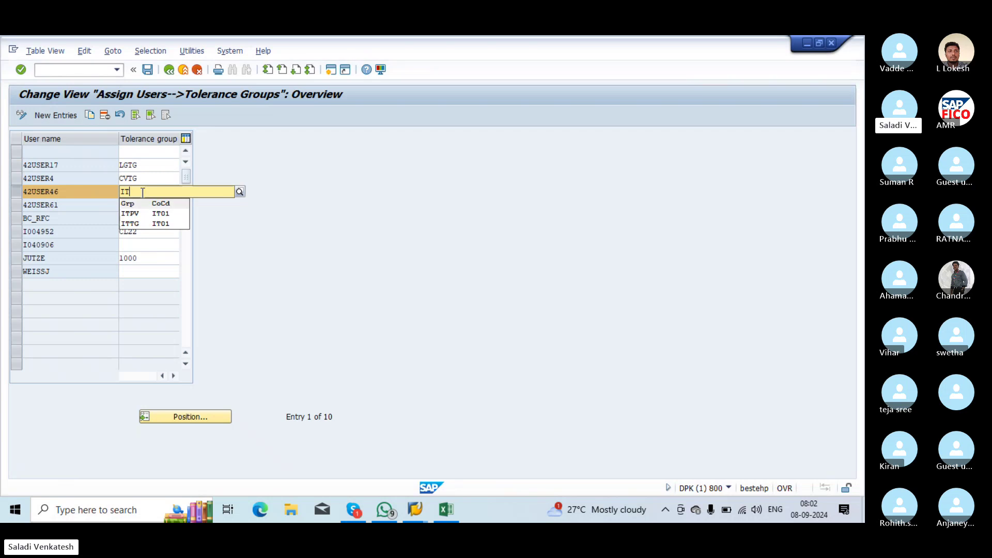
left_click(134, 225)
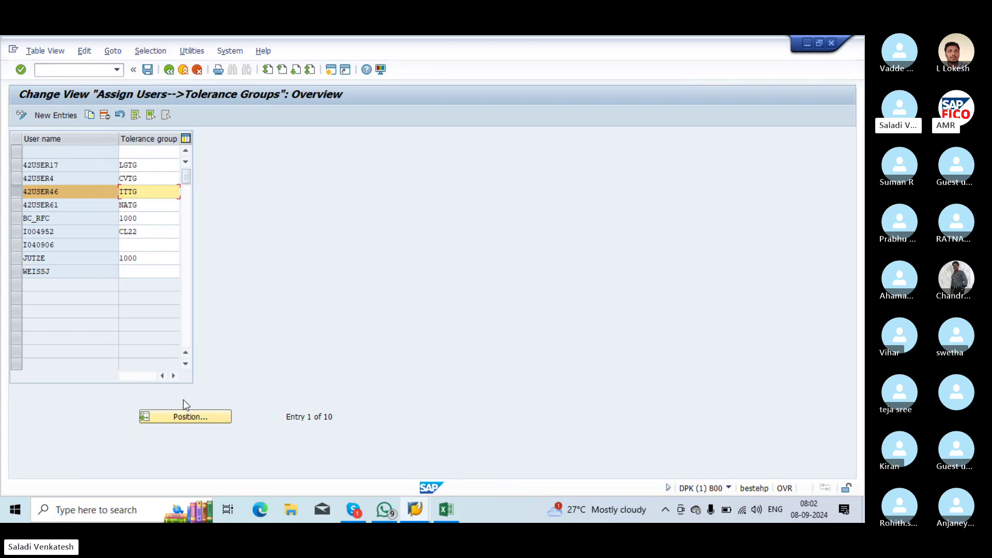
left_click(147, 70)
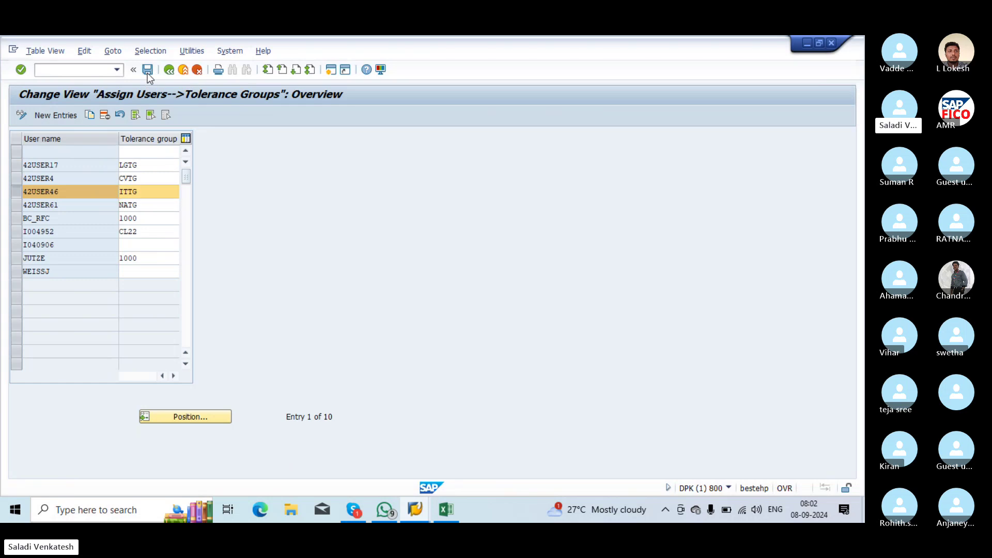
left_click(187, 253)
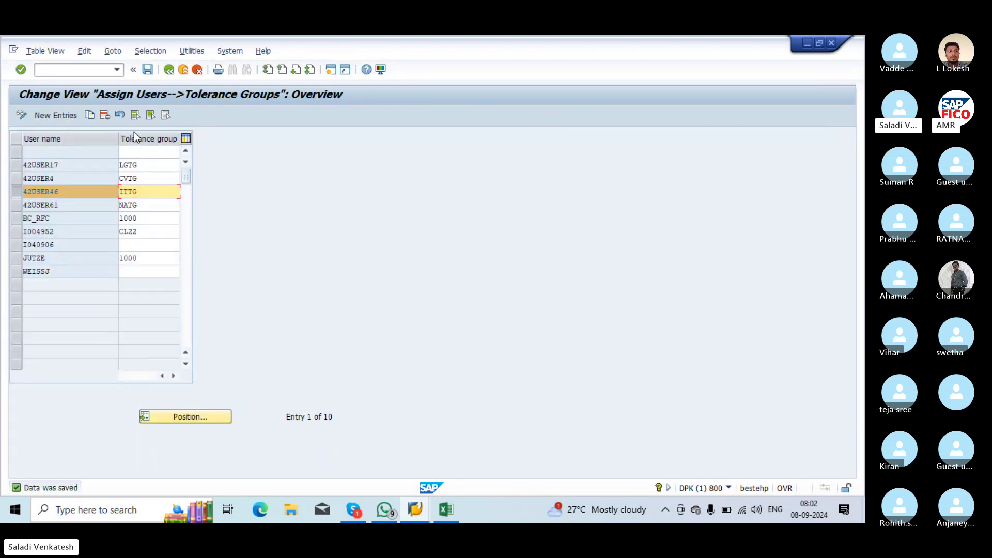
Start transaction FB50 and set the document date to 08.09.2024
left_click(61, 73)
type("/")
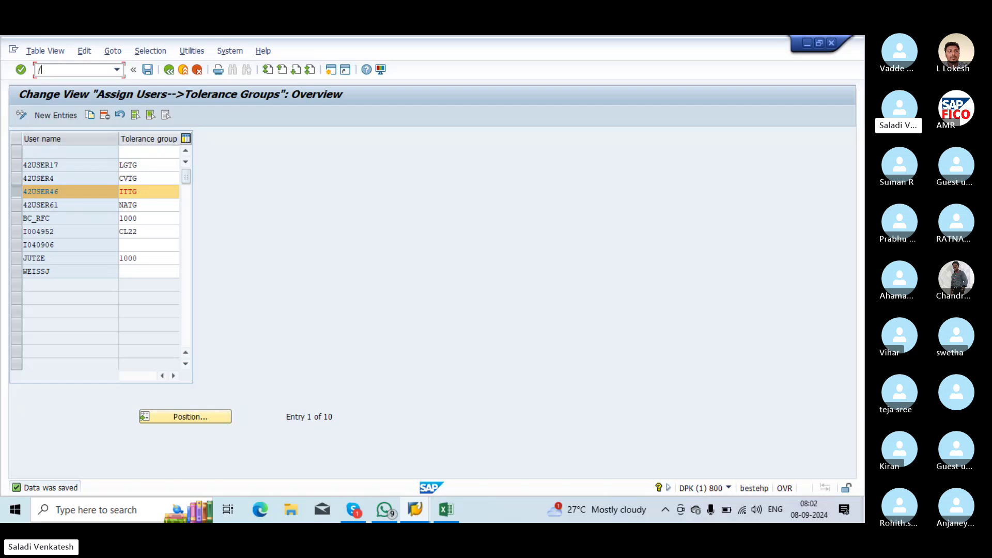
type("NFB50")
key("Return")
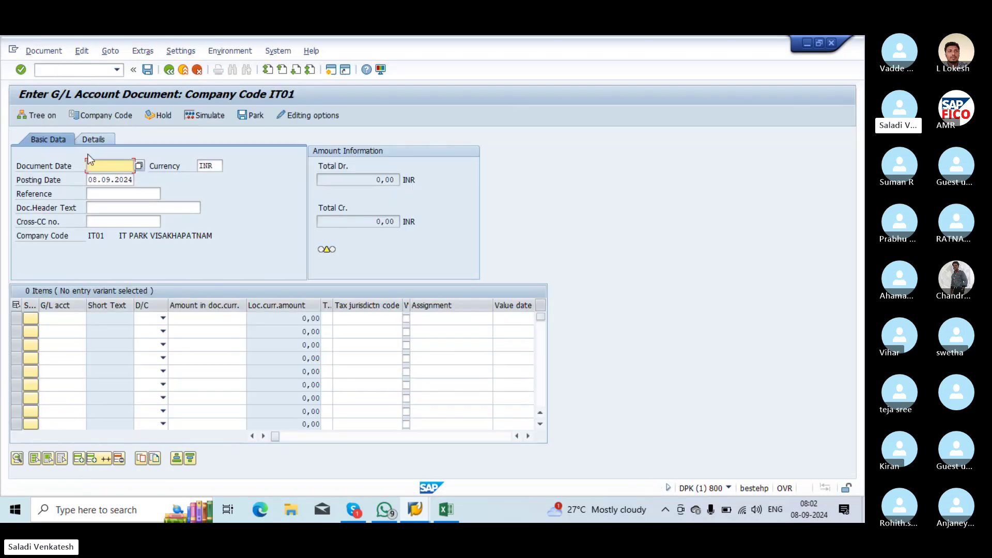
left_click(139, 165)
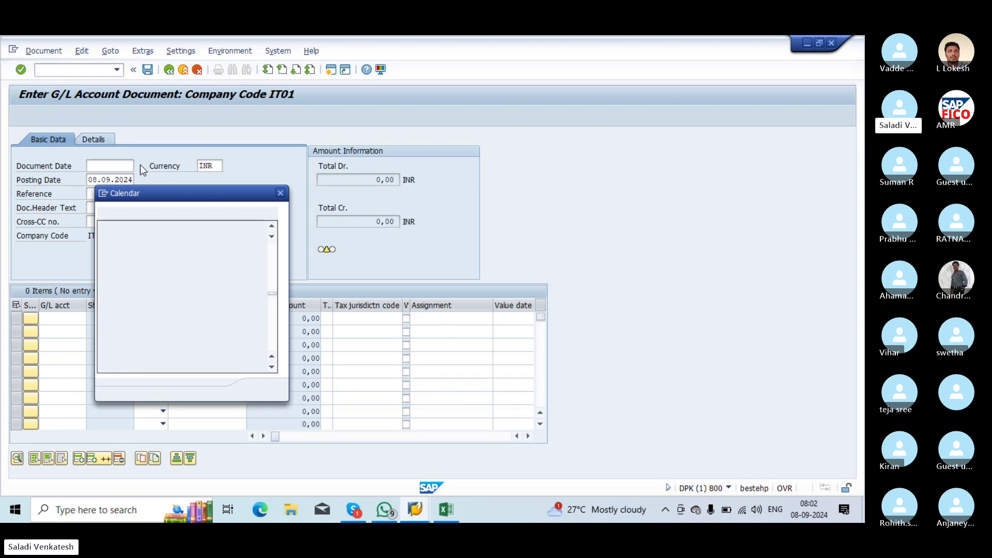
double_click(257, 299)
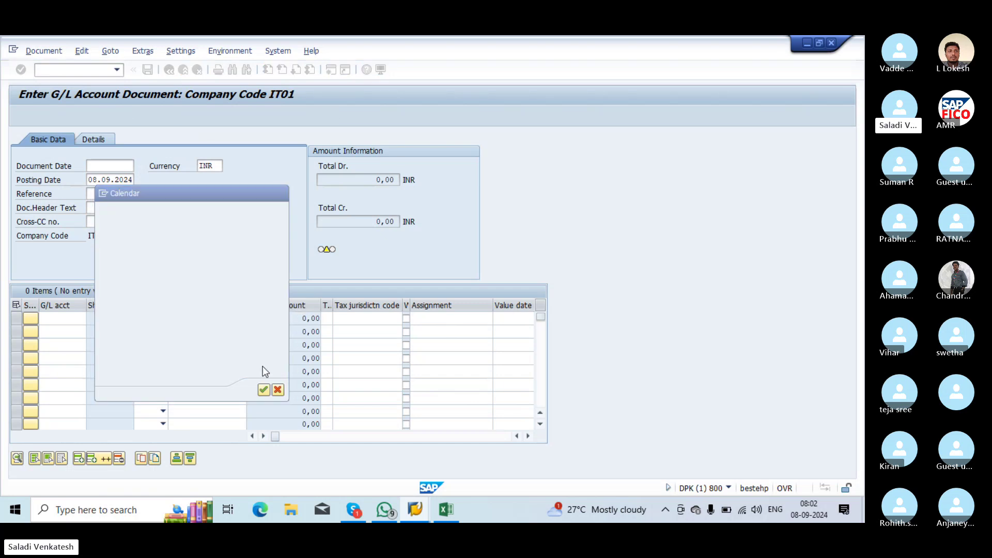
Look up the G/L accounts for the first line item and choose RENT ACCOUNT
left_click(67, 318)
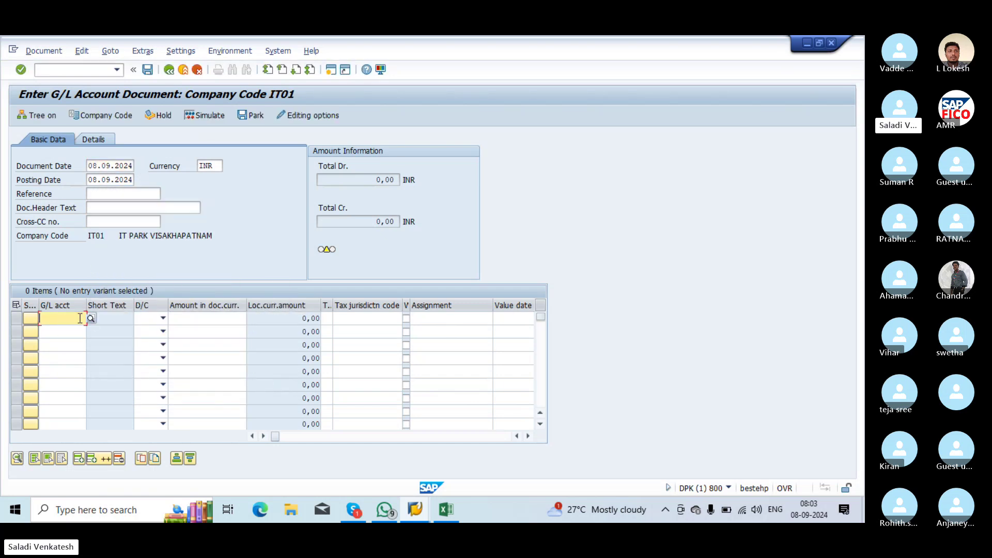
left_click(91, 318)
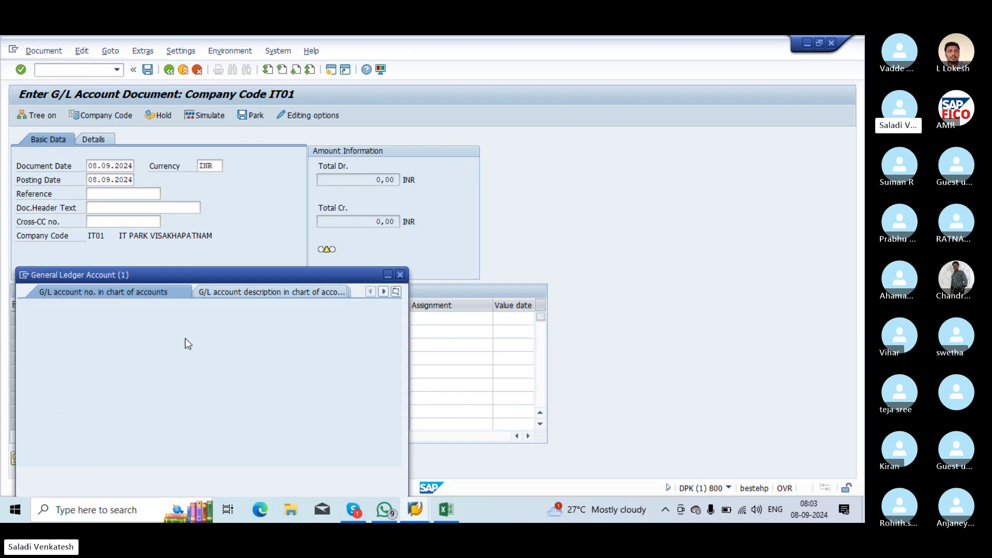
left_click(358, 476)
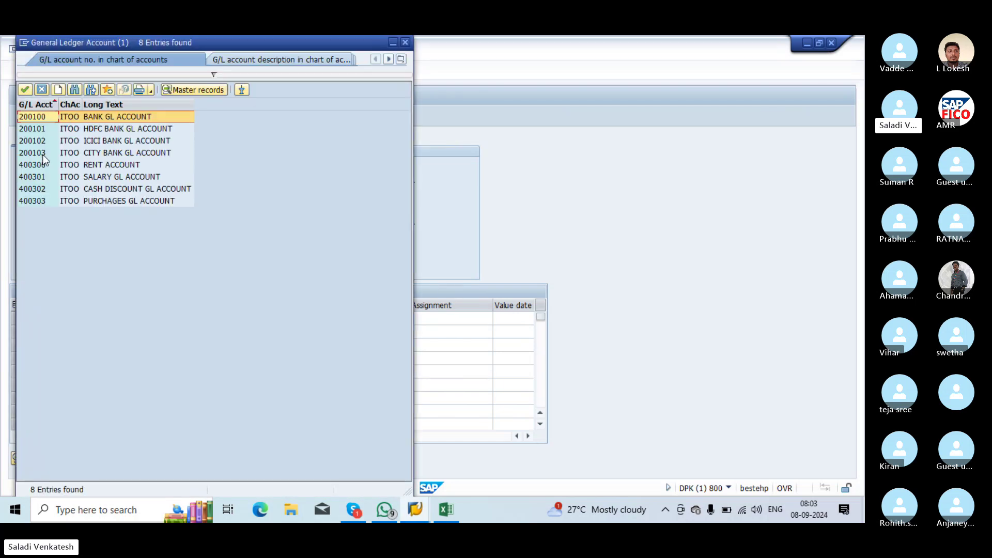
left_click(44, 165)
left_click(26, 92)
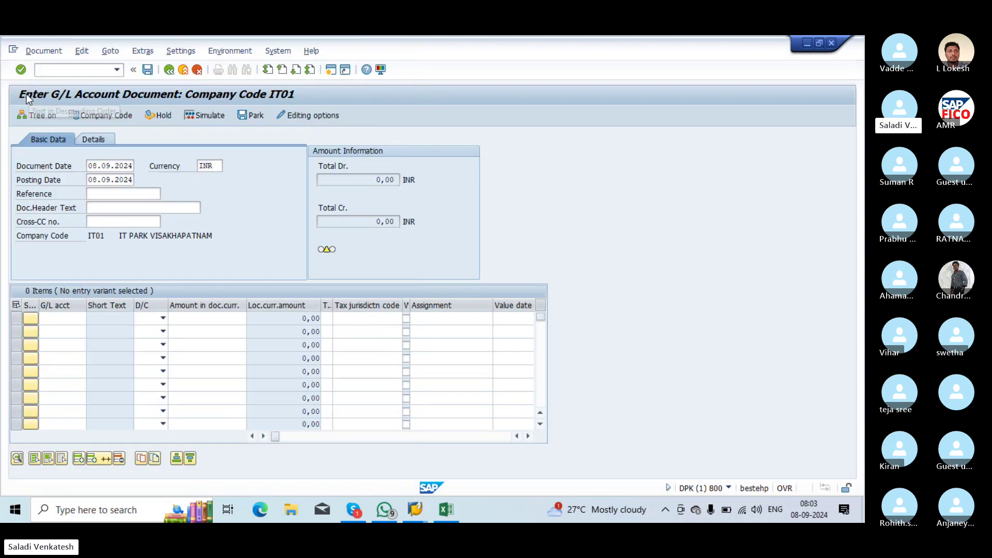
Enter the rent account line item as a debit of 10000 in document currency
left_click(162, 319)
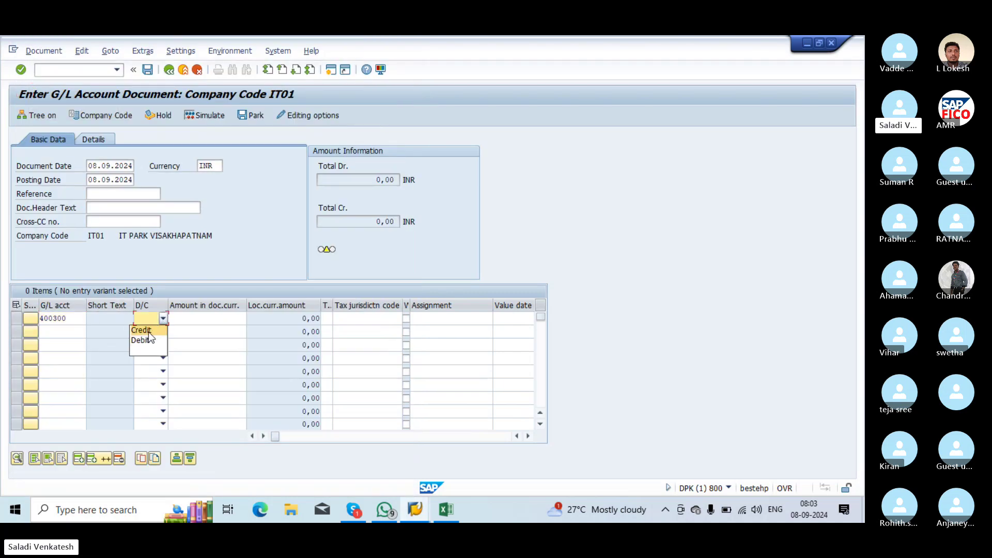
left_click(147, 330)
left_click(191, 318)
type("1")
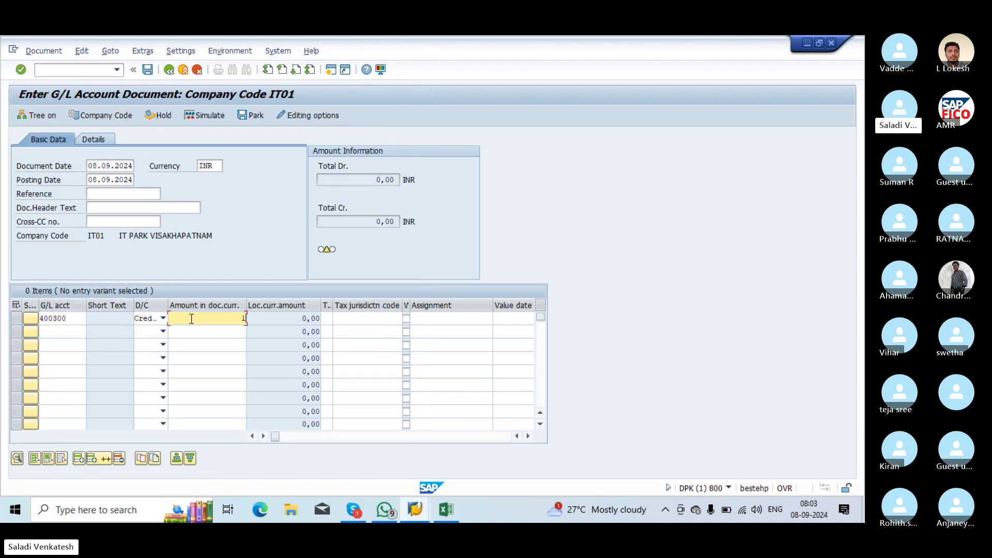
type("0000")
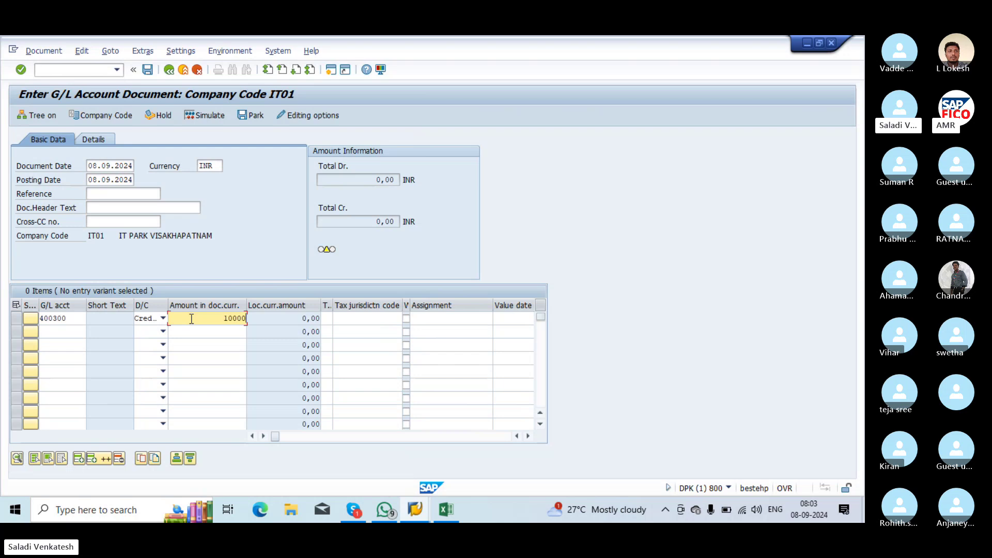
left_click(158, 320)
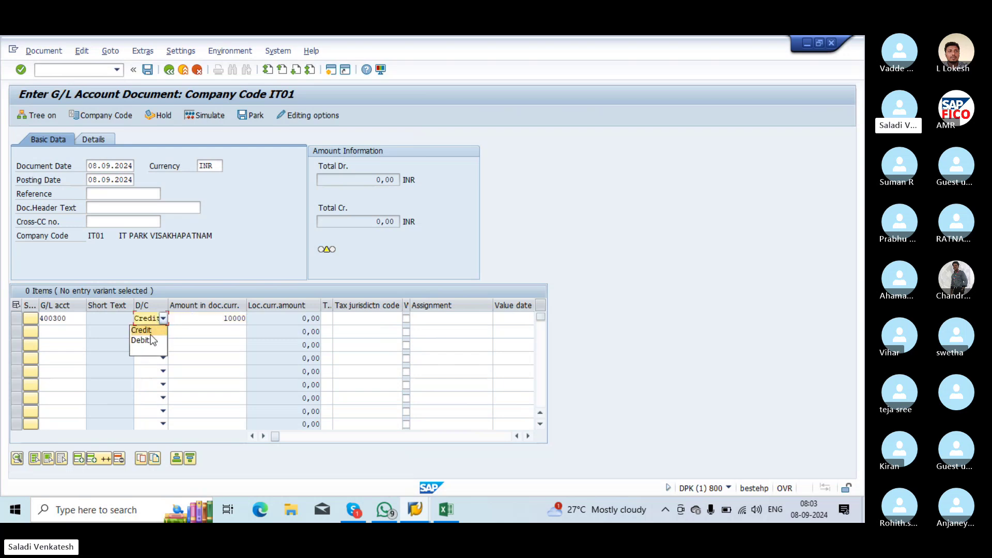
left_click(165, 321)
left_click(148, 339)
Add a second line item crediting BANK GL ACCOUNT, chosen through the account search, with 10000, and validate the entries
left_click(63, 331)
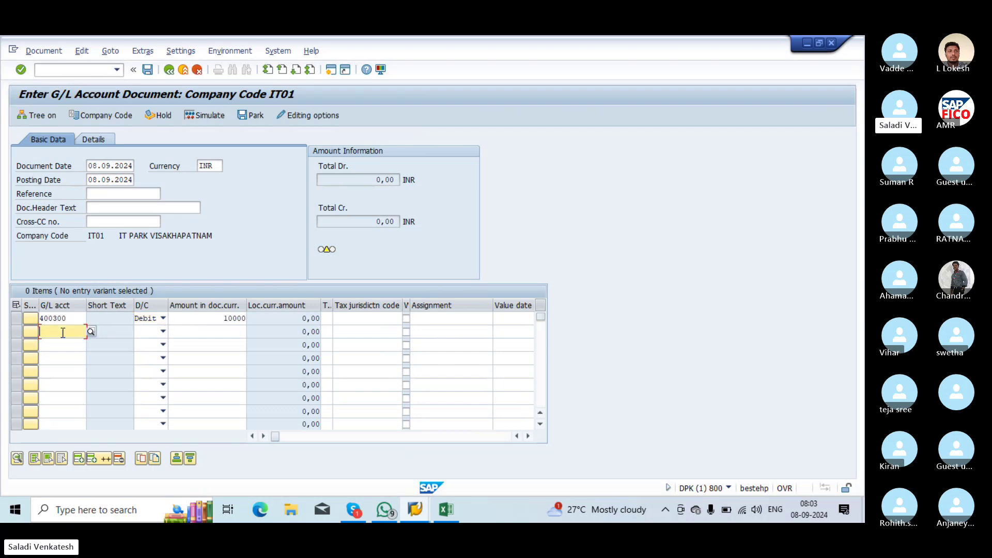
left_click(91, 332)
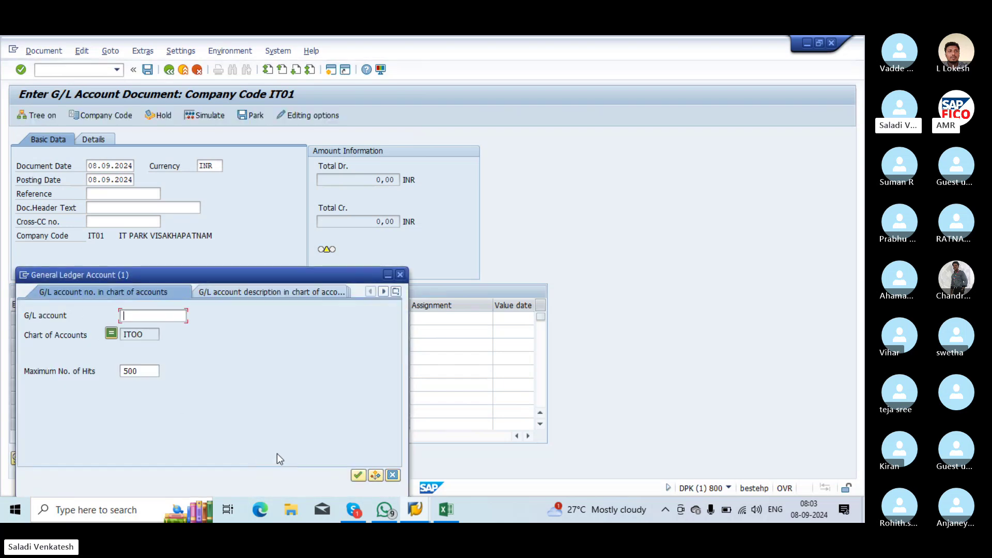
left_click(358, 475)
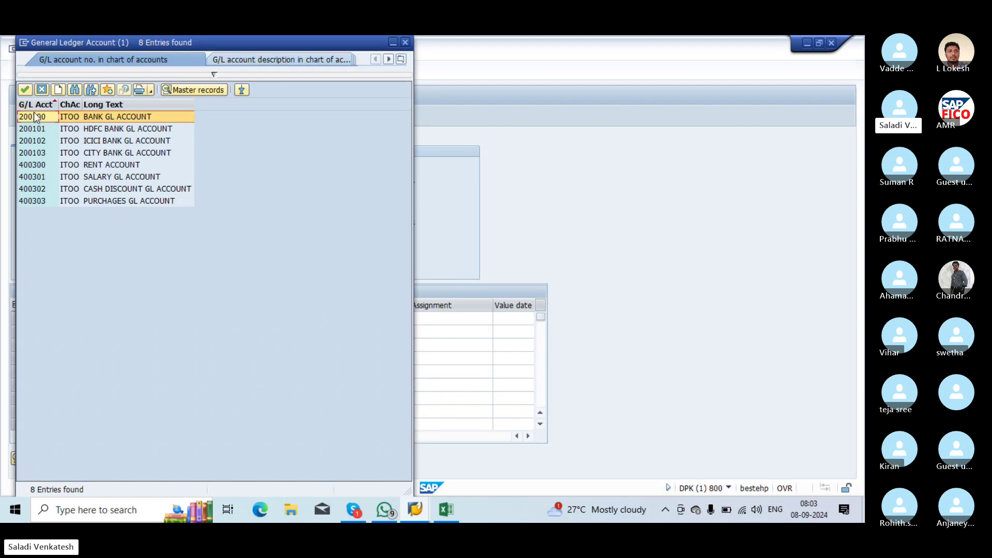
left_click(26, 90)
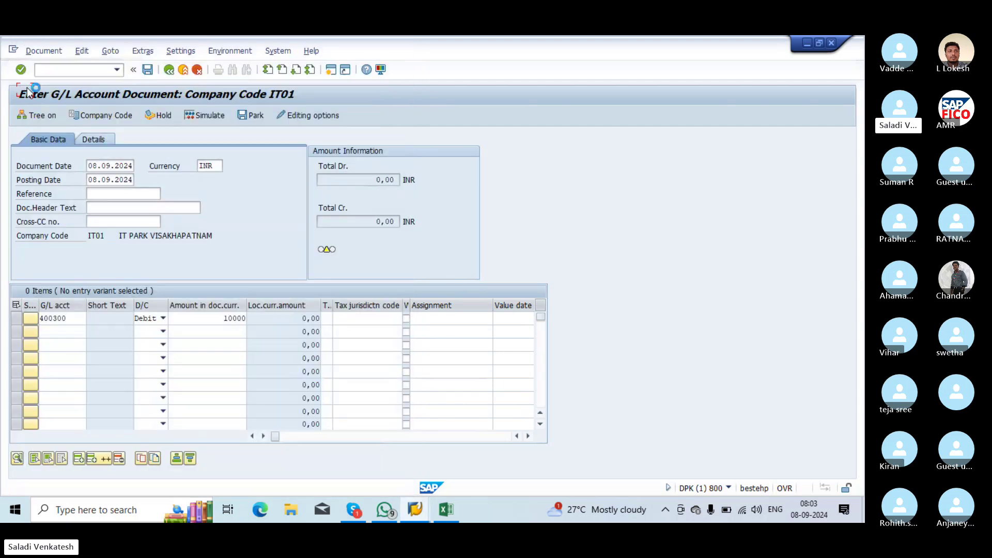
left_click(163, 332)
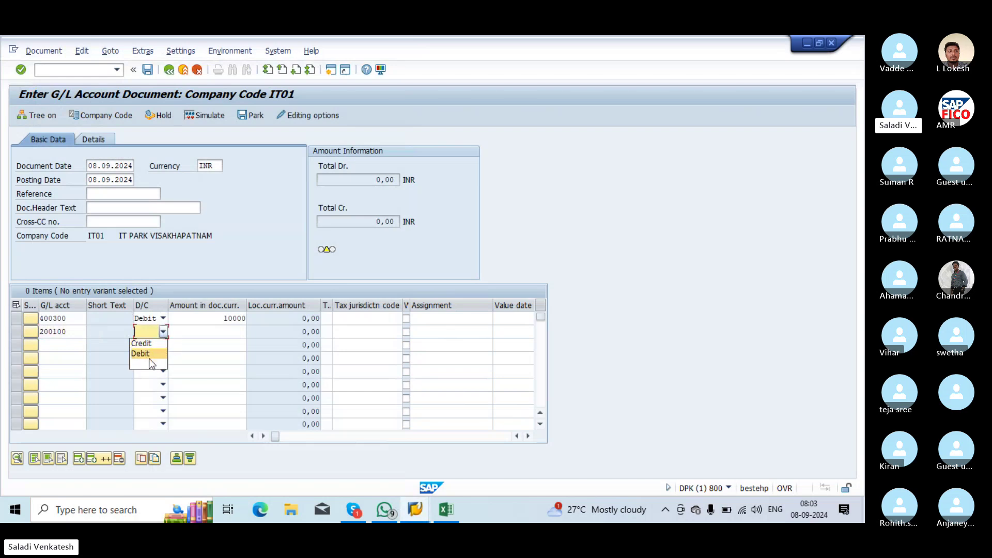
left_click(140, 343)
left_click(200, 336)
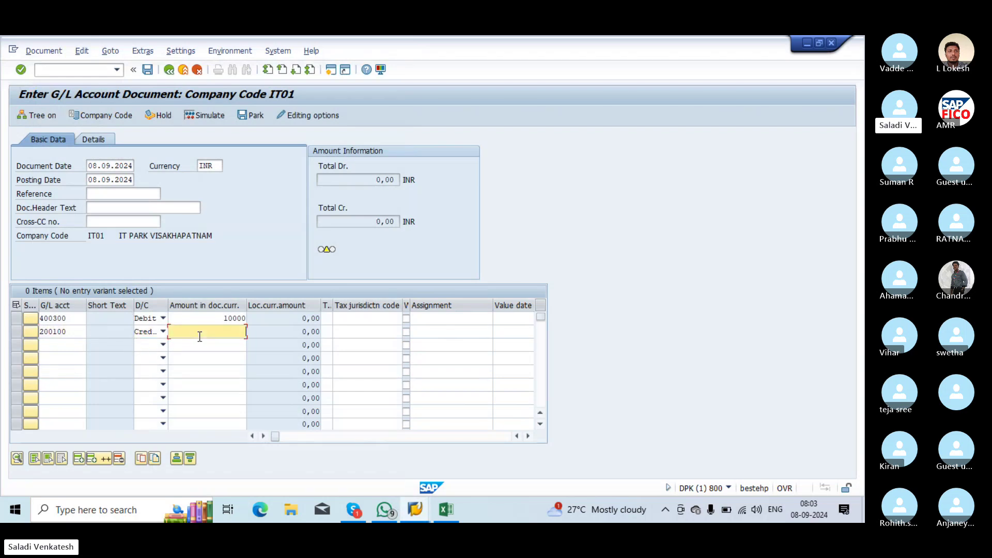
type("10000")
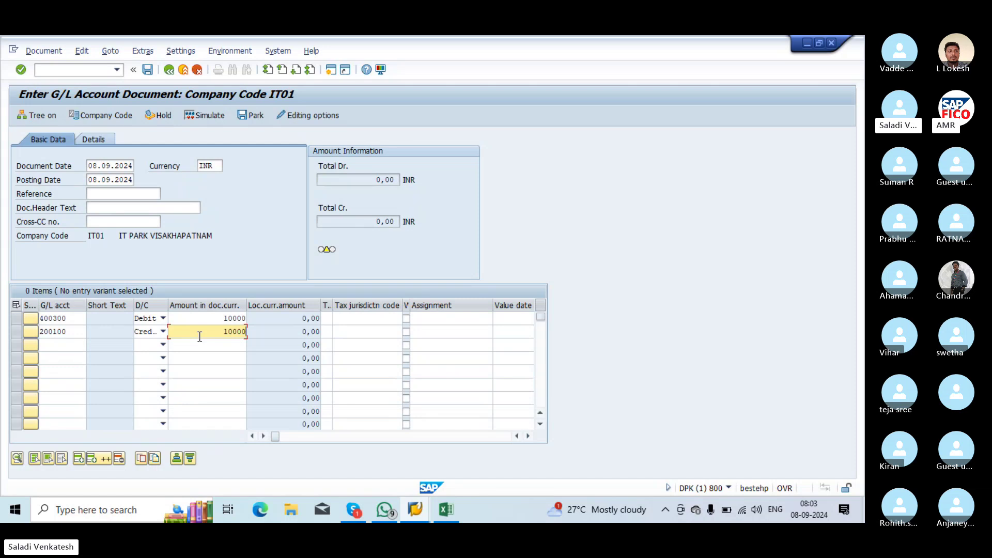
key("Return")
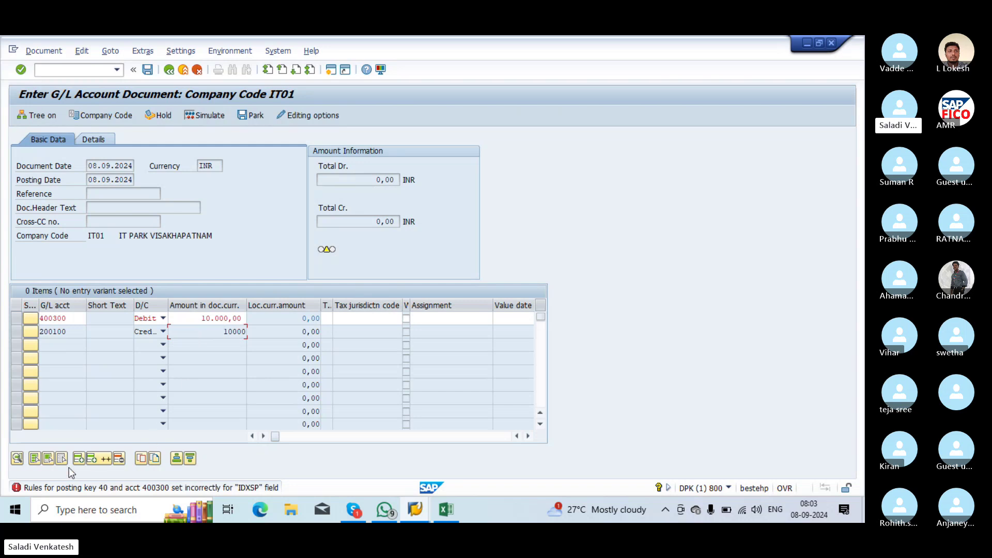
Open the long text of the posting key error and execute its link to the G/L account master record
left_click(19, 489)
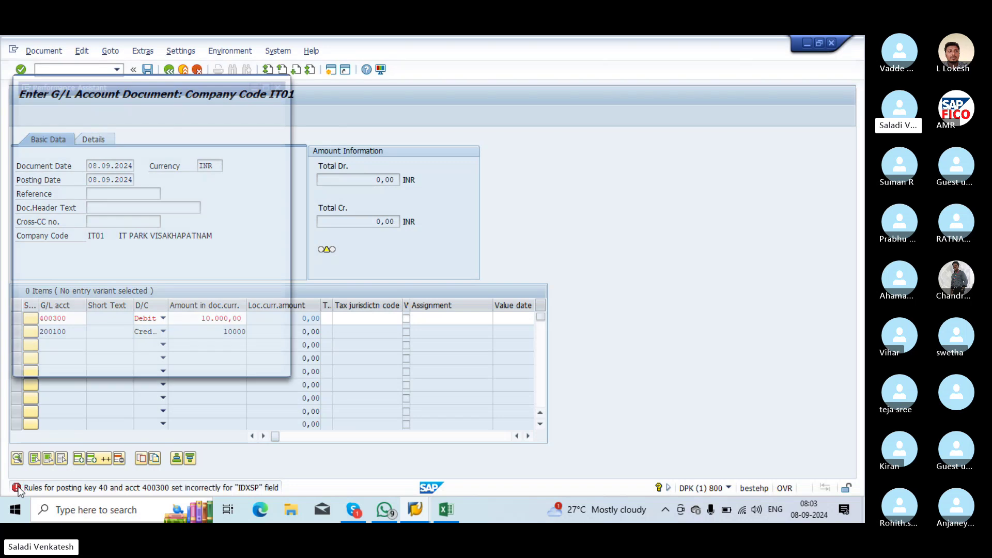
left_click(269, 84)
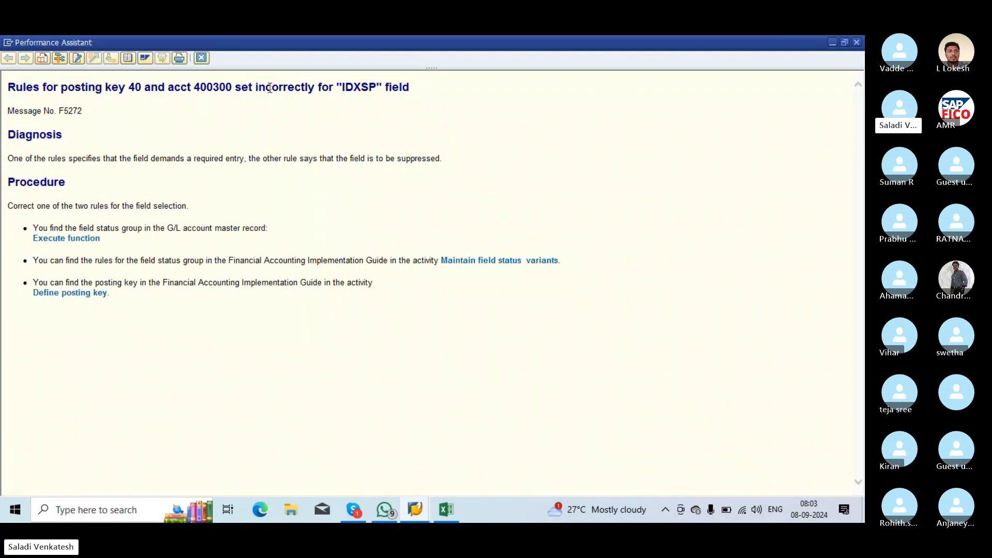
left_click(56, 239)
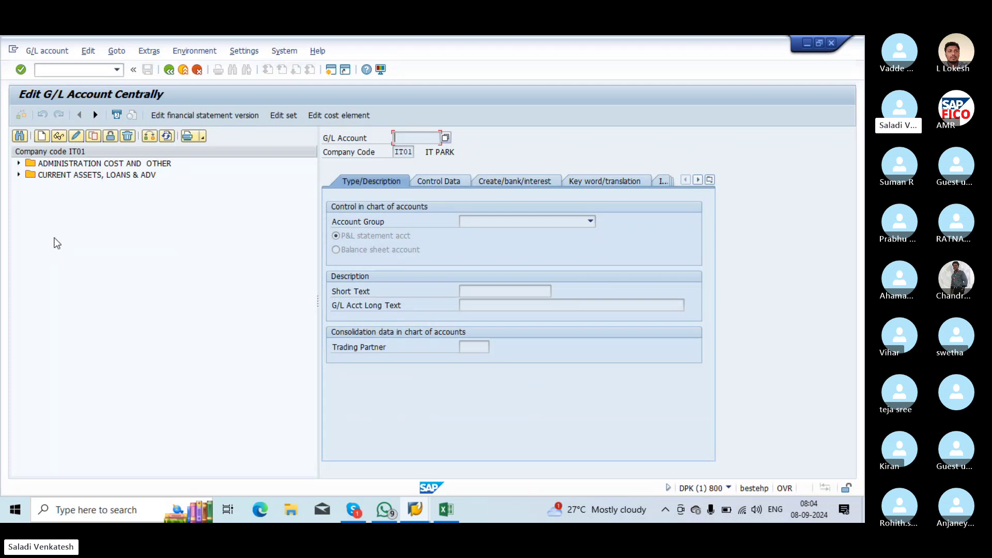
Display RENT ACCOUNT from the account tree and examine its control data and its document creation settings with the field status group
left_click(19, 163)
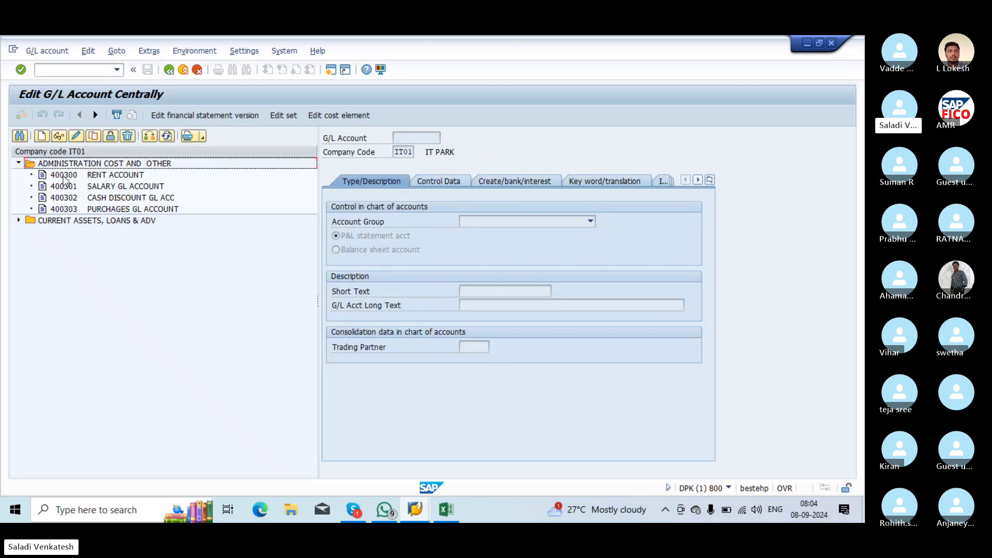
left_click(18, 221)
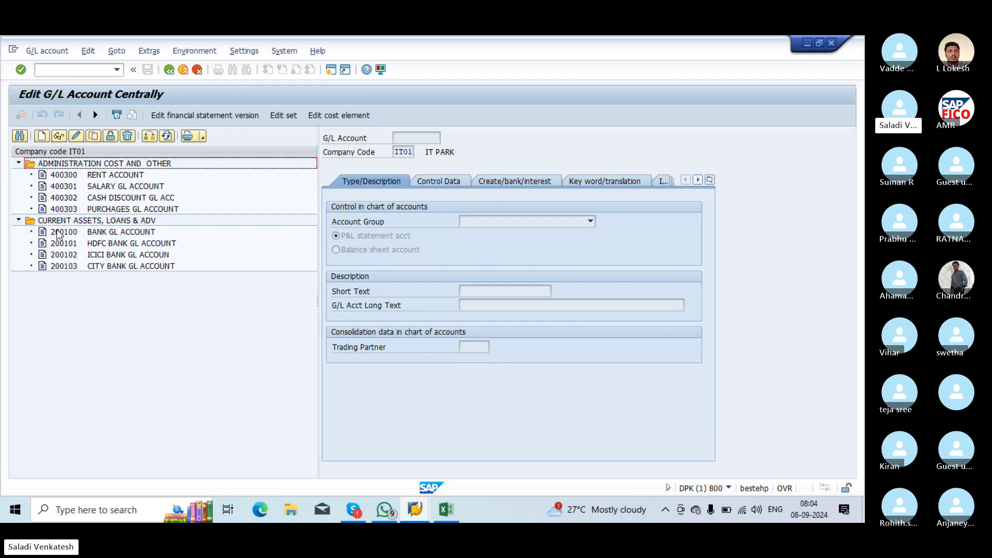
double_click(54, 177)
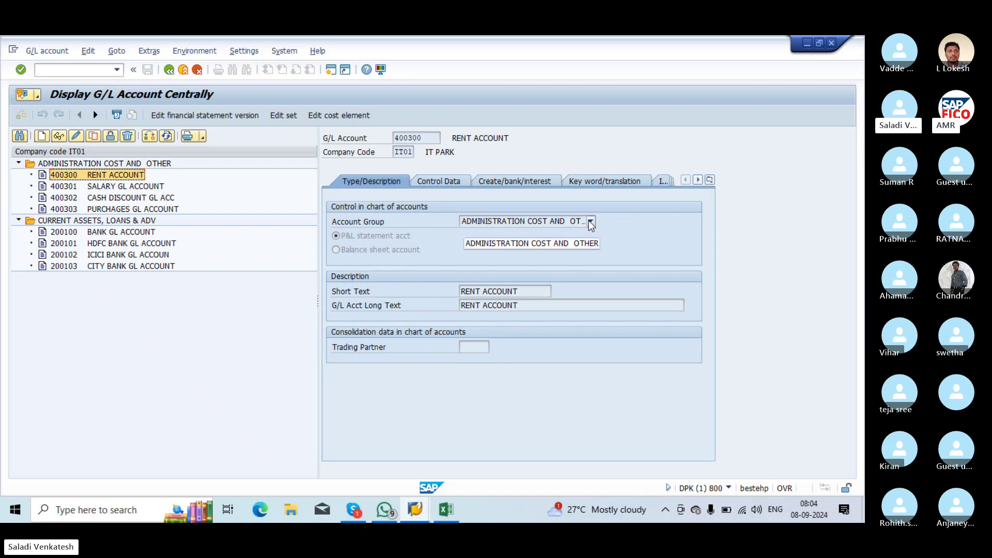
left_click(438, 181)
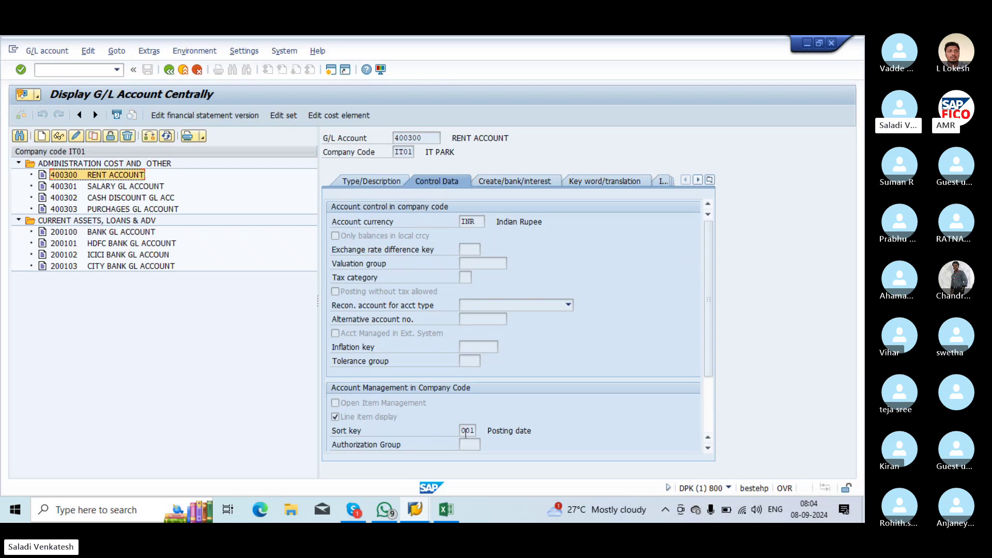
left_click(490, 184)
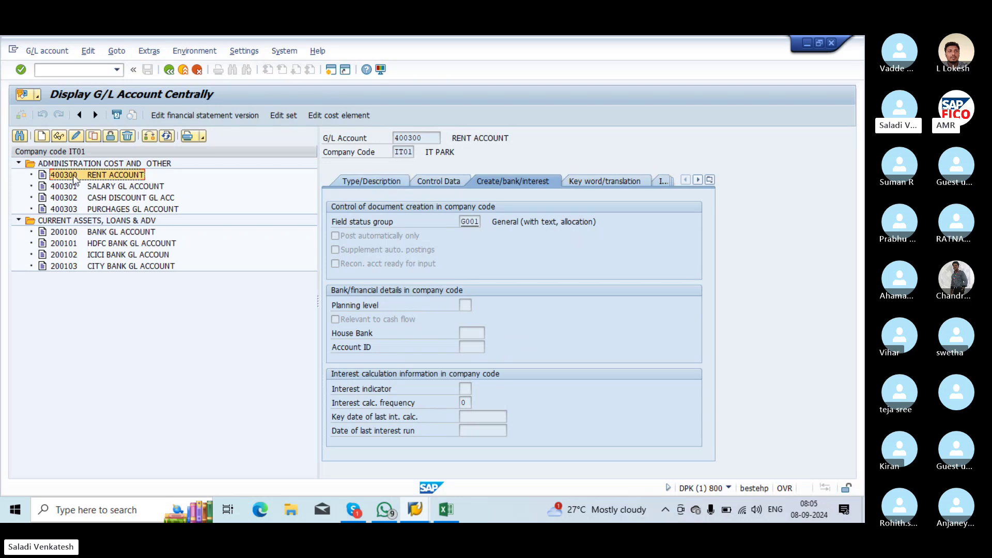
Switch RENT ACCOUNT to change mode, reselect field status group G001 from the value list and save
left_click(76, 137)
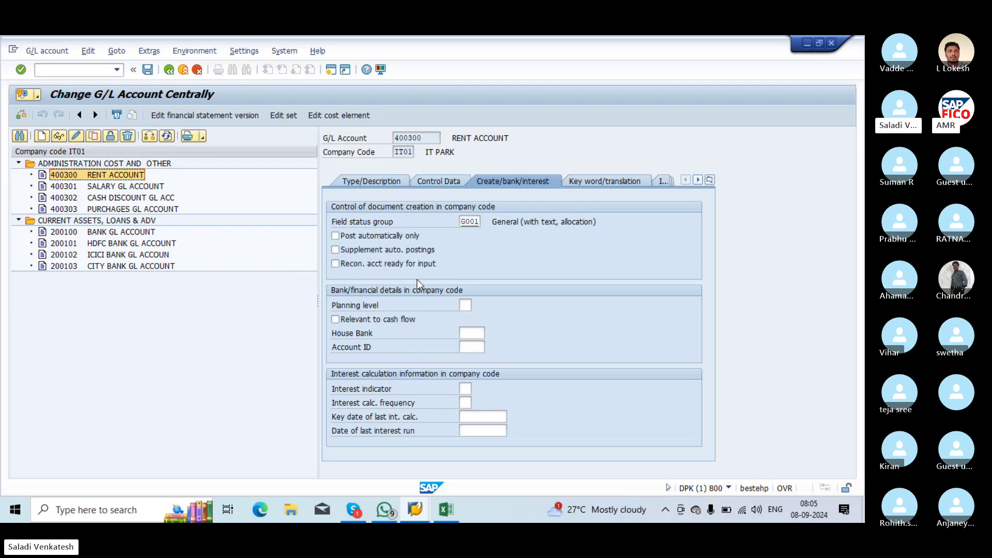
left_click(476, 221)
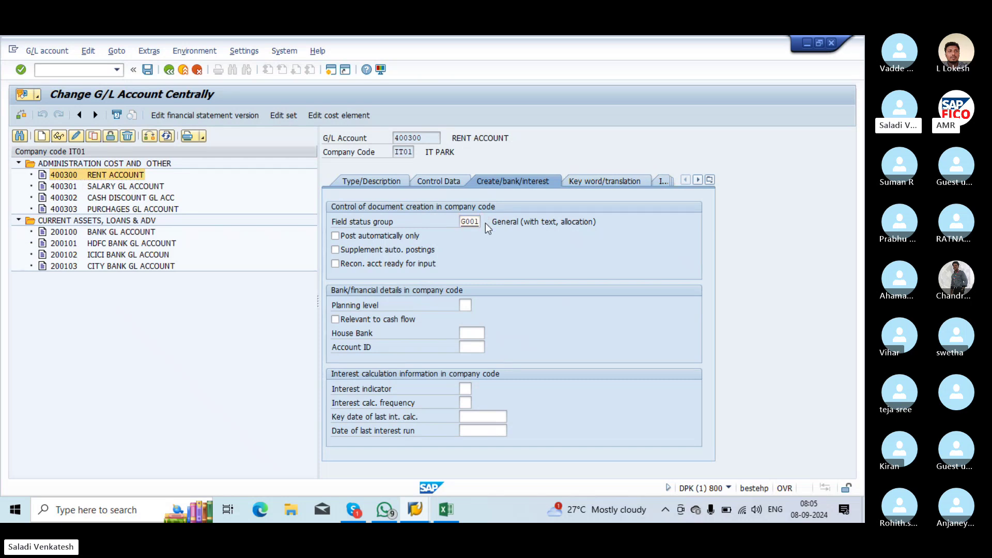
left_click(486, 222)
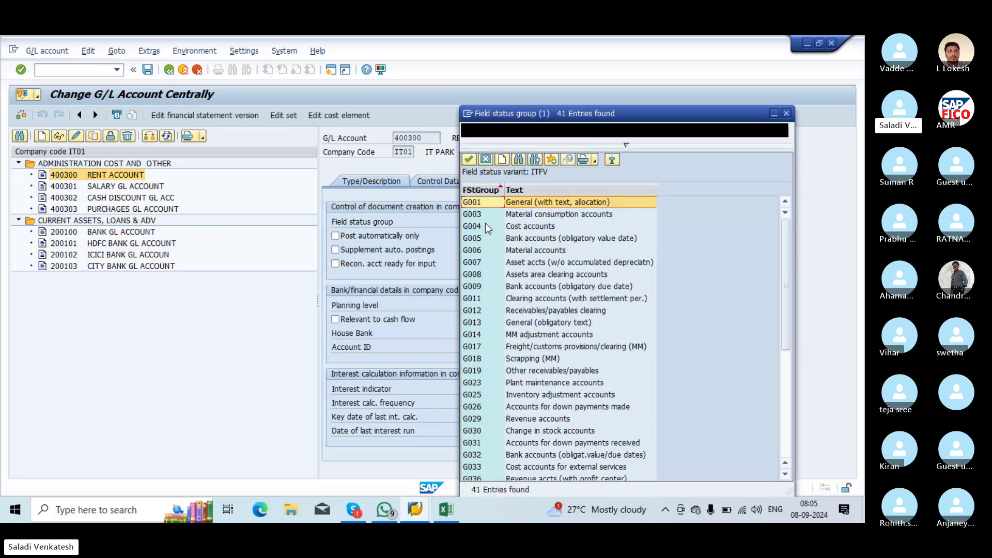
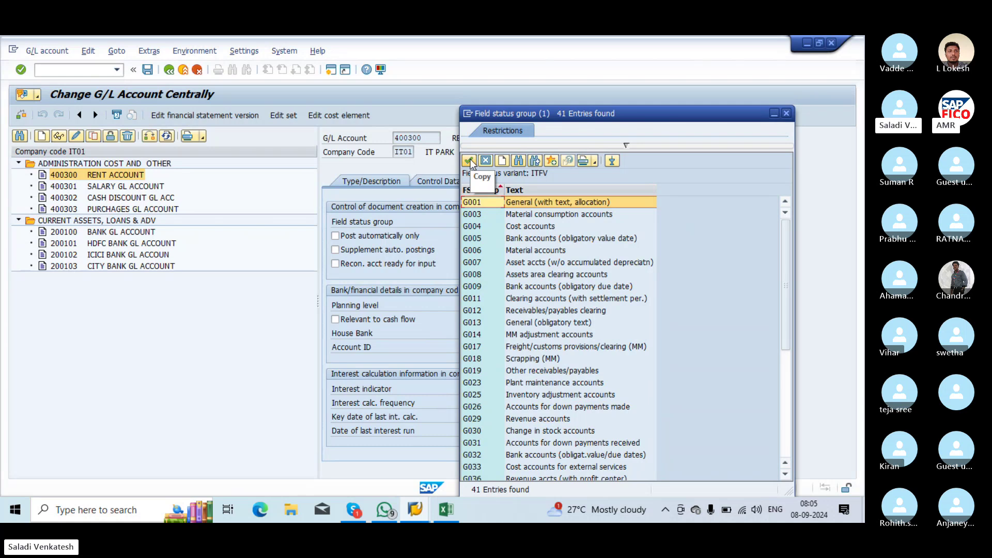
left_click(469, 161)
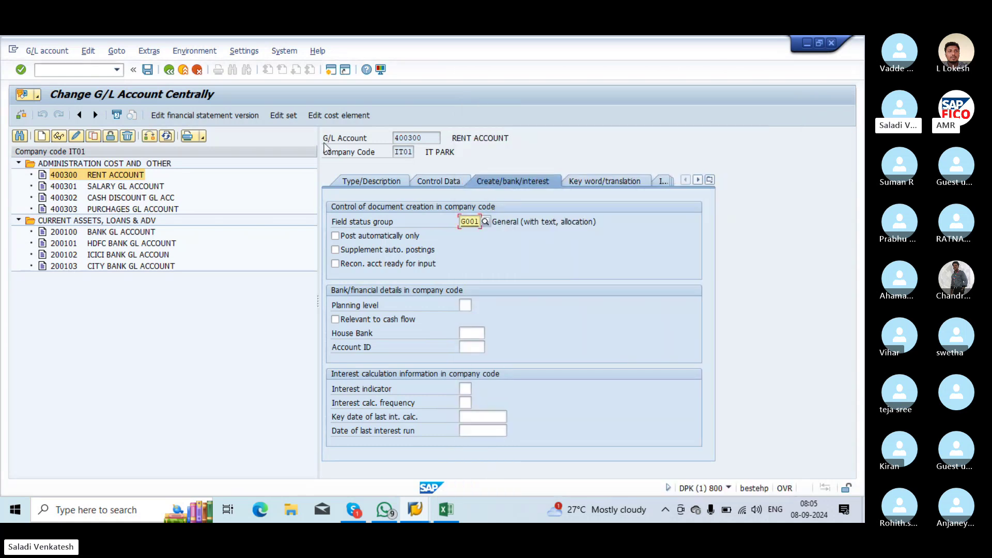
left_click(149, 74)
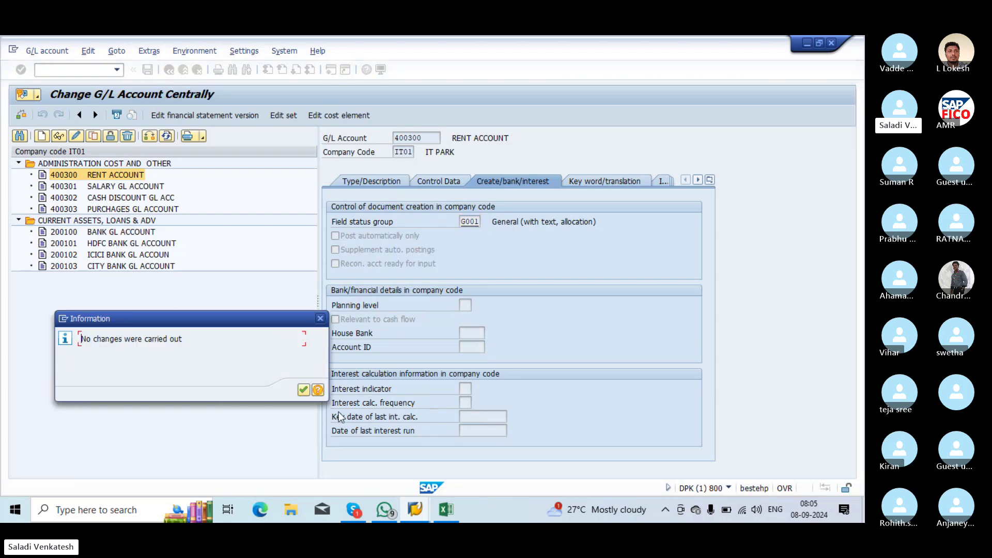
left_click(303, 389)
left_click(81, 69)
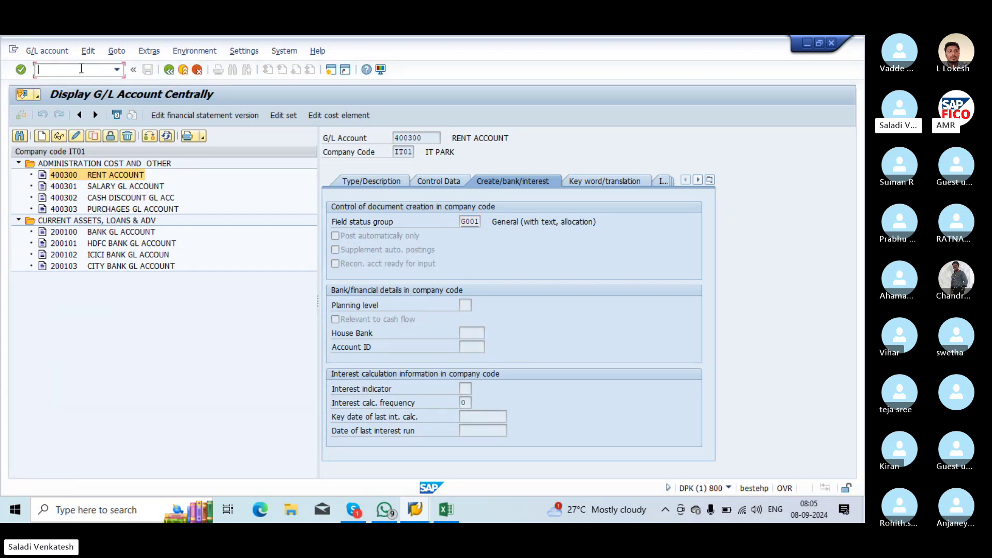
type("/NOBD4")
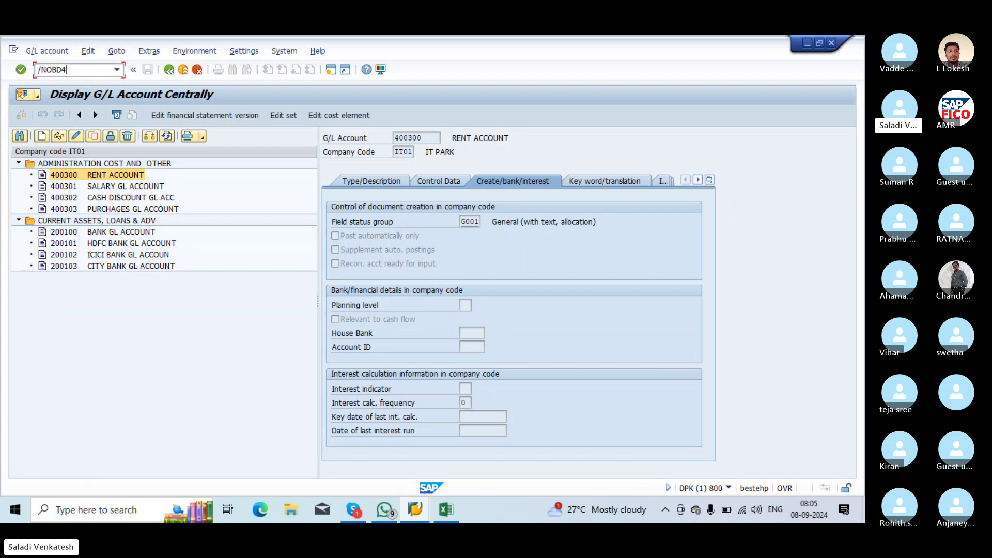
key("Return")
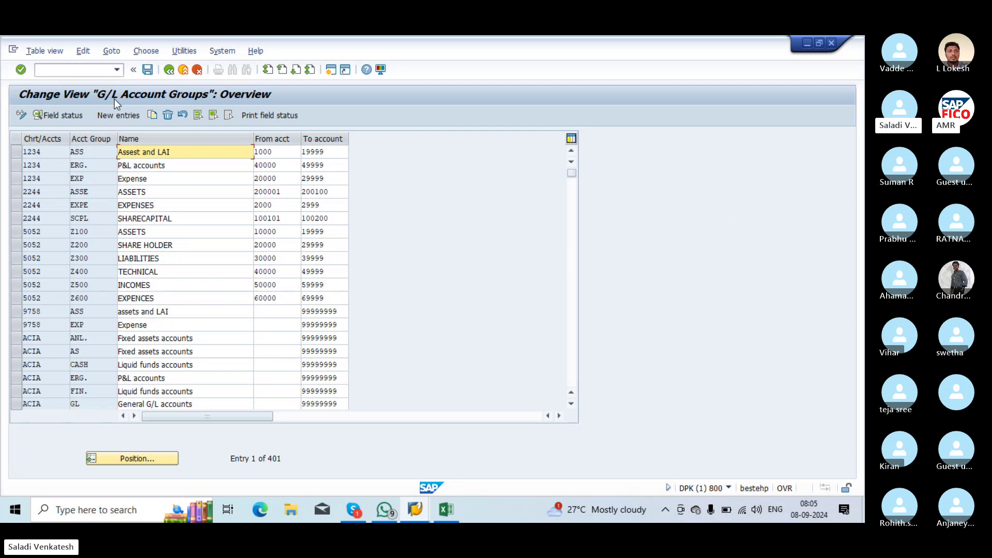
left_click(56, 69)
type("/N")
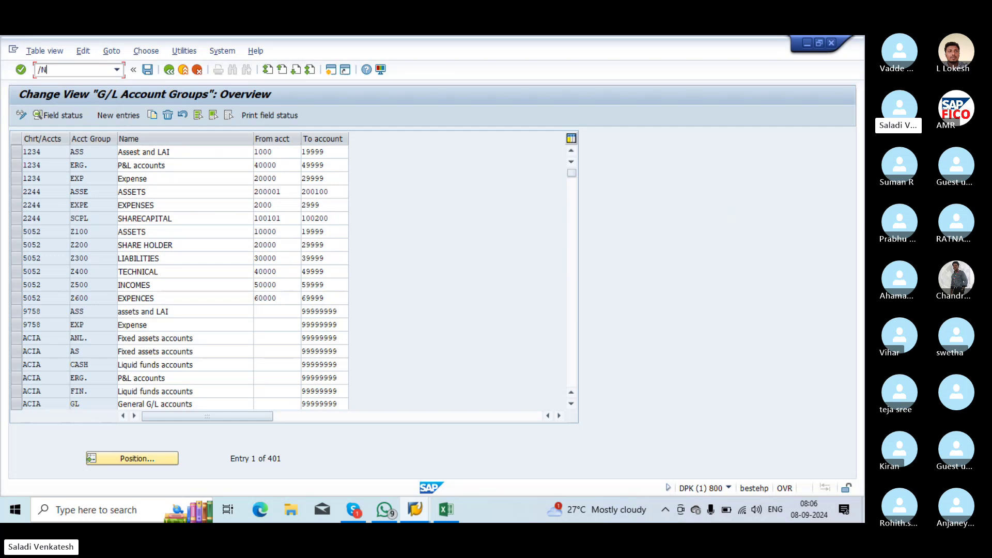
type("OBD4")
key("Return")
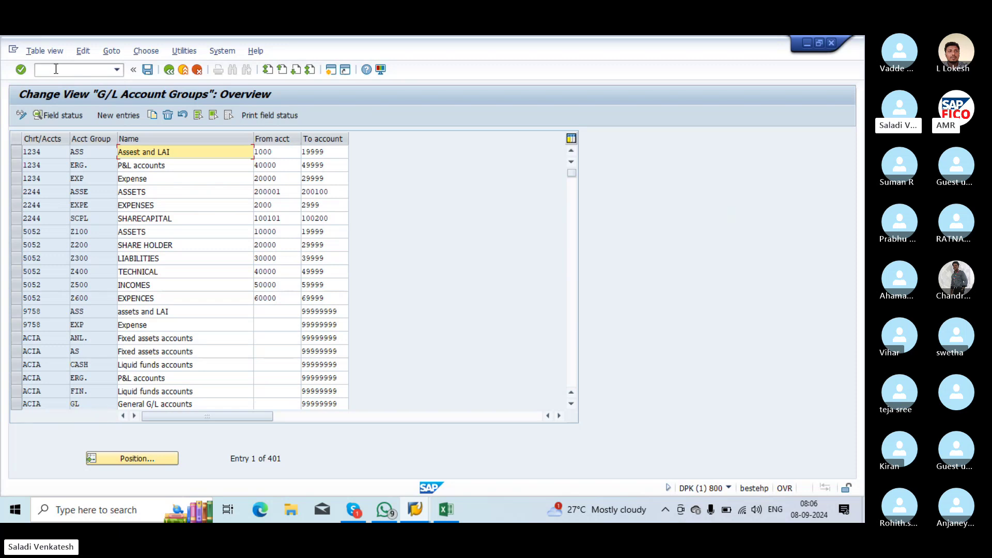
type("/N")
Open field status variant maintenance with transaction OBC4 and position the list on variant ITFV
left_click(56, 69)
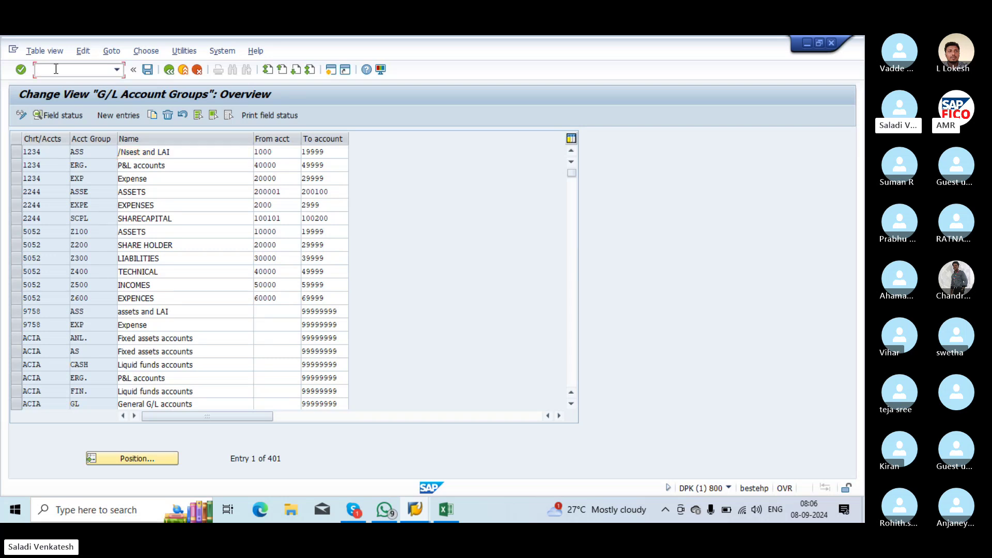
type("/NOBC4")
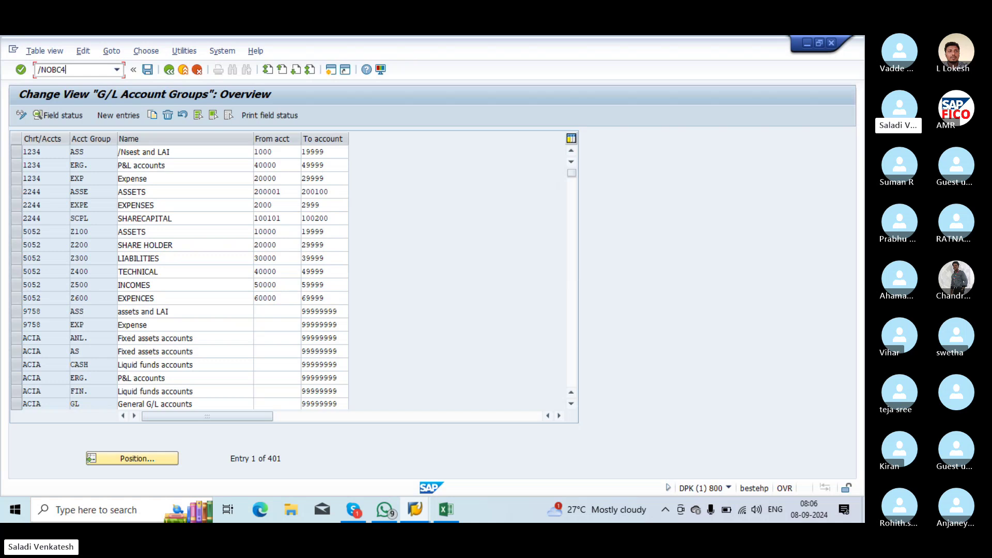
key("Return")
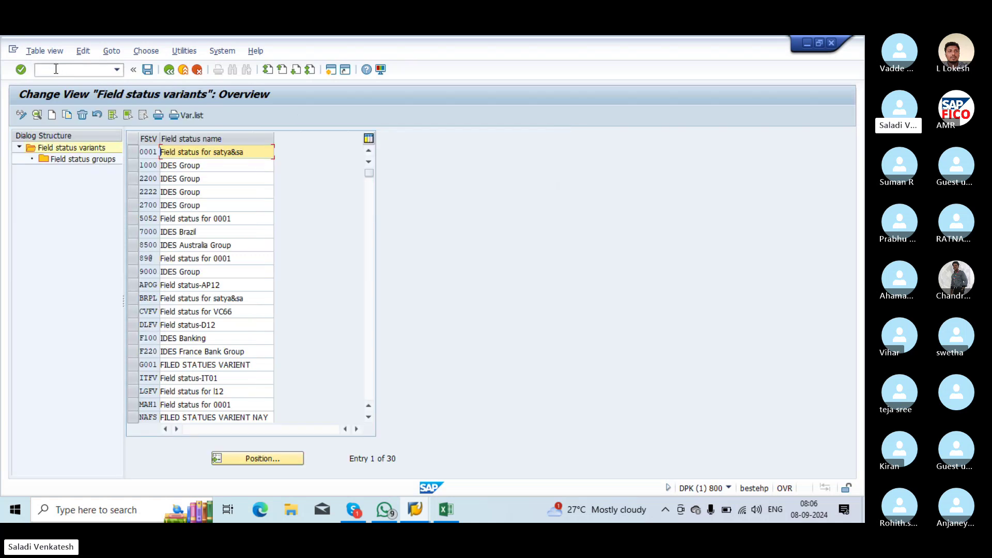
left_click(247, 460)
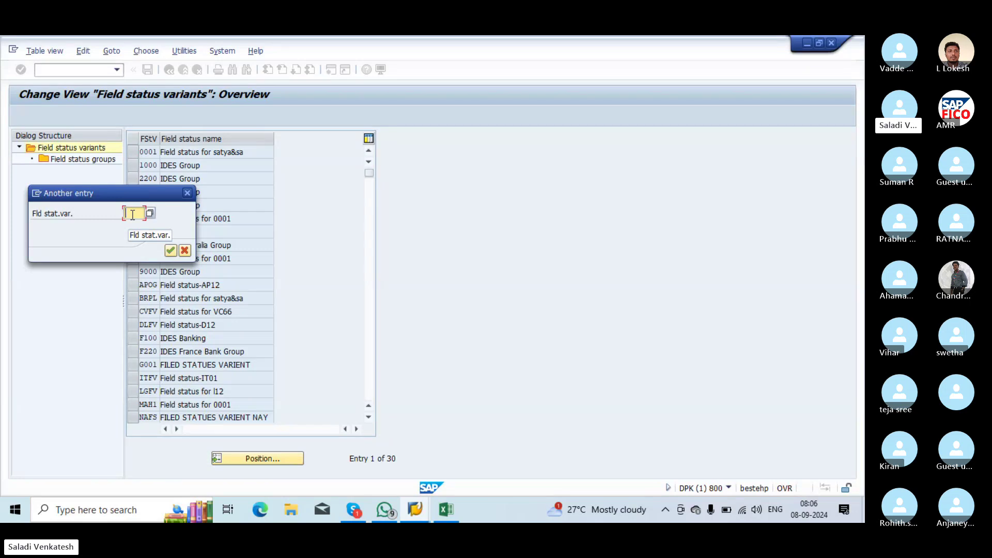
type("IT")
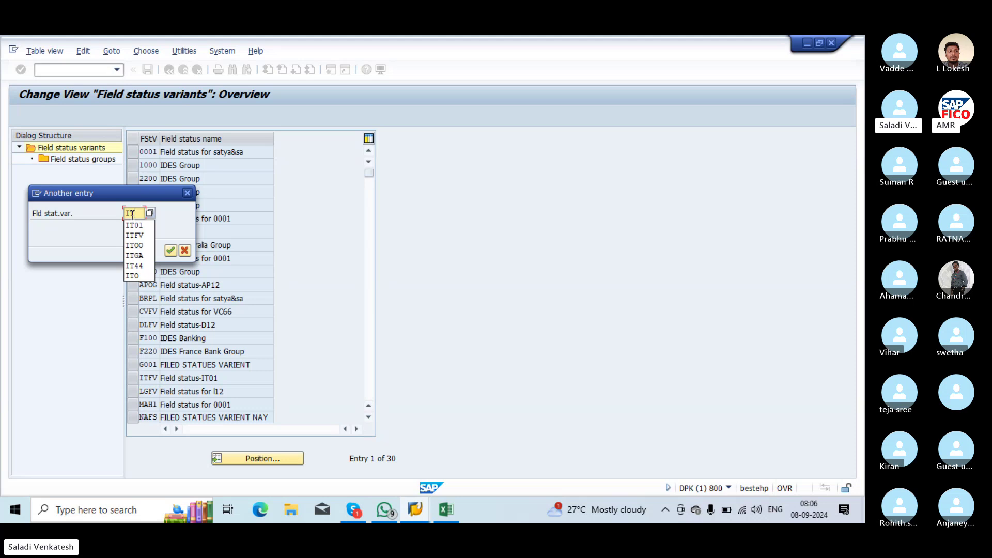
type("FV")
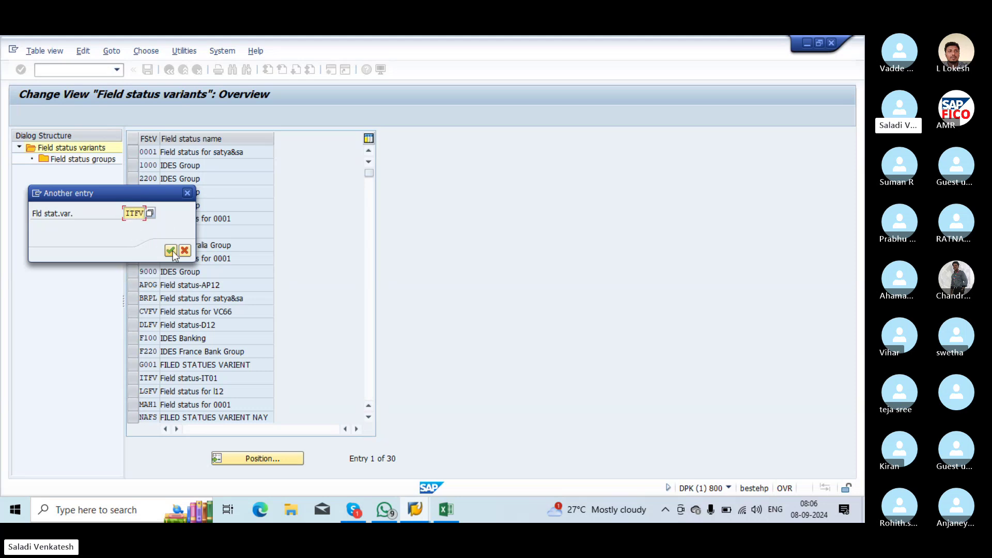
left_click(170, 251)
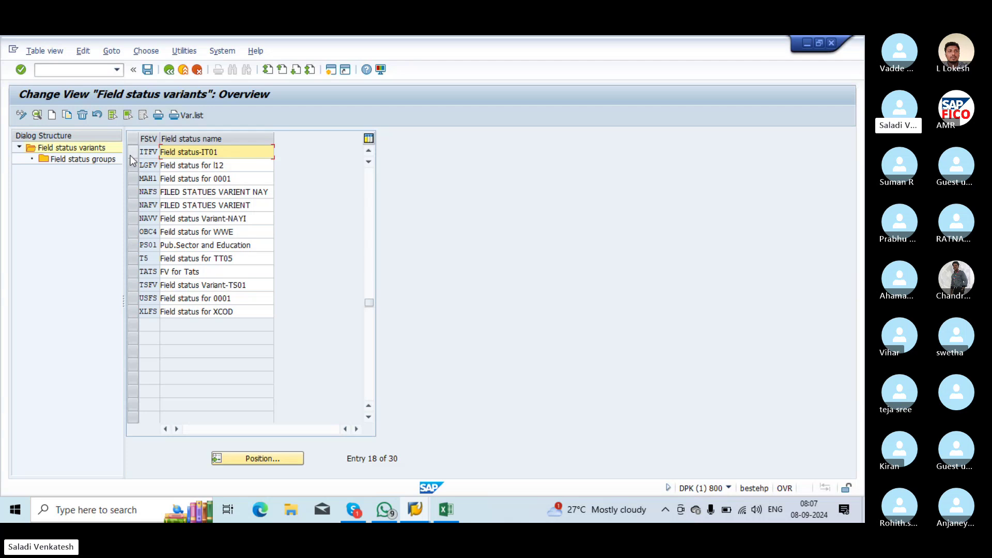
In field status group G001 of variant ITFV, set Inflation Index to optional entry in the general data and save
left_click(131, 154)
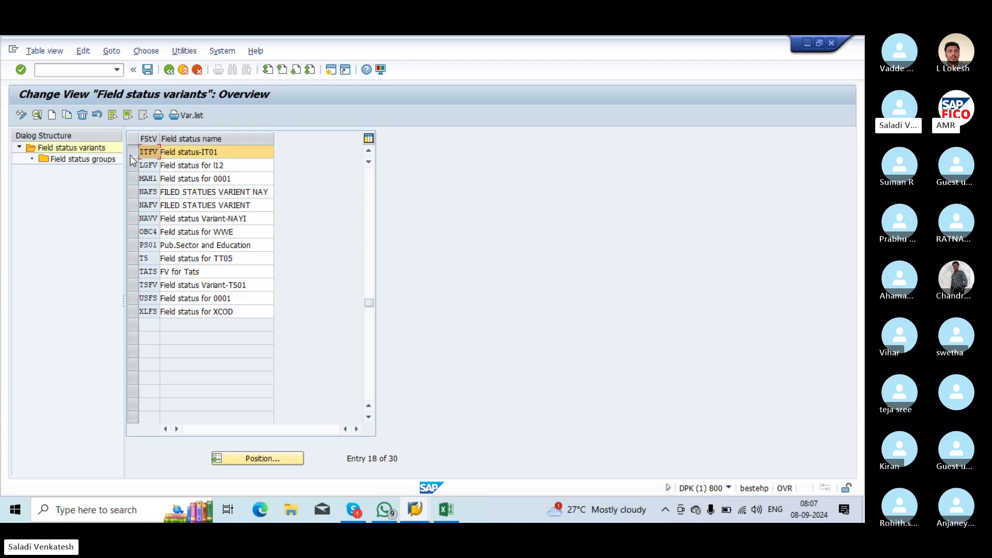
left_click(84, 160)
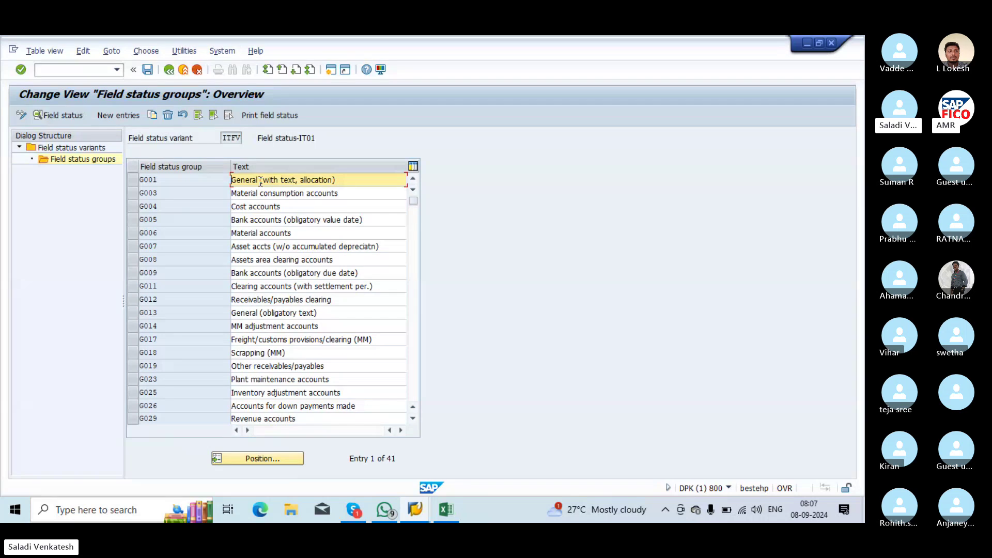
left_click(132, 178)
double_click(155, 180)
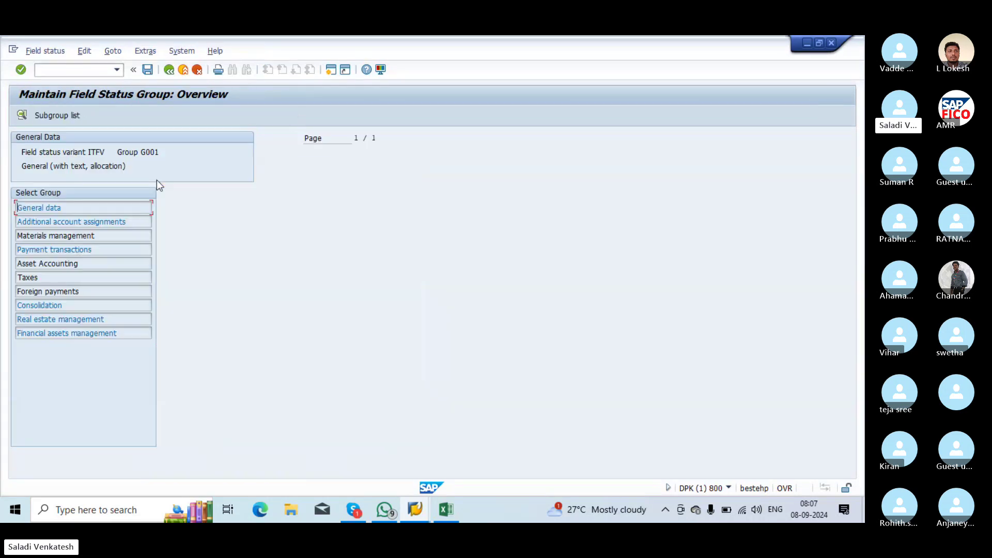
double_click(40, 207)
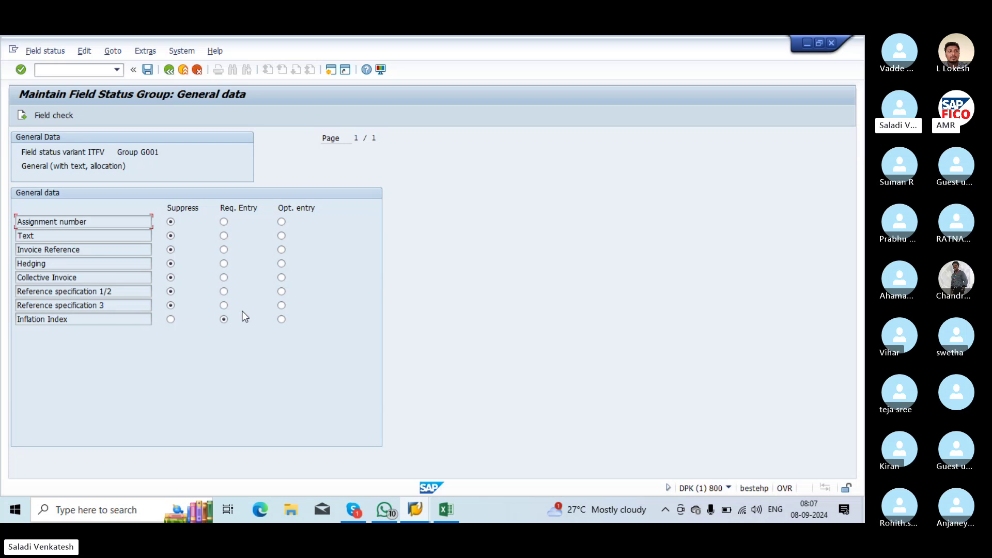
left_click(281, 320)
left_click(147, 69)
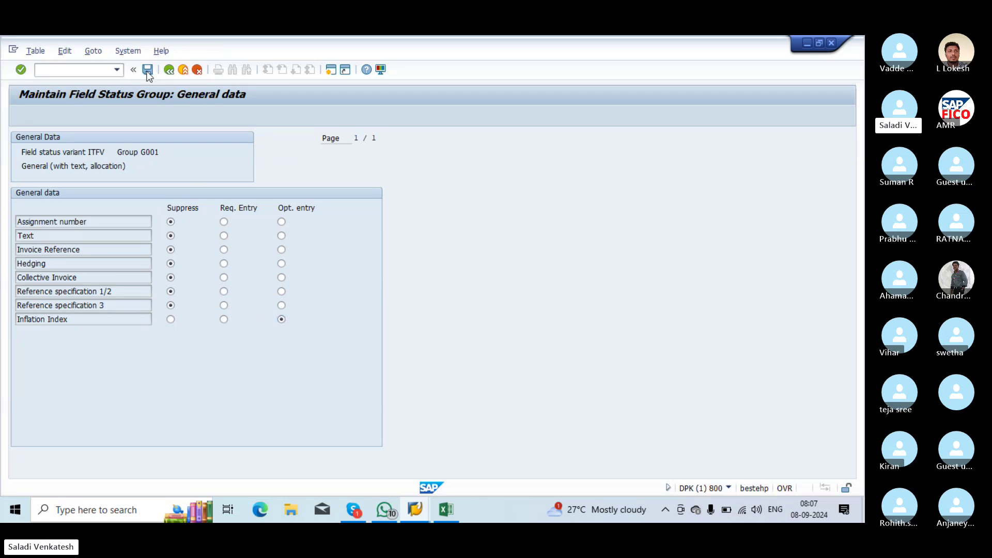
left_click(185, 251)
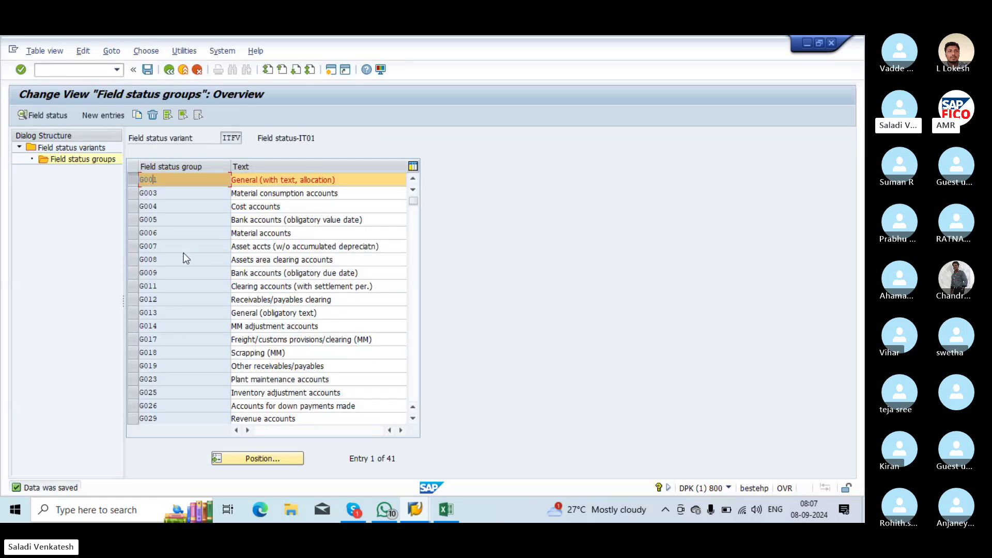
left_click(141, 195)
double_click(141, 195)
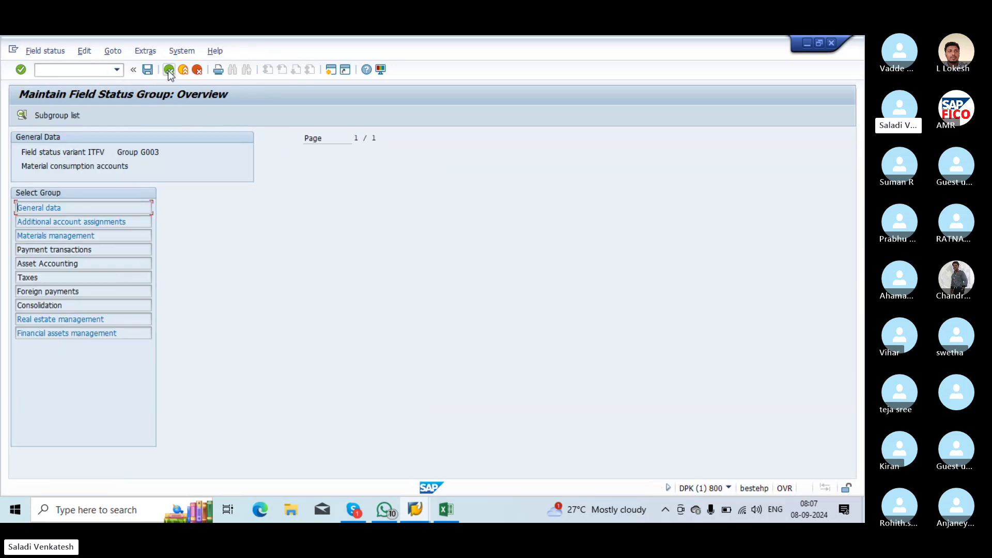
left_click(169, 70)
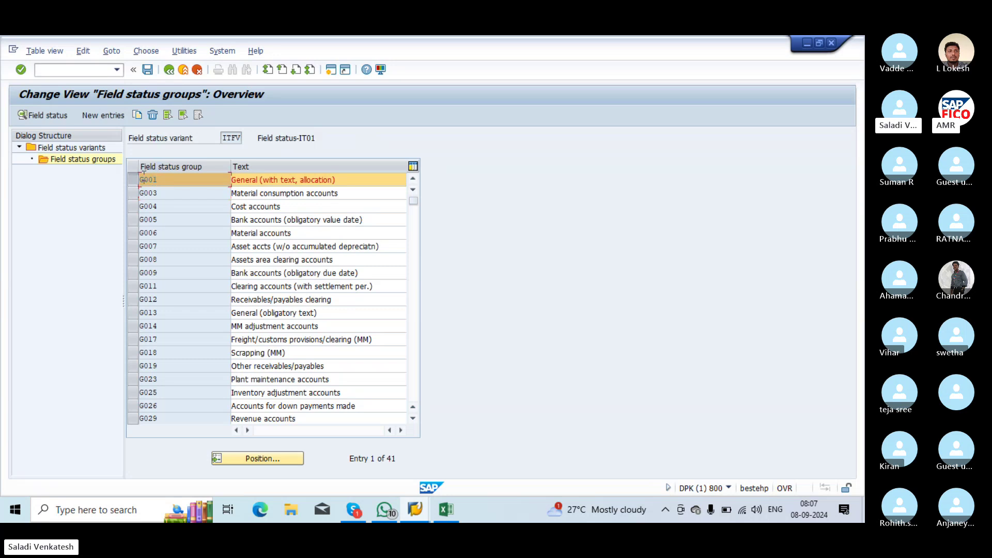
Examine group G001's field settings for additional account assignments, materials management, payment transactions, asset accounting and taxes
double_click(143, 179)
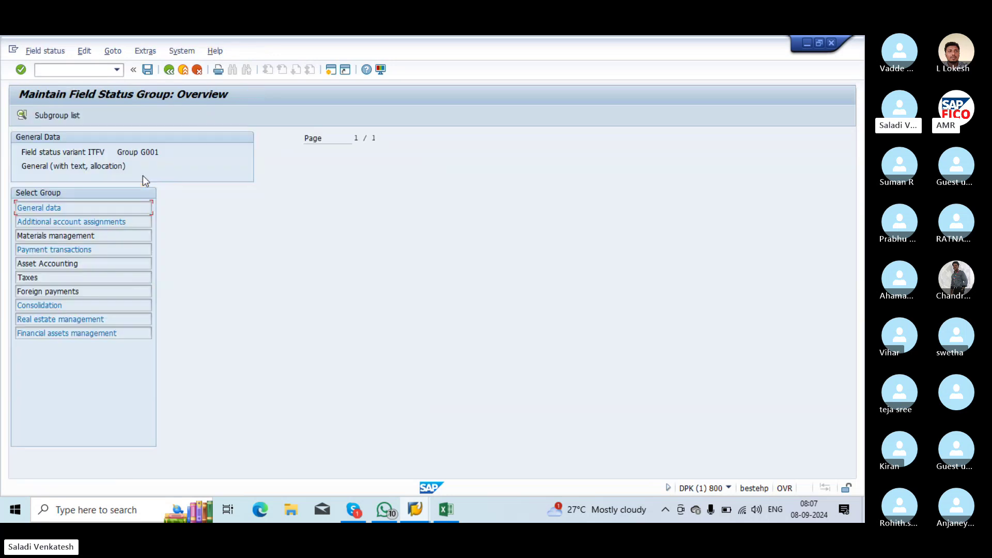
double_click(38, 223)
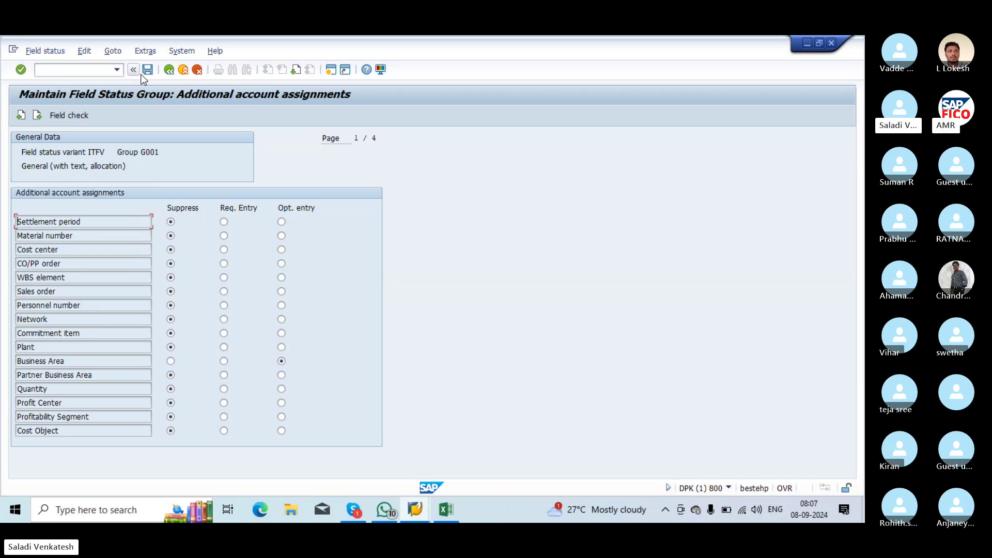
left_click(169, 70)
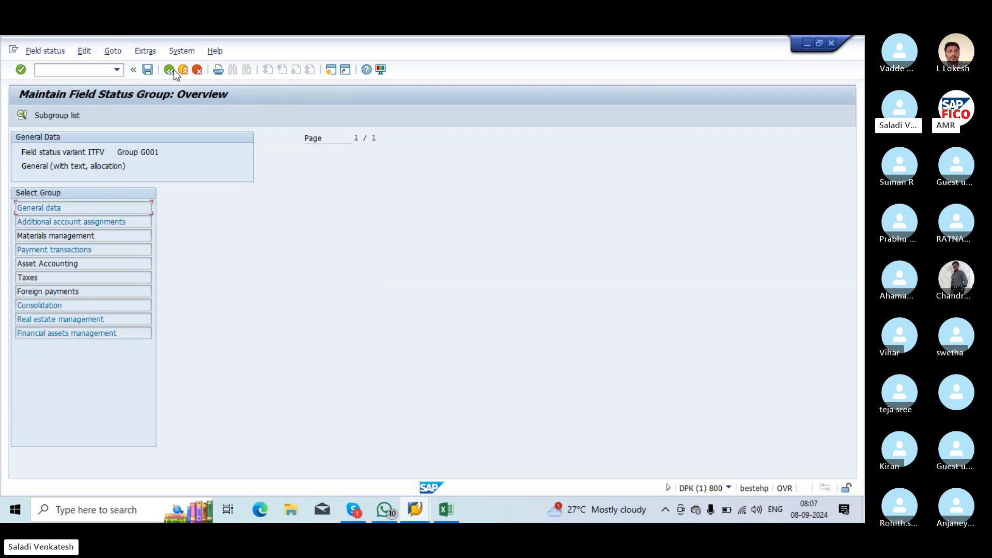
double_click(36, 237)
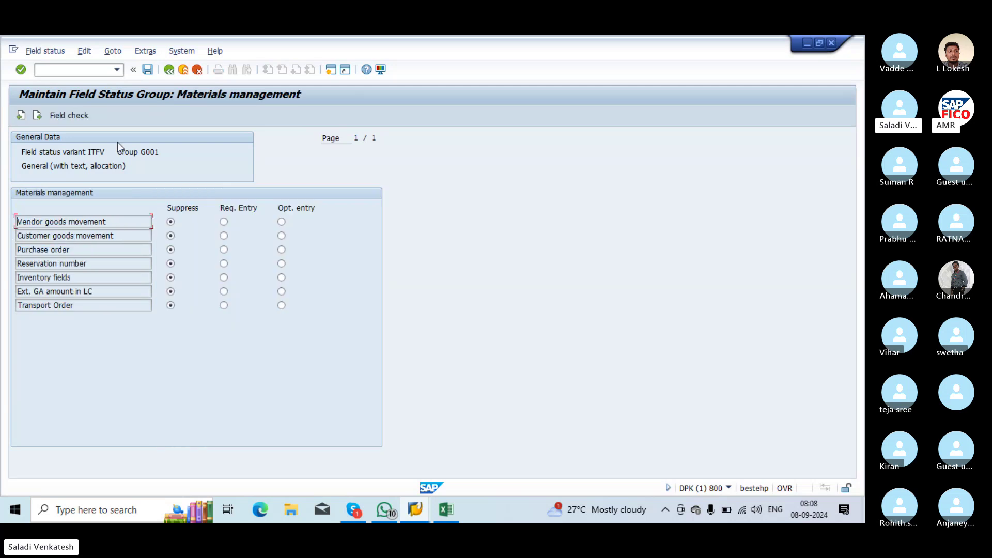
left_click(169, 71)
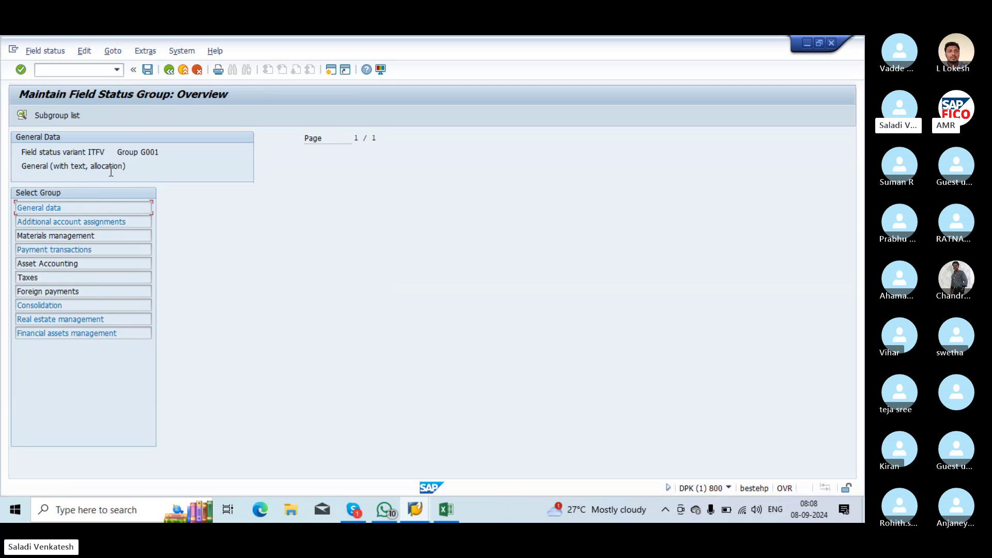
double_click(35, 250)
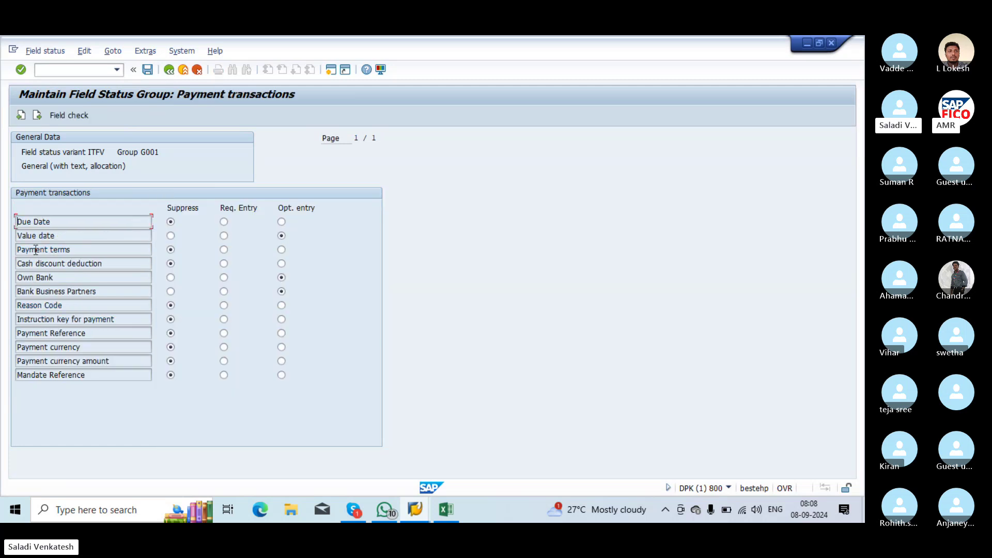
left_click(169, 70)
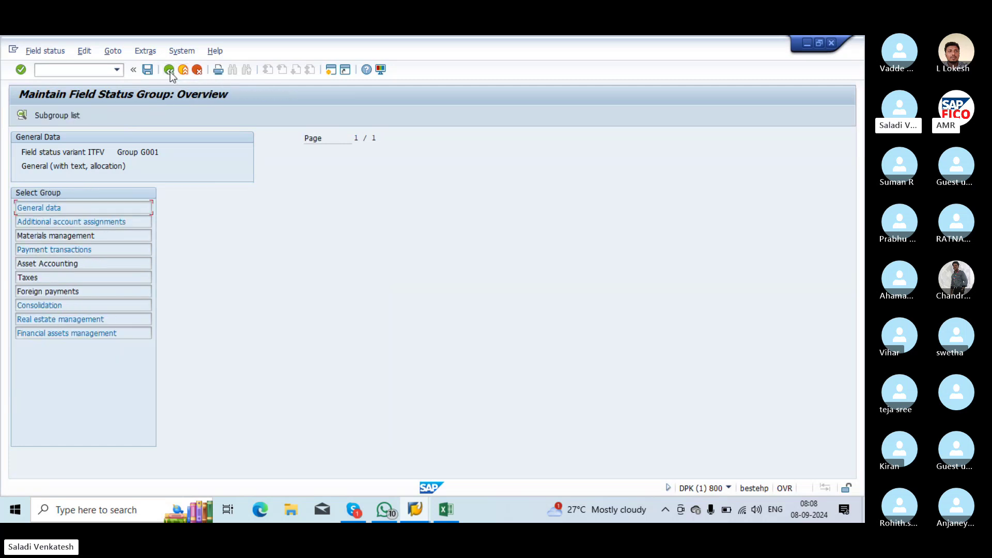
double_click(31, 262)
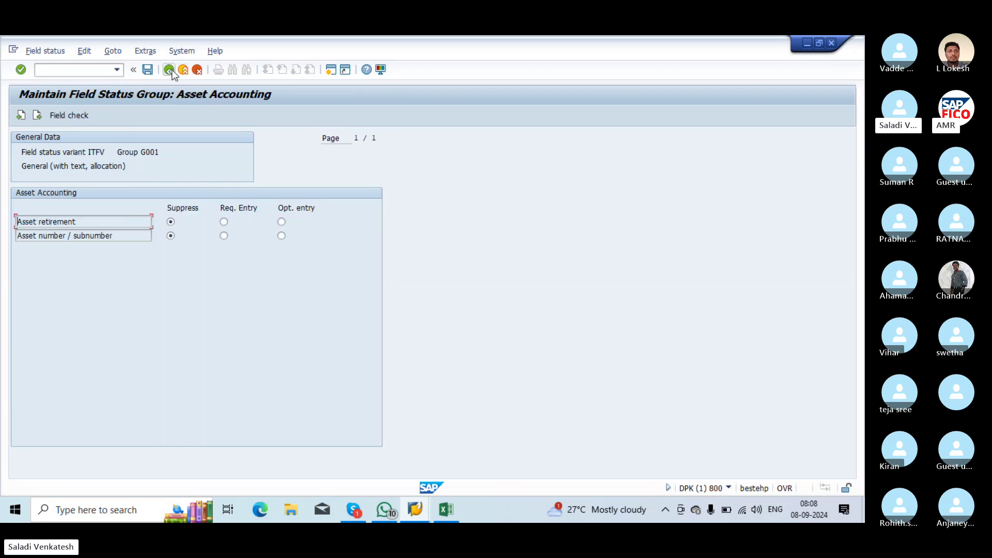
left_click(169, 70)
double_click(36, 278)
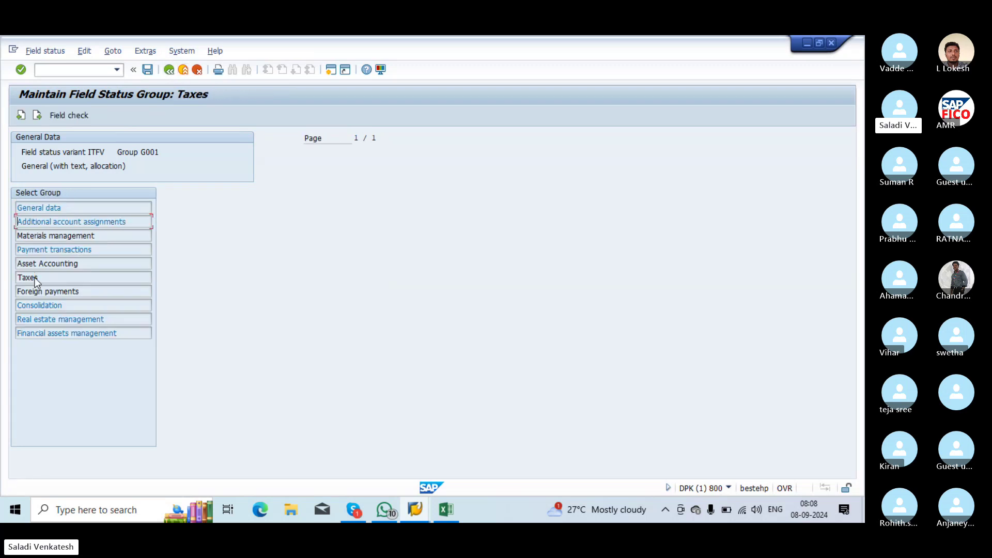
left_click(171, 75)
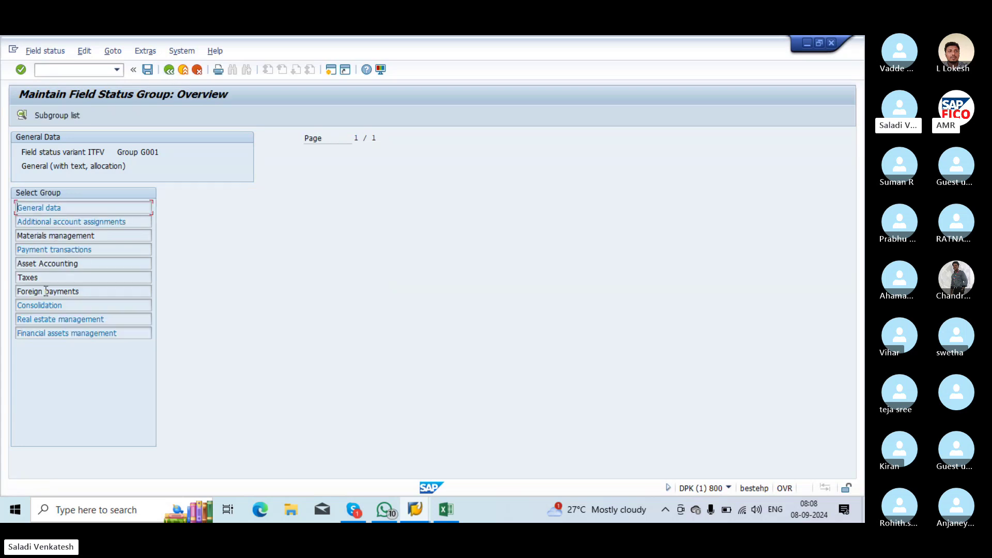
Examine group G001's field settings for foreign payments, consolidation, real estate and financial assets management, and save the field status groups
double_click(46, 290)
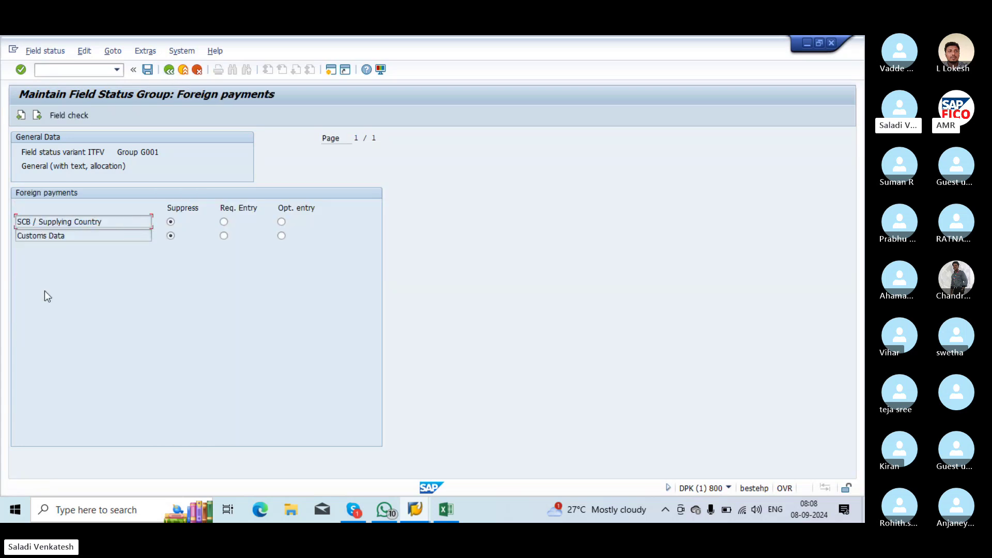
left_click(169, 70)
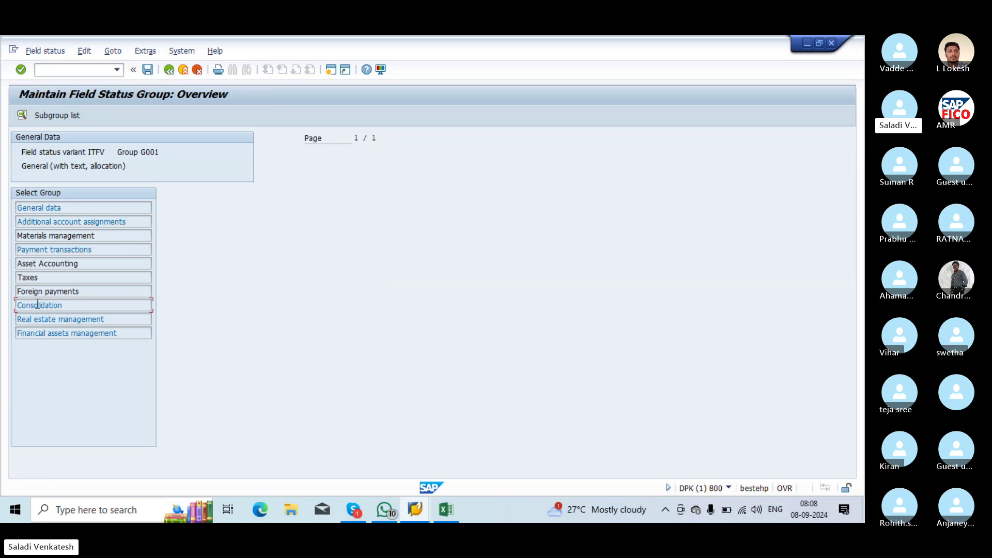
double_click(37, 304)
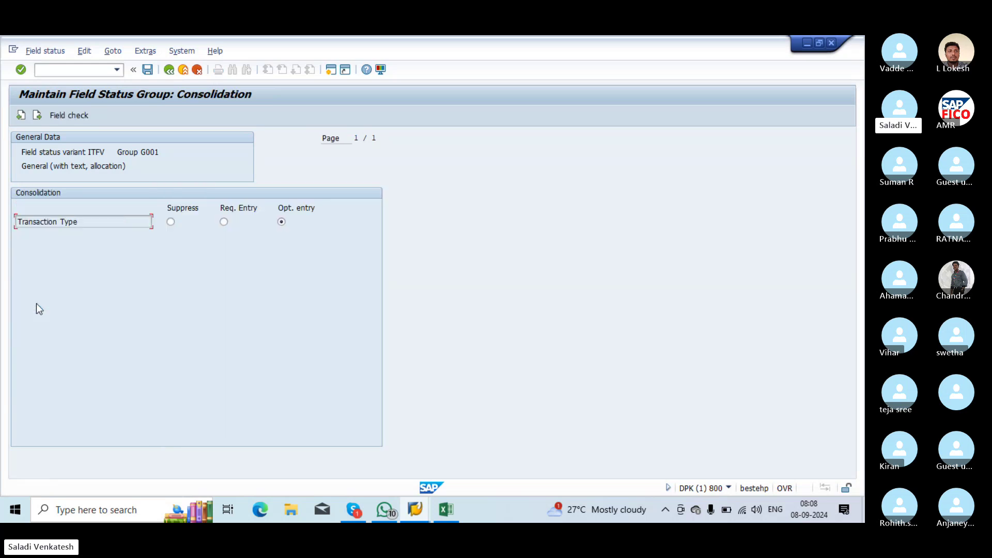
left_click(169, 71)
double_click(82, 318)
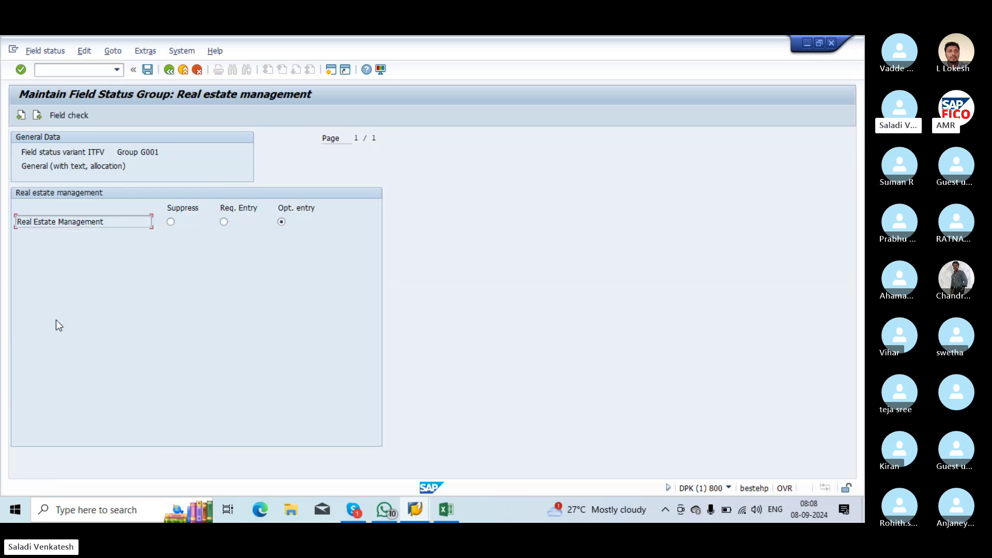
left_click(169, 70)
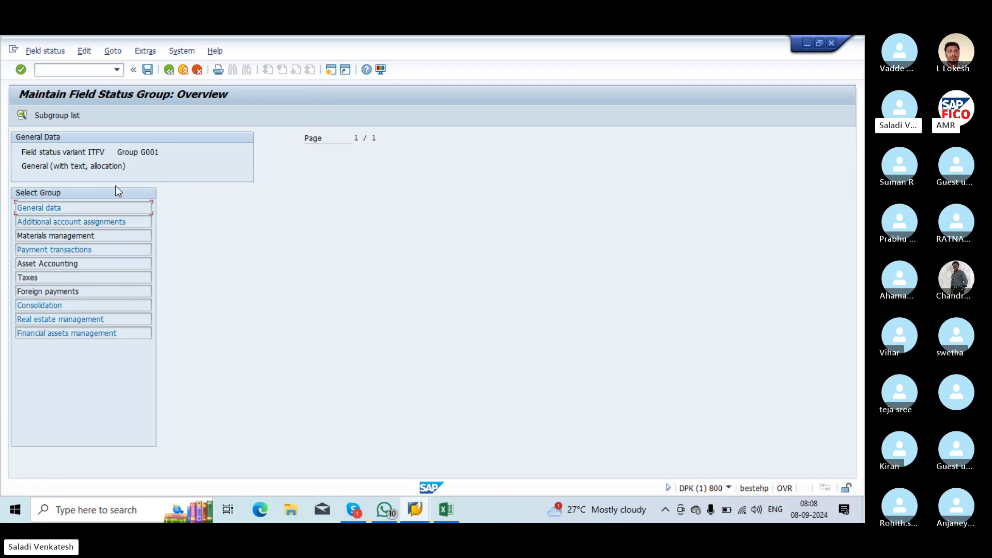
double_click(54, 333)
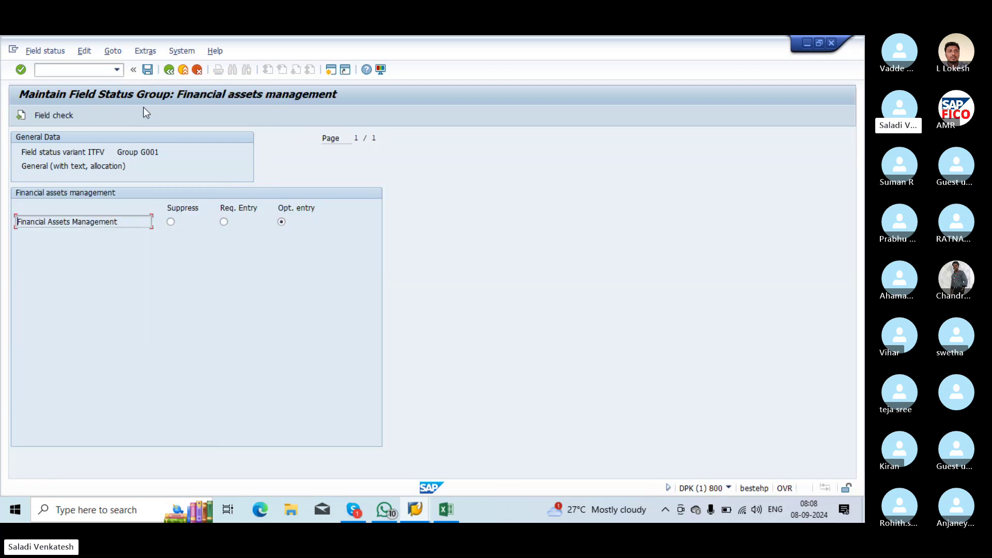
left_click(170, 70)
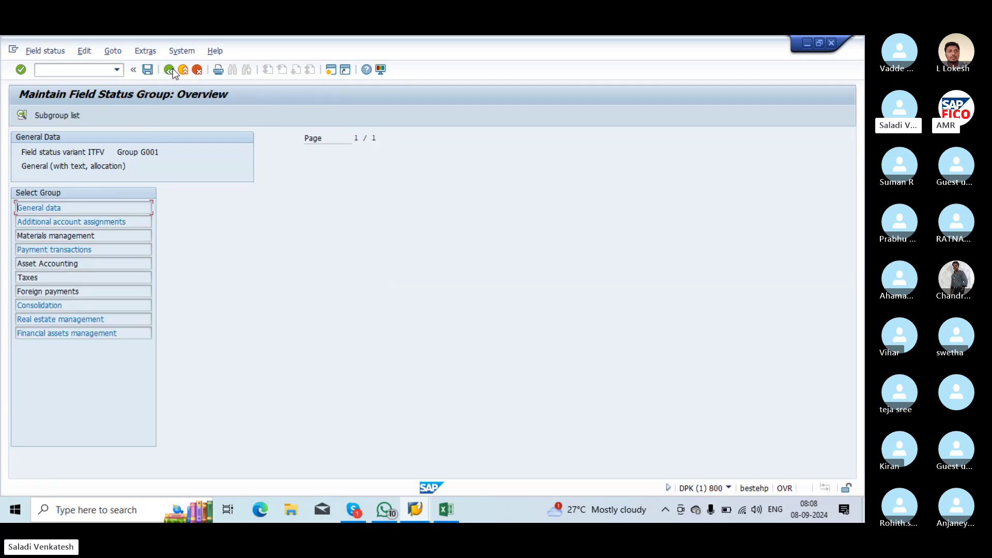
left_click(169, 70)
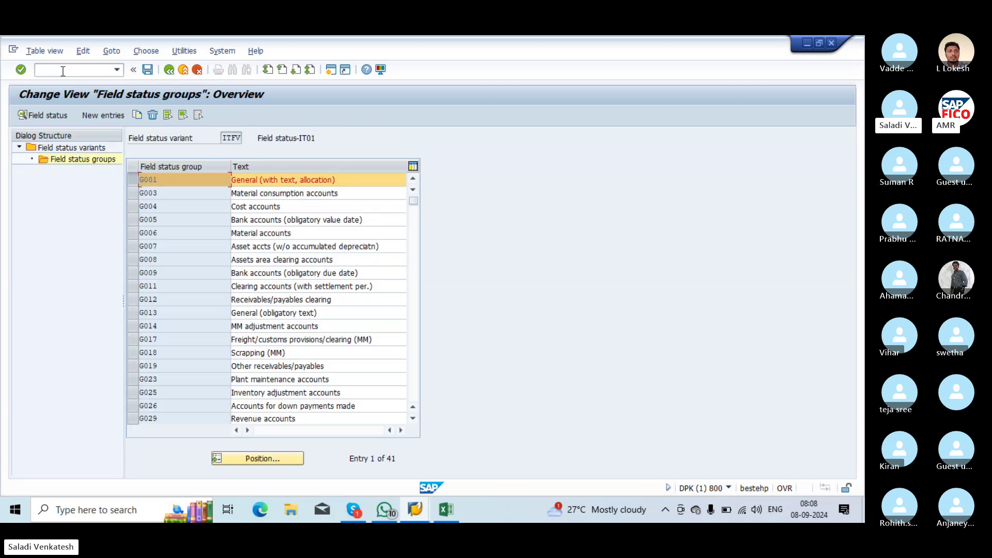
left_click(148, 70)
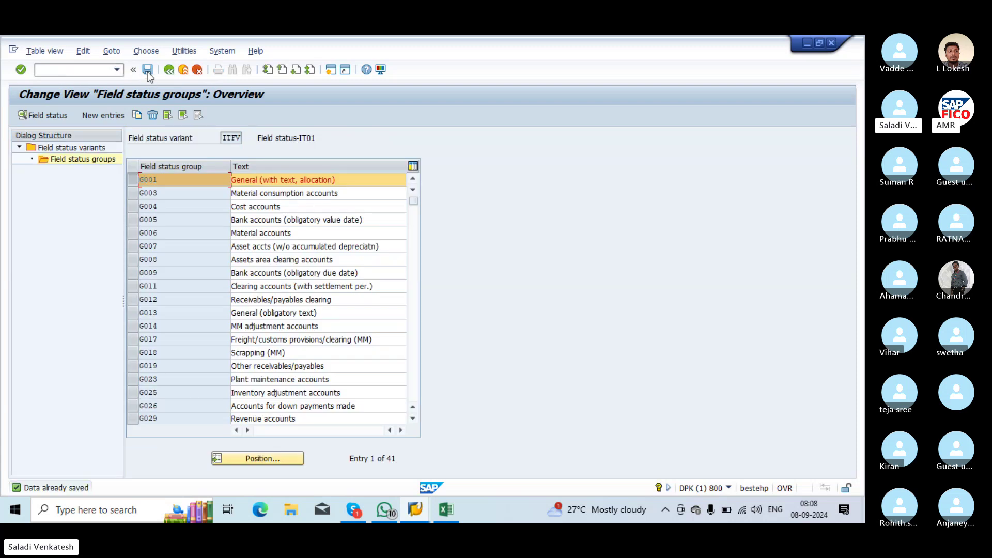
Open a new FB50 G/L account document for company code IT01 and set its document date to 08.09.2024
left_click(60, 70)
type("/NFB50")
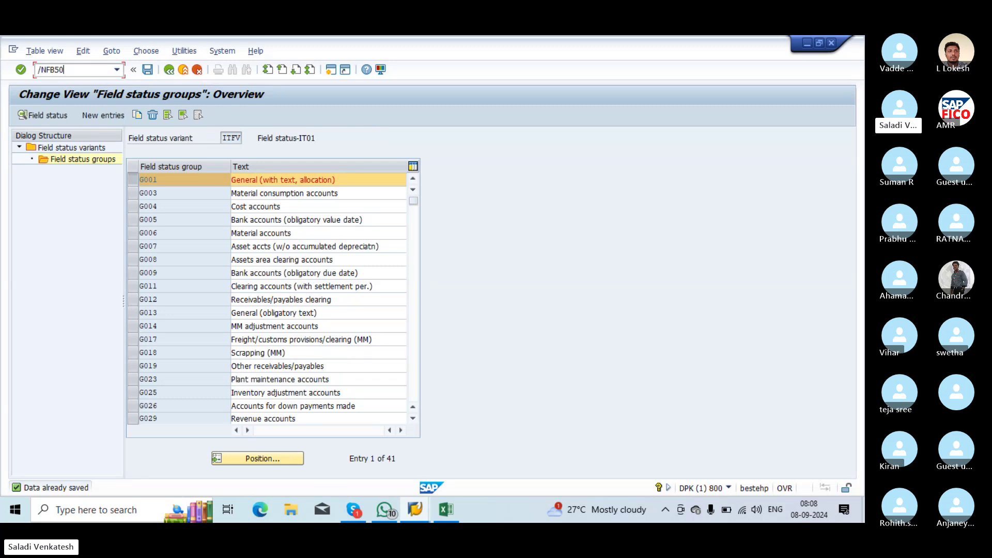
key("Return")
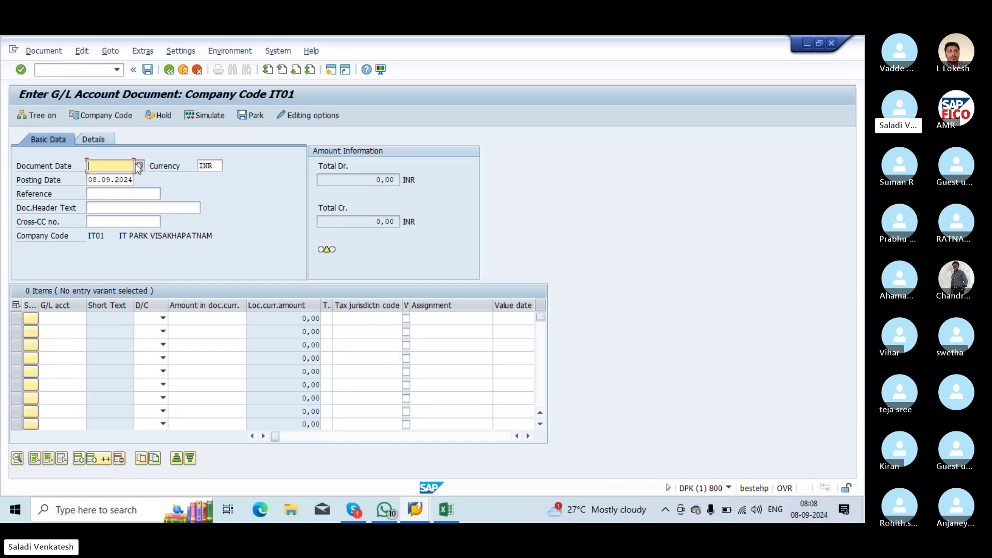
left_click(129, 179)
key("F4")
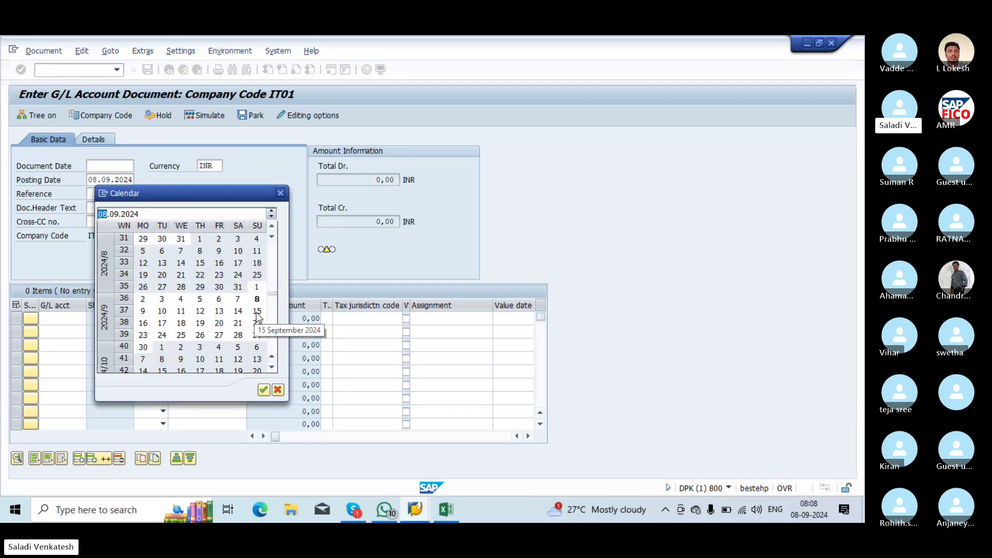
double_click(257, 301)
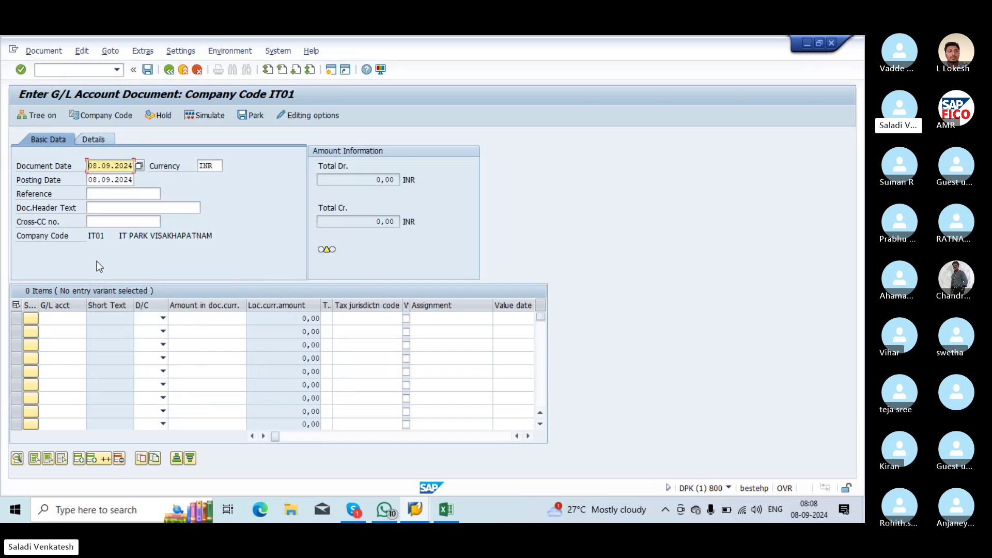
Enter a debit line of 10000 INR on rent account 400300 as the first item
left_click(77, 317)
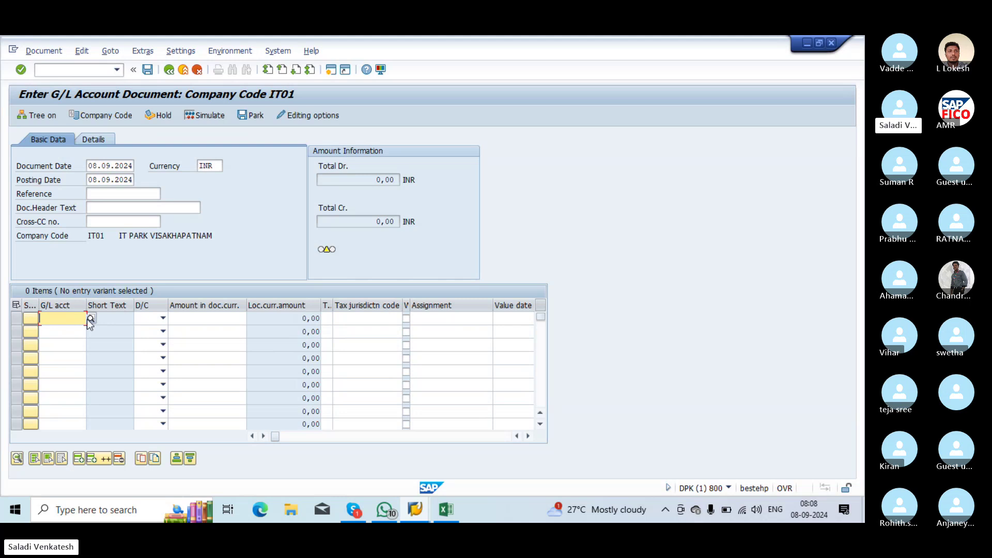
key("F4")
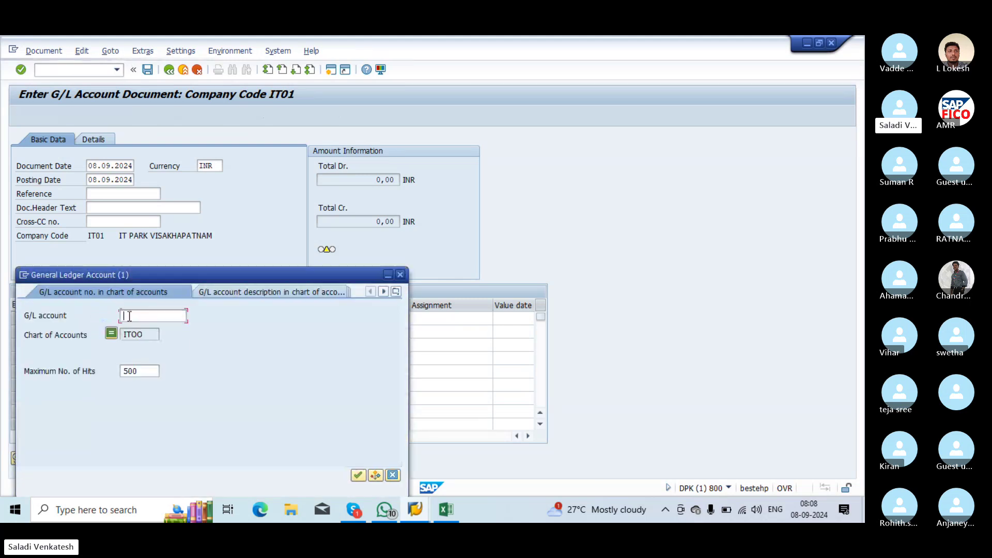
left_click(358, 475)
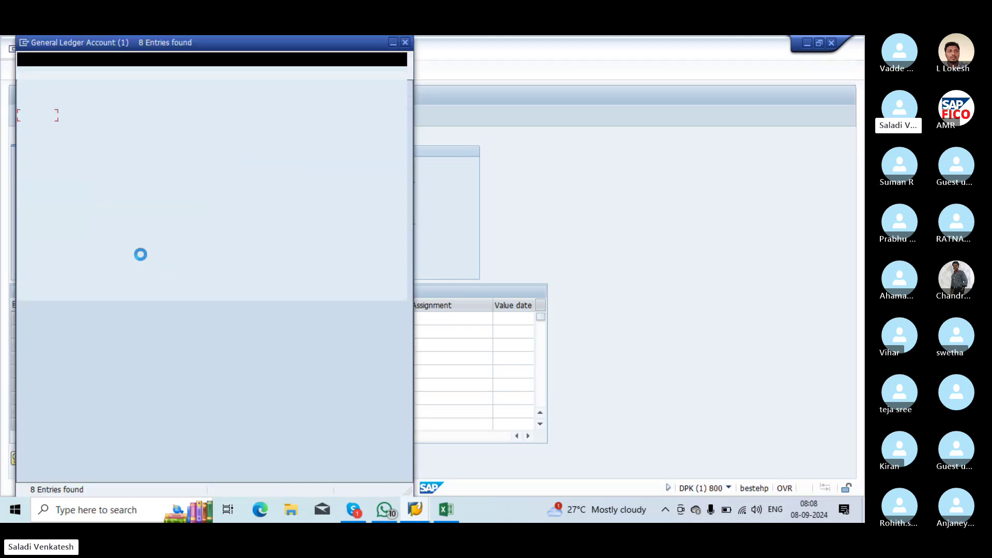
left_click(63, 164)
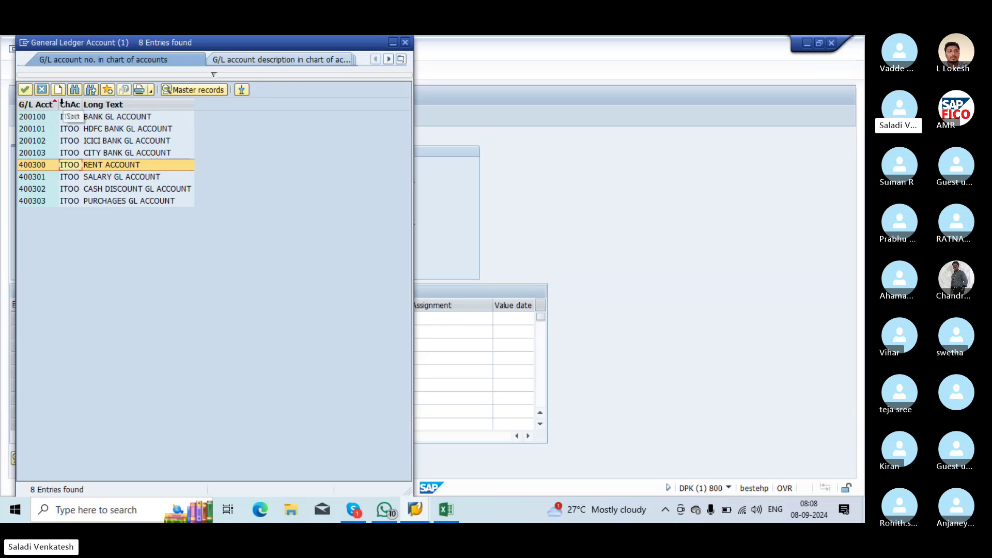
left_click(22, 90)
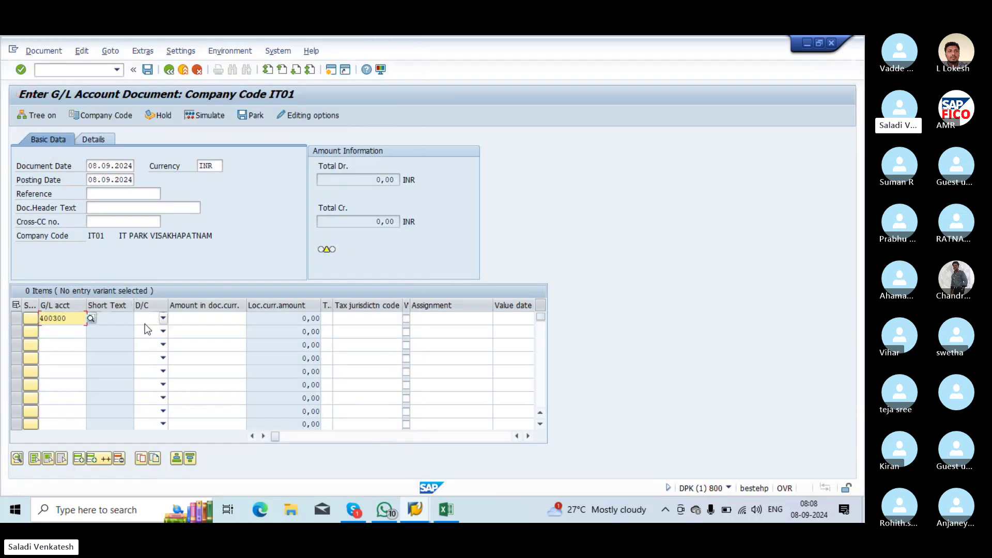
left_click(162, 318)
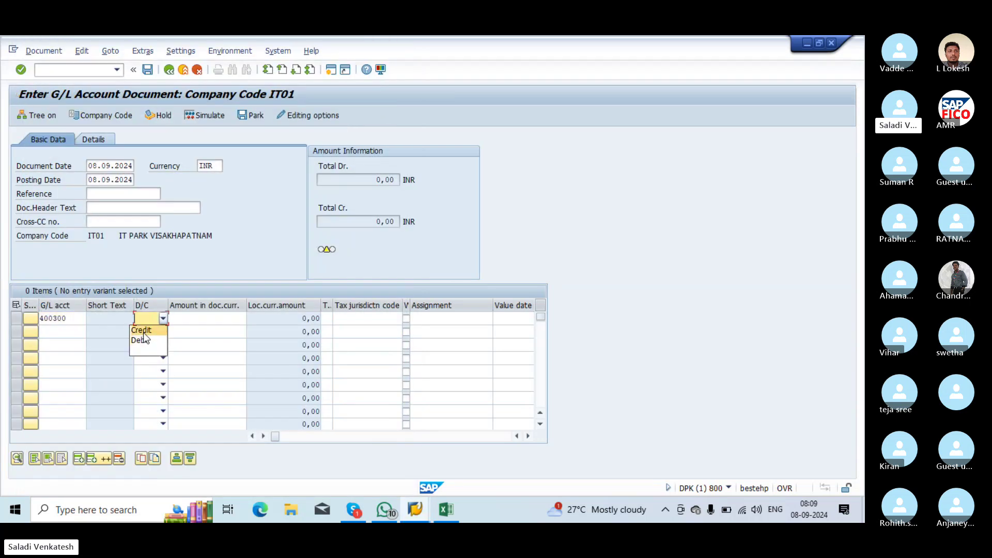
left_click(207, 319)
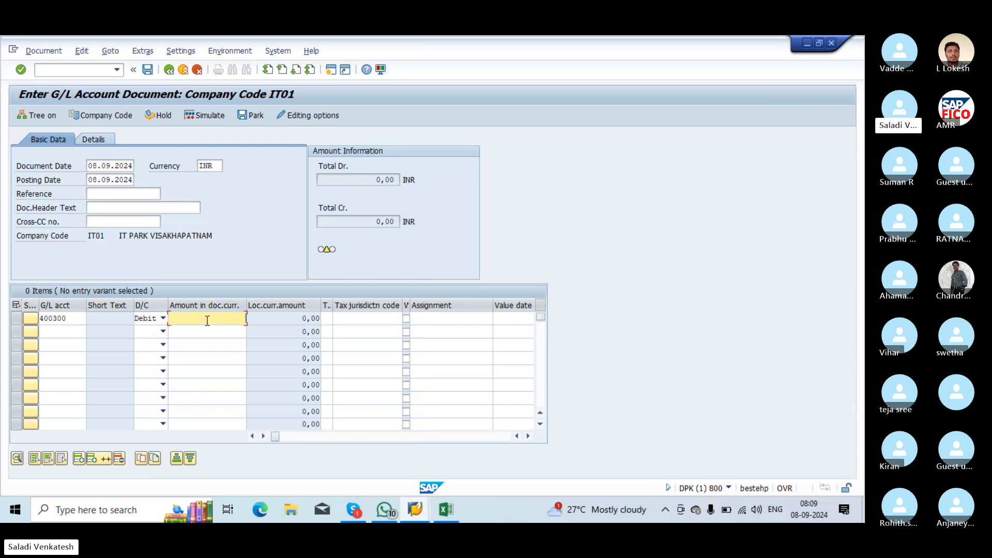
type("10000")
Enter a credit line of 10000 INR on bank account 200100 as the second item and validate the entries
left_click(62, 332)
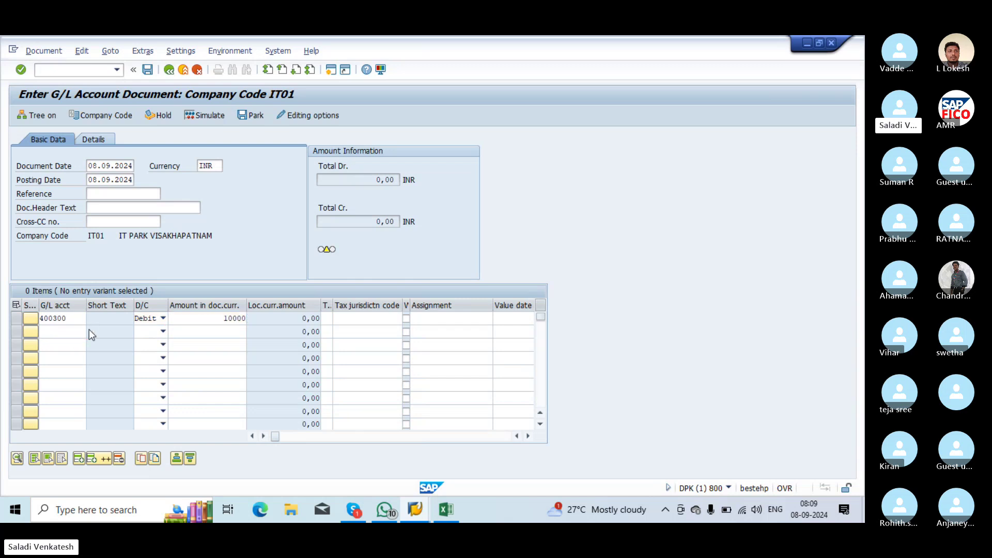
key("F4")
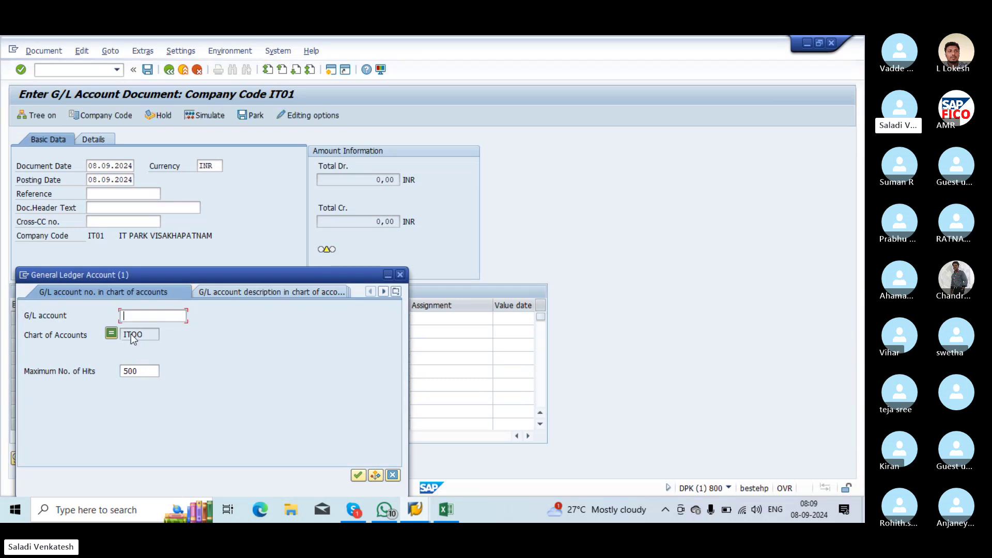
left_click(357, 475)
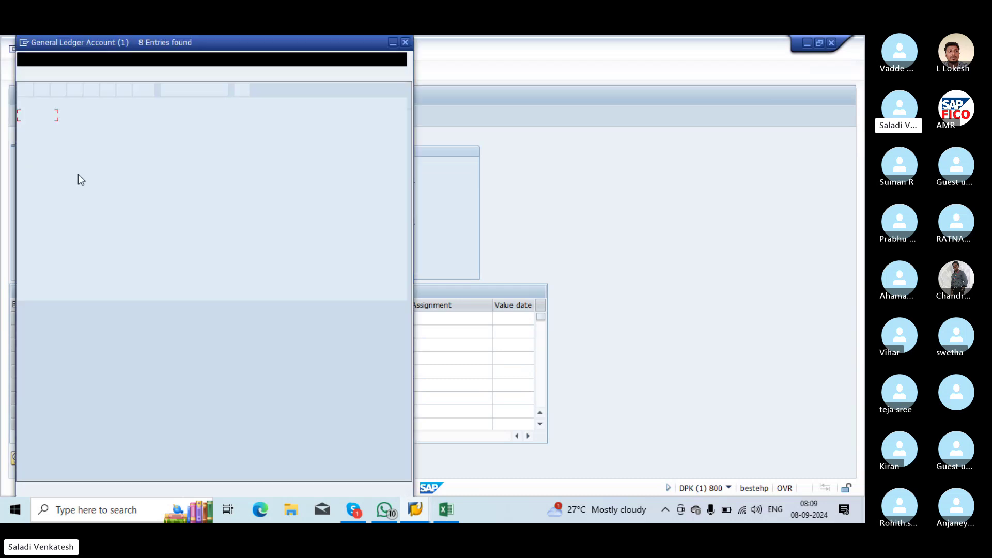
left_click(25, 90)
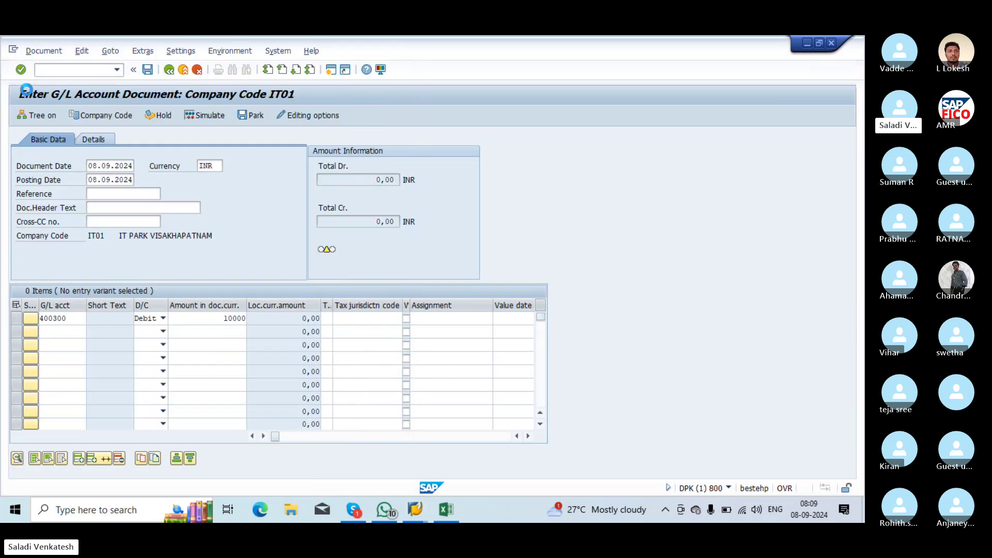
left_click(163, 331)
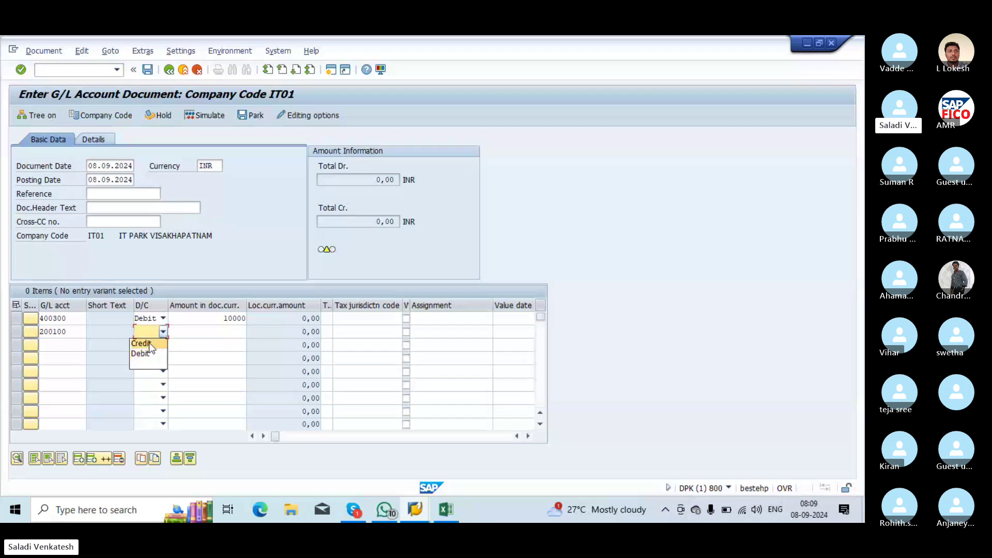
left_click(144, 344)
left_click(210, 331)
type("10000")
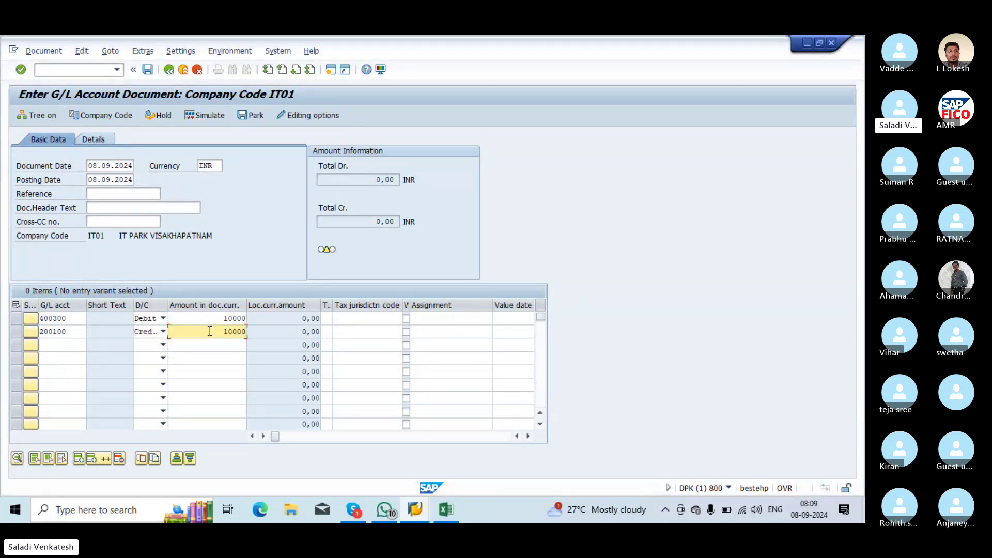
key("Return")
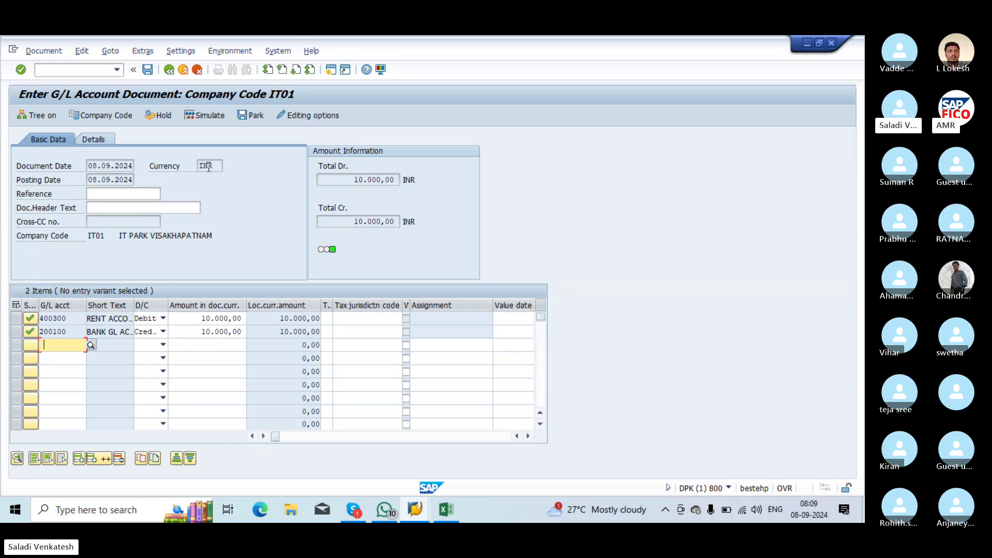
Simulate the rent document, try to post it, and read the detailed explanation of the system's message in full view
left_click(203, 116)
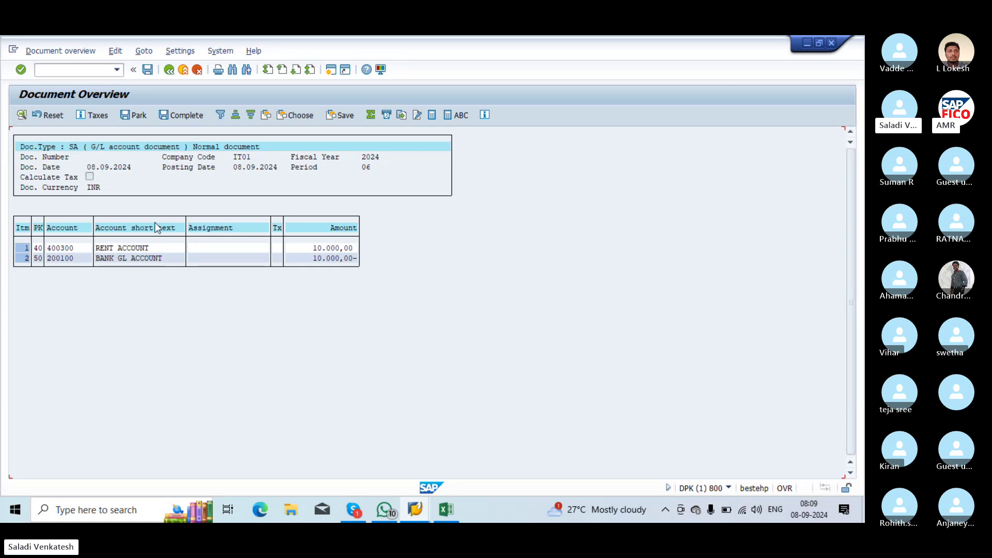
left_click(148, 69)
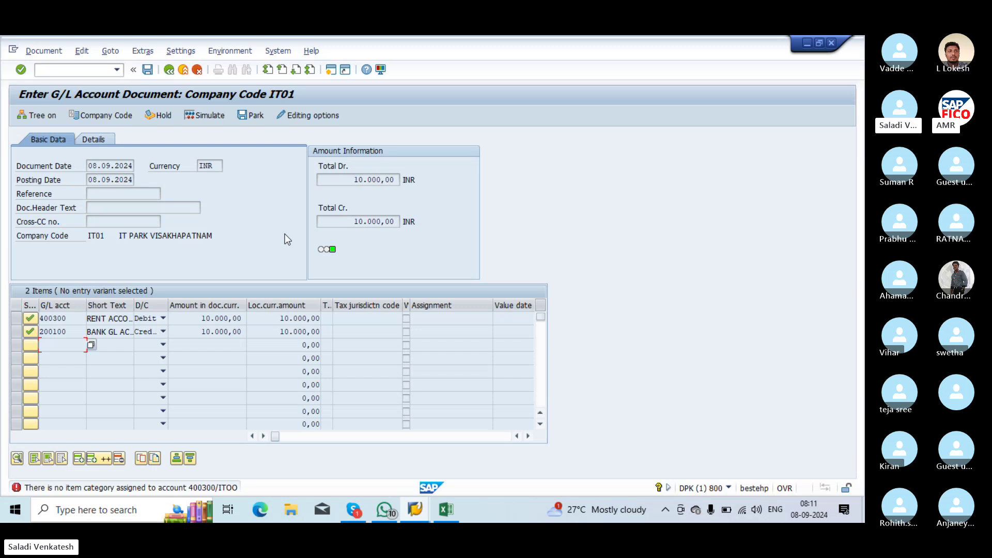
left_click(18, 488)
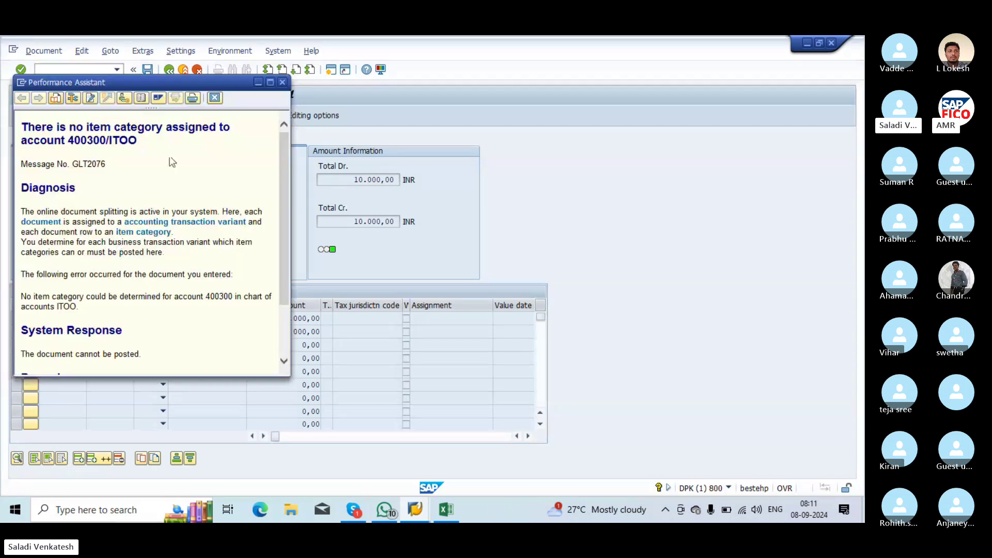
double_click(273, 84)
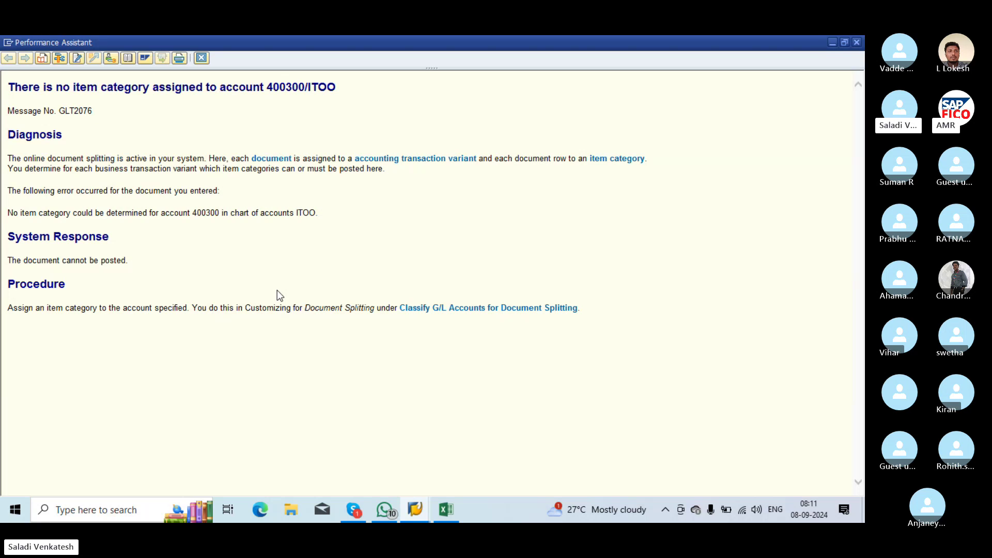
Follow the message help to Classify G/L Accounts for Document Splitting and open that activity for chart of accounts ITOO
left_click(515, 309)
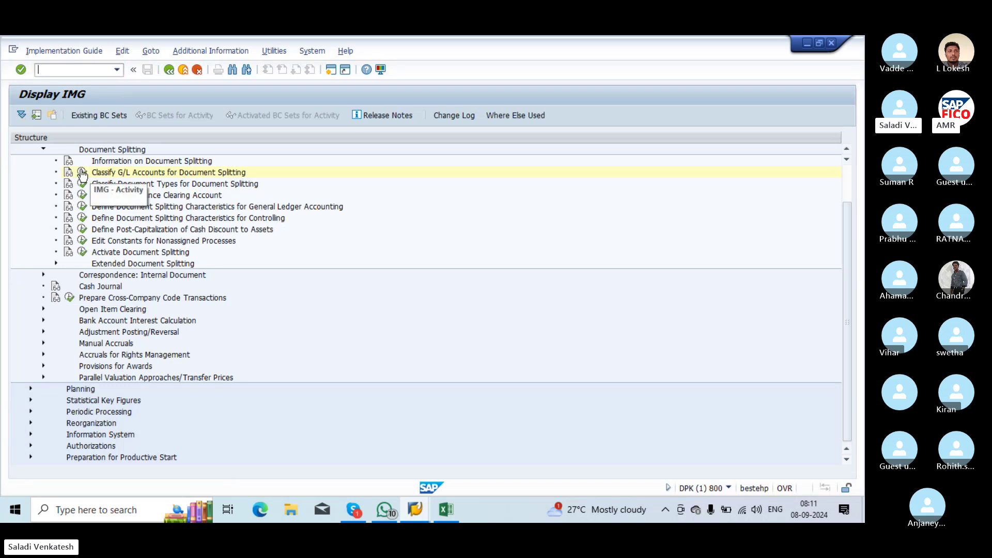
left_click(219, 52)
left_click(29, 190)
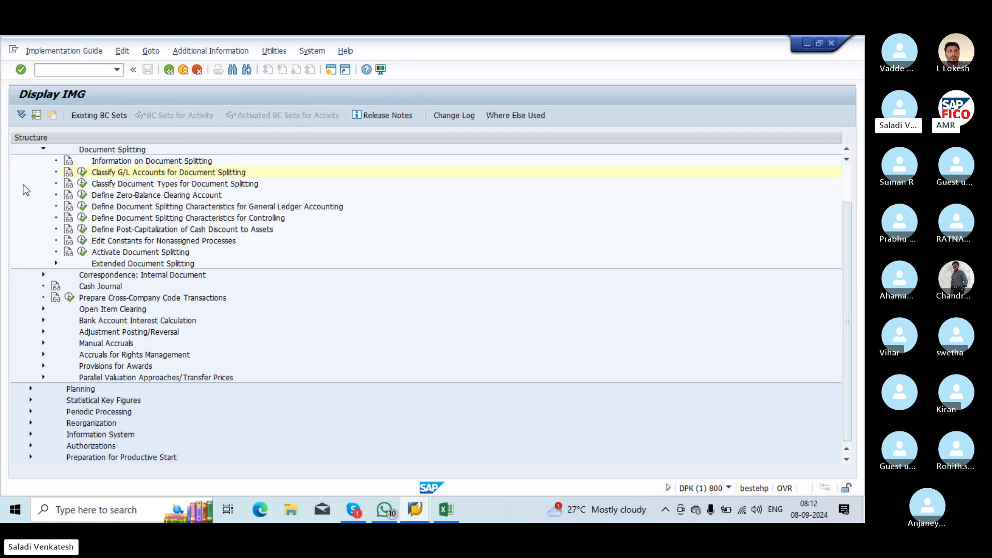
left_click(82, 172)
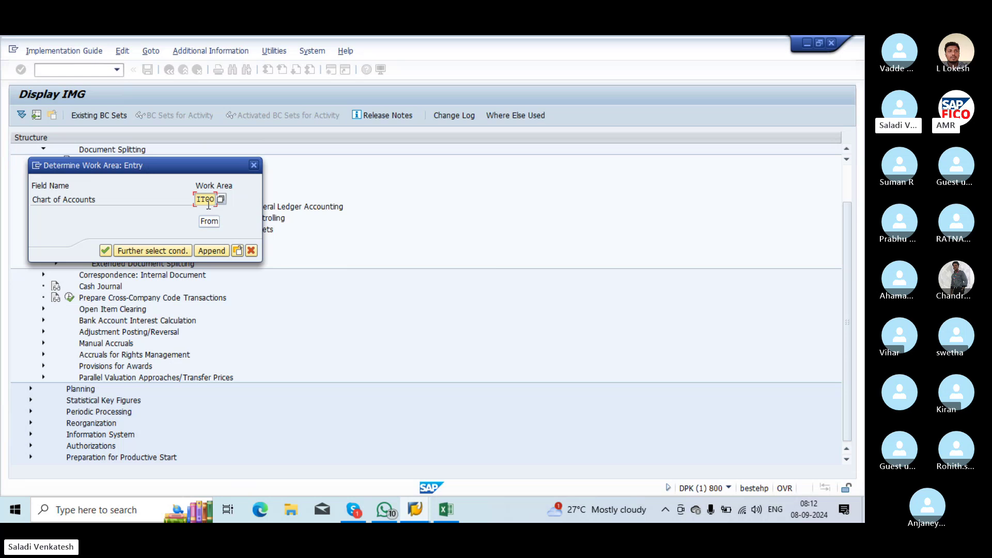
left_click(106, 252)
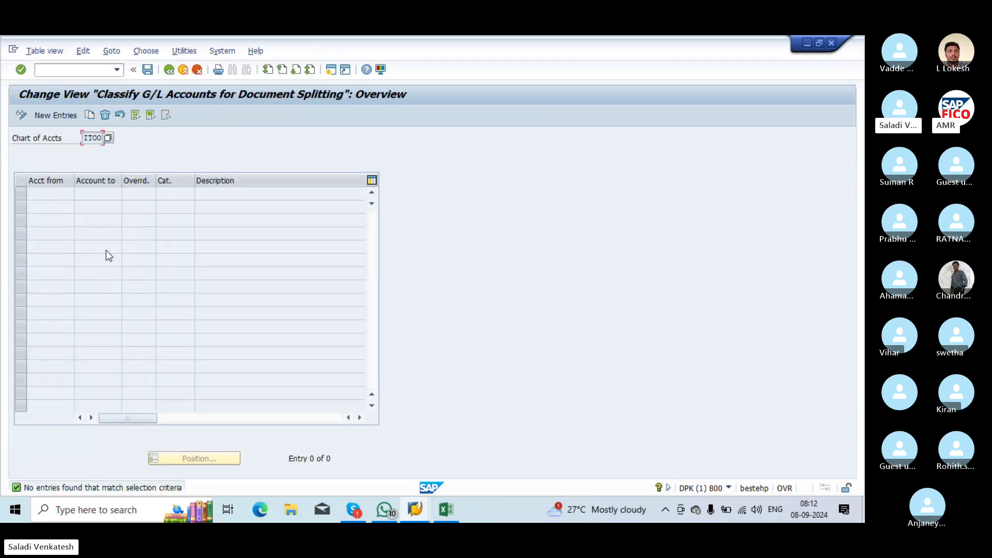
Add a new document splitting entry with an account range from 400300 to 400300 for the rent account
left_click(63, 116)
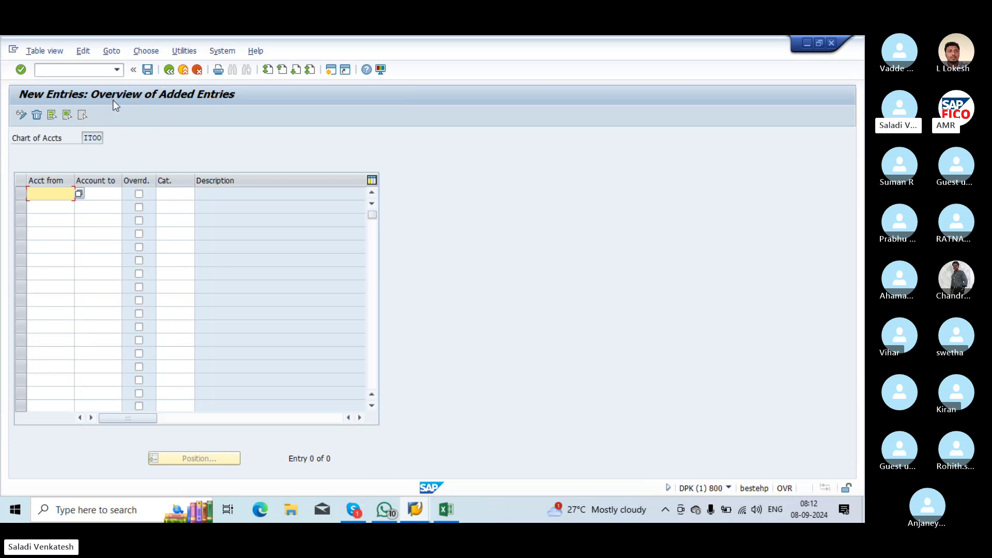
left_click(80, 195)
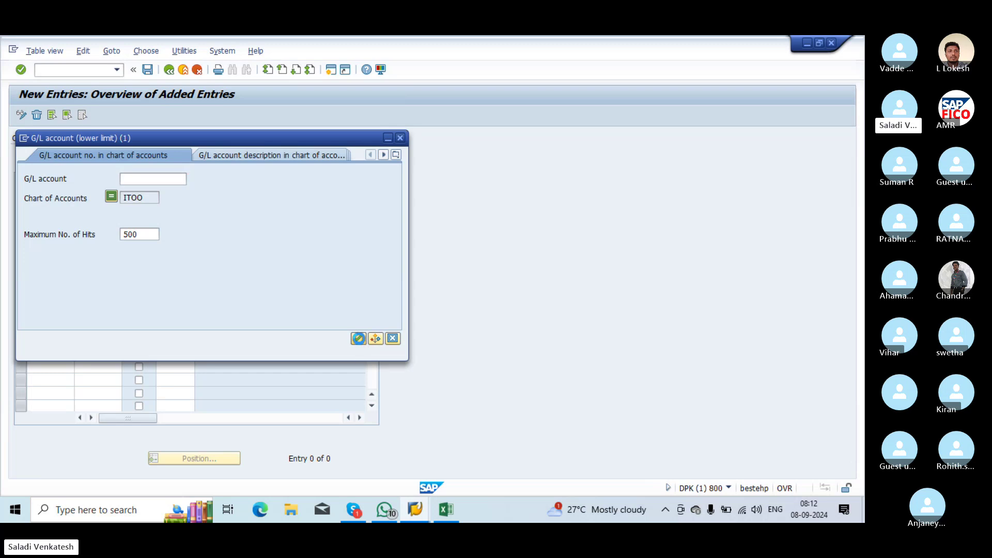
left_click(358, 339)
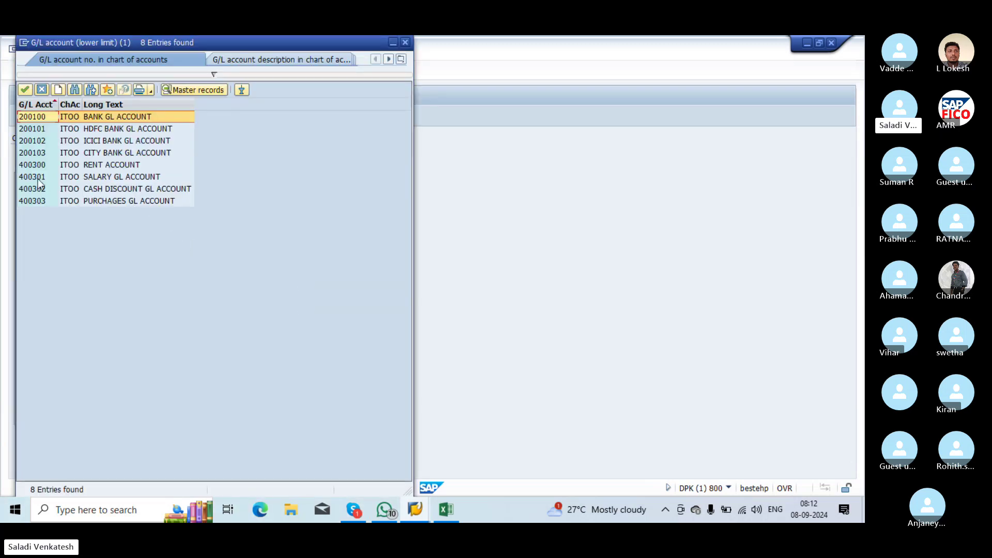
left_click(30, 167)
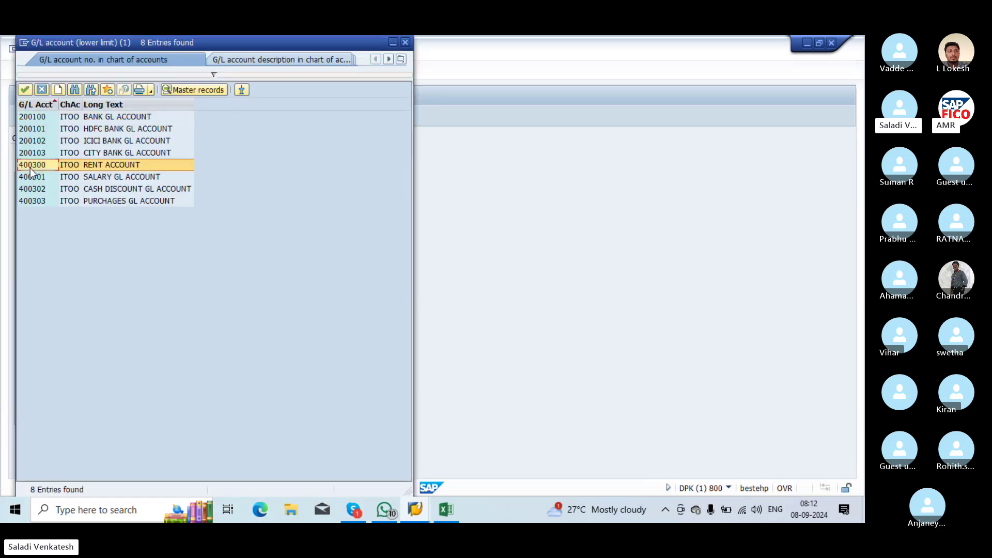
left_click(24, 90)
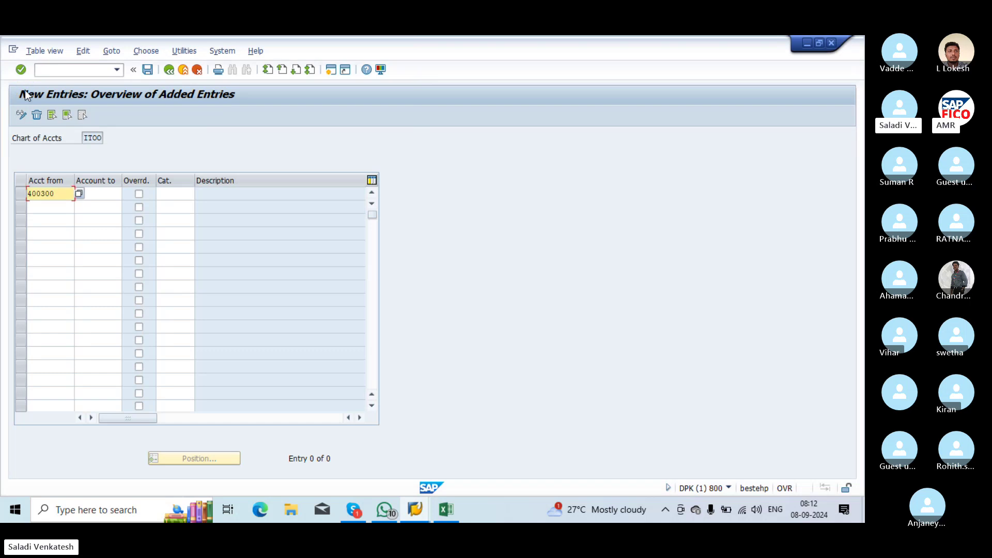
left_click(102, 194)
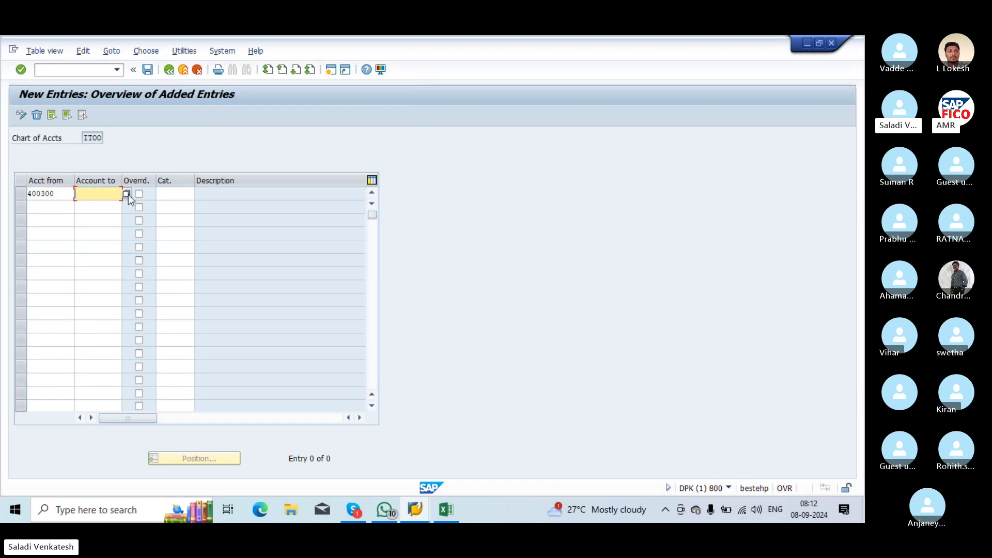
left_click(126, 194)
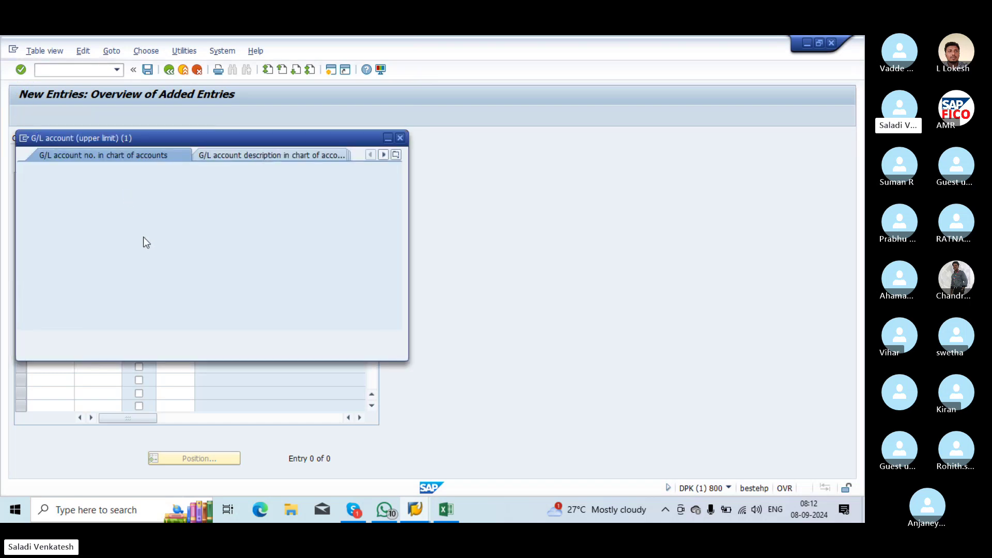
left_click(356, 337)
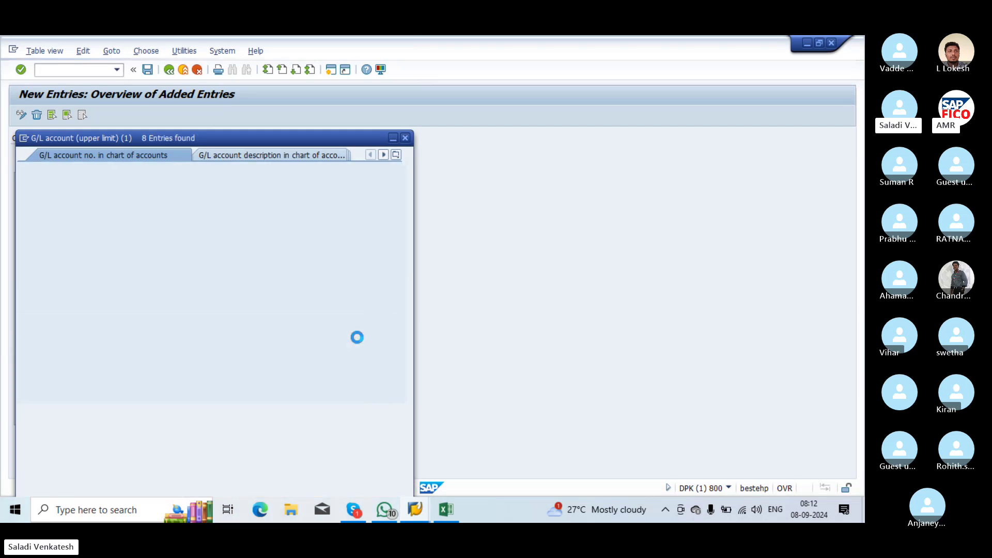
left_click(36, 169)
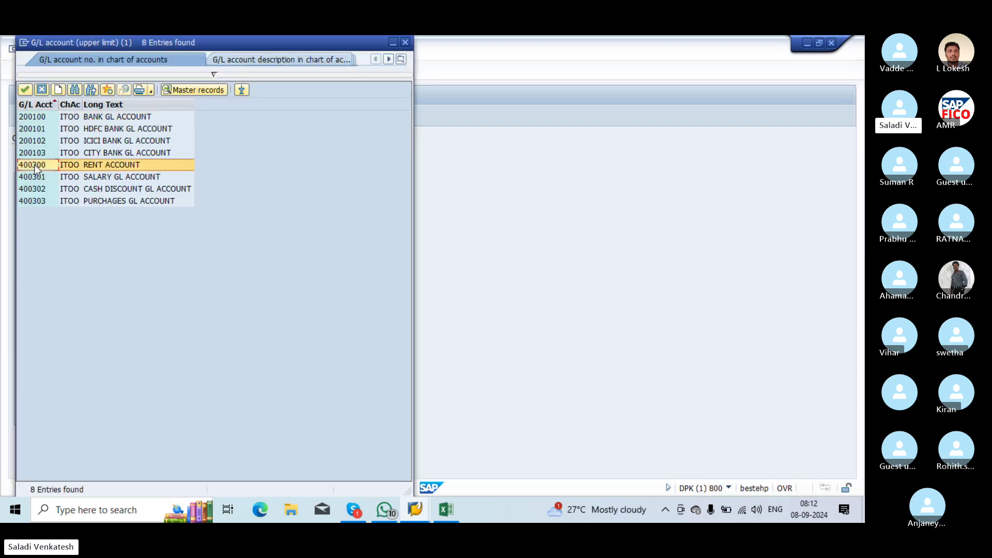
left_click(24, 90)
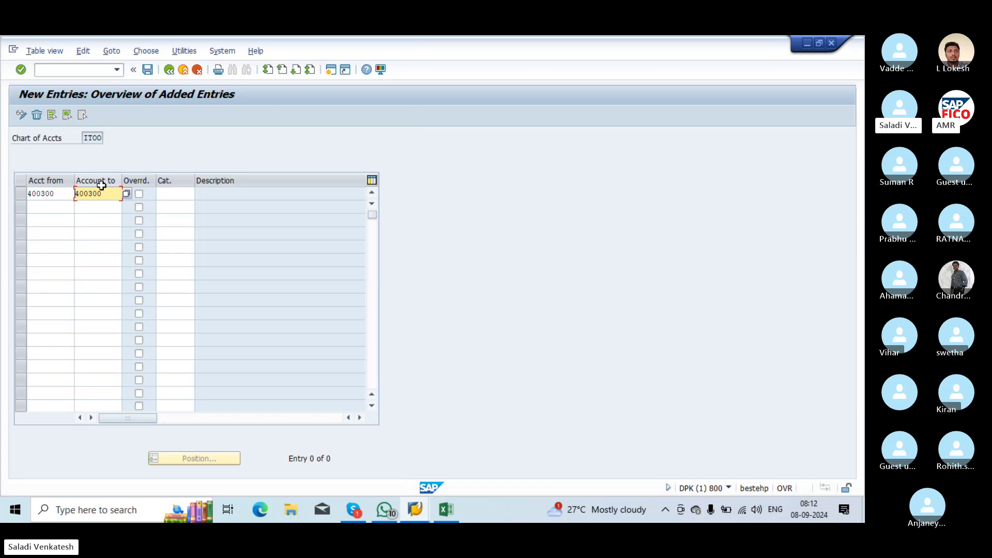
Assign item category 20000 (Expense) to the rent account entry
left_click(164, 194)
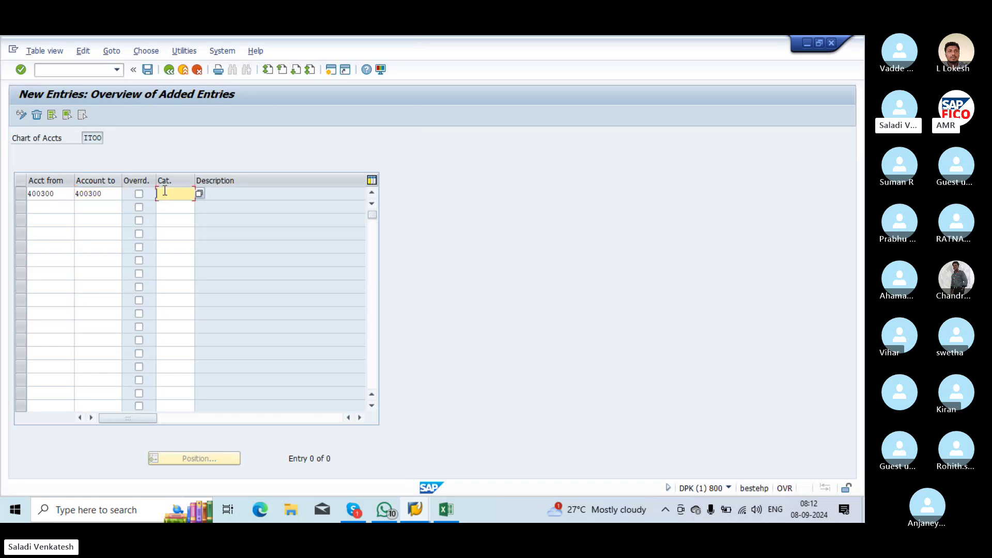
left_click(199, 195)
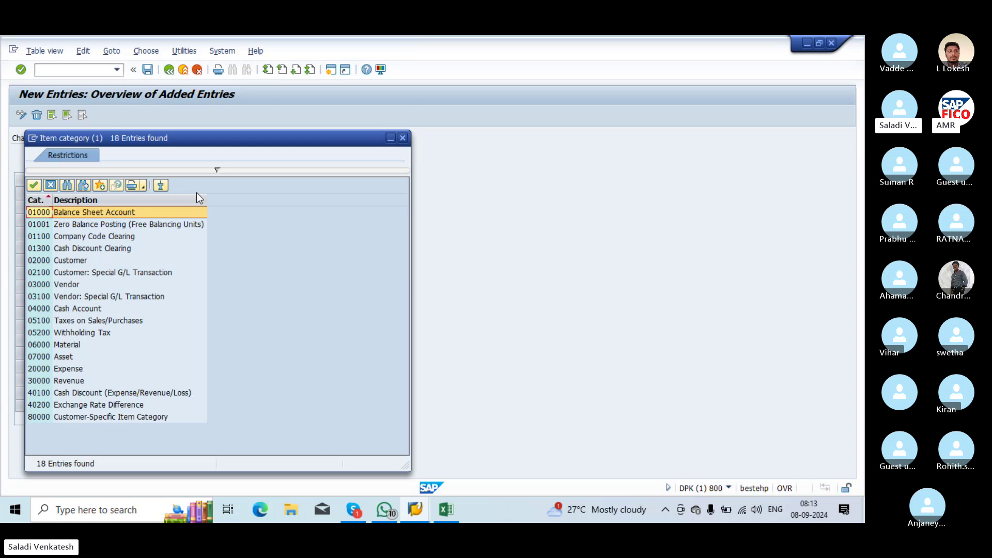
left_click(65, 369)
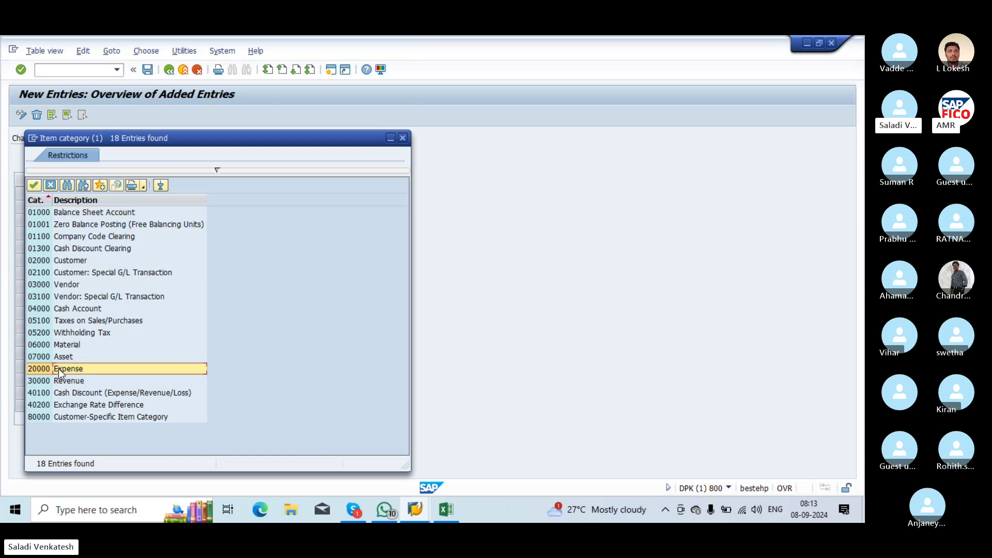
left_click(34, 185)
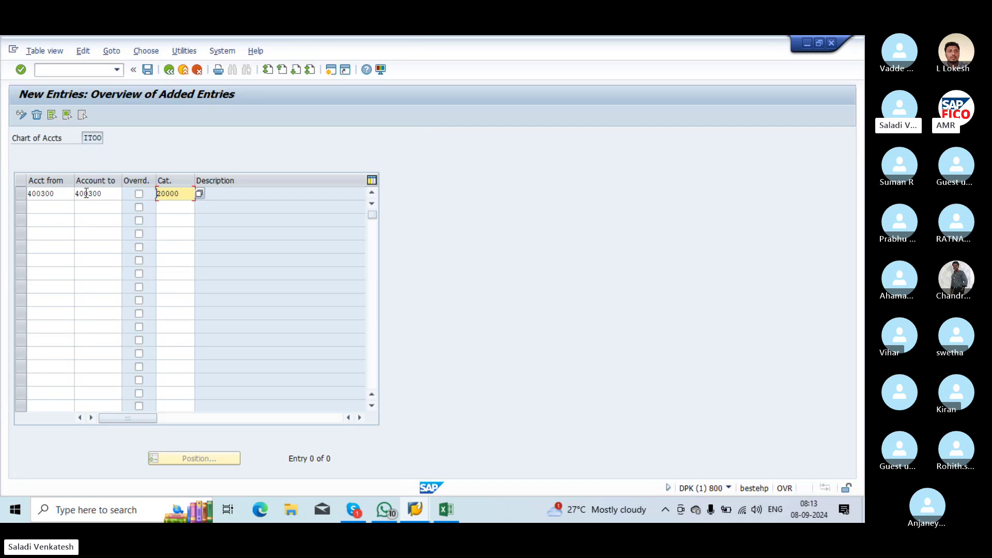
Add a second entry with an account range from 200100 to 200100 for the bank G/L account
left_click(58, 203)
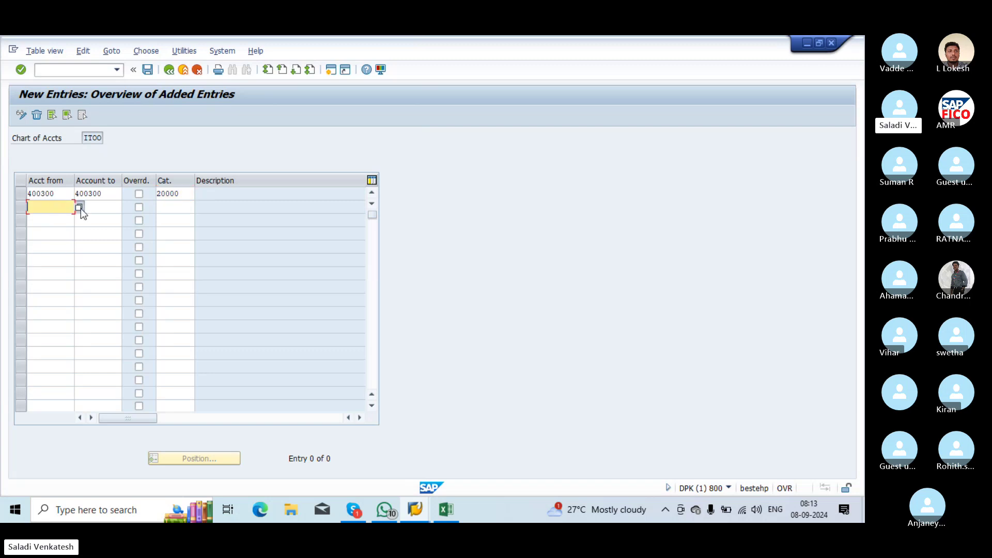
left_click(79, 206)
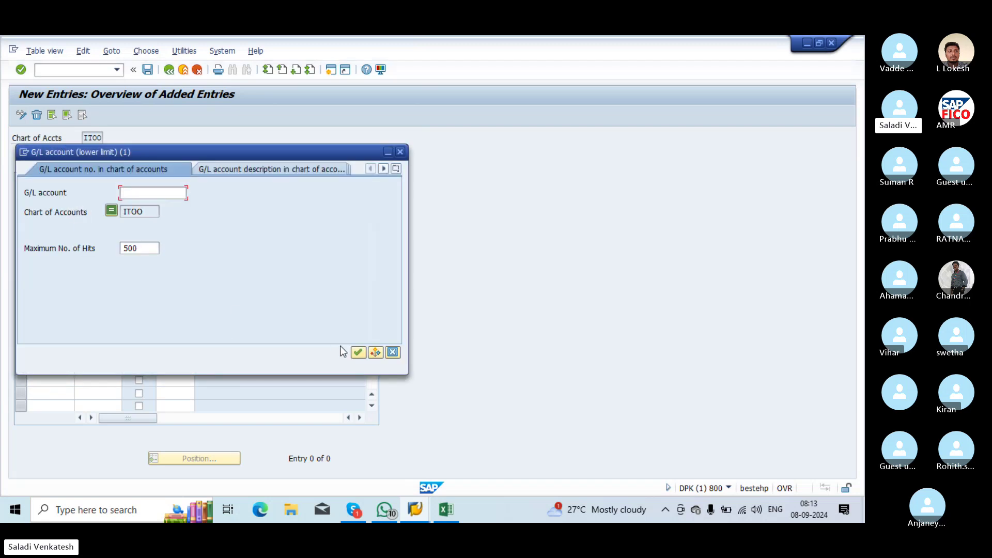
left_click(357, 352)
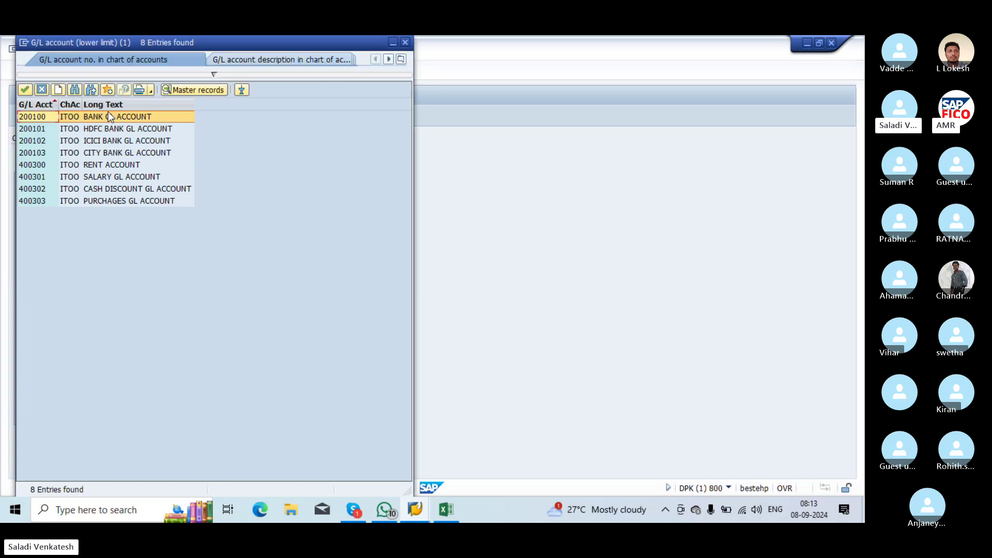
left_click(24, 90)
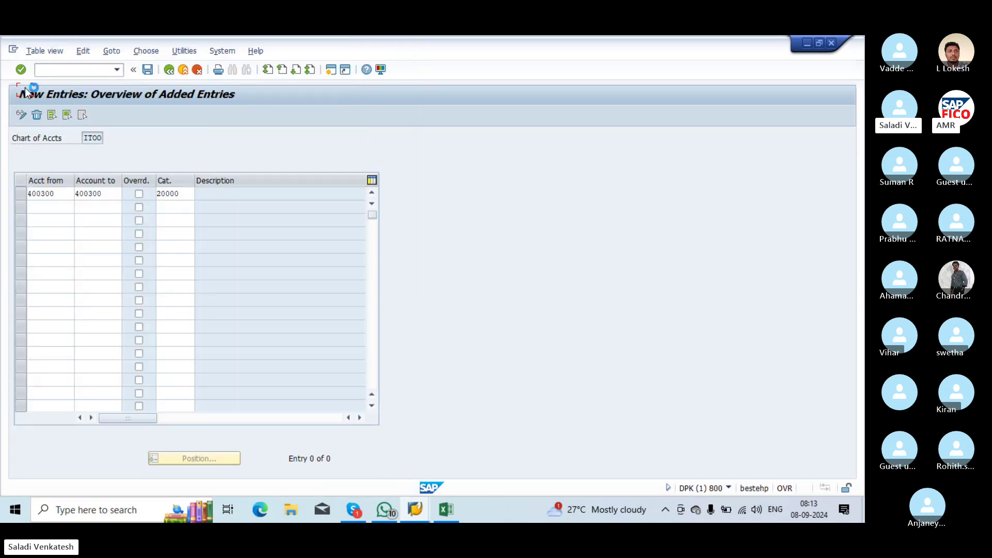
left_click(97, 209)
left_click(126, 206)
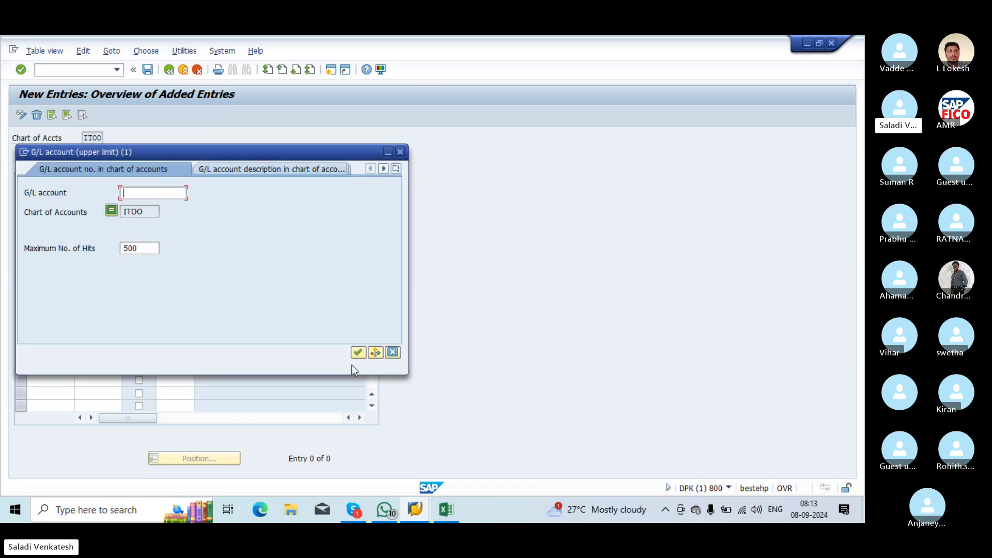
left_click(356, 353)
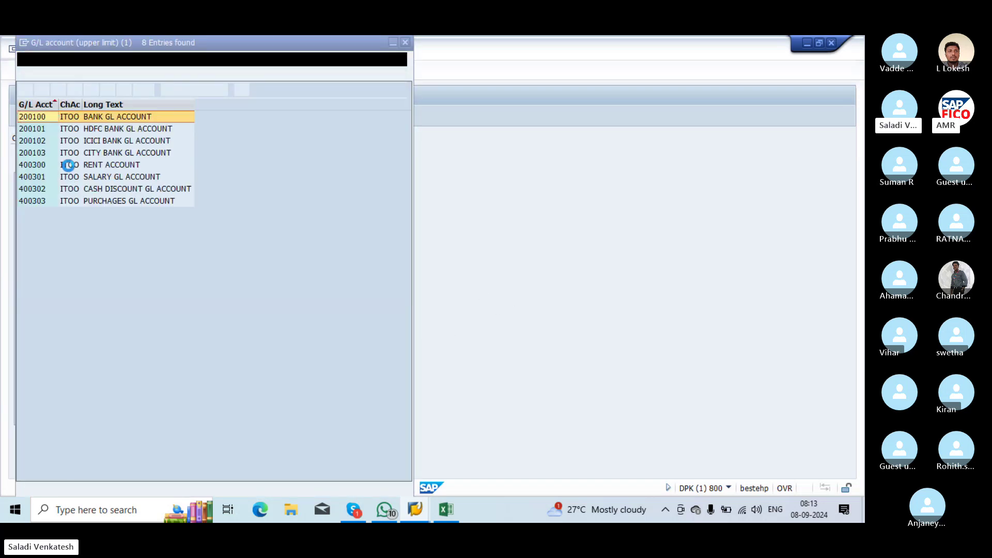
left_click(25, 90)
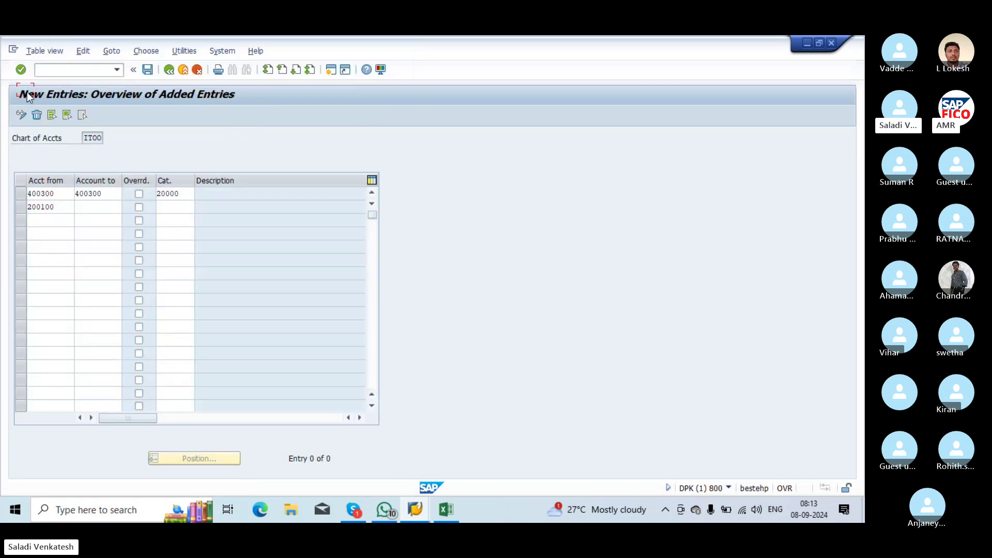
Assign item category 07000 (Asset) to the bank account entry and save the classification under the proposed customizing request
left_click(185, 203)
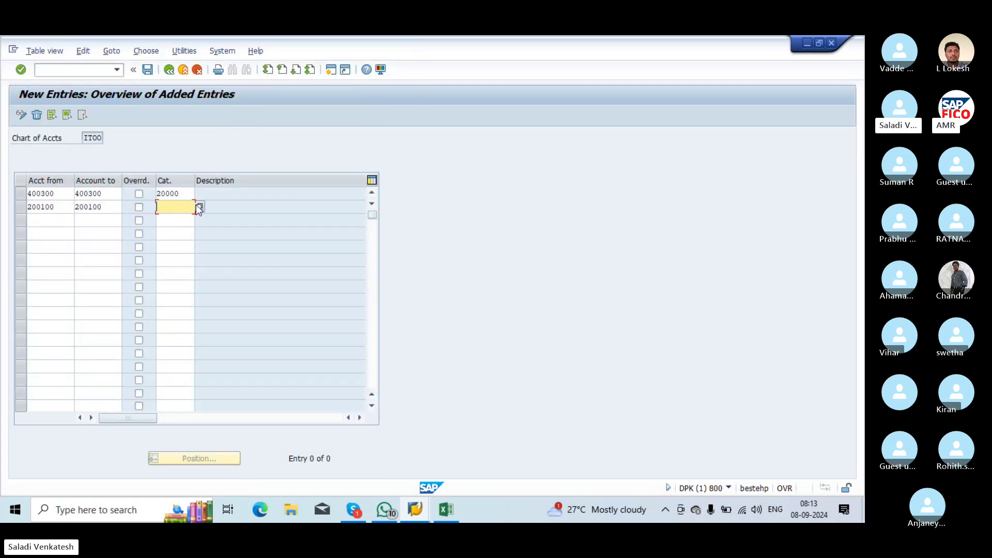
left_click(200, 207)
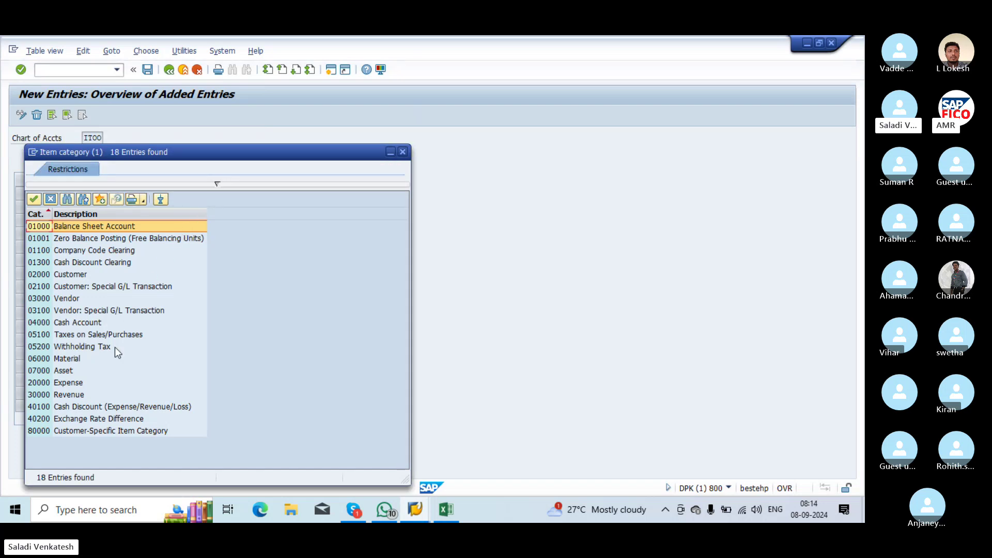
left_click(57, 371)
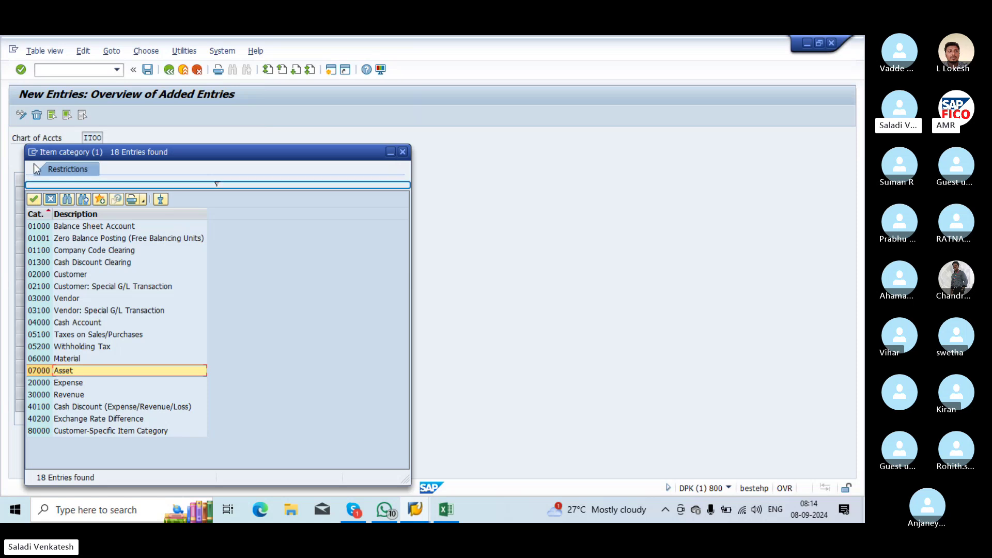
left_click(34, 199)
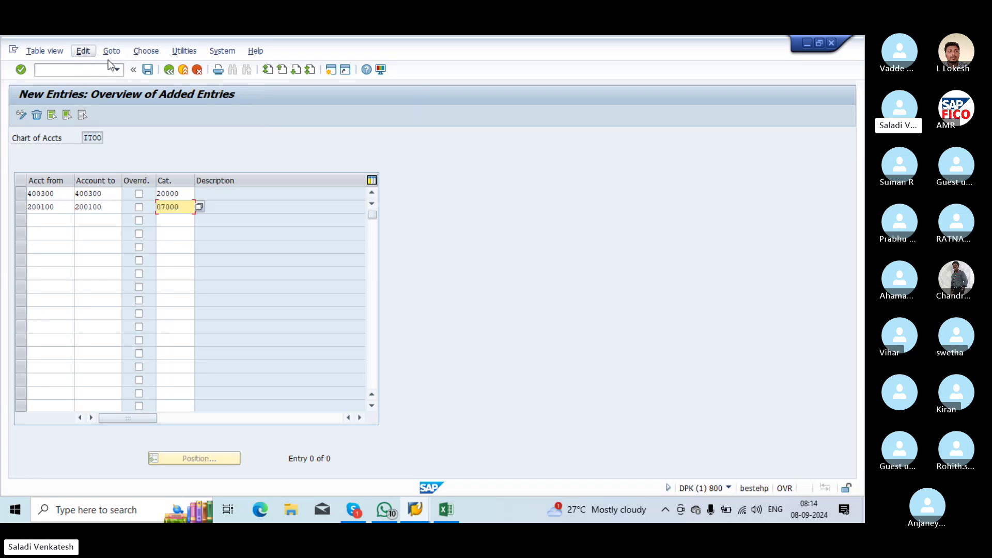
left_click(148, 71)
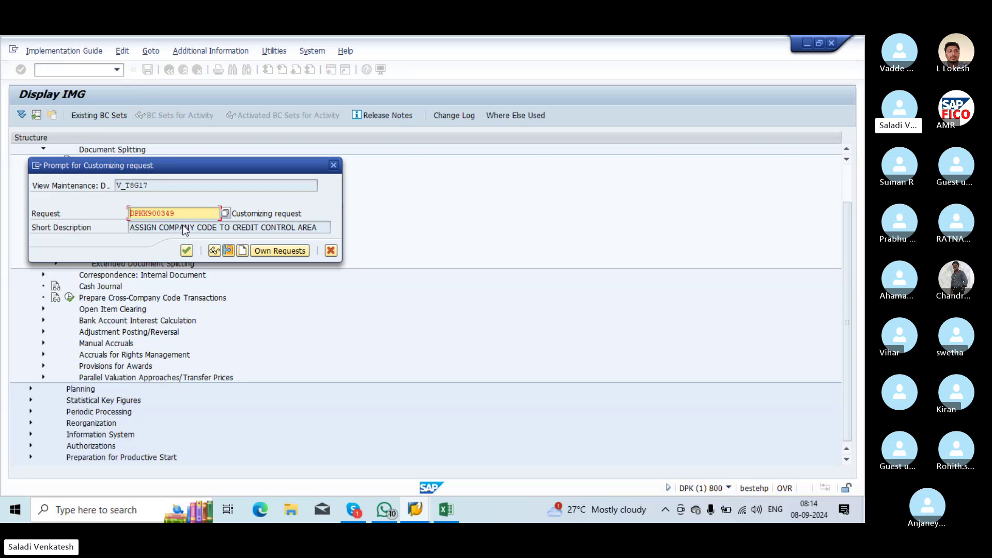
left_click(186, 251)
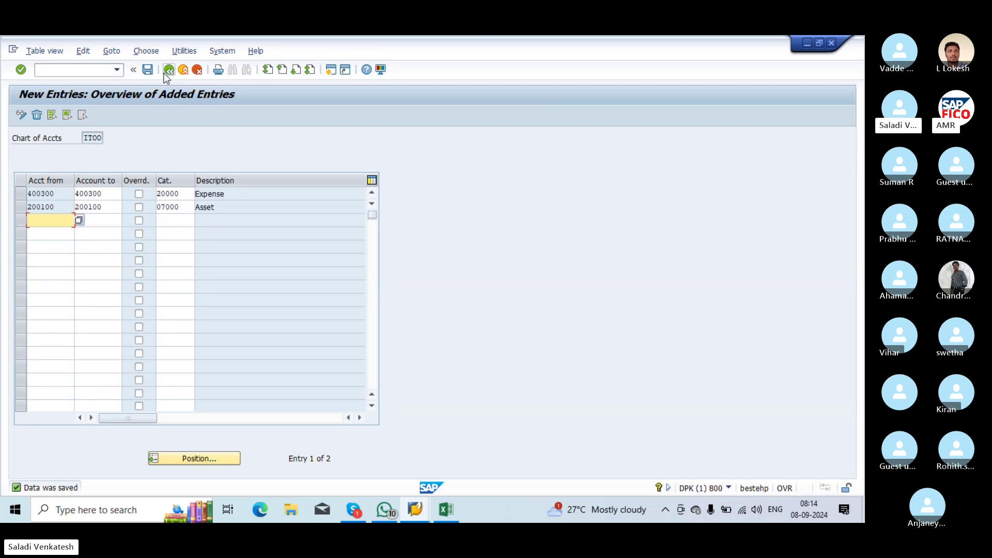
Open transaction FB50 for G/L document entry and set the document date to 08.09.2024
left_click(70, 70)
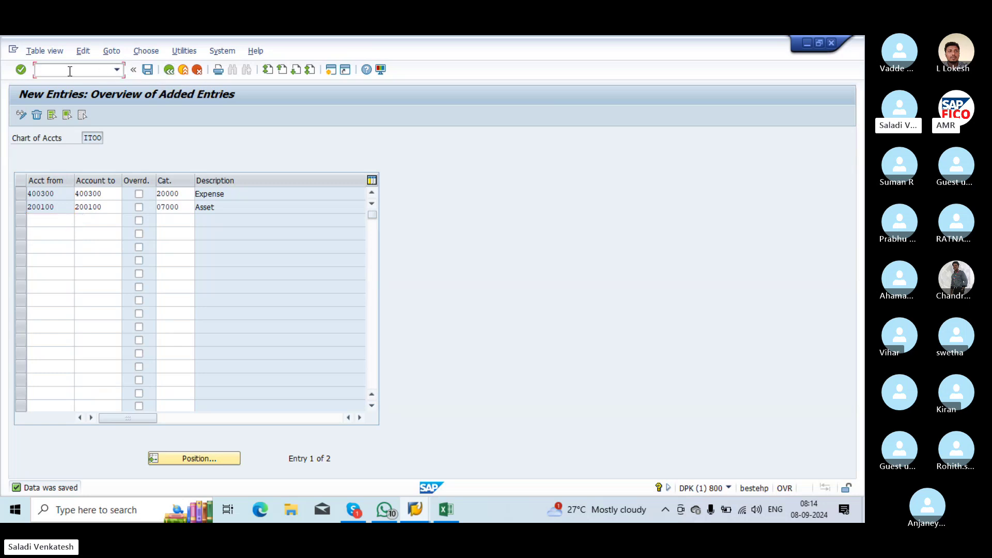
type("/NFB50")
key("Return")
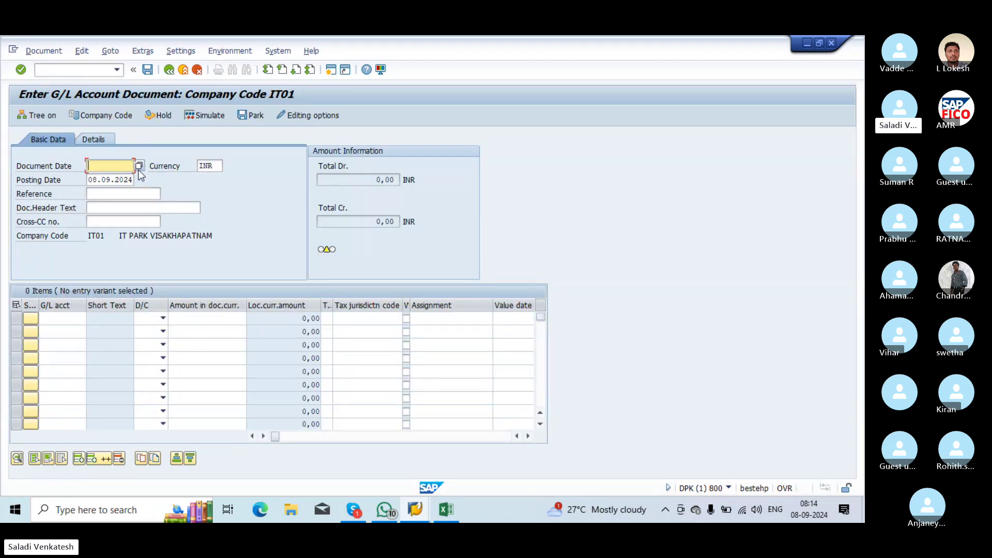
left_click(139, 165)
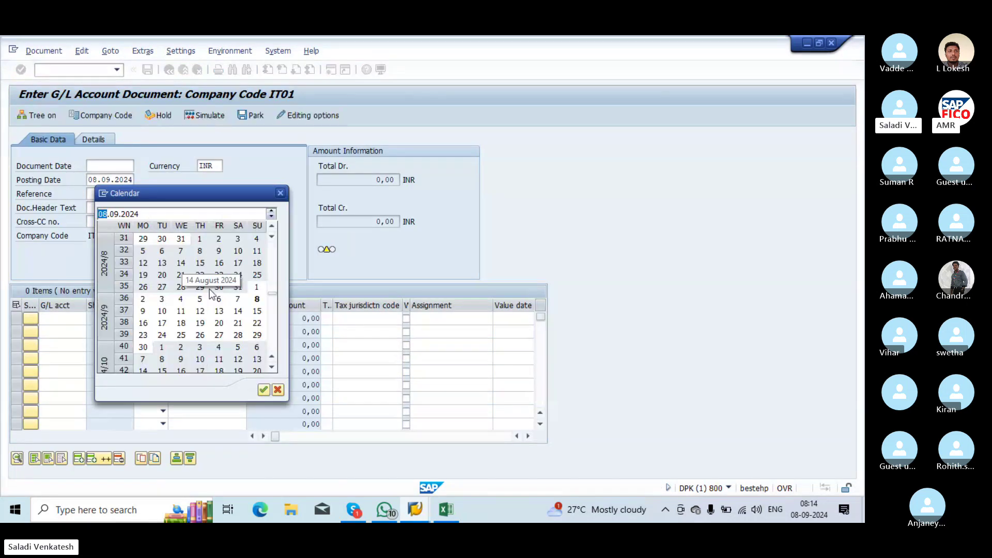
double_click(256, 301)
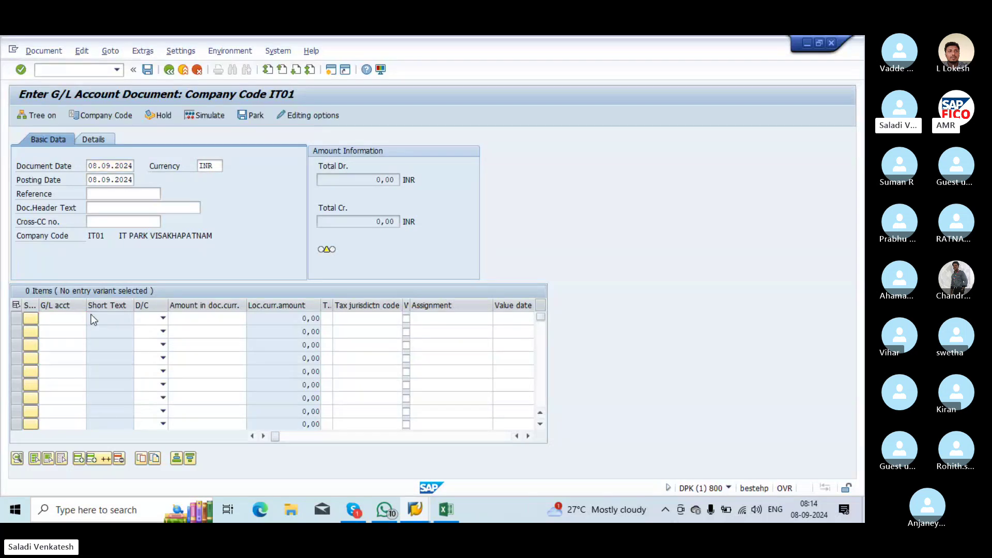
Enter the first line item with rent G/L account 400300 as a debit of 10000 INR
key("F4")
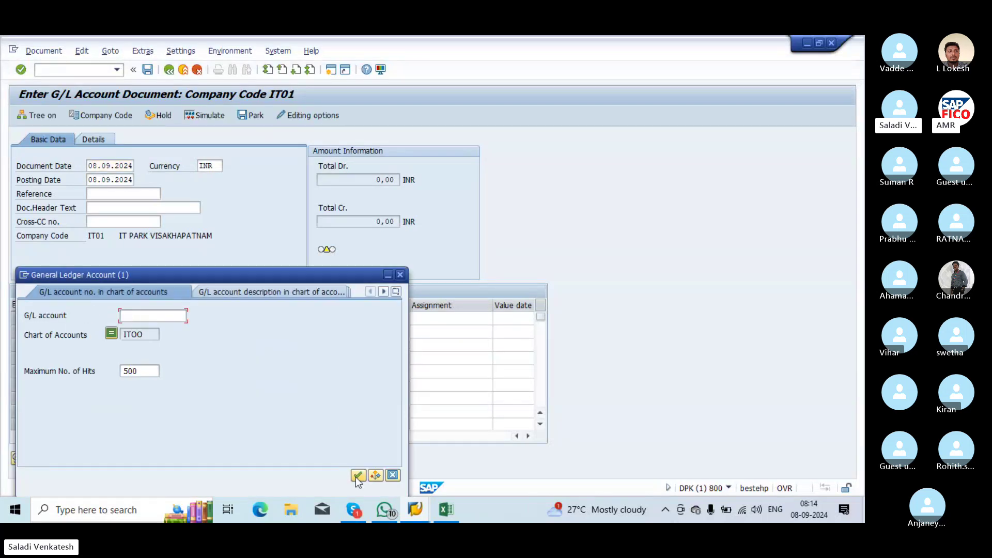
left_click(357, 476)
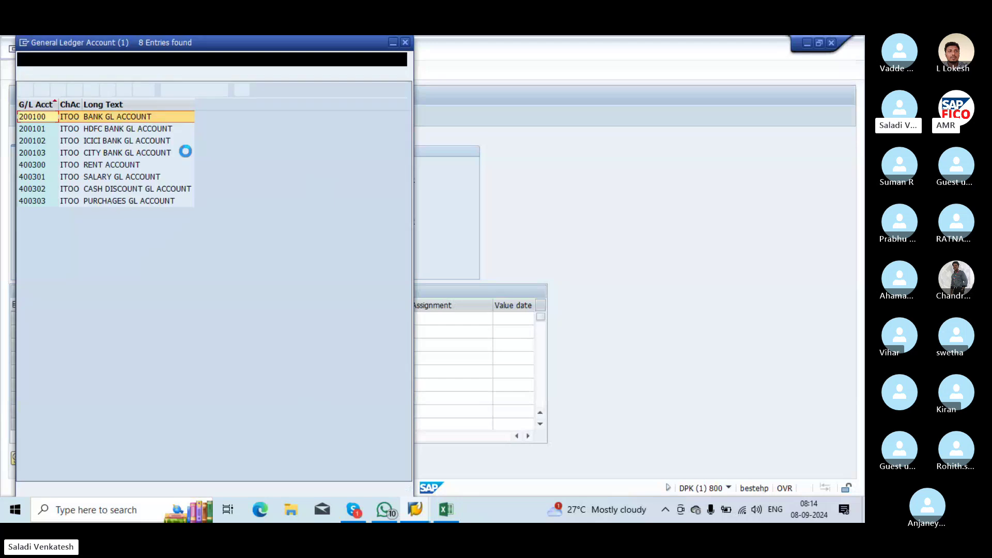
left_click(41, 164)
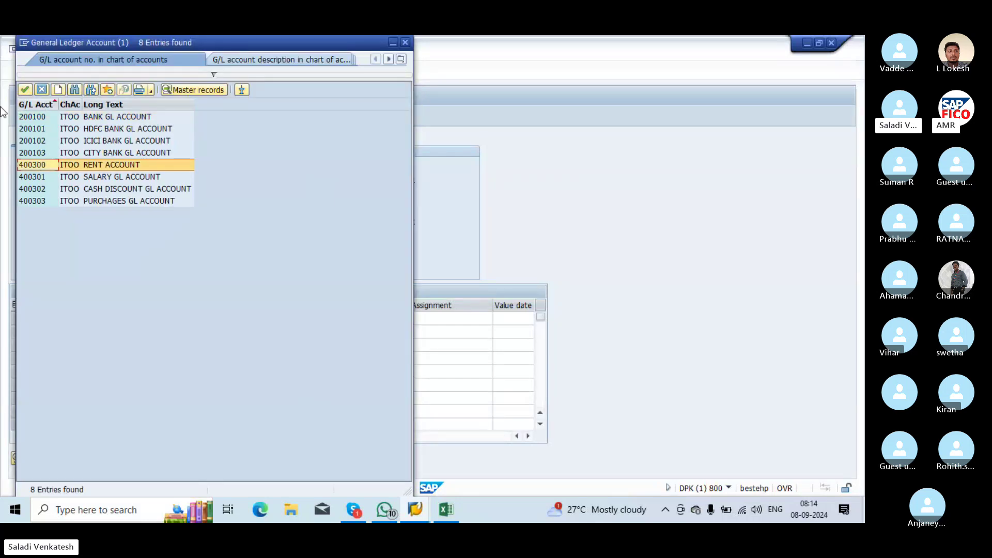
left_click(25, 90)
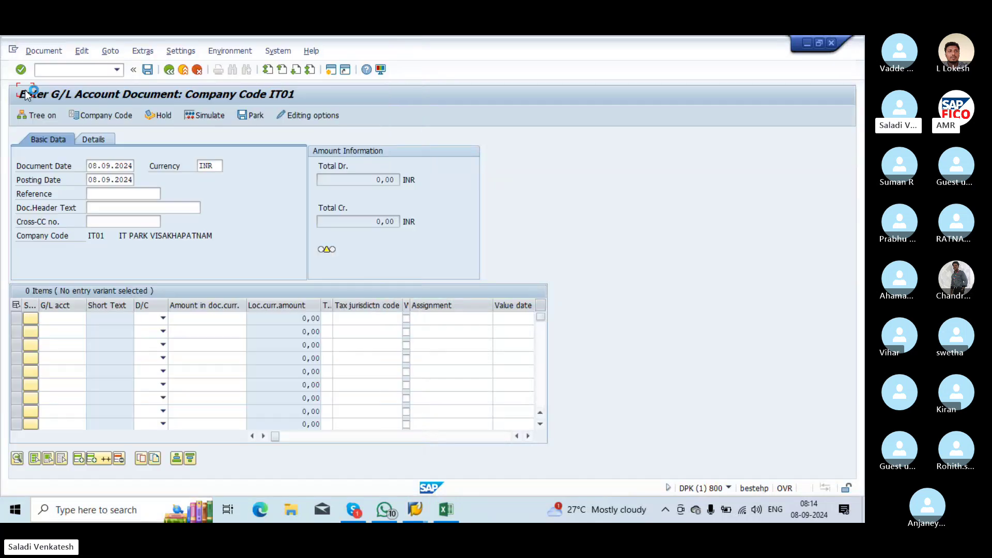
left_click(164, 318)
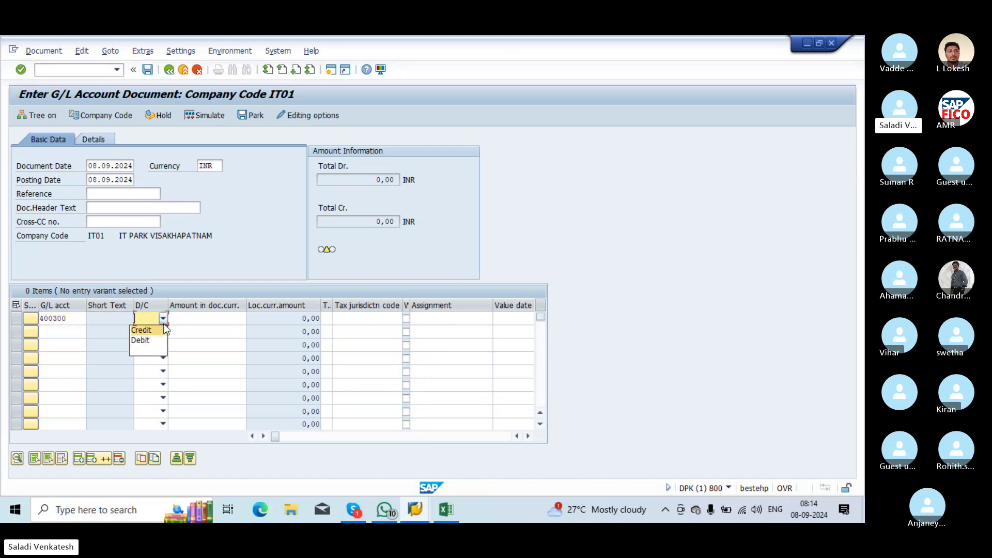
left_click(140, 340)
left_click(191, 320)
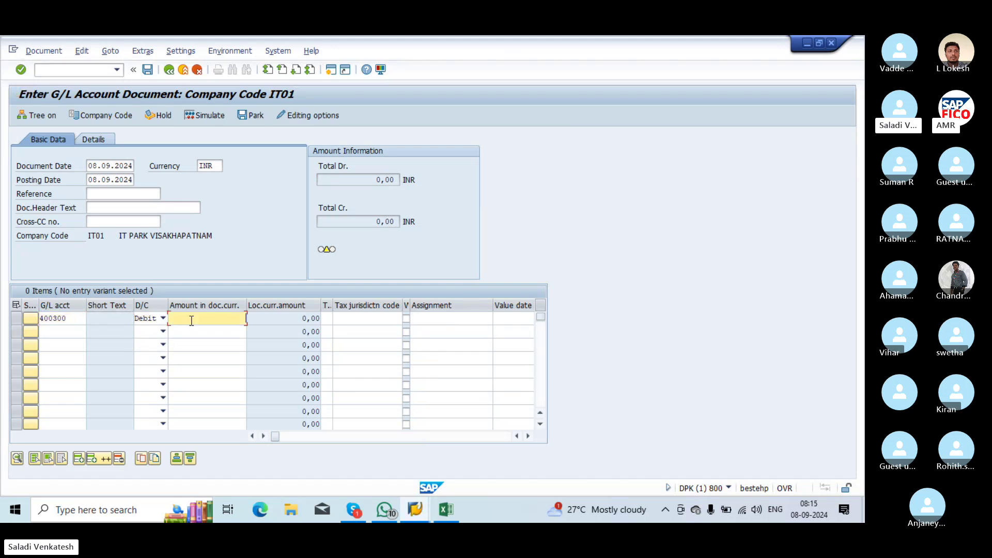
type("10000")
Enter the second line item with bank G/L account 200100 as a credit of 10000 INR
left_click(64, 327)
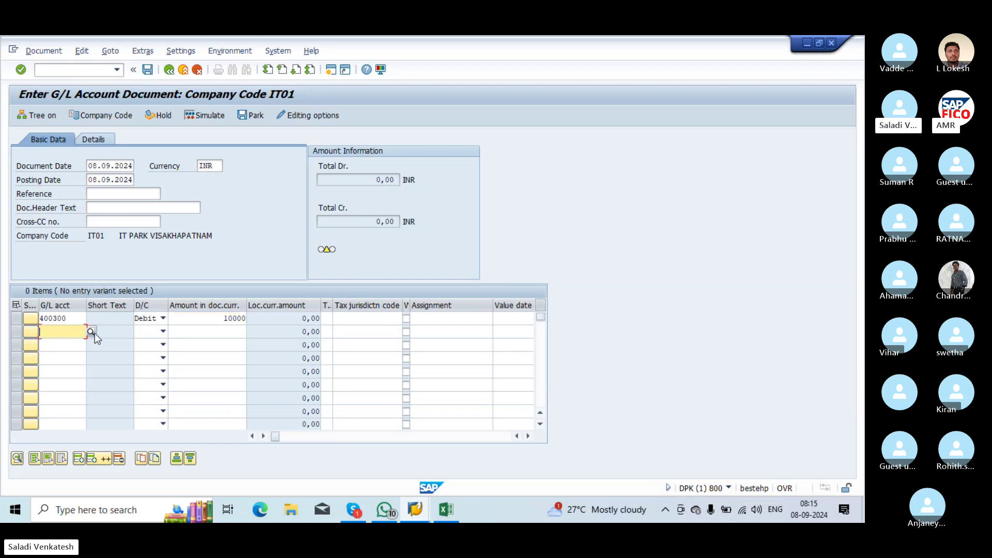
key("F4")
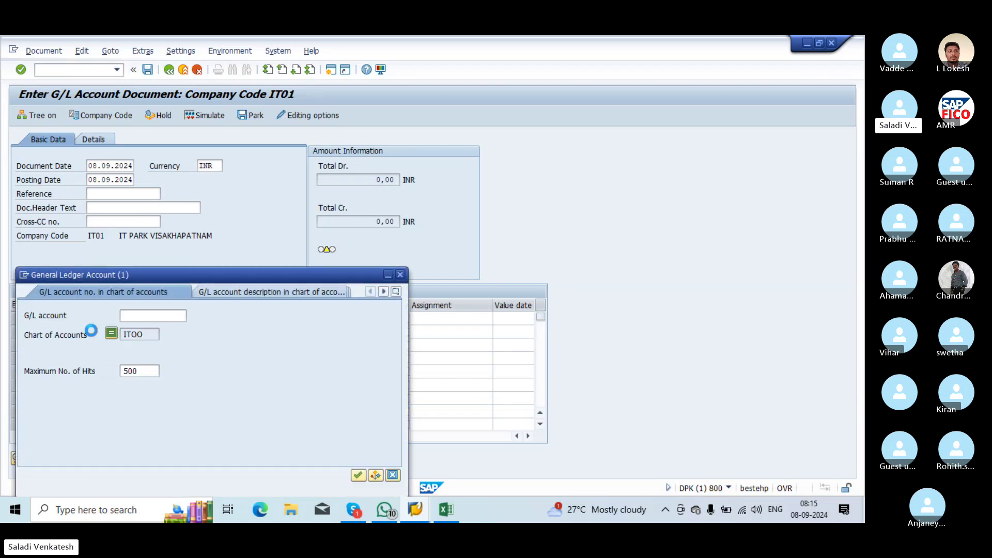
left_click(353, 474)
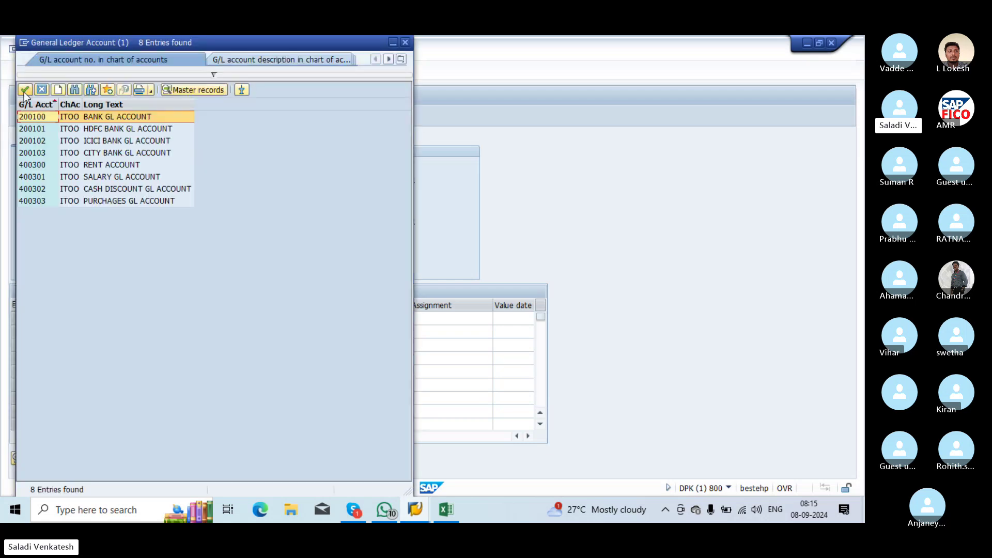
left_click(24, 92)
left_click(163, 331)
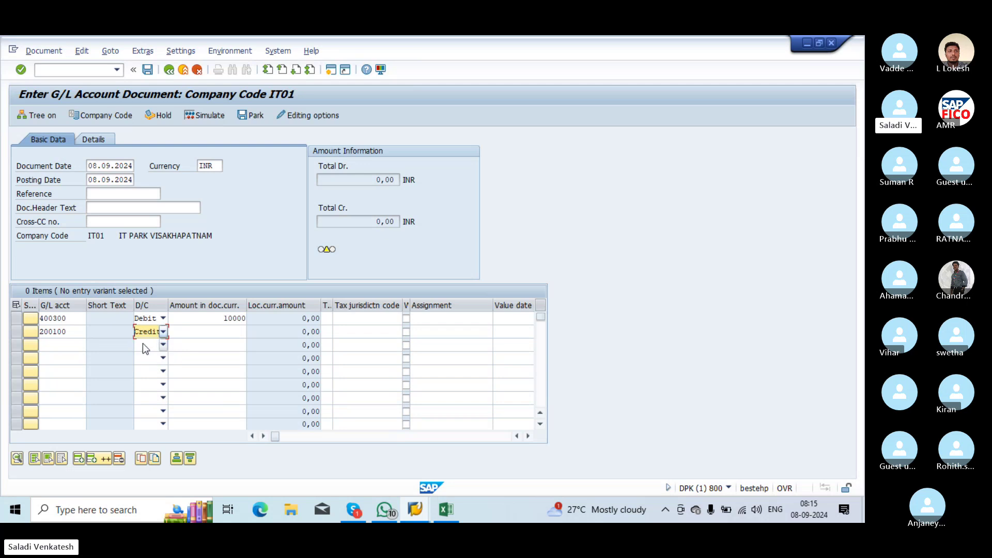
left_click(207, 335)
type("1")
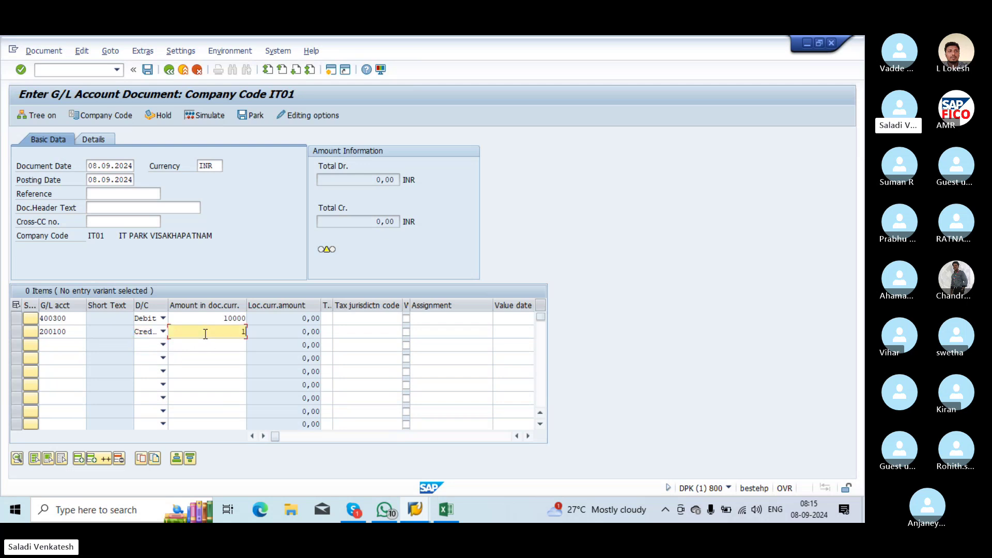
type("0000")
Validate the line items, simulate the rent payment document and post it
key("Return")
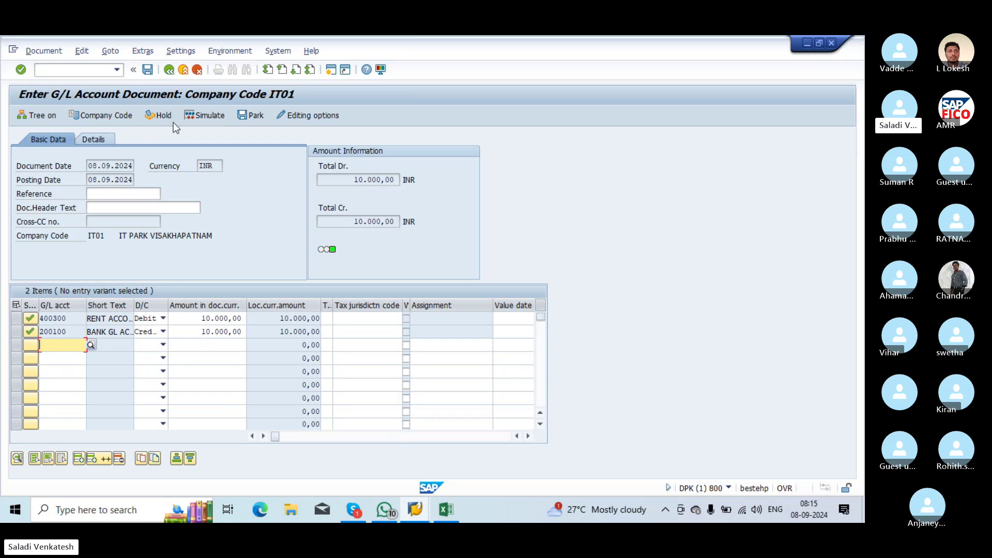
left_click(207, 117)
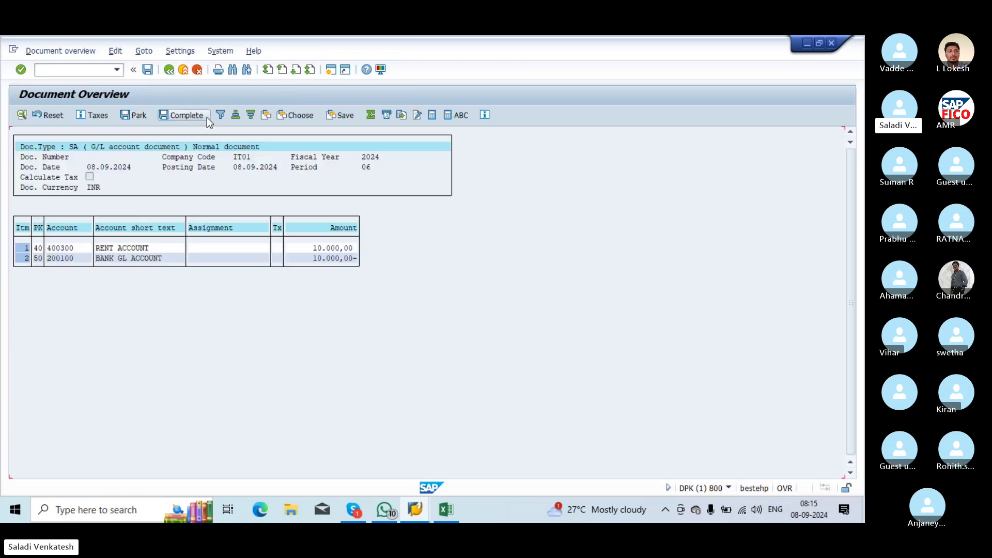
left_click(147, 71)
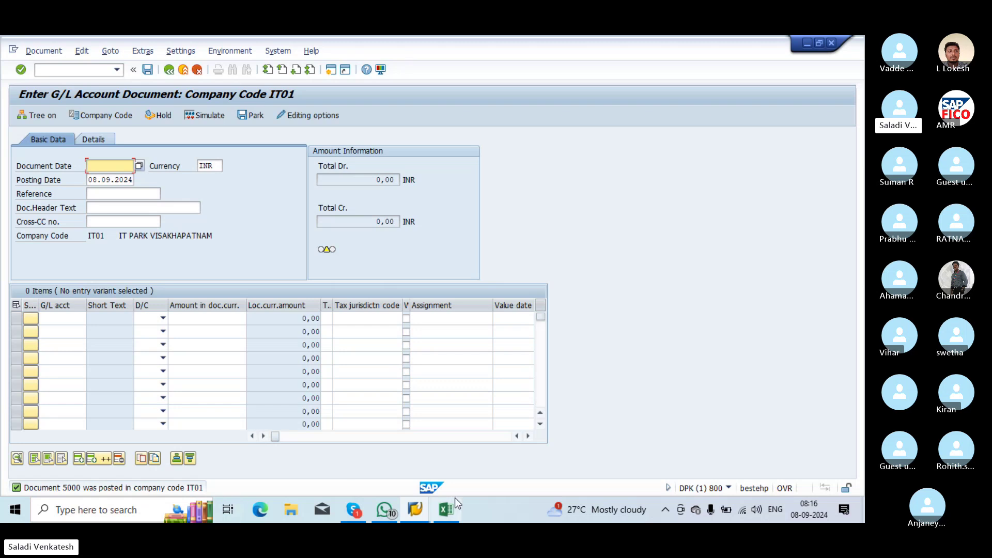
Switch to the GL ACC workbook in Excel and examine the account groups with their from and to account ranges
left_click(447, 512)
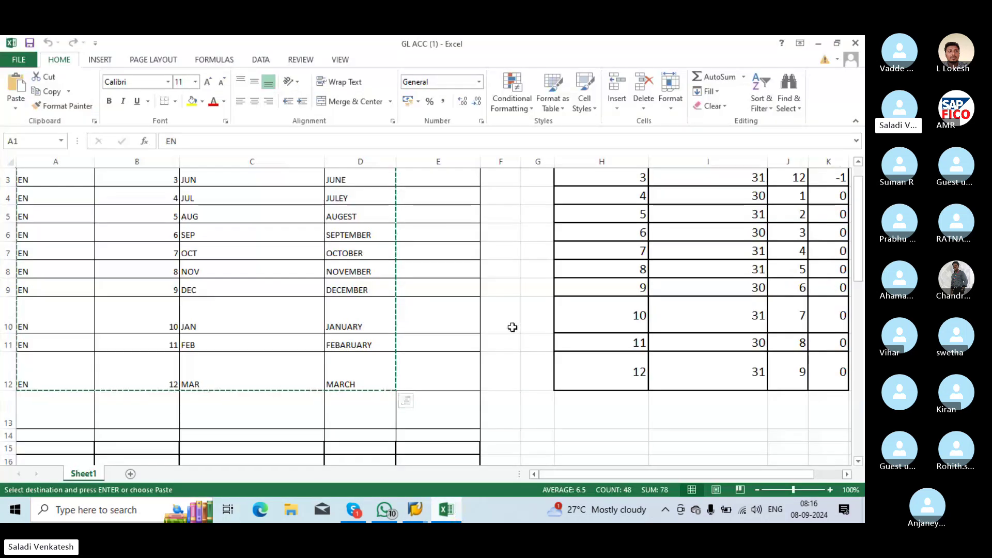
left_click(495, 338)
double_click(496, 339)
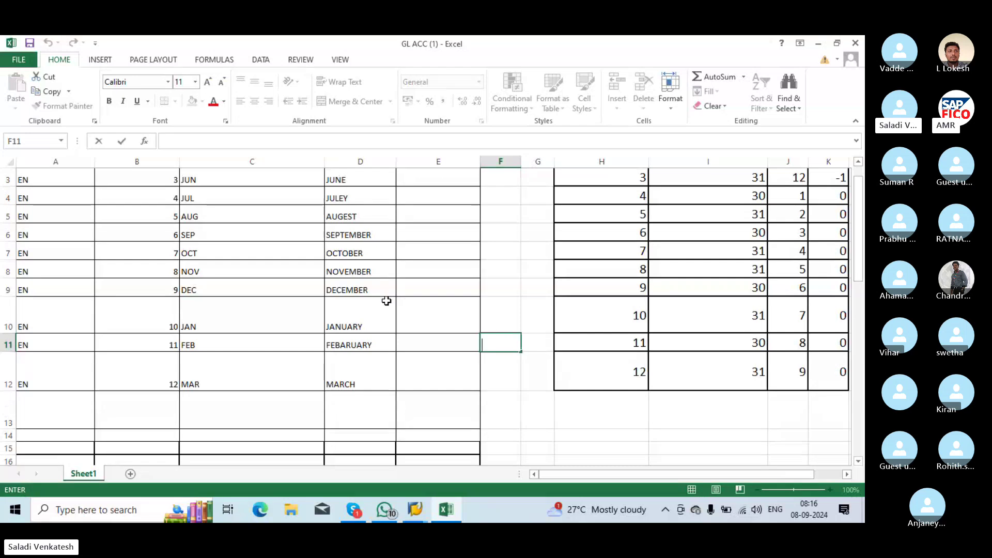
scroll(387, 300, "down", 1)
scroll(387, 301, "down", 5)
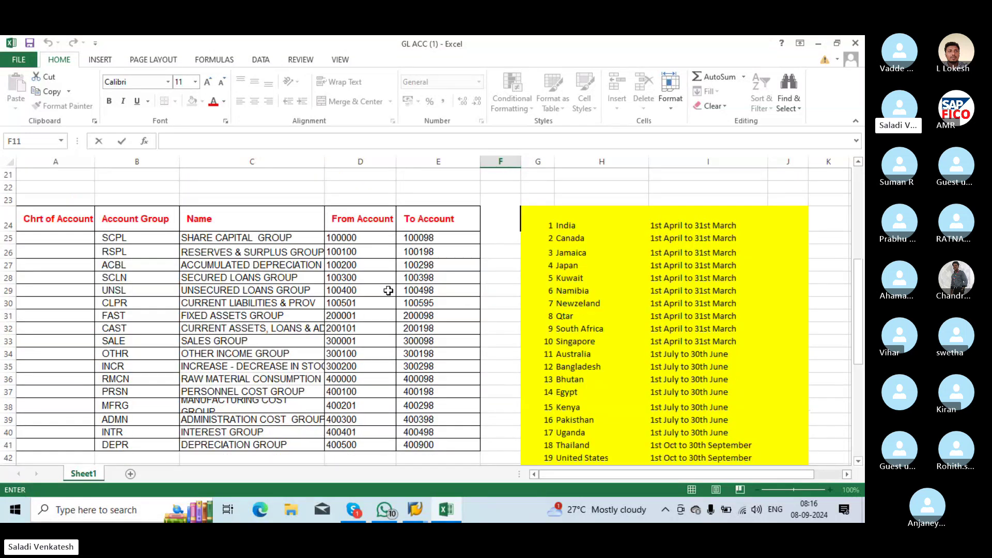
scroll(388, 290, "down", 5)
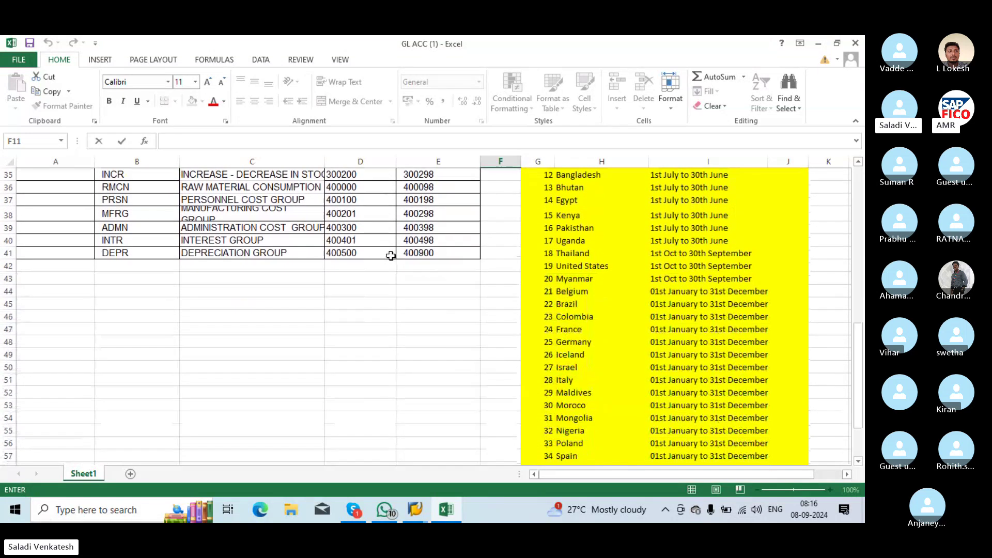
scroll(391, 253, "down", 13)
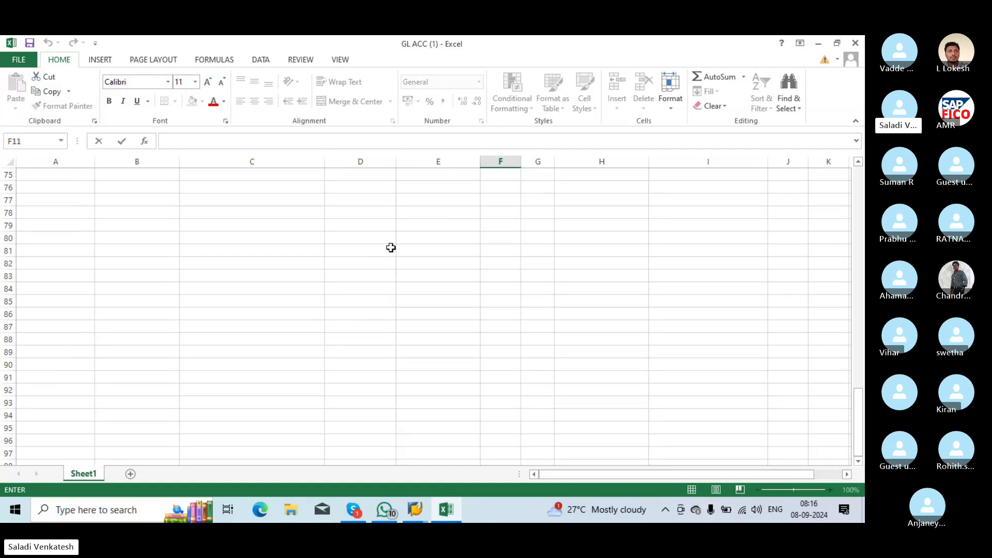
scroll(390, 243, "down", 9)
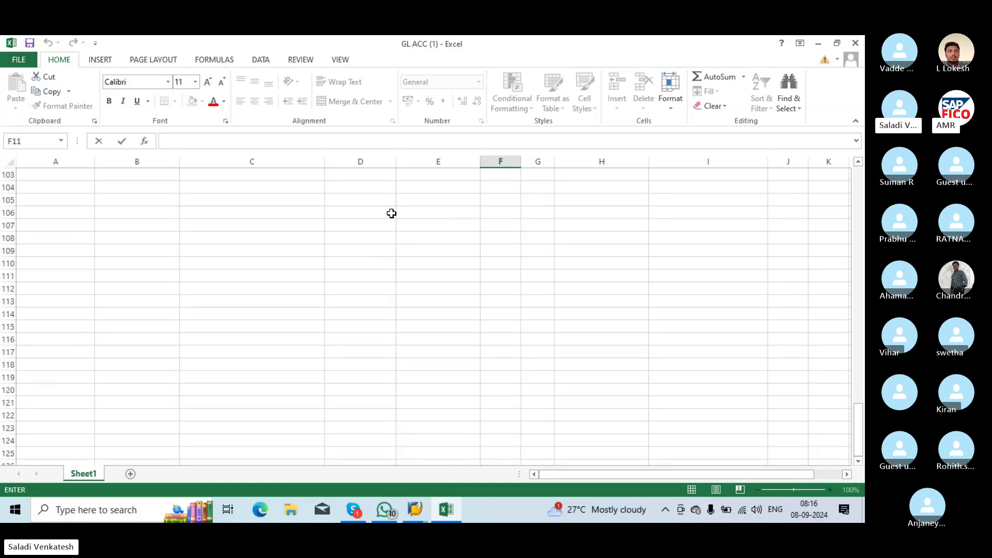
scroll(391, 214, "up", 10)
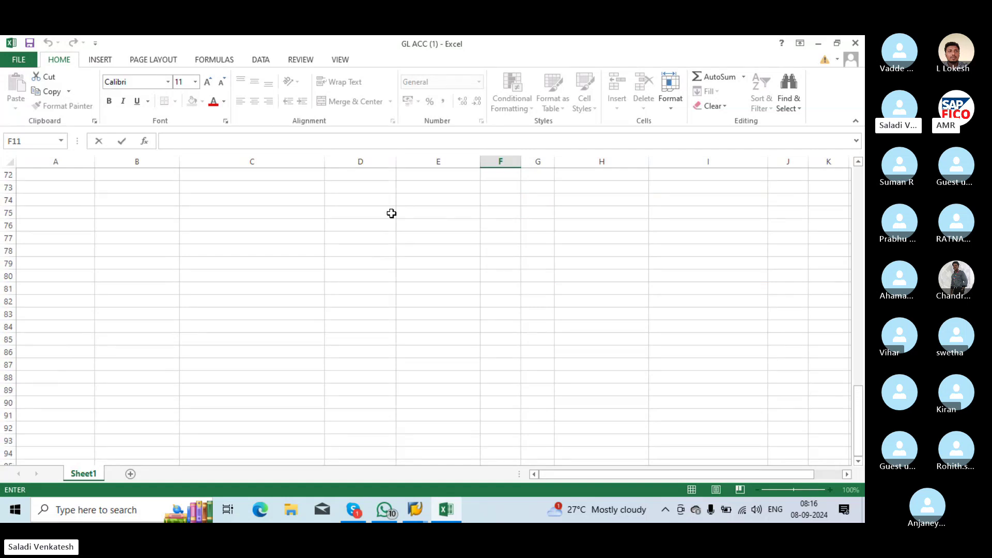
scroll(391, 214, "up", 3)
scroll(391, 214, "up", 14)
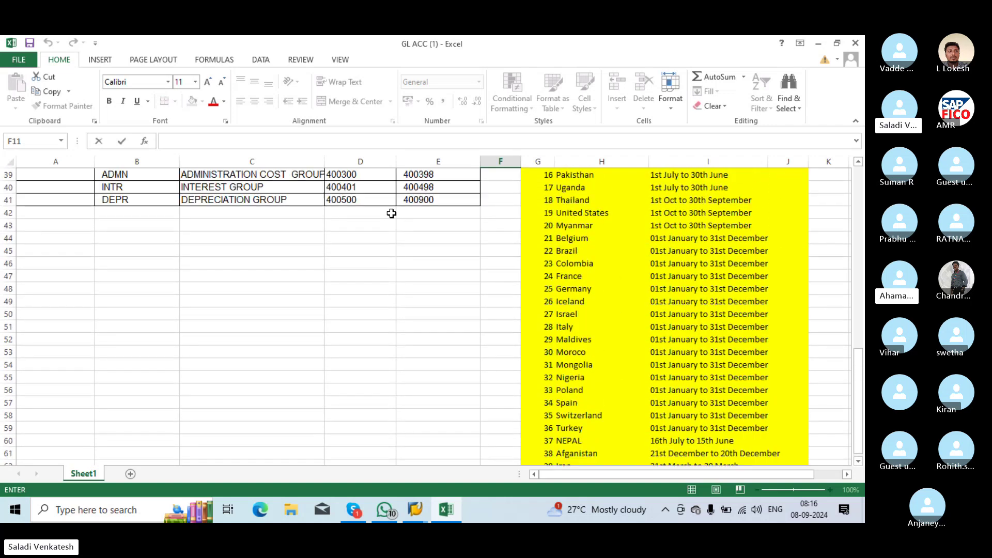
scroll(392, 213, "up", 1)
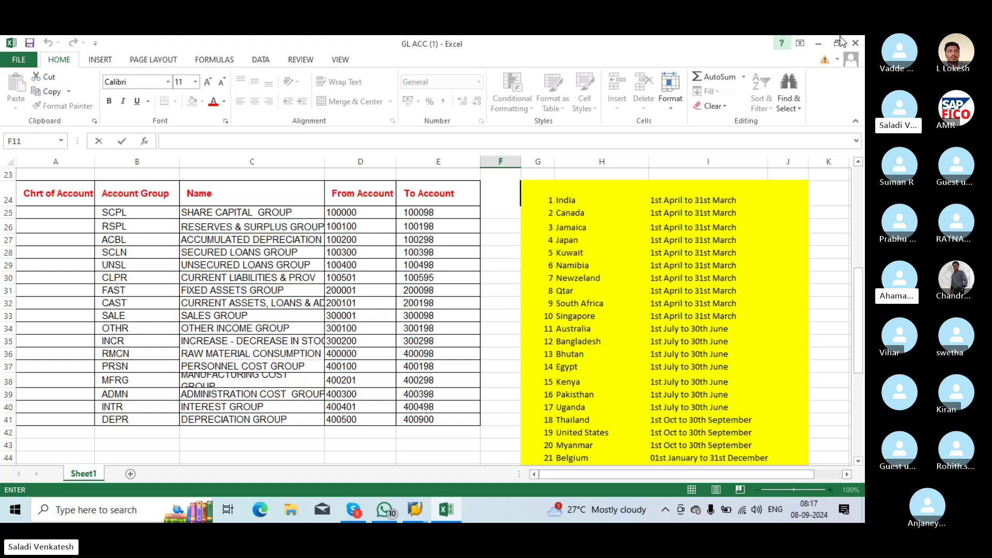
left_click(818, 44)
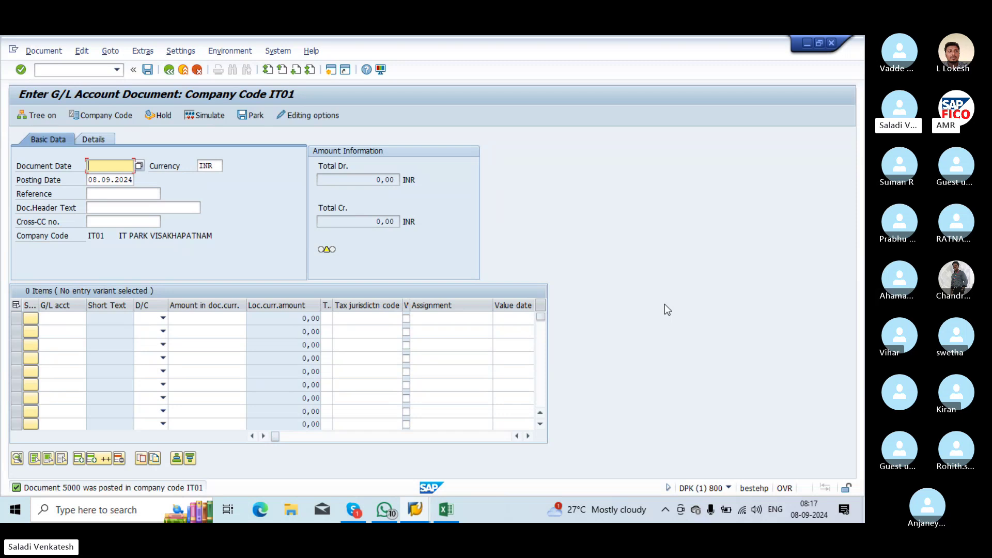
Leave G/L document entry and open the G/L Account Groups overview directly by transaction code
left_click(75, 69)
type("/NOB")
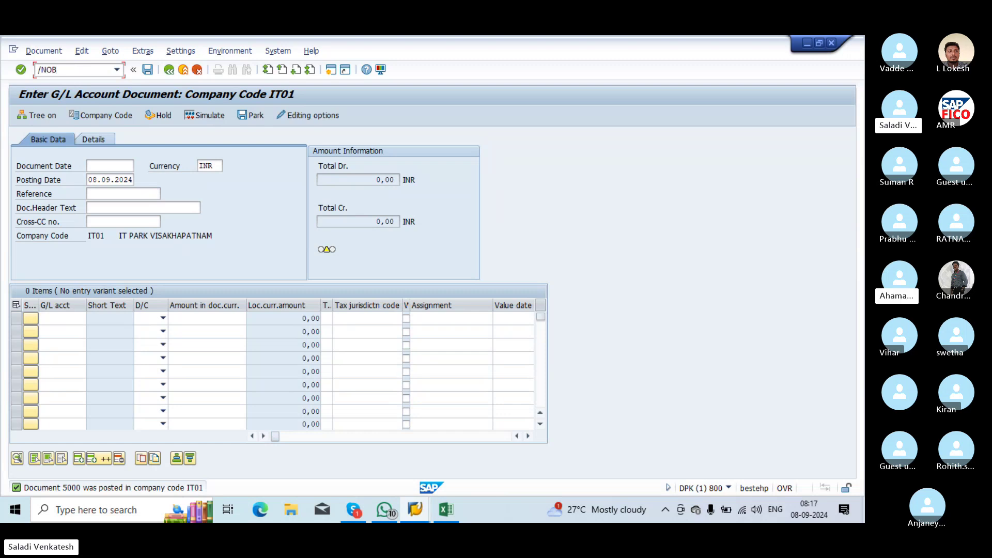
type("52")
key("Return")
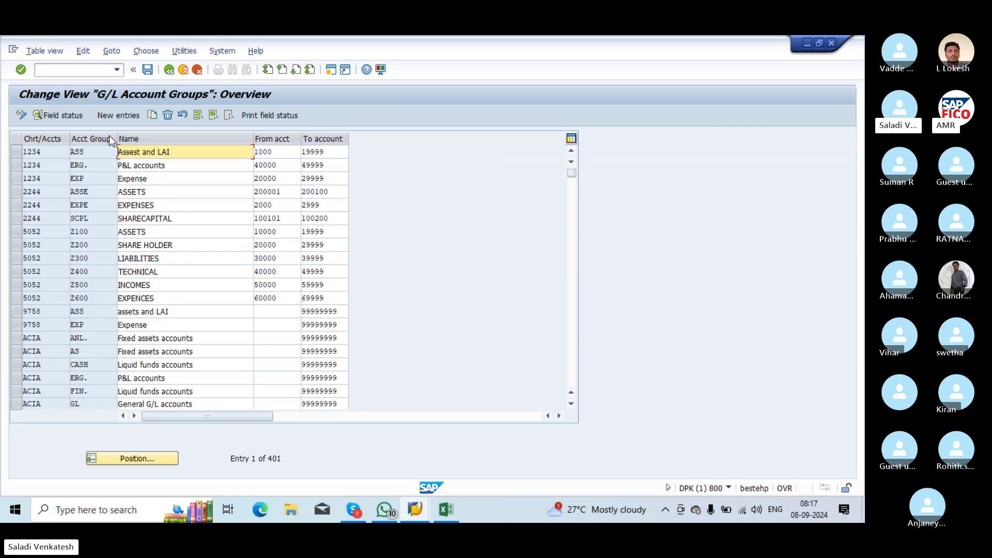
Position the account group list at the entries for chart of accounts ITOO
left_click(129, 458)
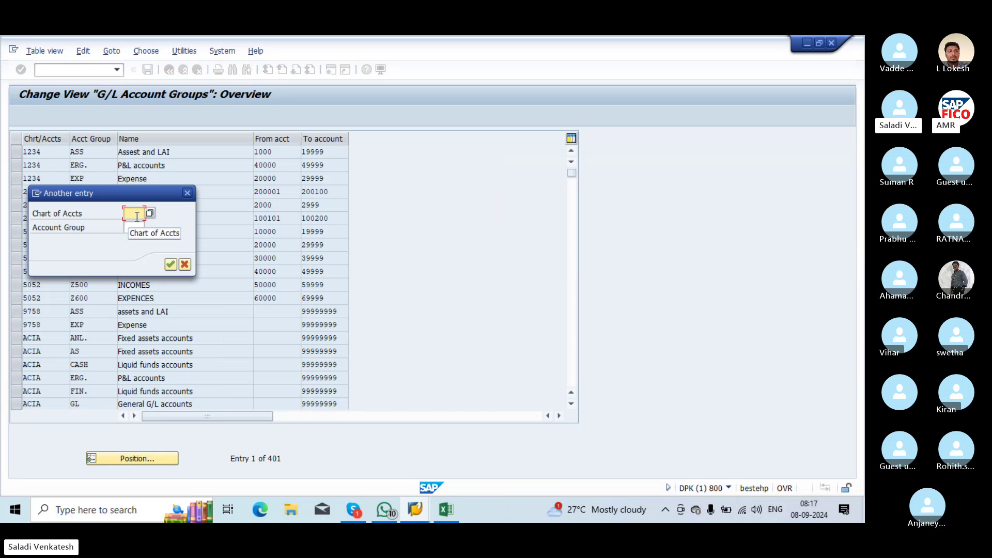
type("I")
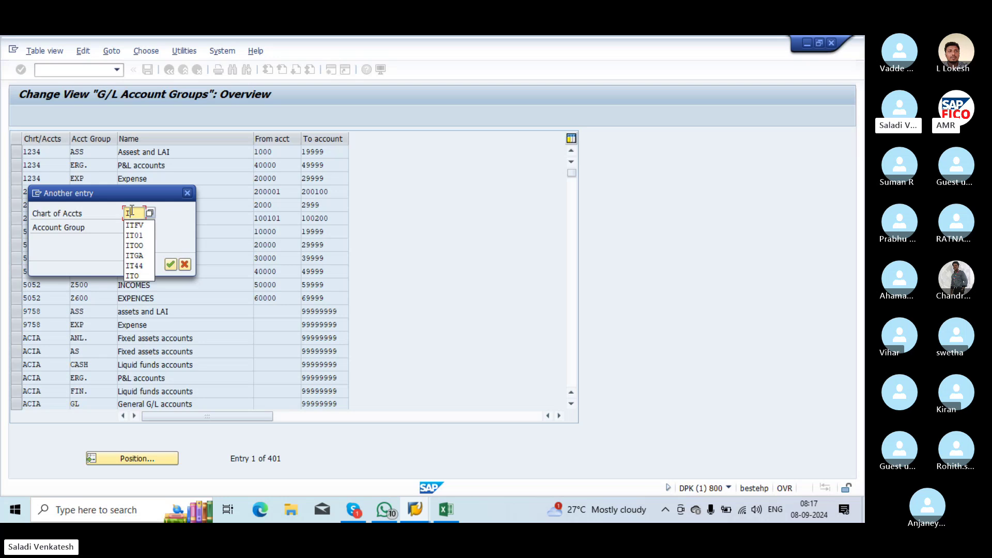
type("T")
left_click(137, 246)
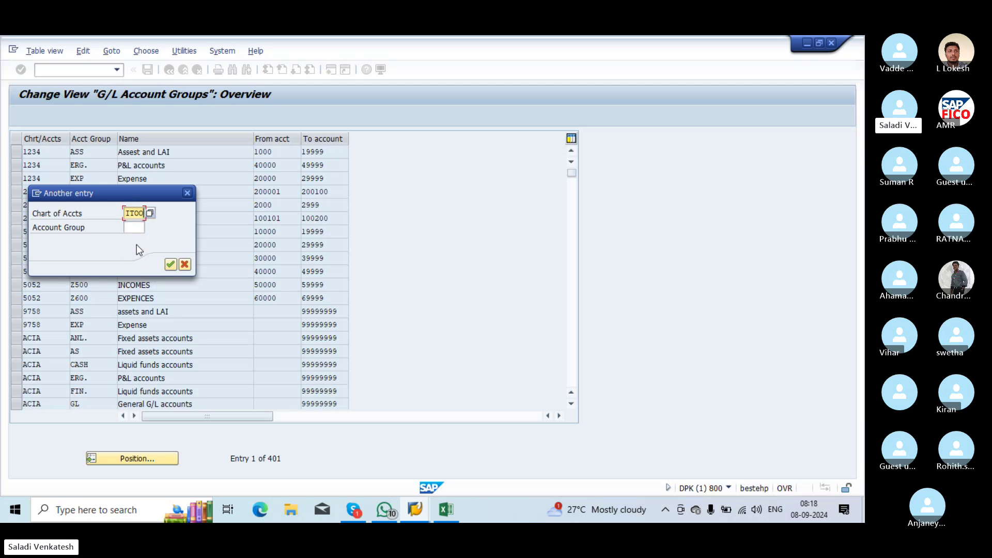
left_click(170, 264)
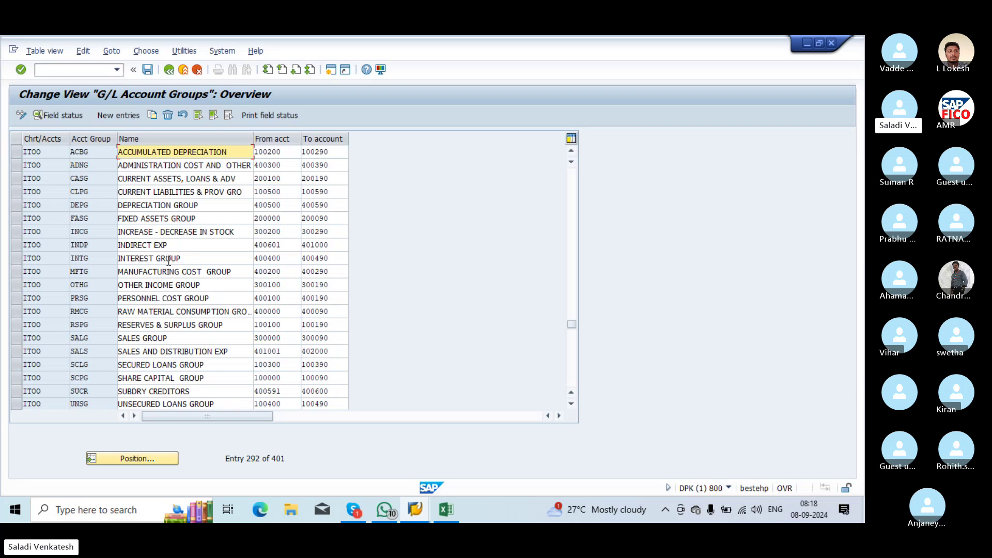
Mark the accumulated depreciation, fixed assets, current liabilities and other income groups of chart ITOO
left_click(16, 154)
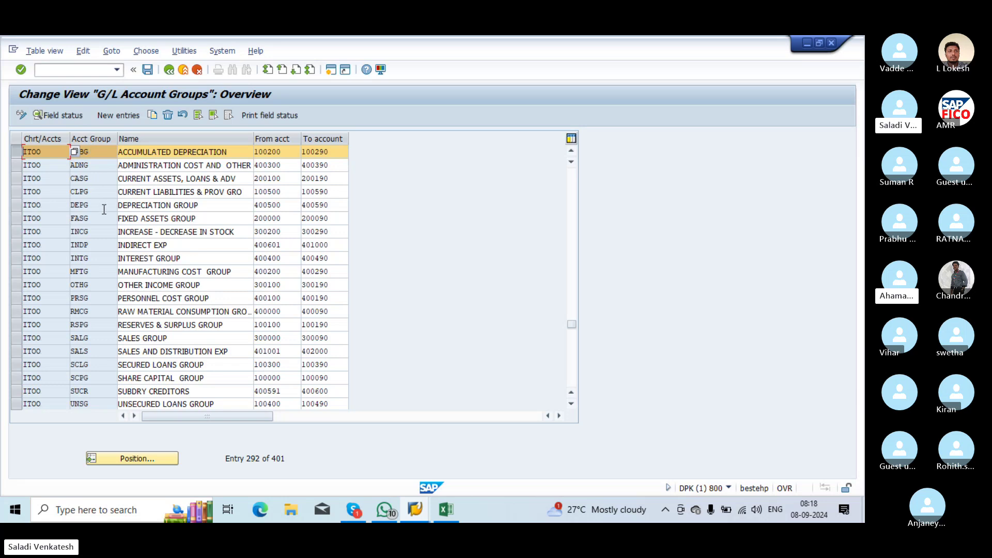
left_click(16, 221)
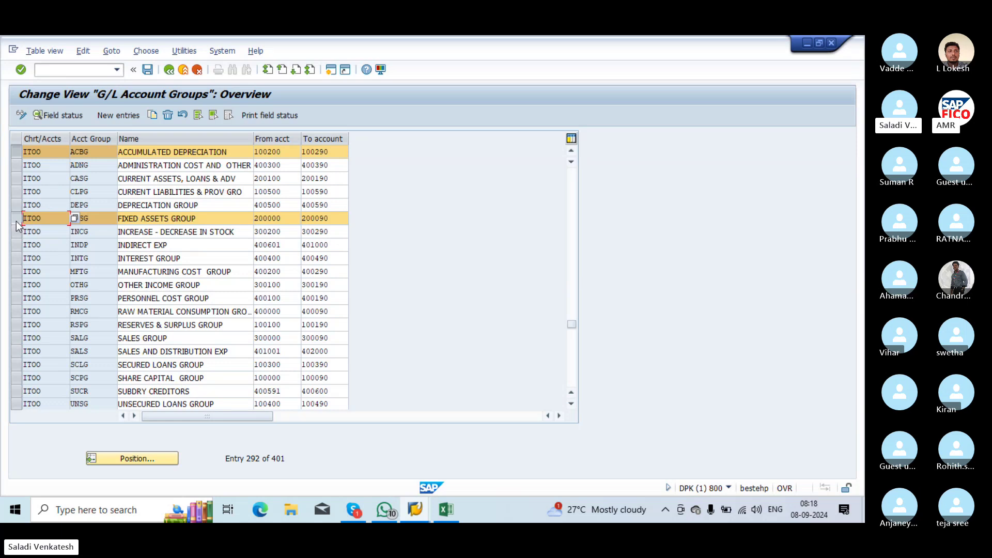
left_click(21, 192)
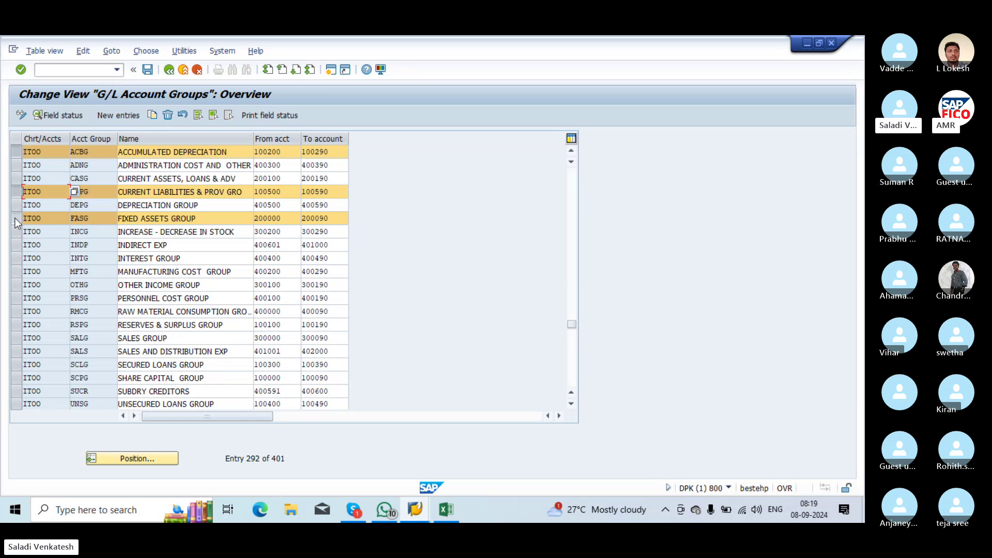
left_click(17, 285)
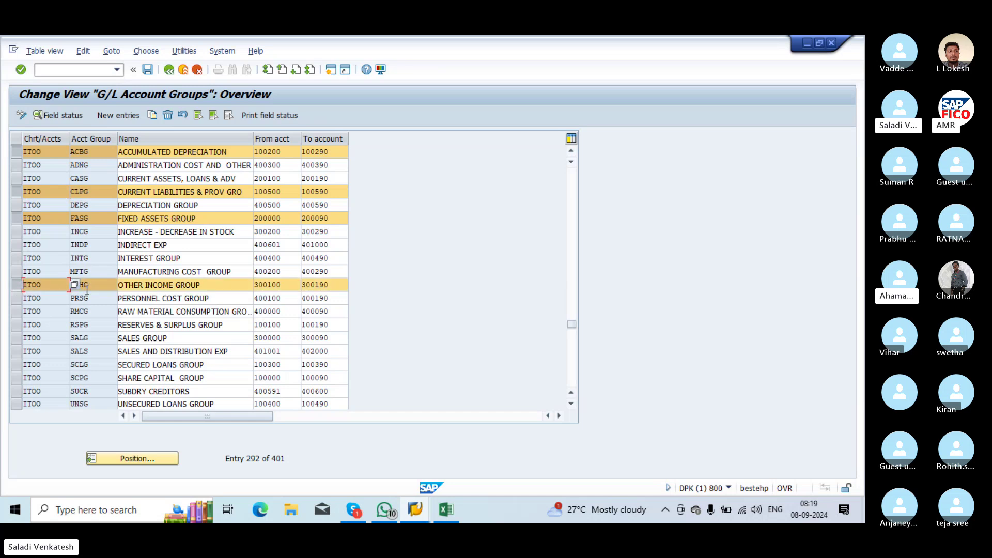
left_click(171, 290)
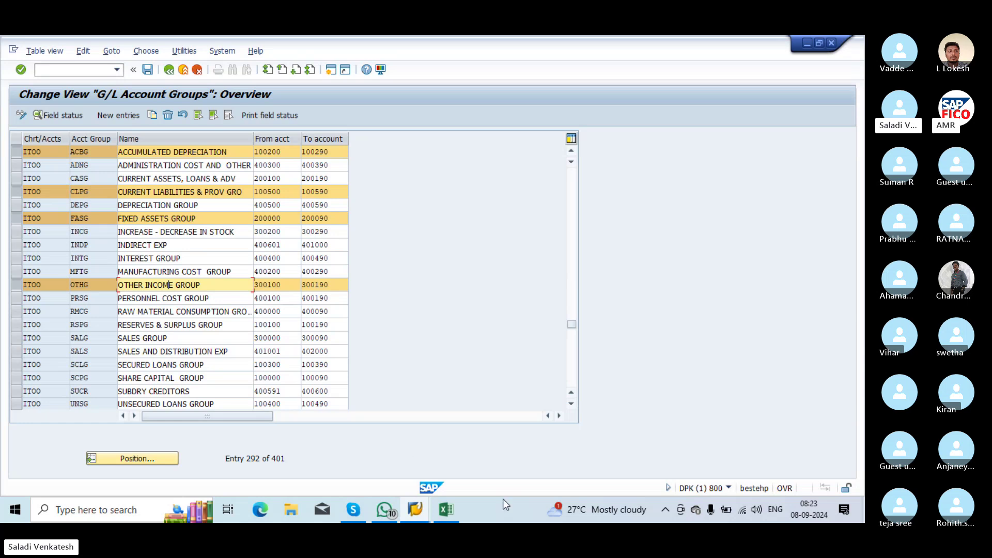
Switch to the Skype meeting and mute the microphone
left_click(353, 510)
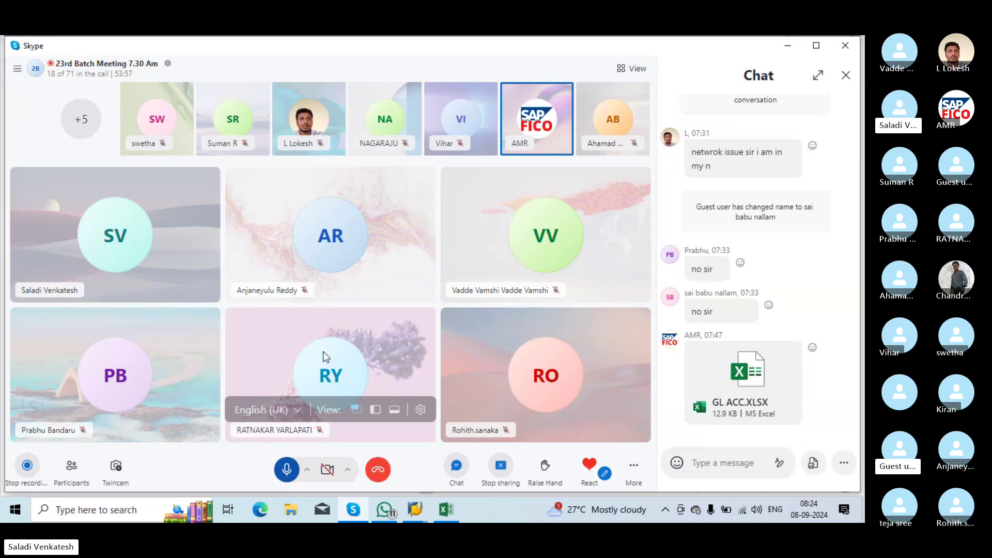
left_click(288, 470)
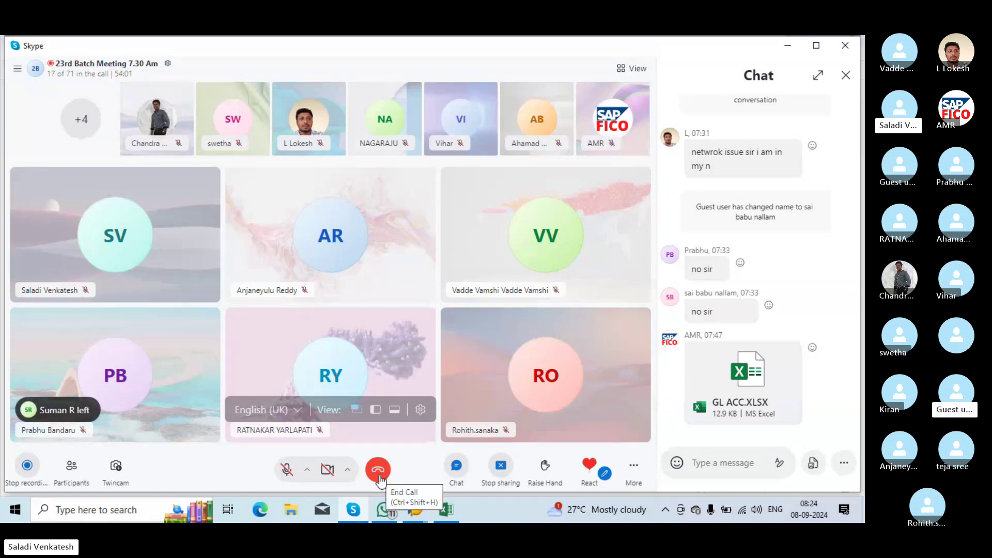